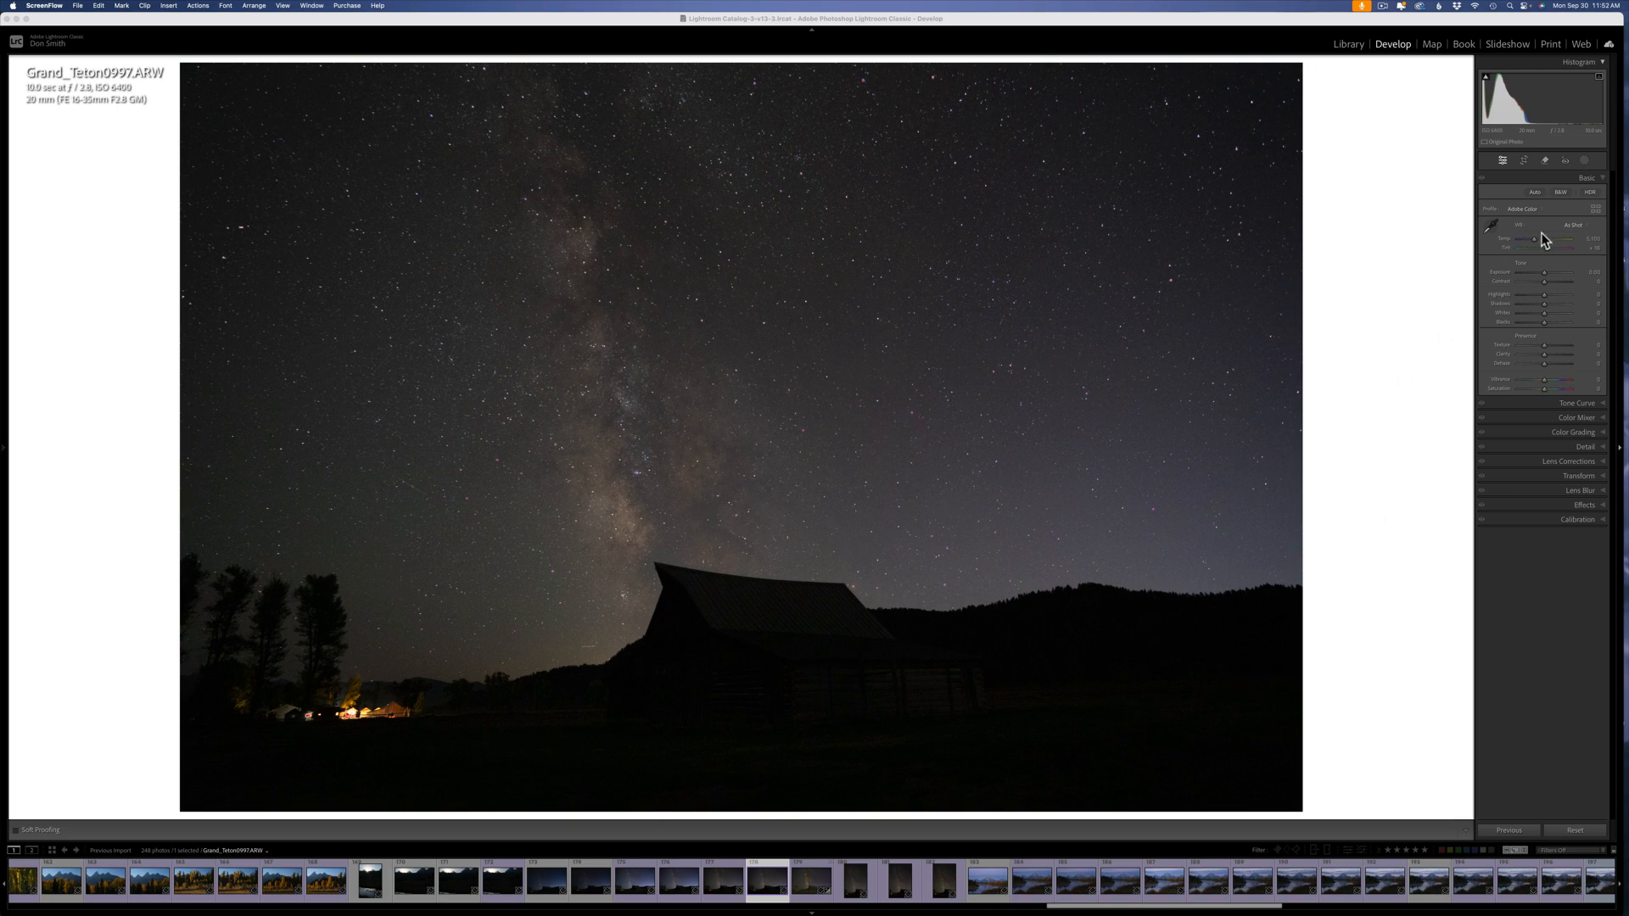
Step: Apply the Sony camera profile from the favorite profiles to the Milky Way photo
{"action": "left_click", "coordinate": [1598, 211]}
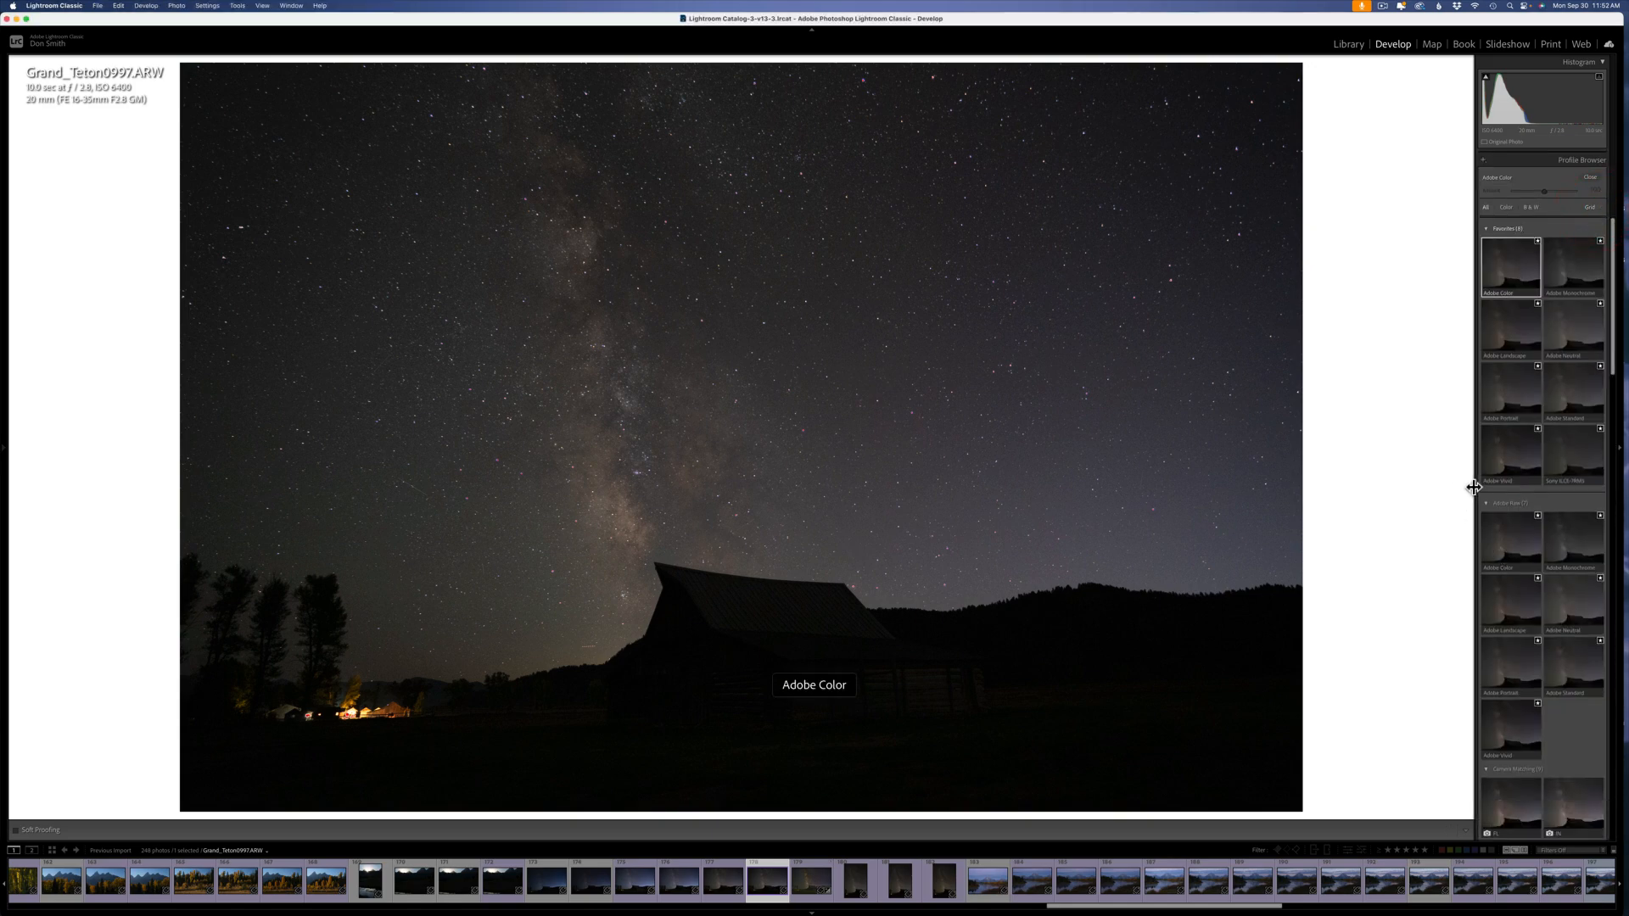
{"action": "left_click", "coordinate": [1579, 465]}
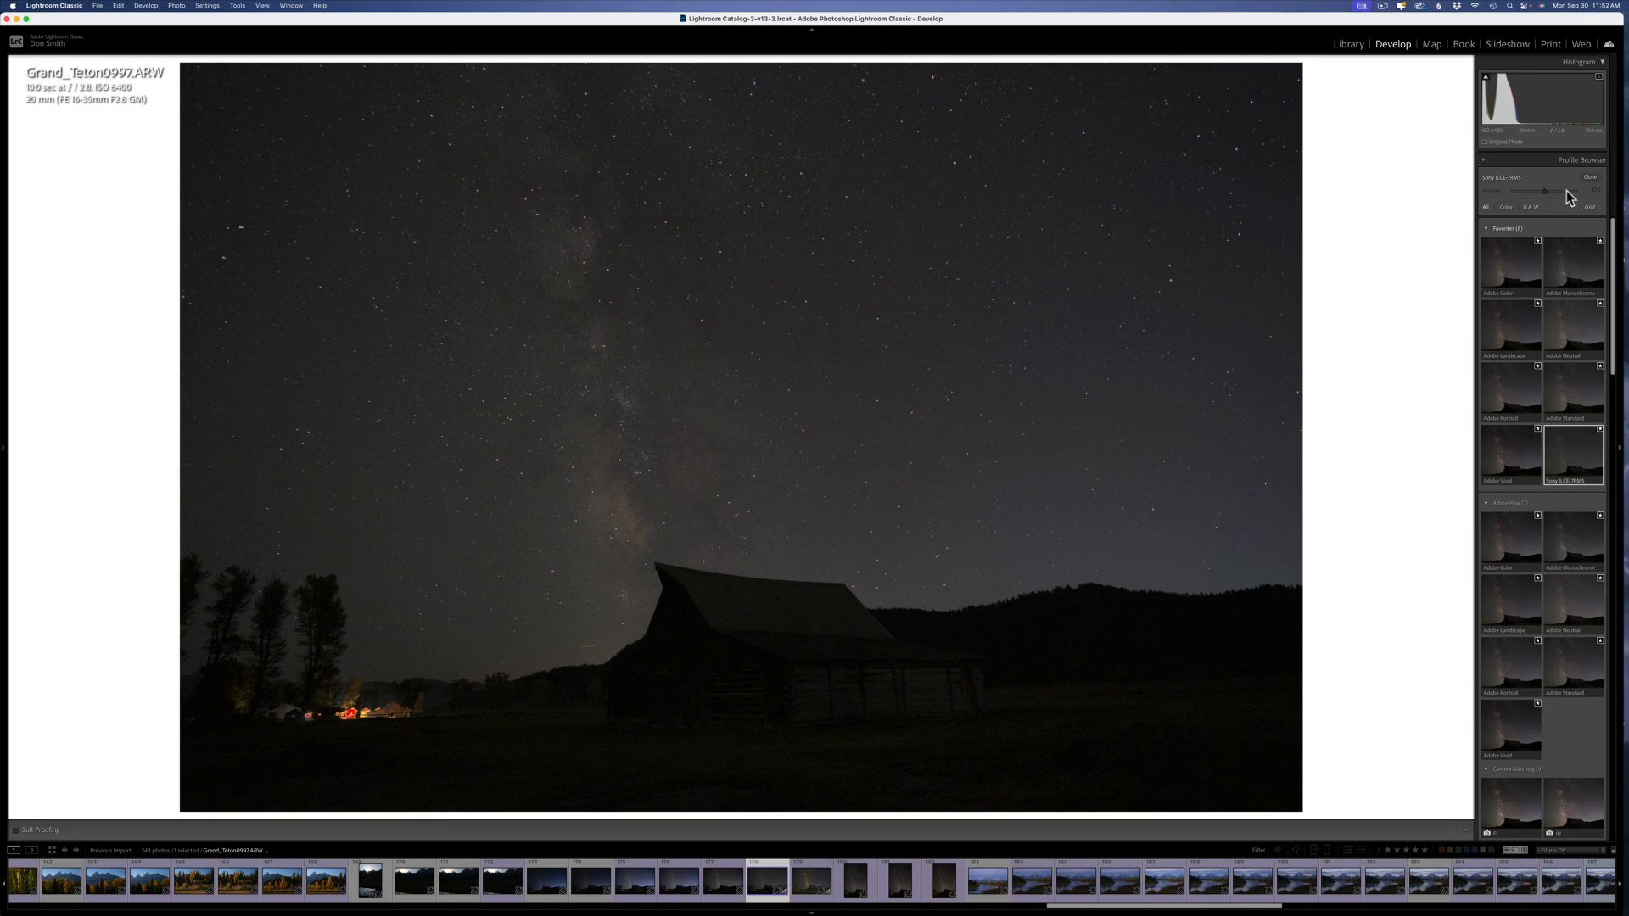
{"action": "left_click", "coordinate": [1590, 178]}
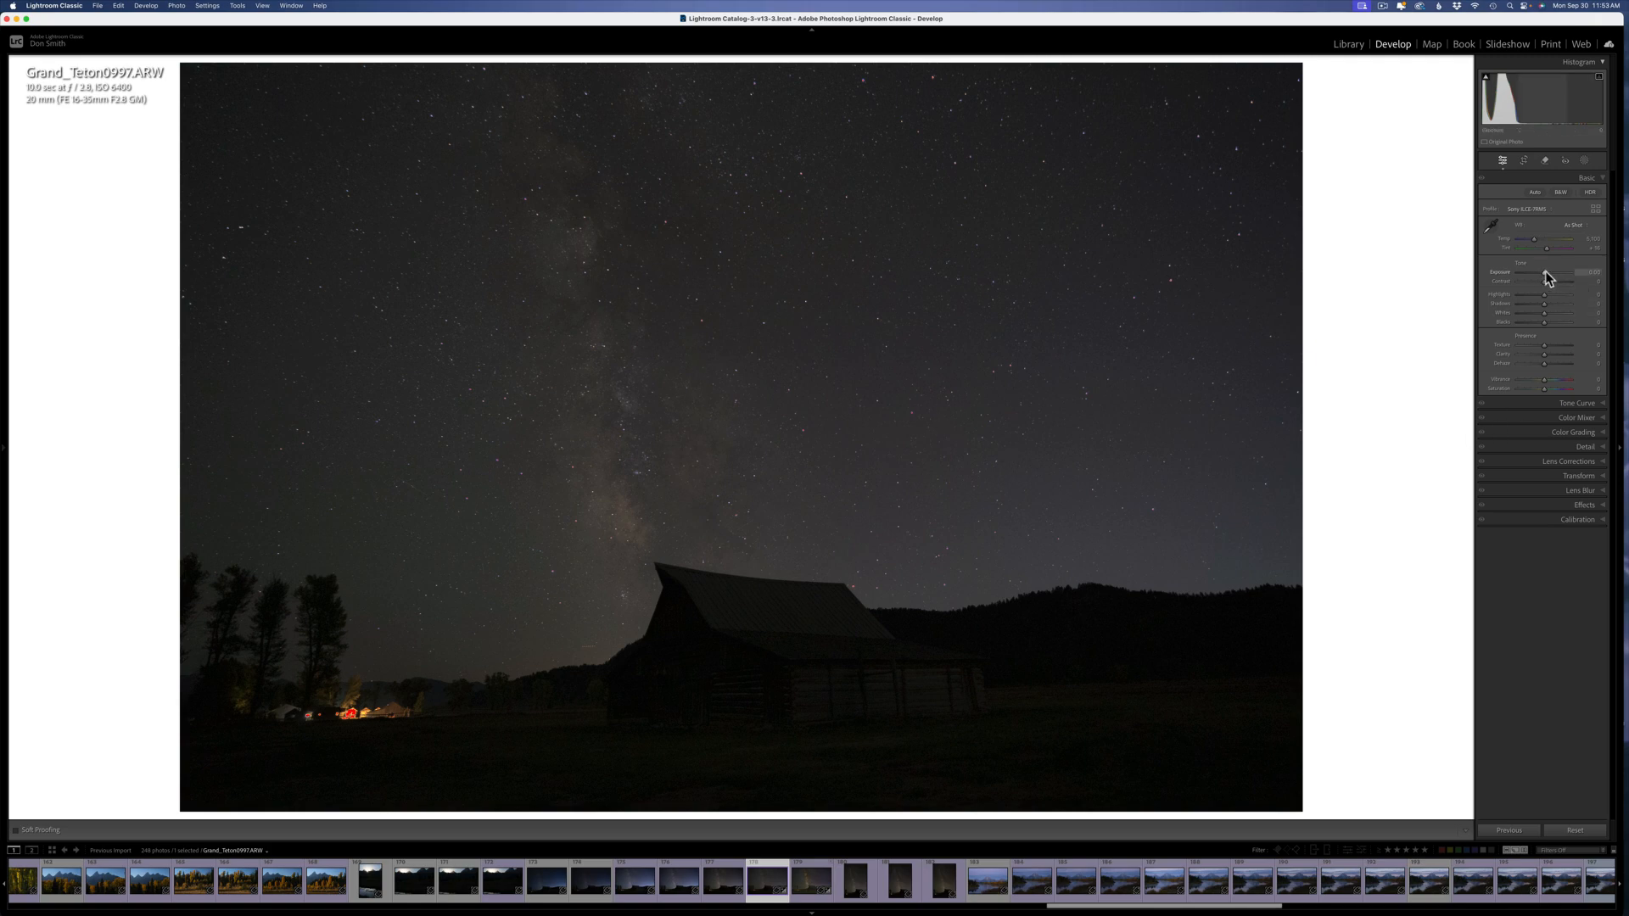
Step: Raise the photo's Exposure to about +1, cool the color temperature slightly, and strongly increase Clarity and Dehaze
{"action": "left_click_drag", "start_coordinate": [1546, 271], "coordinate": [1531, 241]}
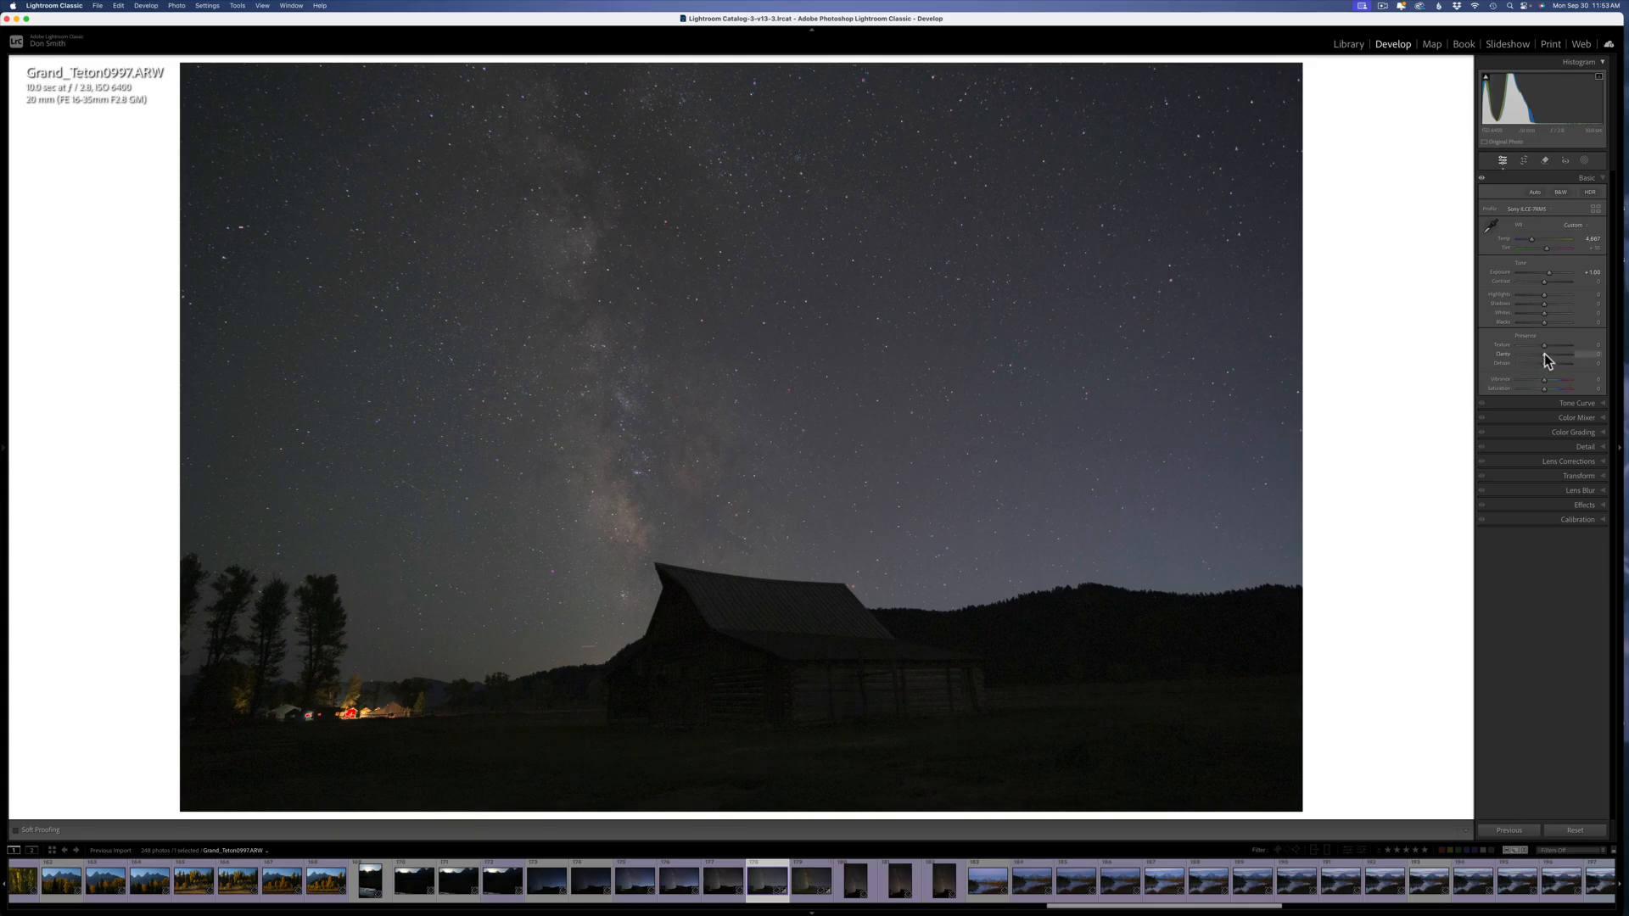
{"action": "left_click_drag", "start_coordinate": [1559, 357], "coordinate": [1568, 358]}
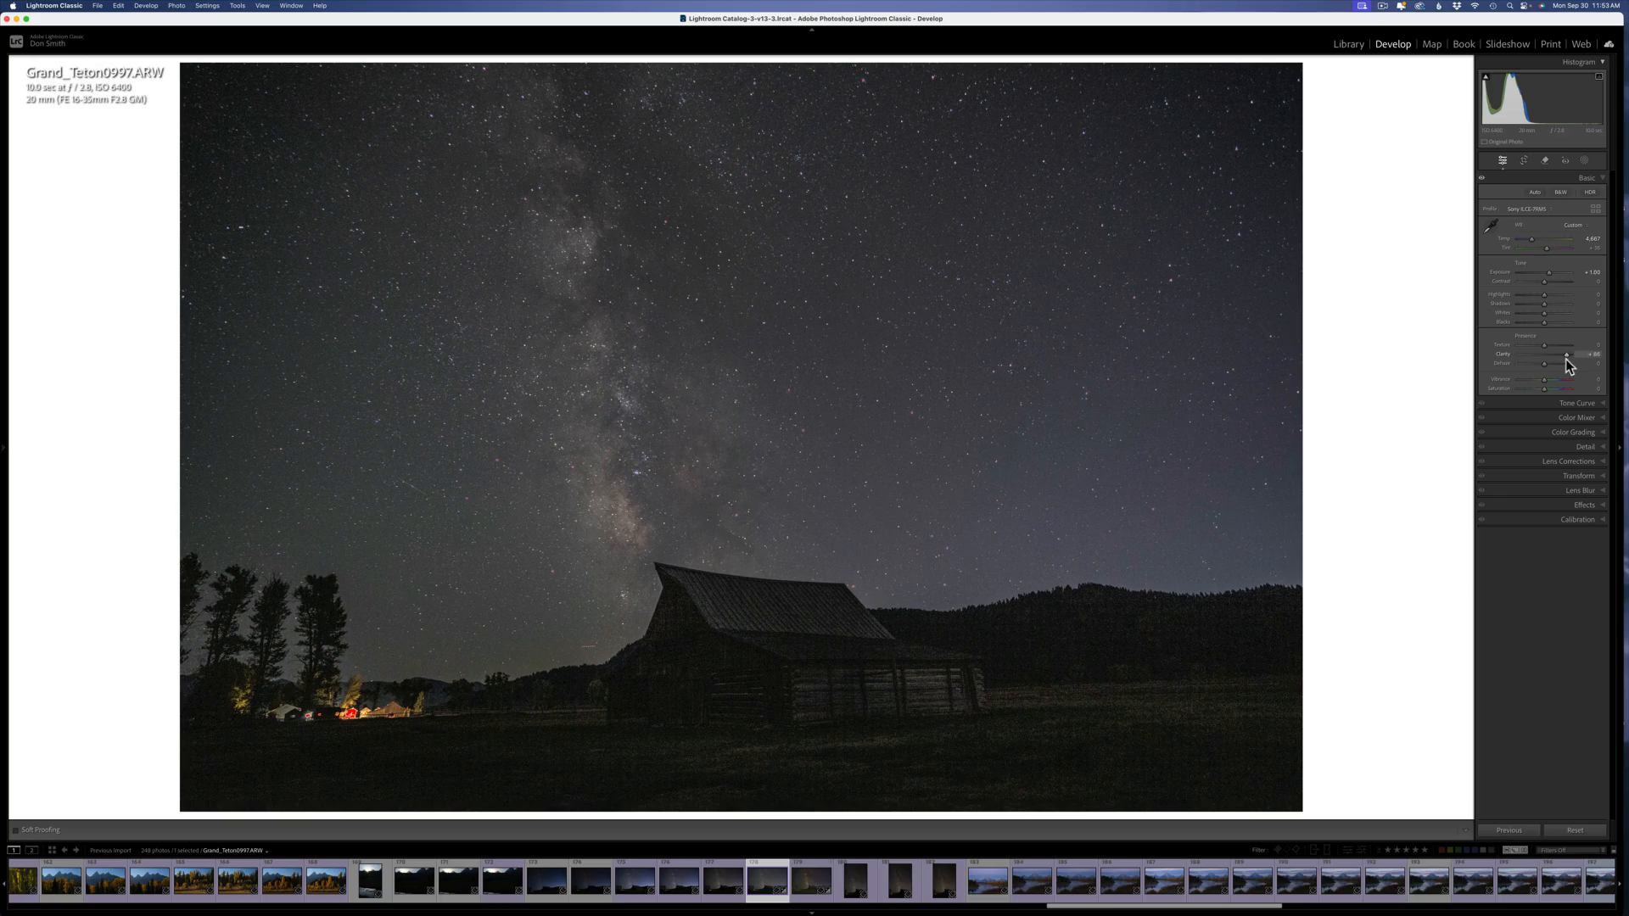
{"action": "left_click_drag", "start_coordinate": [1566, 359], "coordinate": [1567, 360]}
{"action": "left_click_drag", "start_coordinate": [1557, 367], "coordinate": [1551, 367]}
{"action": "left_click_drag", "start_coordinate": [1565, 364], "coordinate": [1569, 363]}
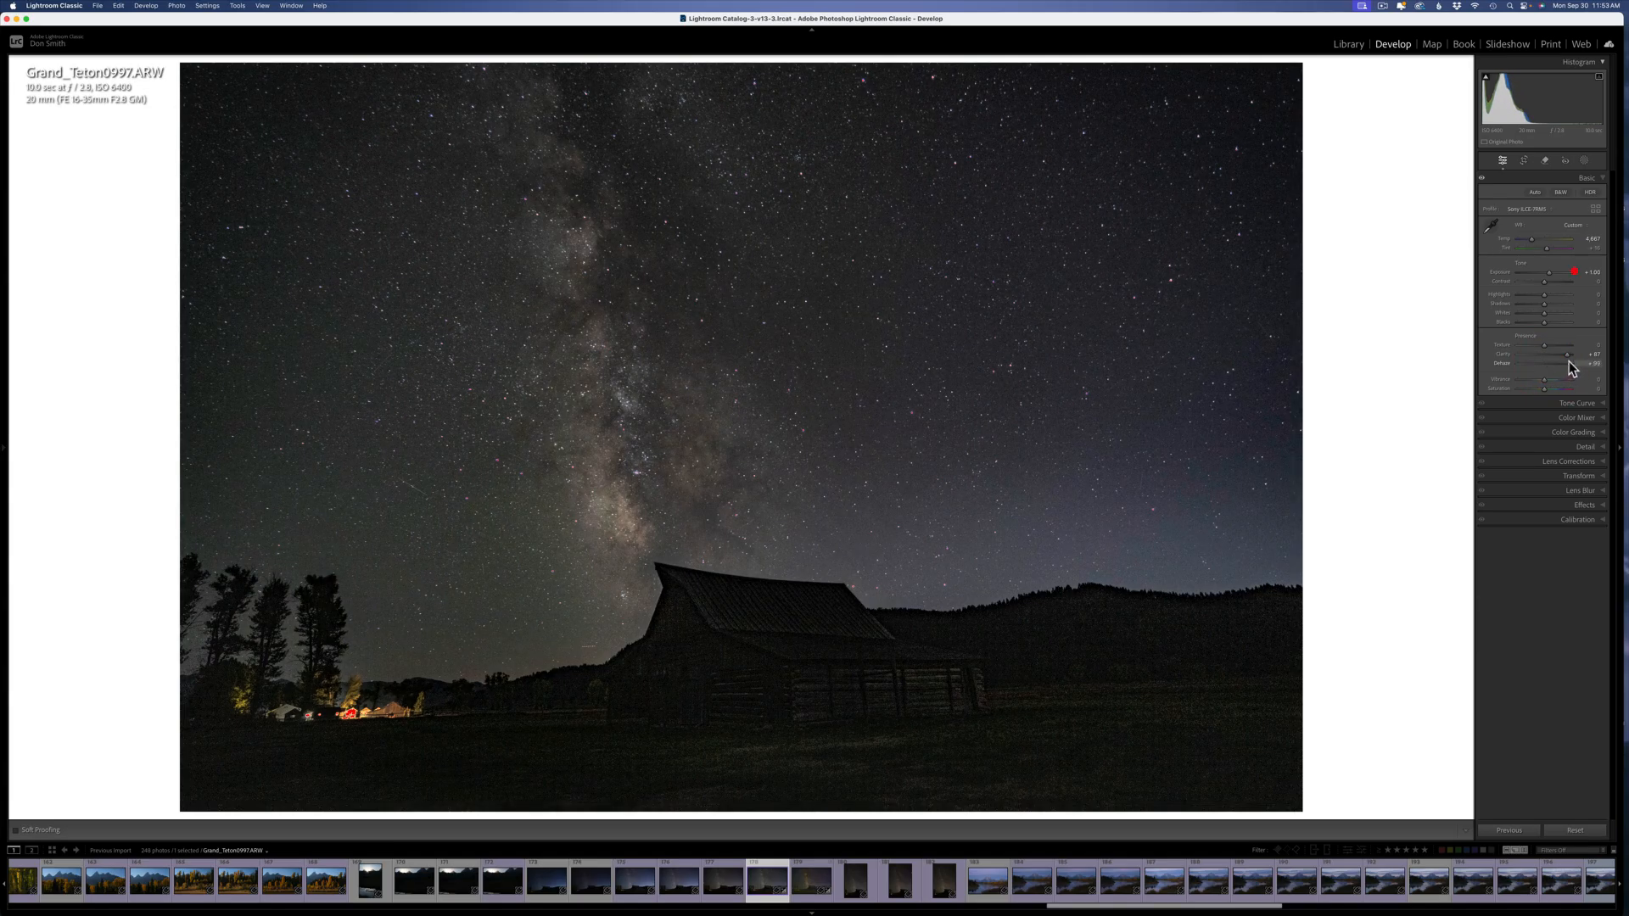
Step: Add a tilted radial gradient mask along the Milky Way down to the barn roof, reducing its feather
{"action": "left_click", "coordinate": [1584, 159]}
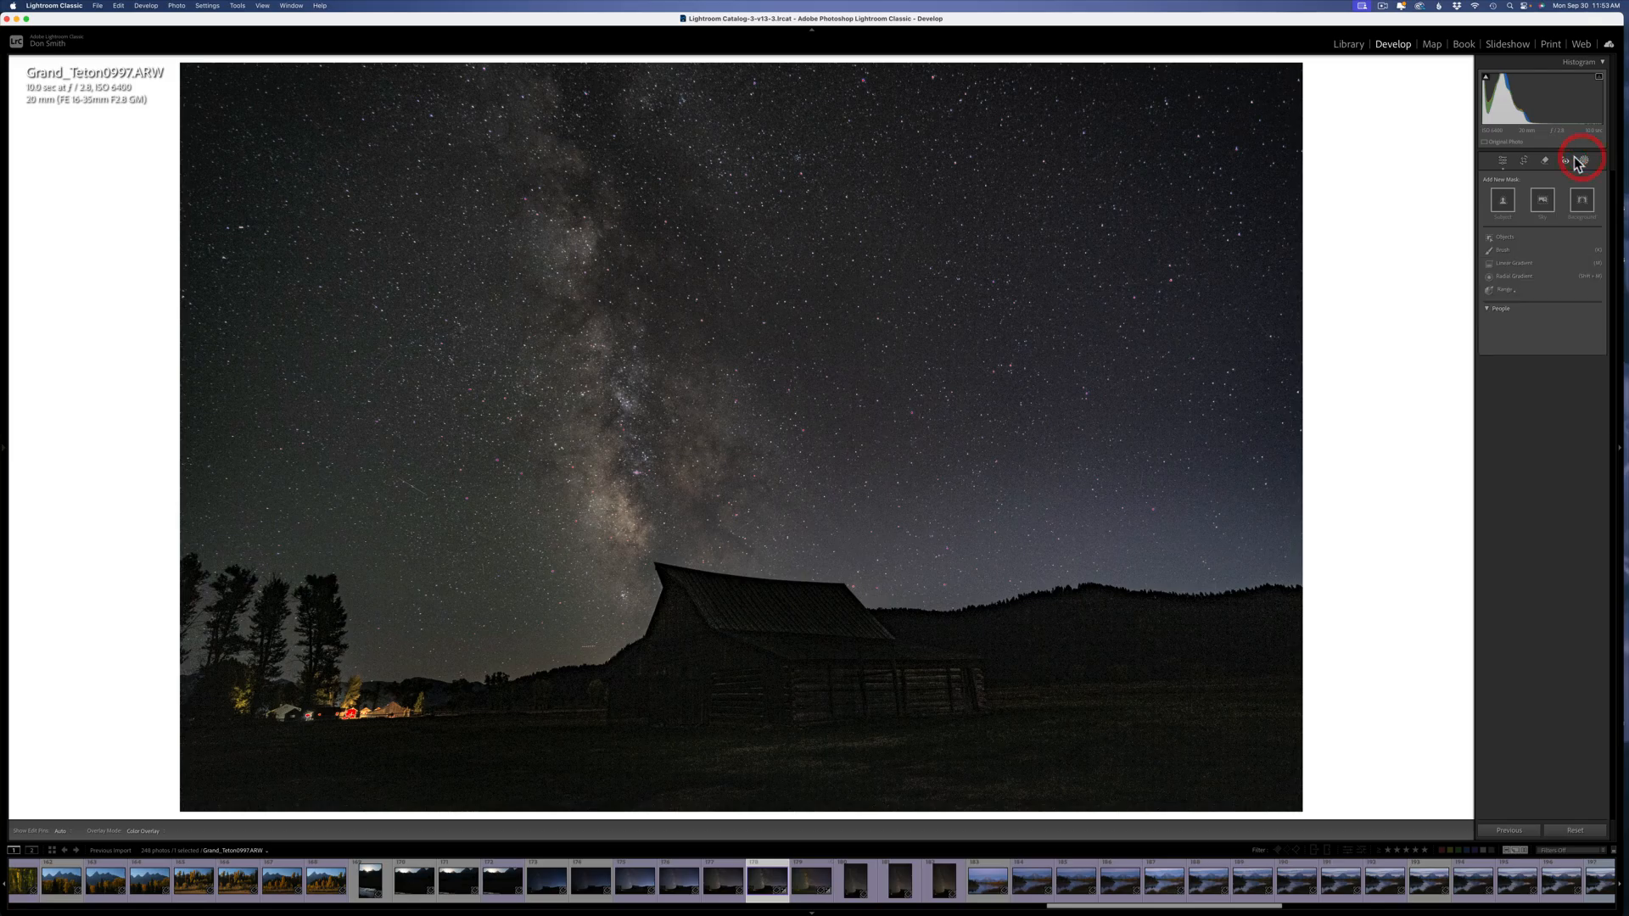
{"action": "left_click", "coordinate": [1515, 277]}
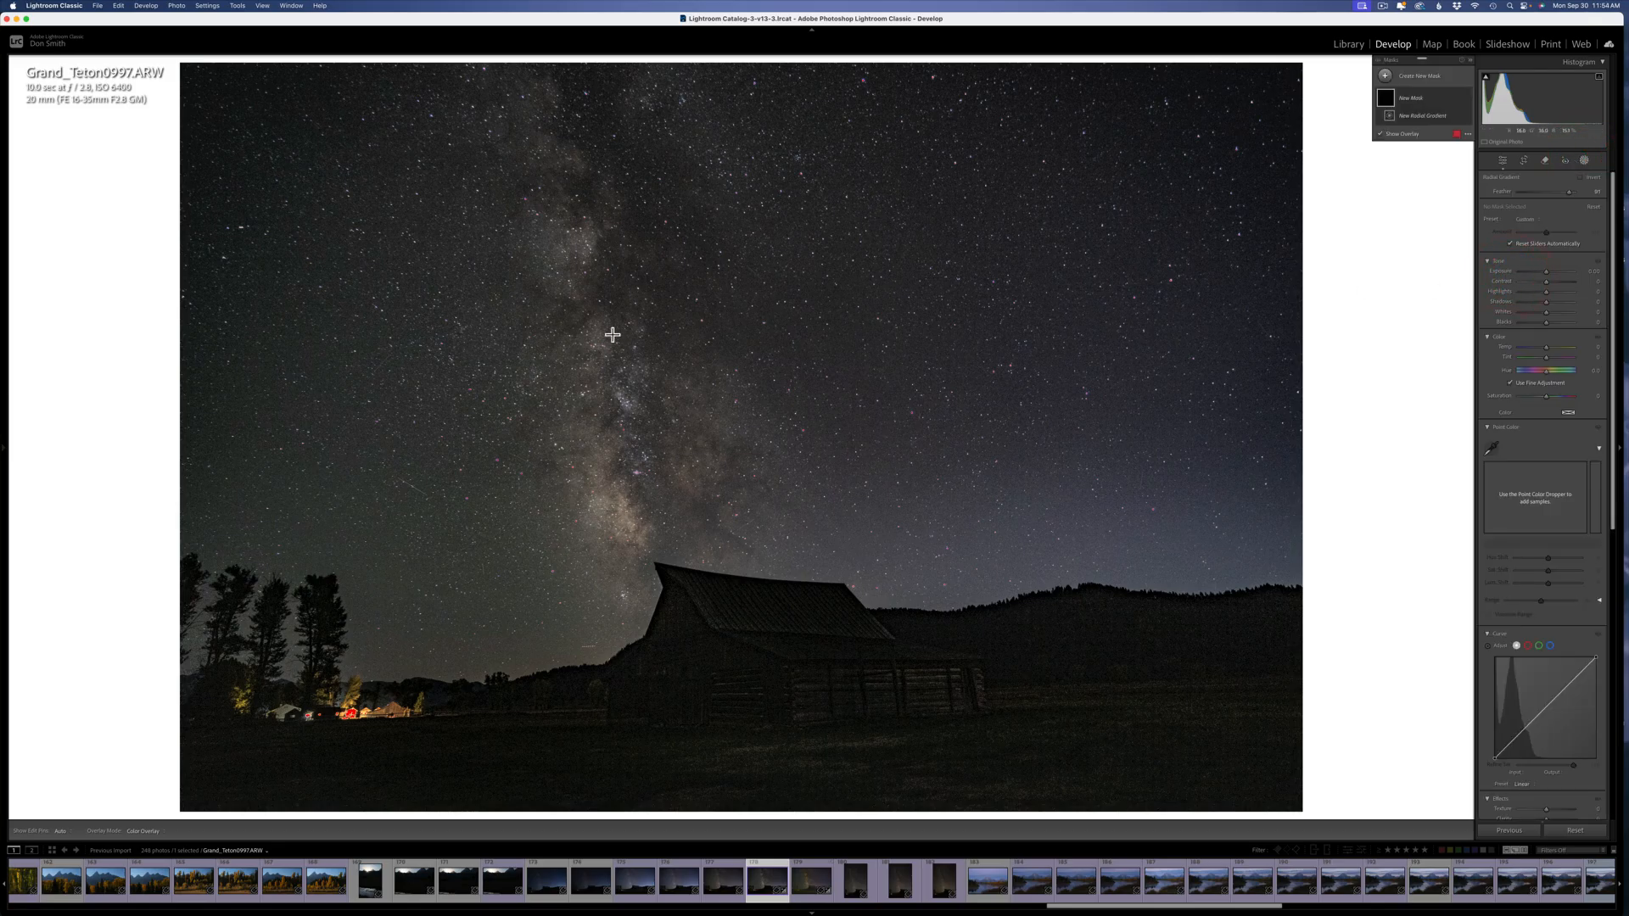
{"action": "mouse_move", "coordinate": [573, 296]}
{"action": "left_mouse_down"}
{"action": "mouse_move", "coordinate": [661, 553]}
{"action": "mouse_move", "coordinate": [589, 560]}
{"action": "mouse_move", "coordinate": [675, 574]}
{"action": "mouse_move", "coordinate": [660, 547]}
{"action": "mouse_move", "coordinate": [663, 570]}
{"action": "left_mouse_up"}
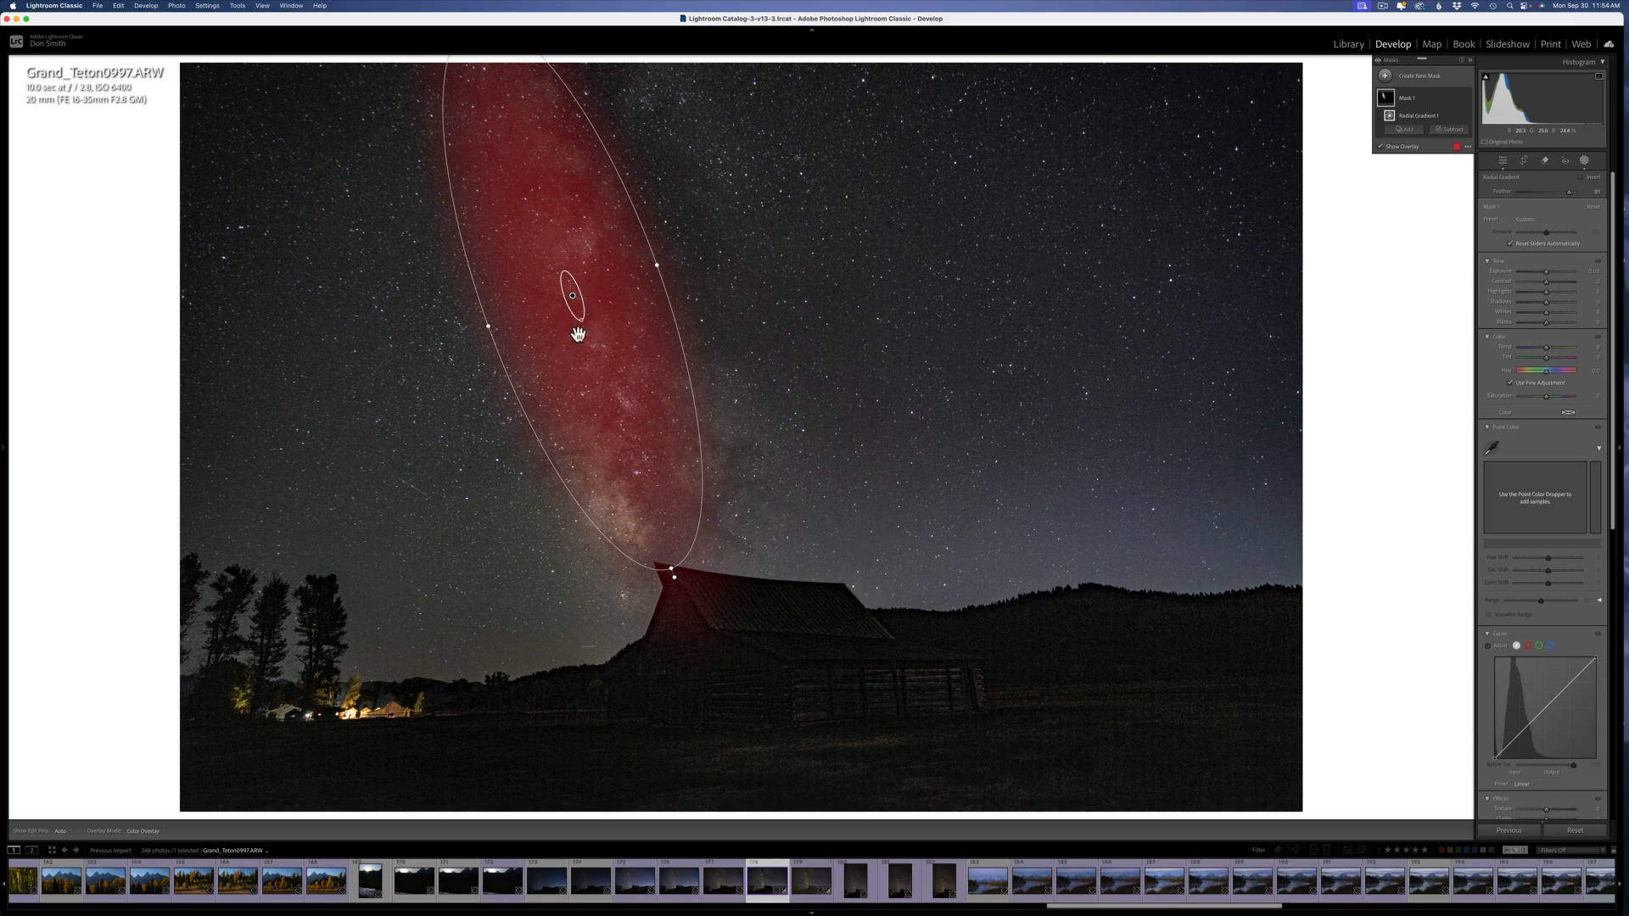
{"action": "left_click_drag", "start_coordinate": [579, 322], "coordinate": [687, 488]}
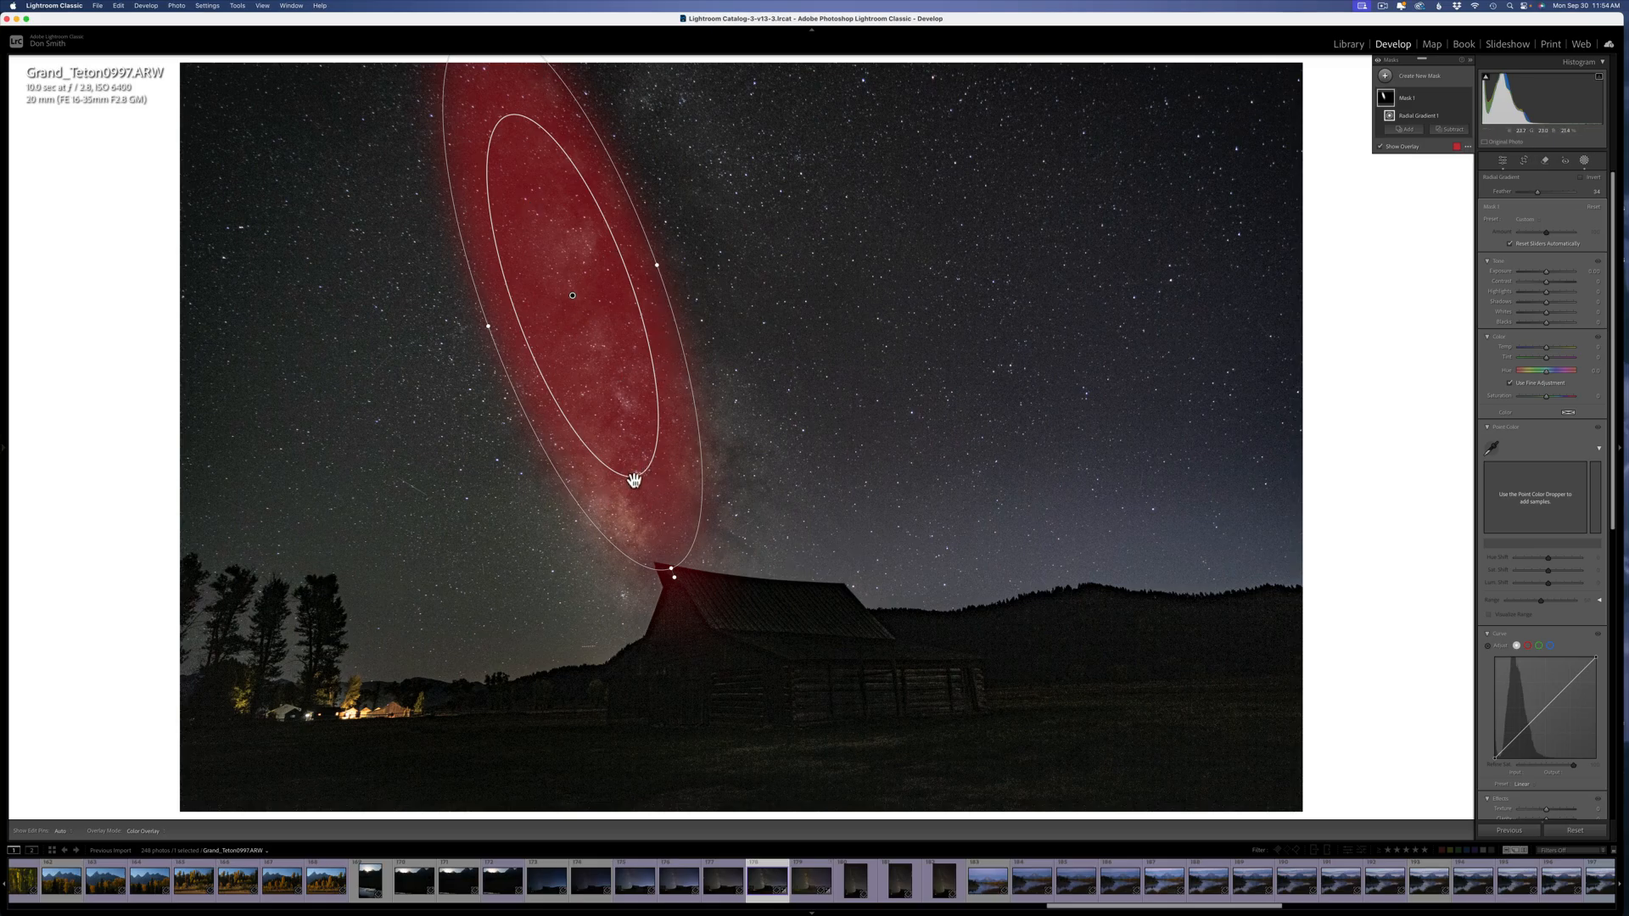
{"action": "mouse_move", "coordinate": [636, 473]}
{"action": "left_mouse_down"}
{"action": "mouse_move", "coordinate": [664, 526]}
{"action": "mouse_move", "coordinate": [648, 457]}
{"action": "left_mouse_up"}
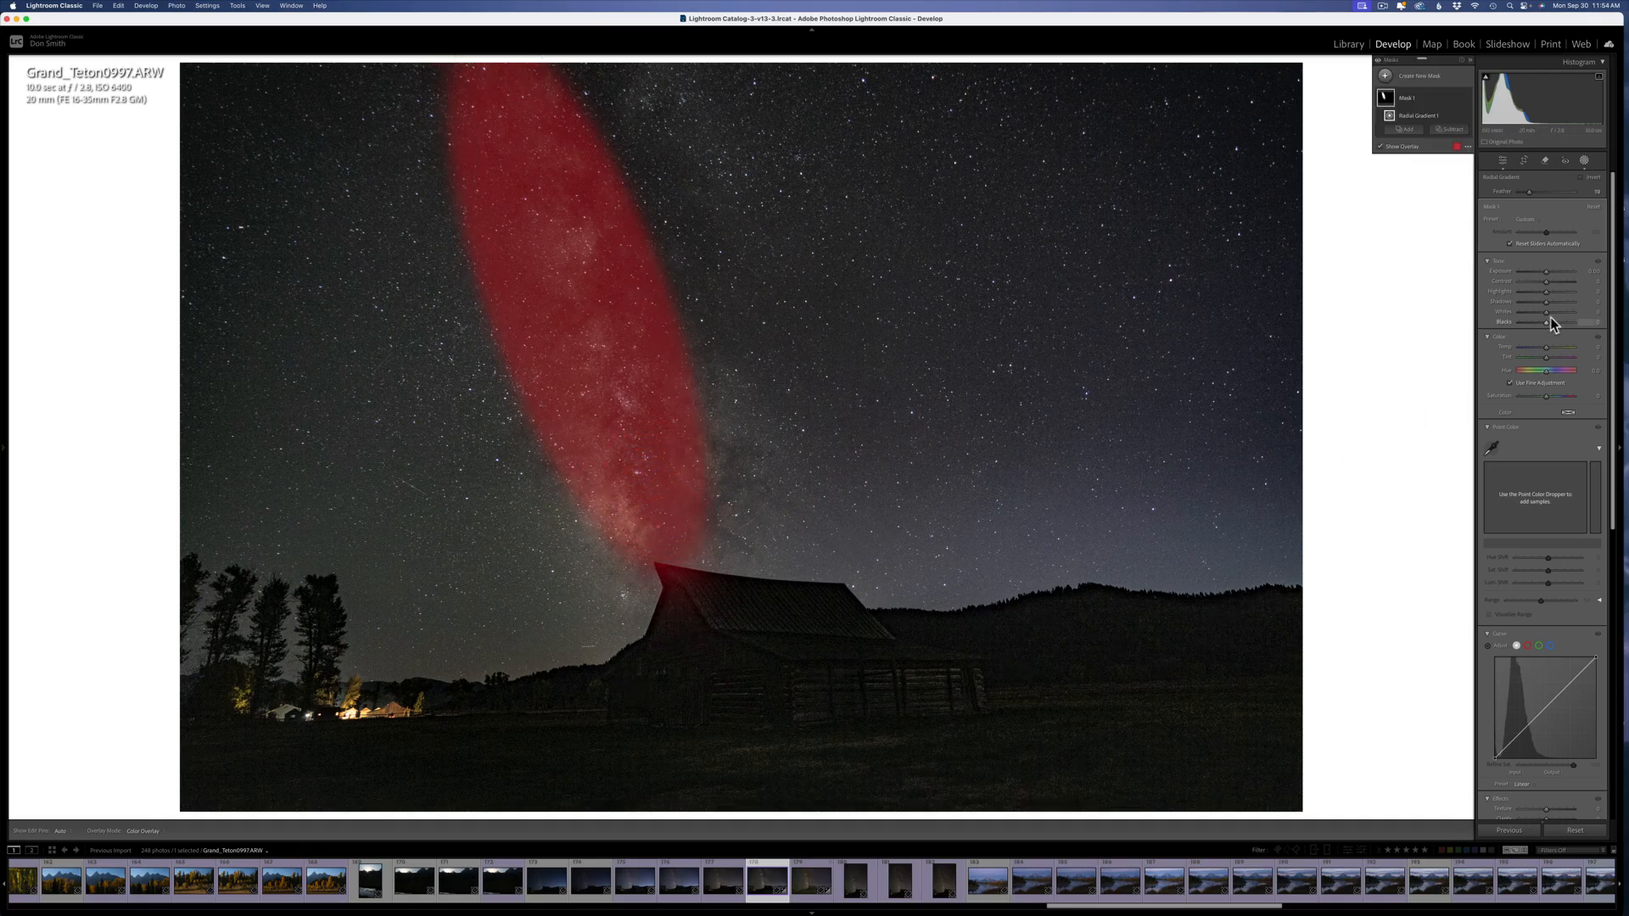
Step: Within the Milky Way mask, increase Contrast, slightly raise Highlights and slightly lower Shadows
{"action": "left_click_drag", "start_coordinate": [1546, 281], "coordinate": [1583, 286]}
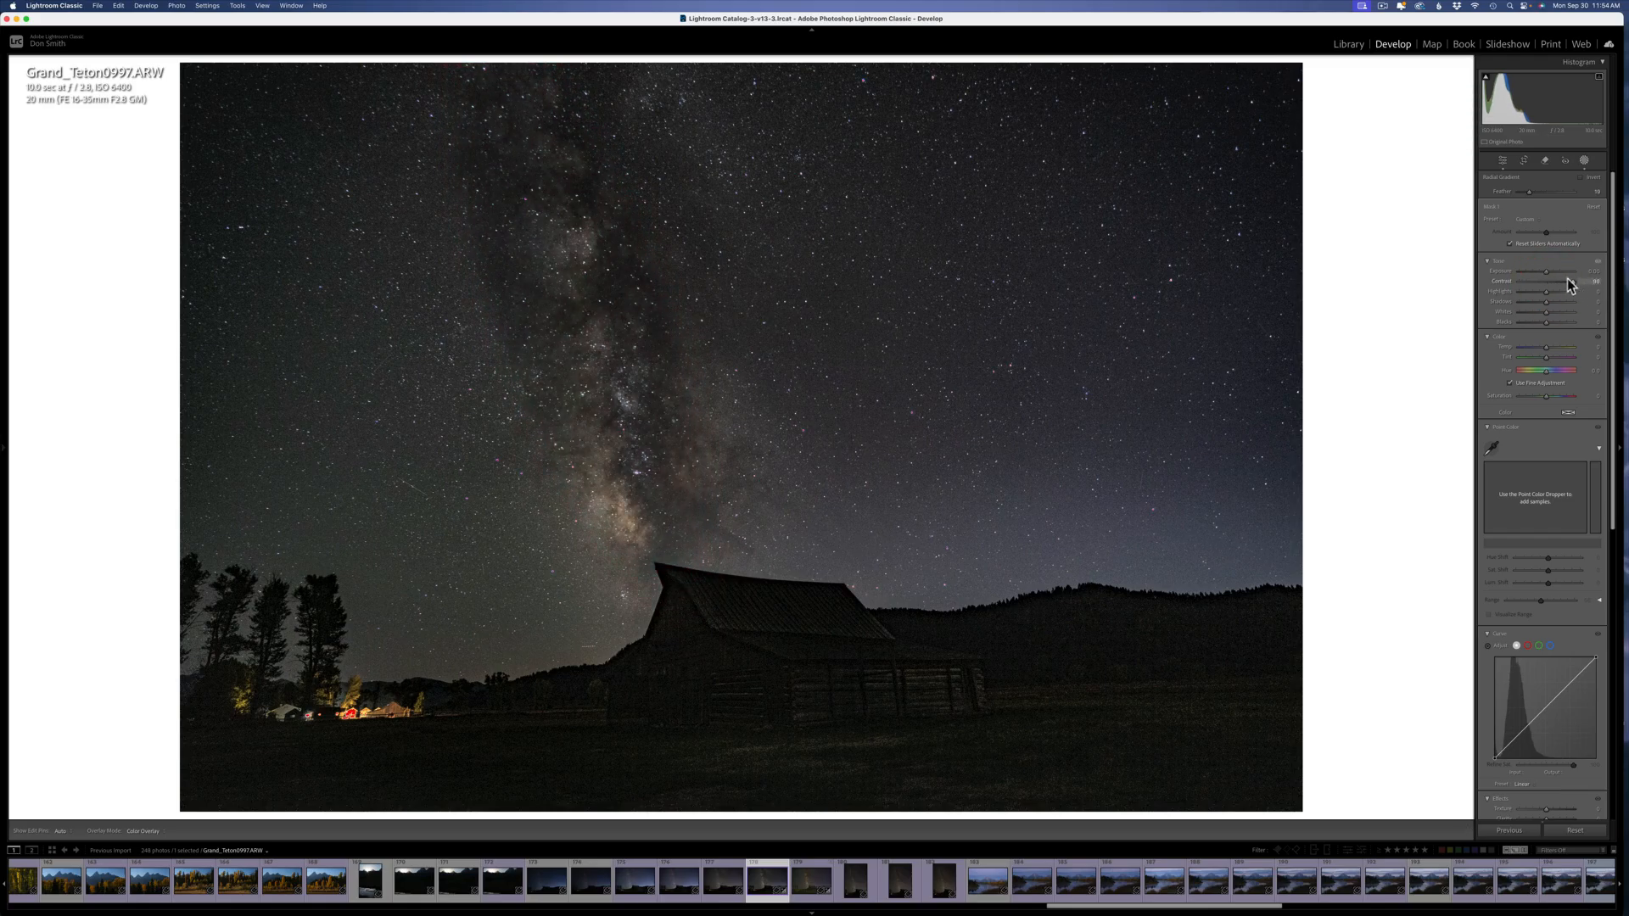
{"action": "left_click_drag", "start_coordinate": [1574, 282], "coordinate": [1558, 282]}
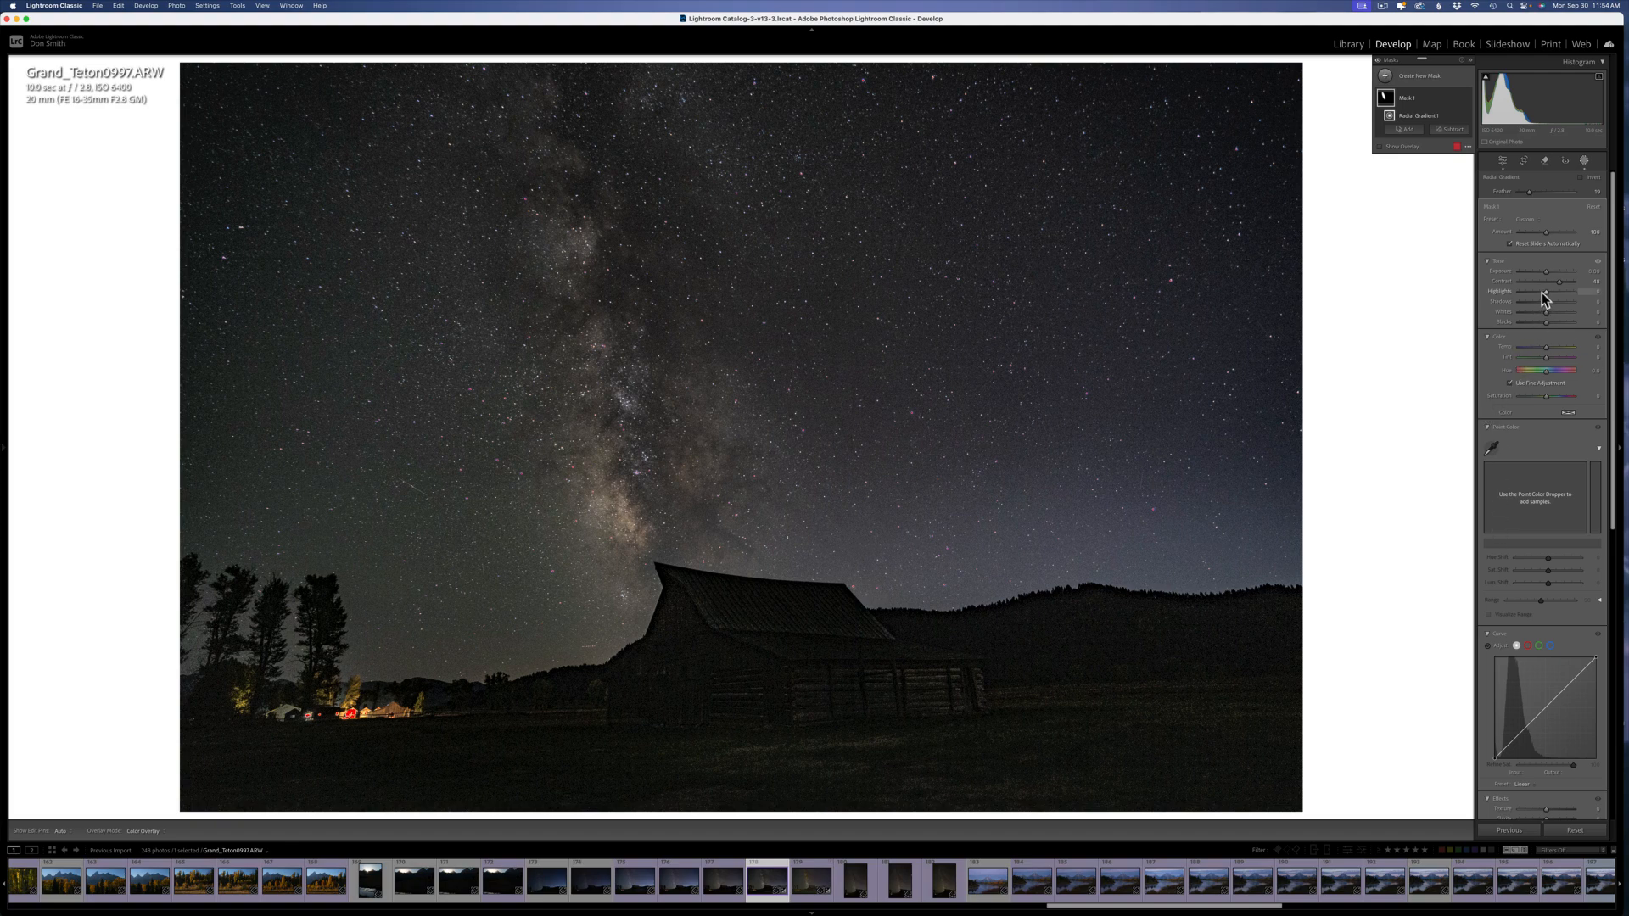
{"action": "left_click_drag", "start_coordinate": [1543, 292], "coordinate": [1546, 297]}
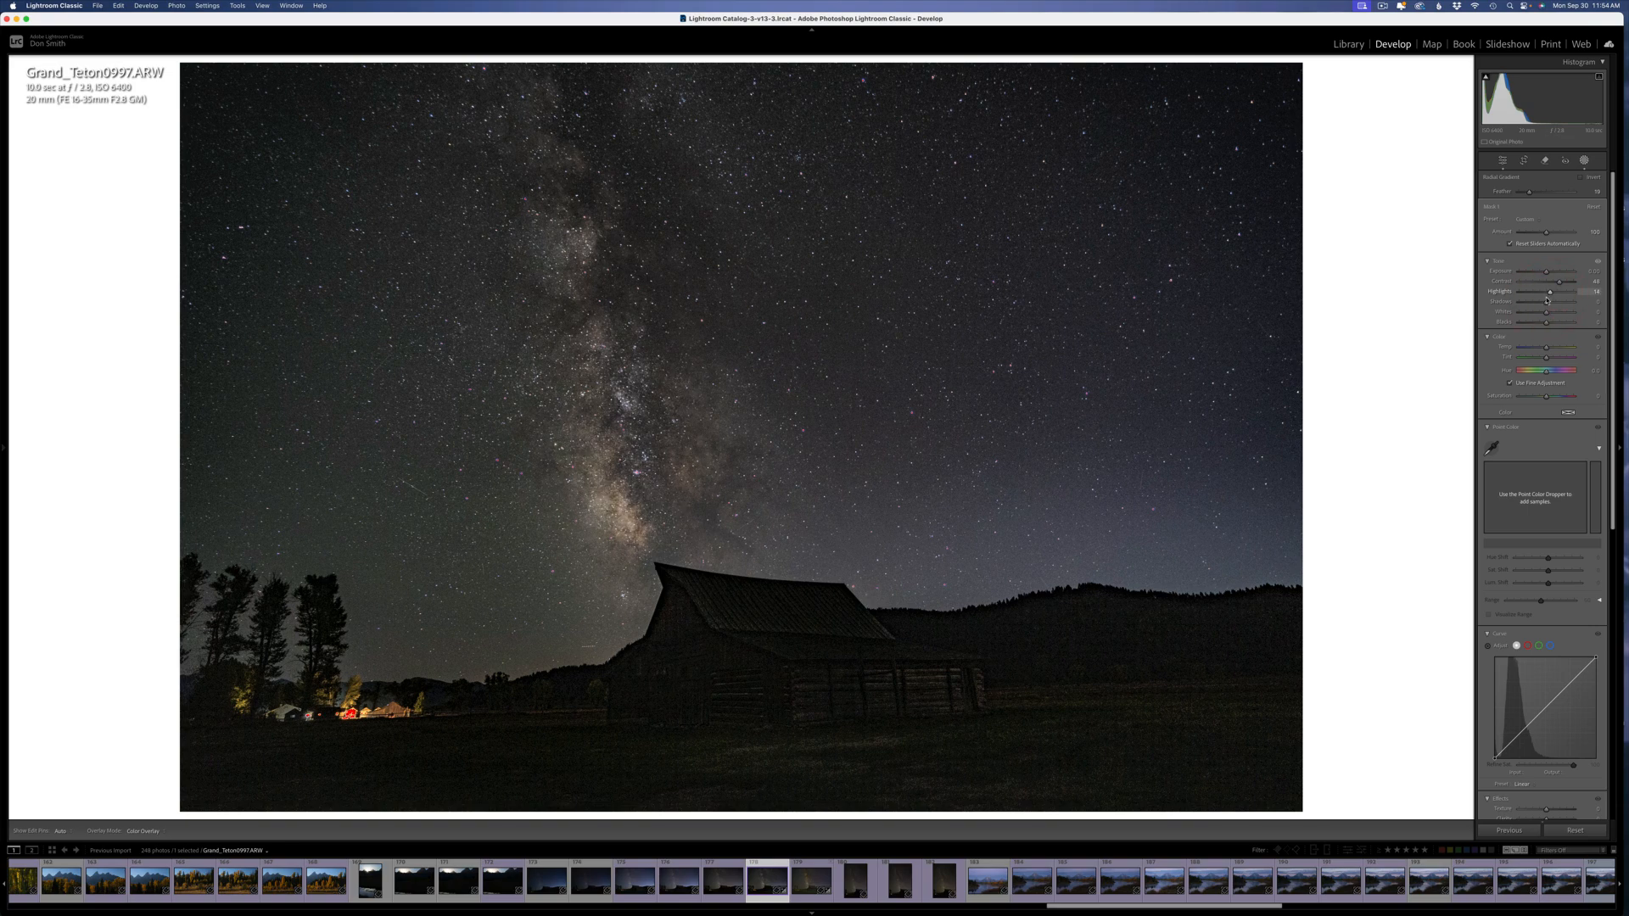
{"action": "left_click_drag", "start_coordinate": [1547, 299], "coordinate": [1546, 297]}
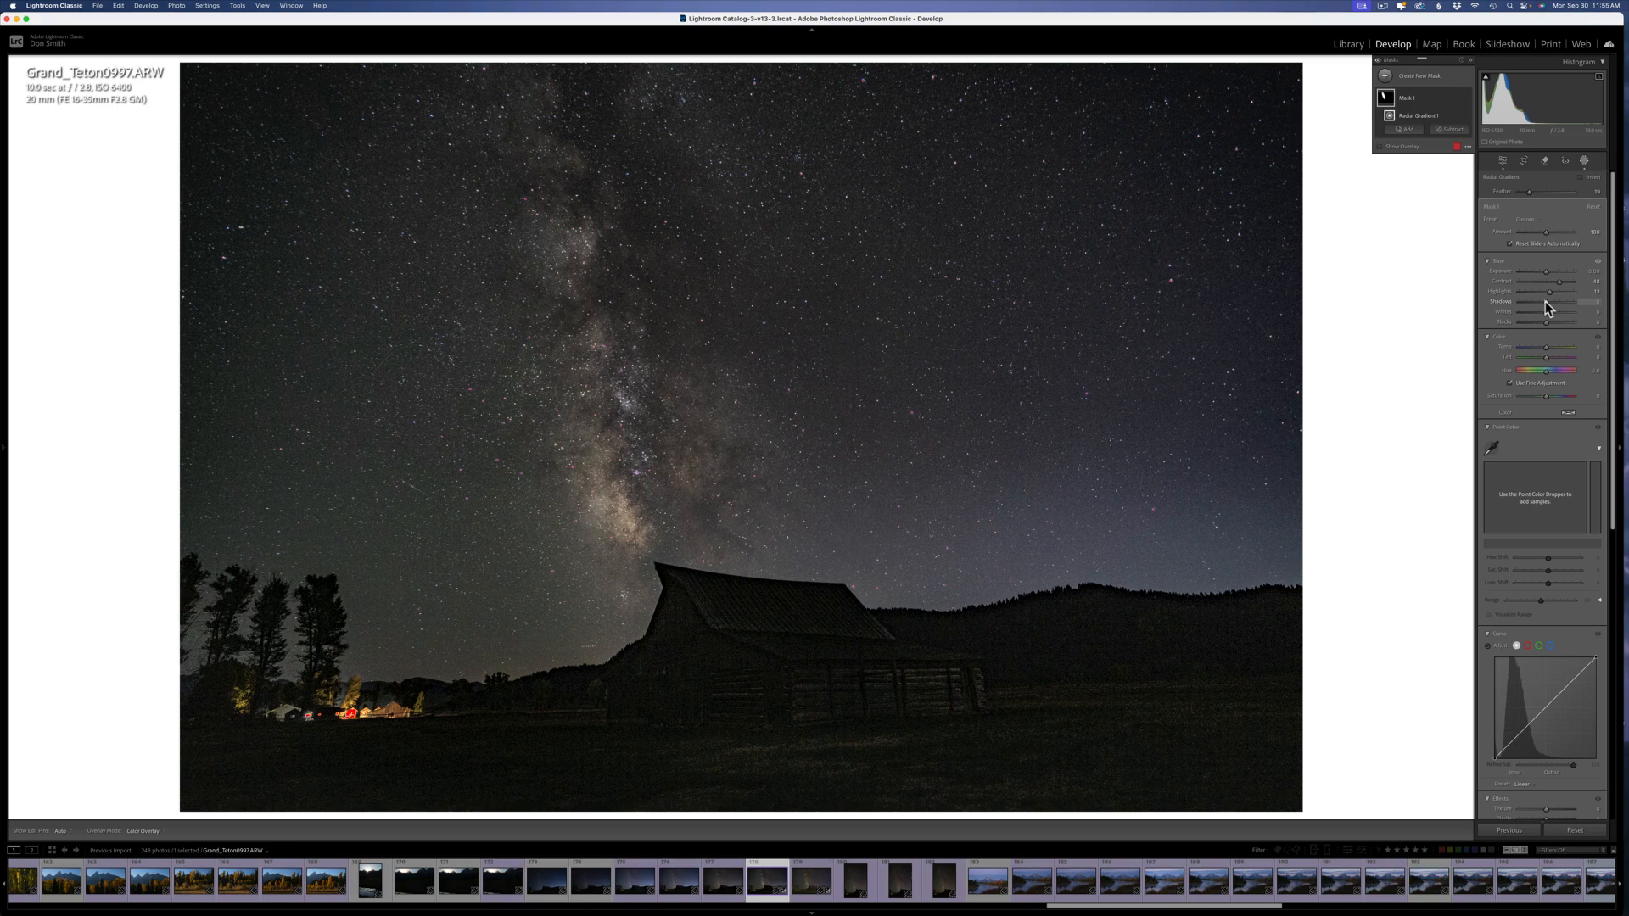
{"action": "left_click_drag", "start_coordinate": [1546, 301], "coordinate": [1541, 304]}
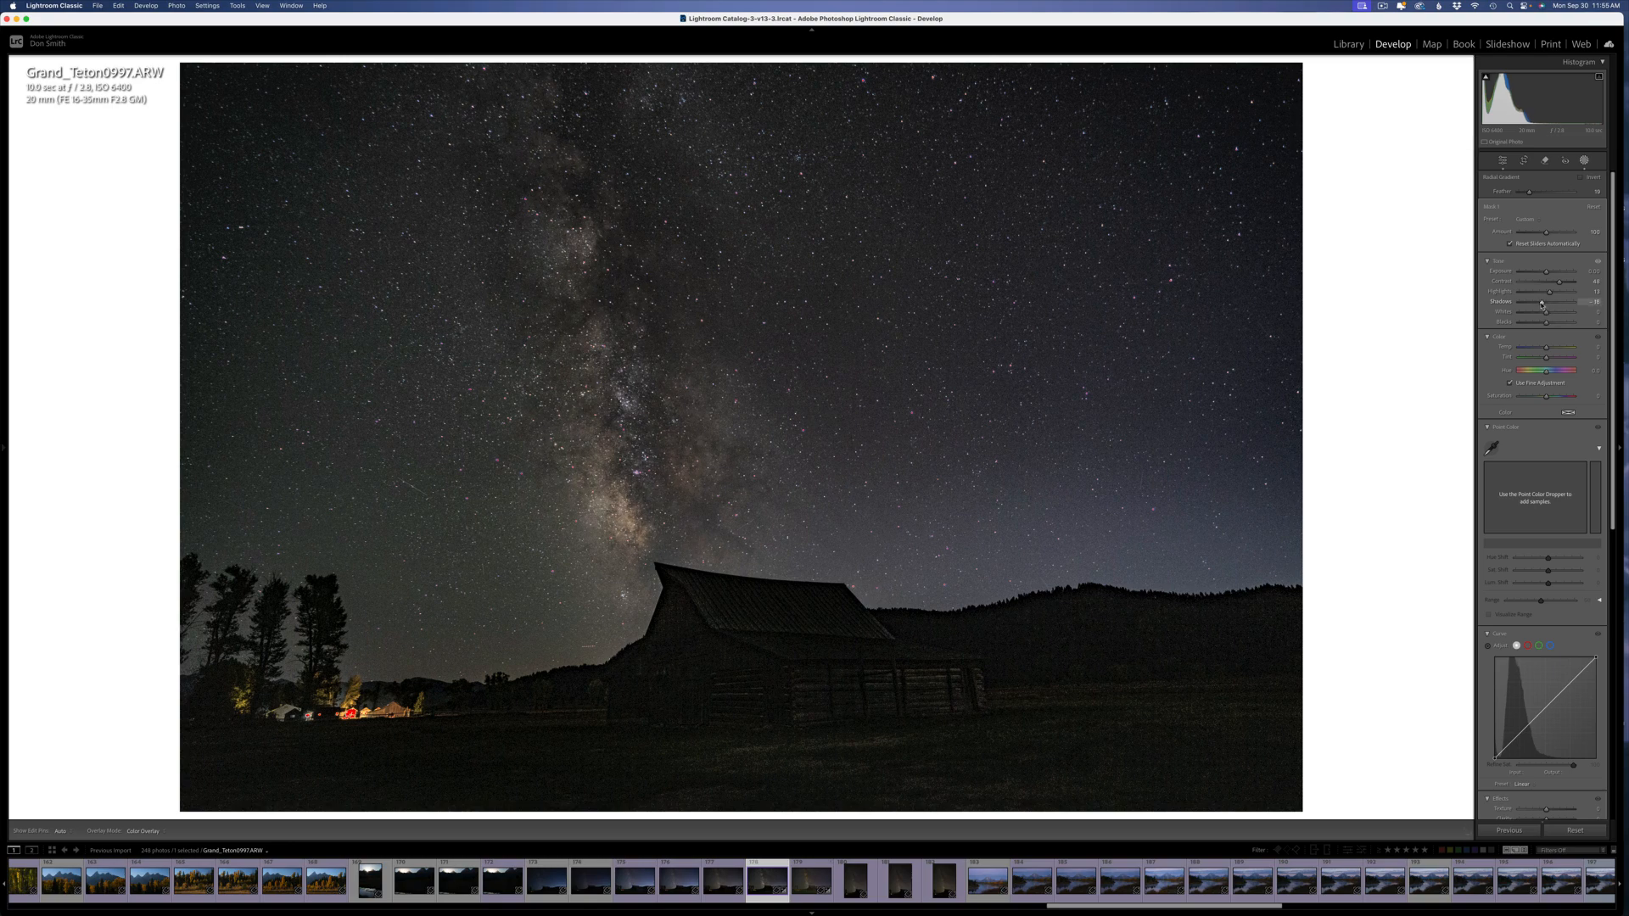
{"action": "left_click_drag", "start_coordinate": [1543, 309], "coordinate": [1543, 309]}
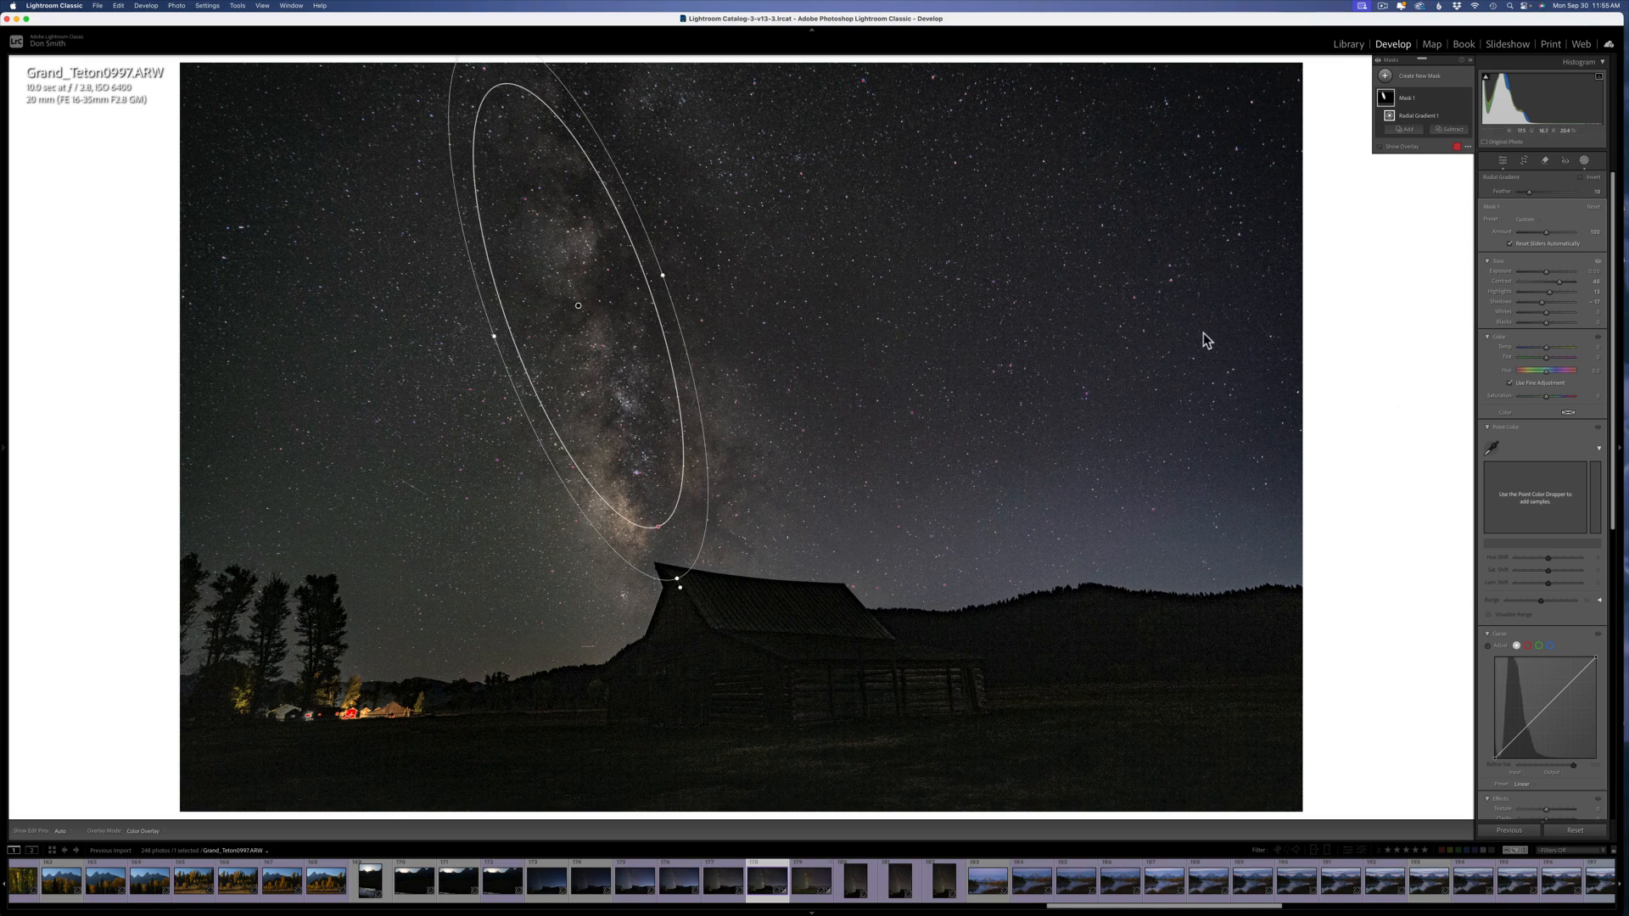
Step: Send the sky-adjusted photo to Adobe Photoshop 2024 for editing
{"action": "right_click", "coordinate": [1114, 262]}
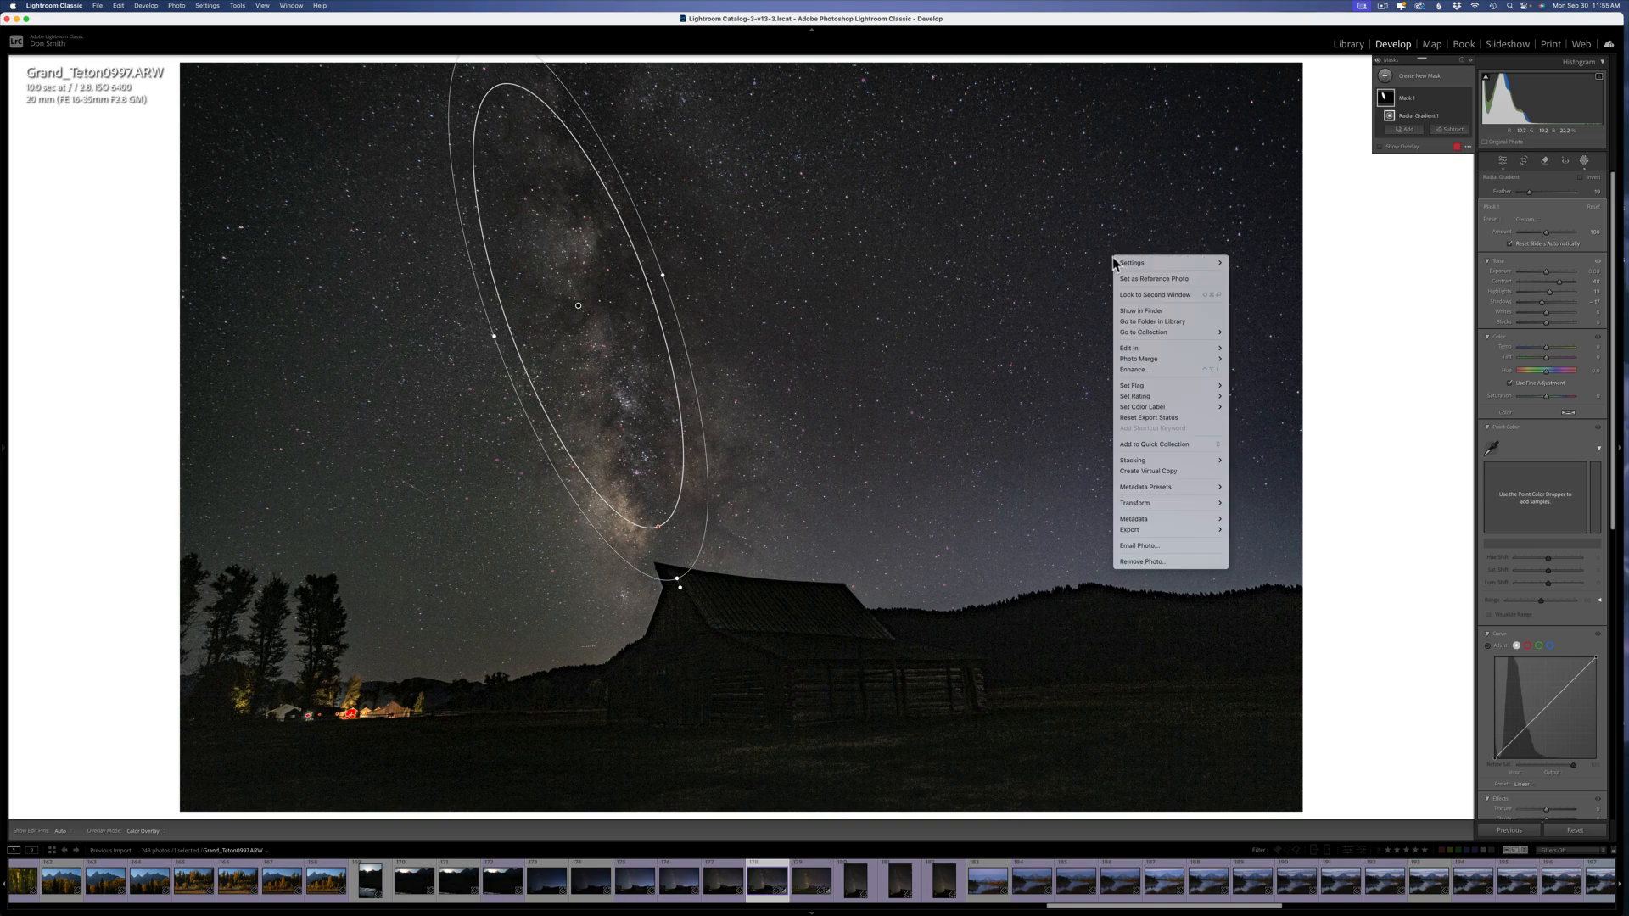
{"action": "mouse_move", "coordinate": [1175, 350]}
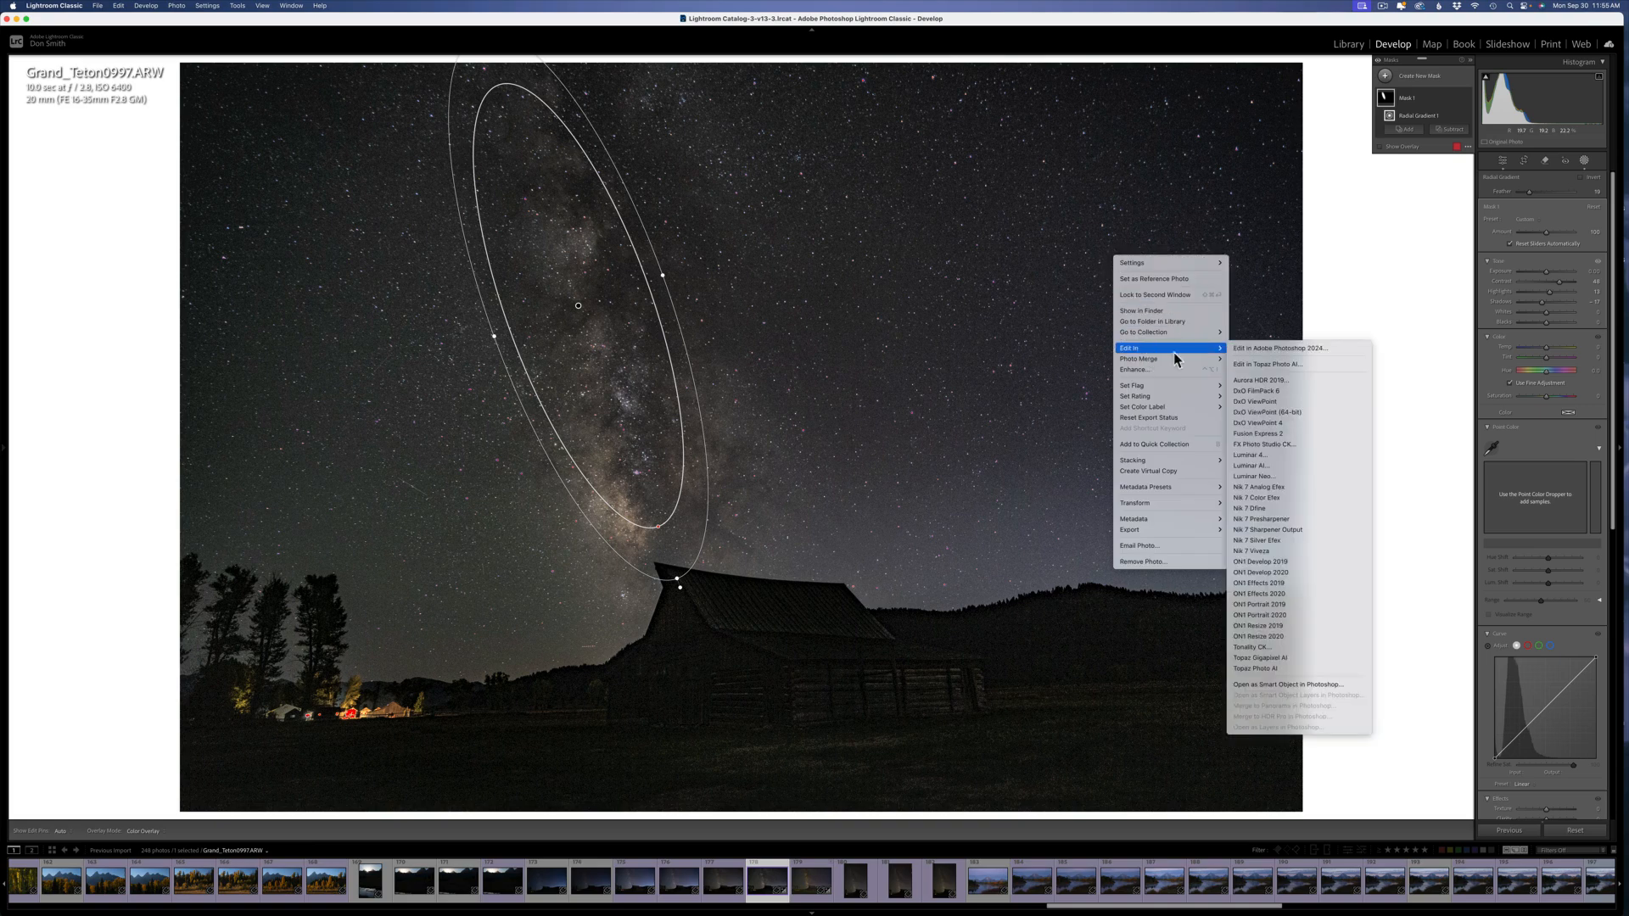
{"action": "left_click", "coordinate": [1282, 350]}
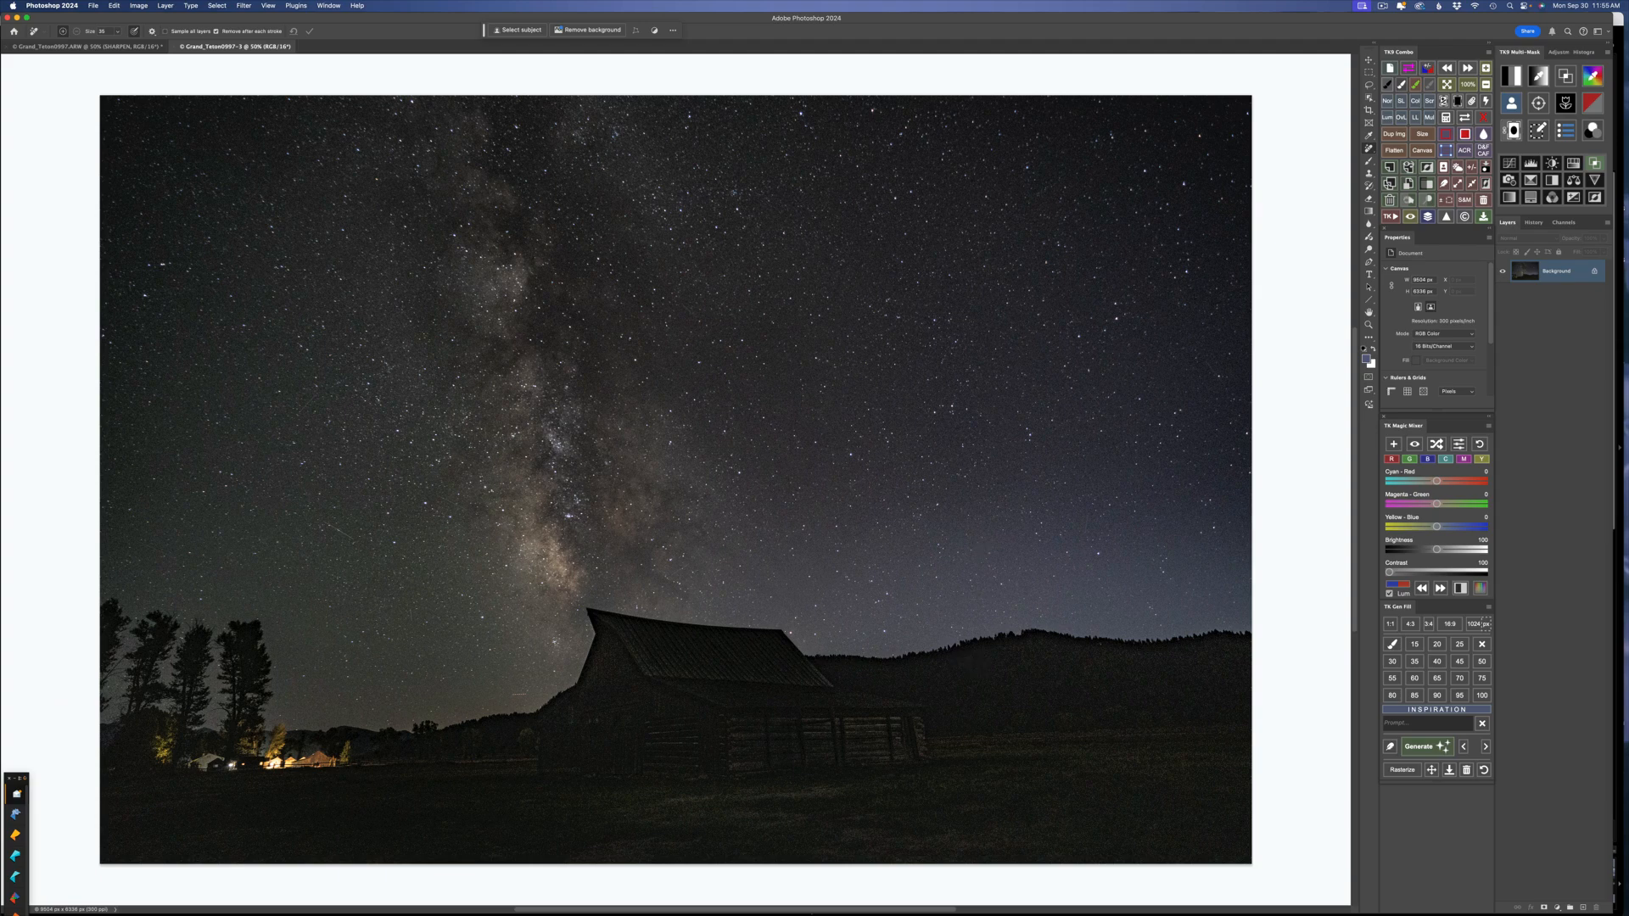
Step: Switch back to Lightroom Classic, reset all adjustments on the photo and return to its basic edit settings
{"action": "mouse_move", "coordinate": [870, 903]}
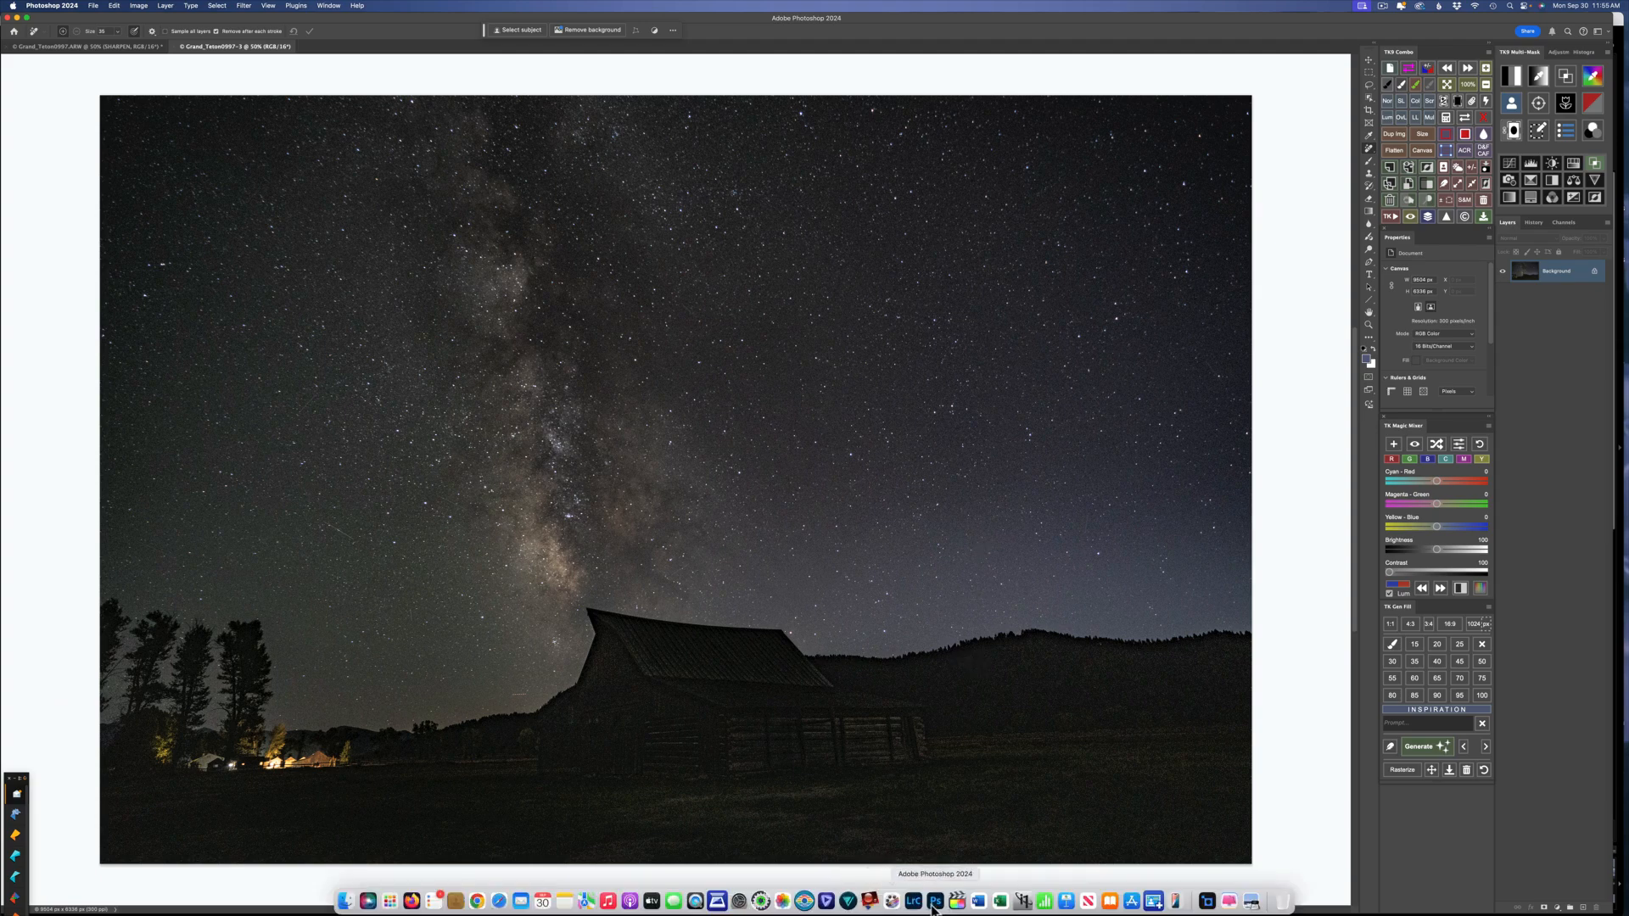
{"action": "left_click", "coordinate": [914, 902]}
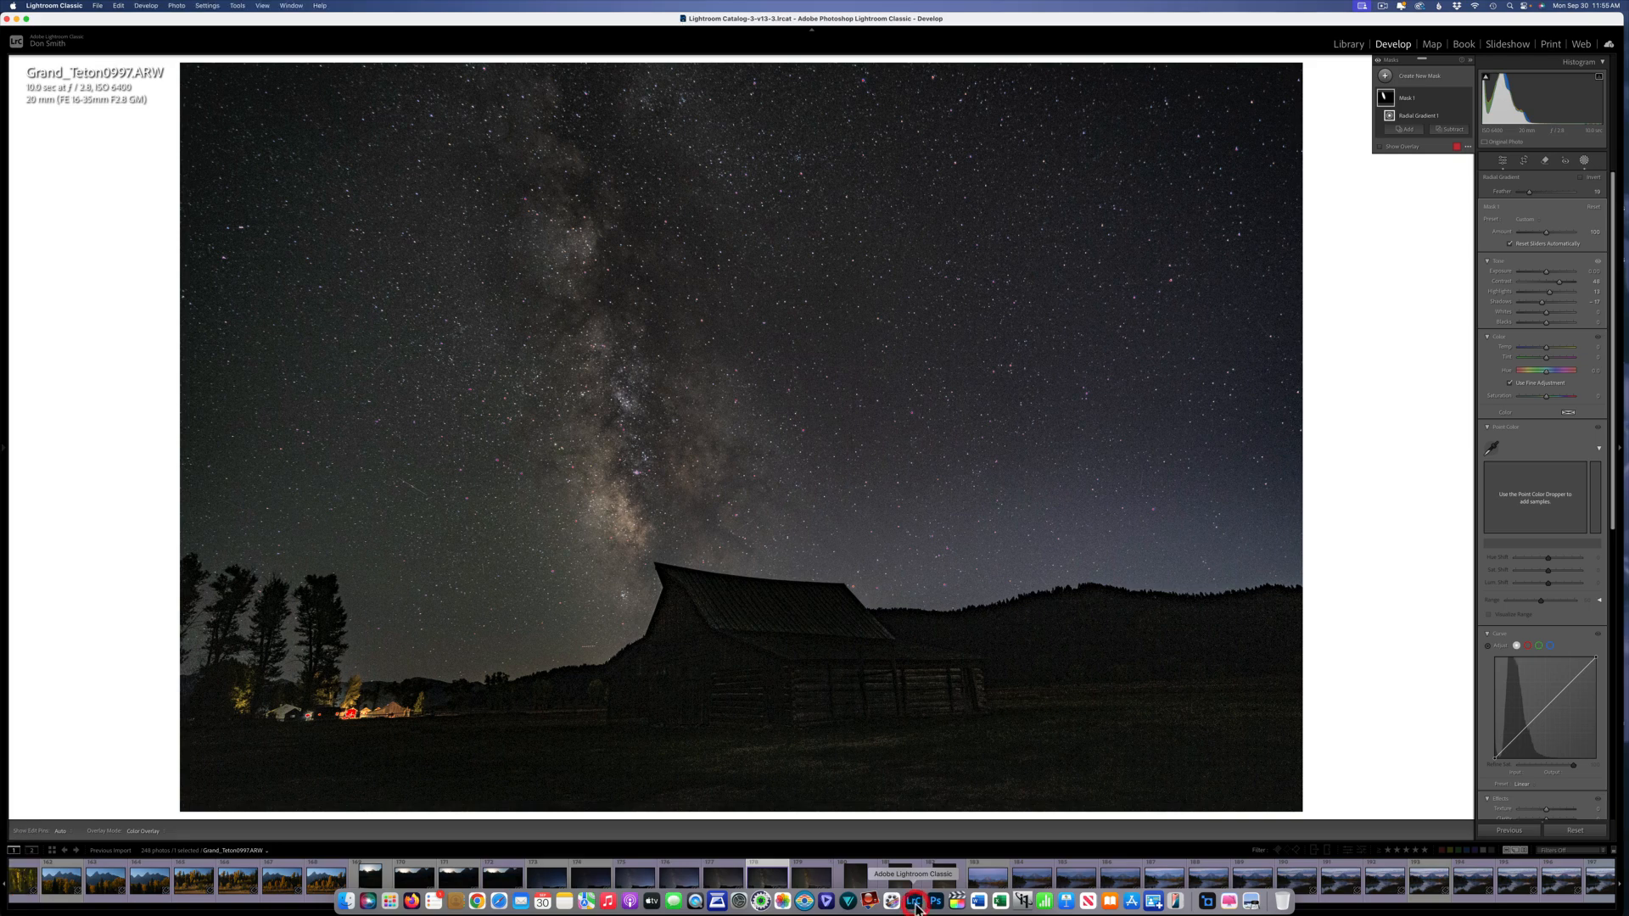
{"action": "left_click", "coordinate": [1589, 835]}
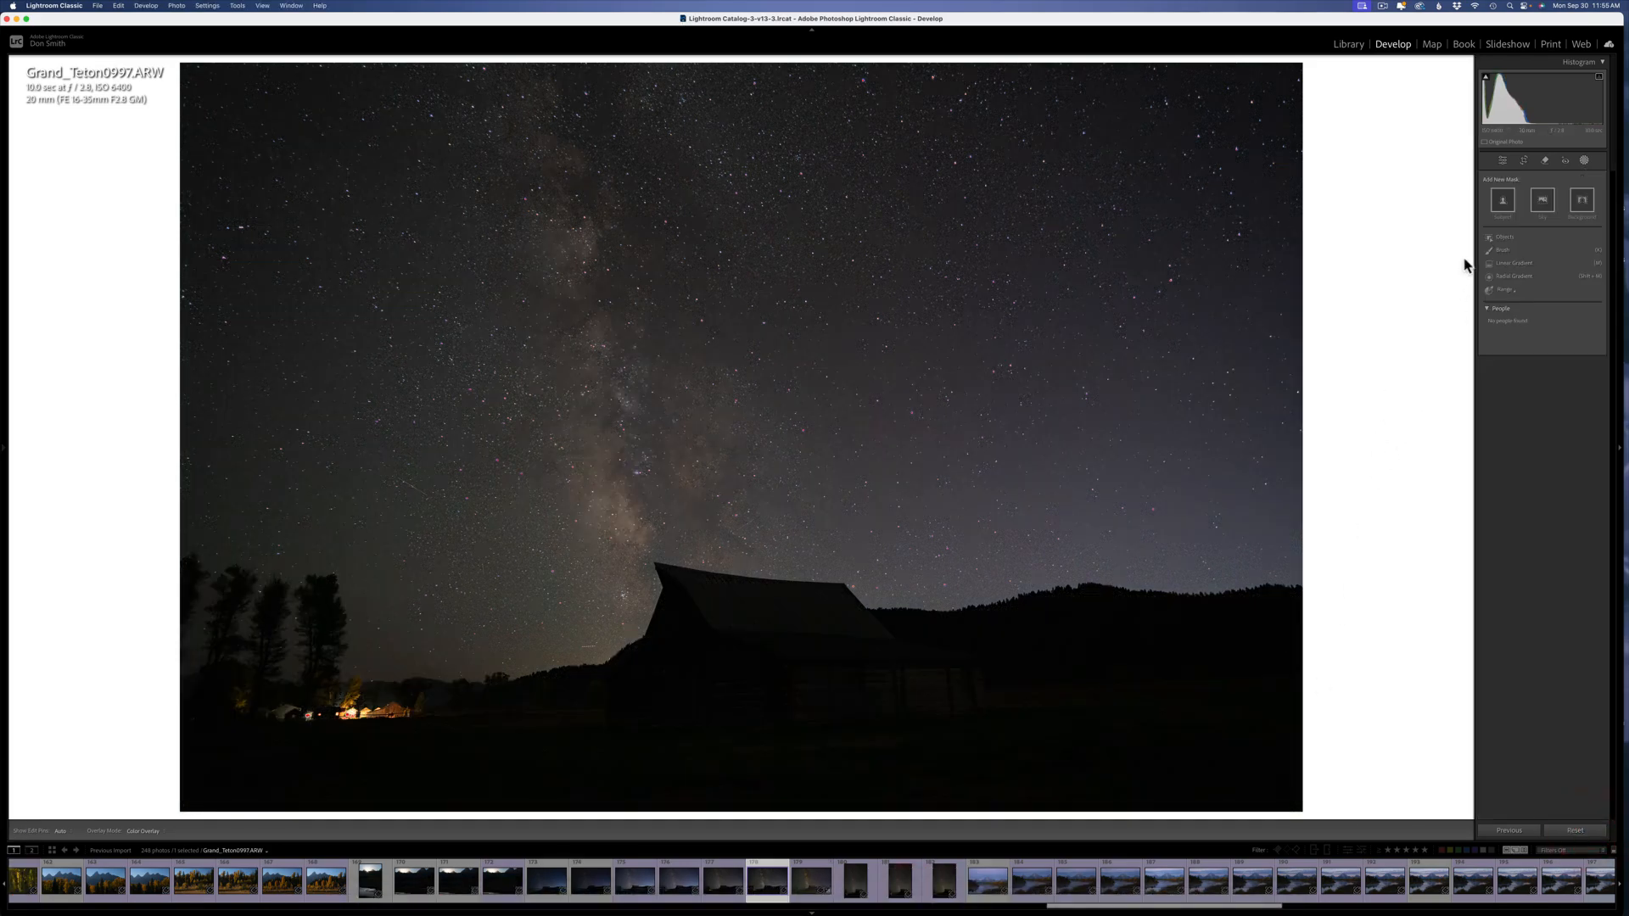
{"action": "left_click", "coordinate": [1503, 160]}
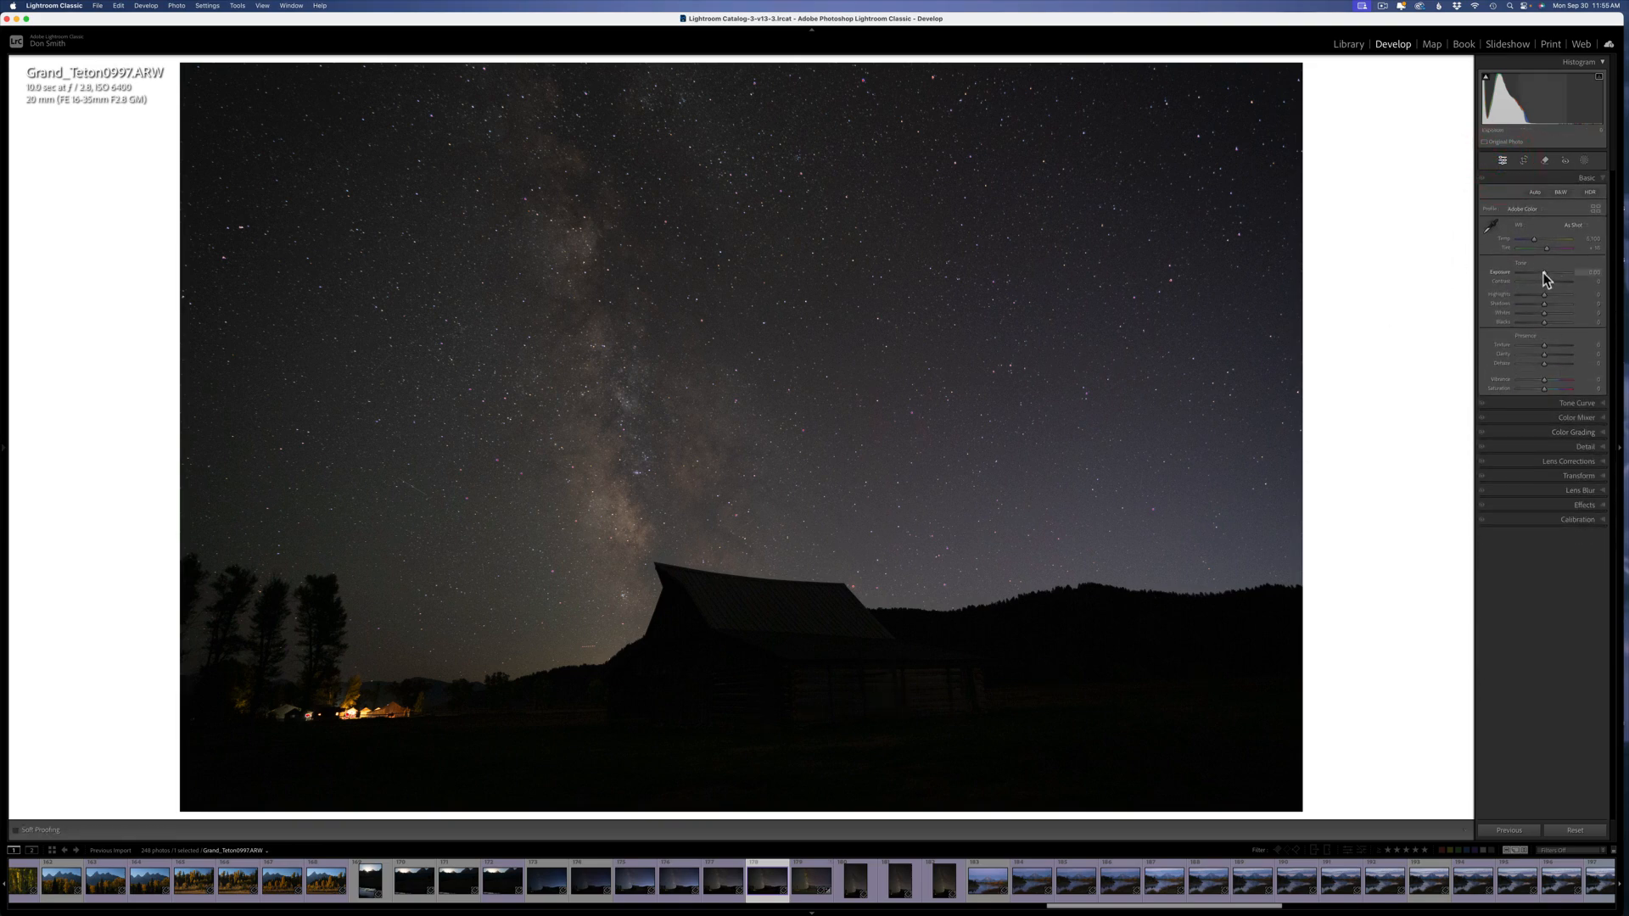
Step: Brighten the photo for the foreground by setting Exposure to about +1.75 and moderately raising Shadows
{"action": "left_click_drag", "start_coordinate": [1543, 273], "coordinate": [1553, 274]}
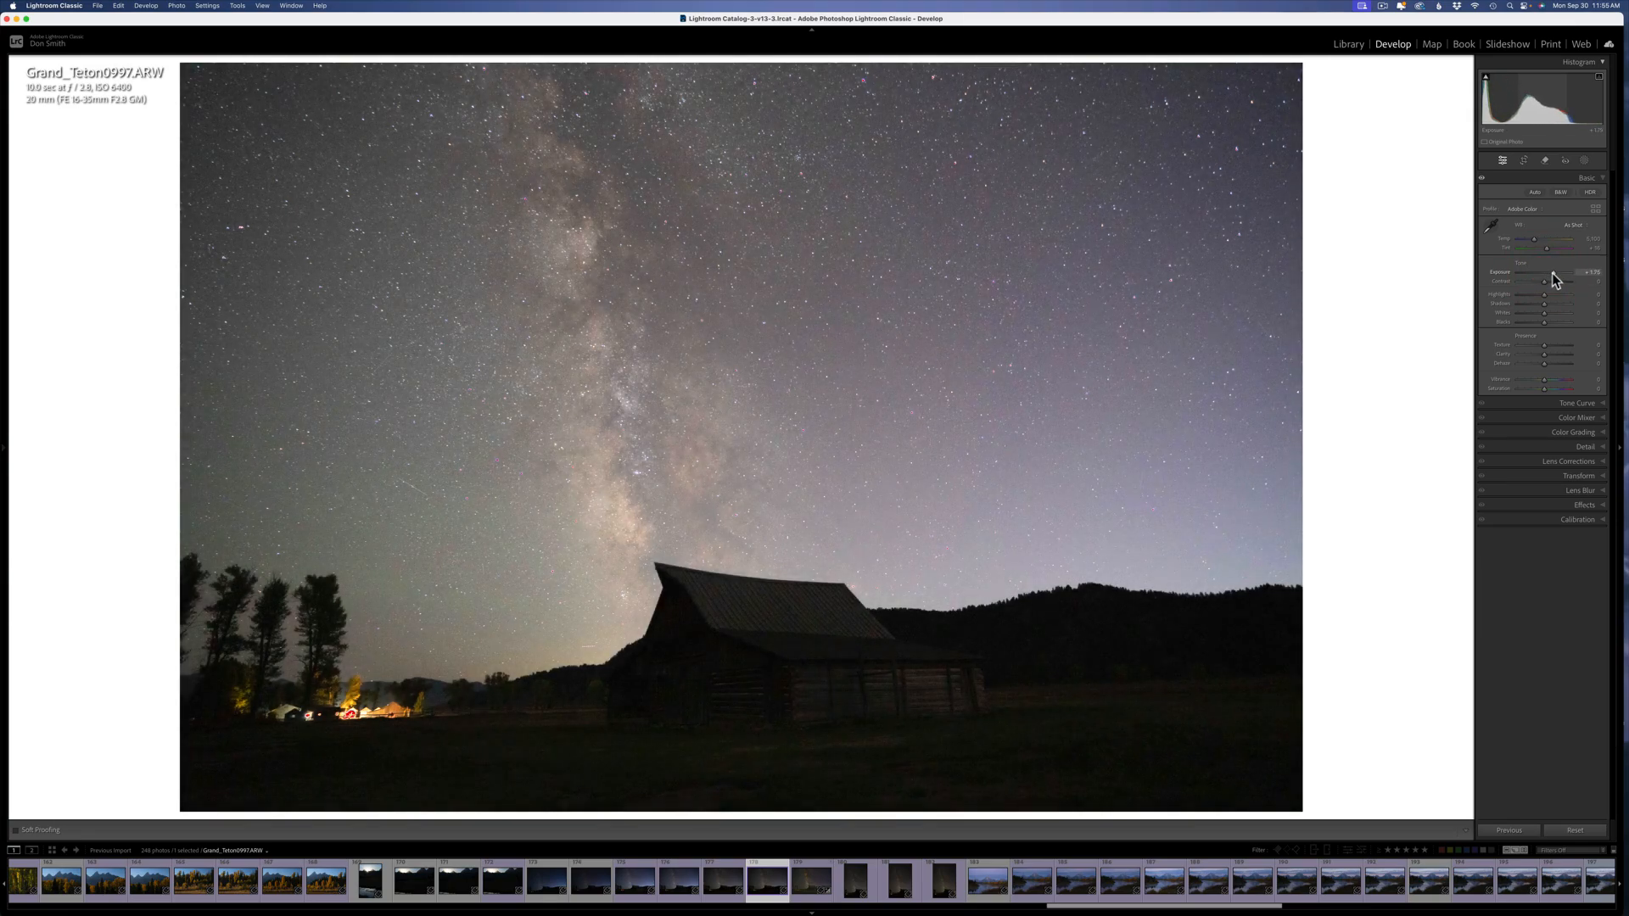
{"action": "left_click", "coordinate": [1549, 292]}
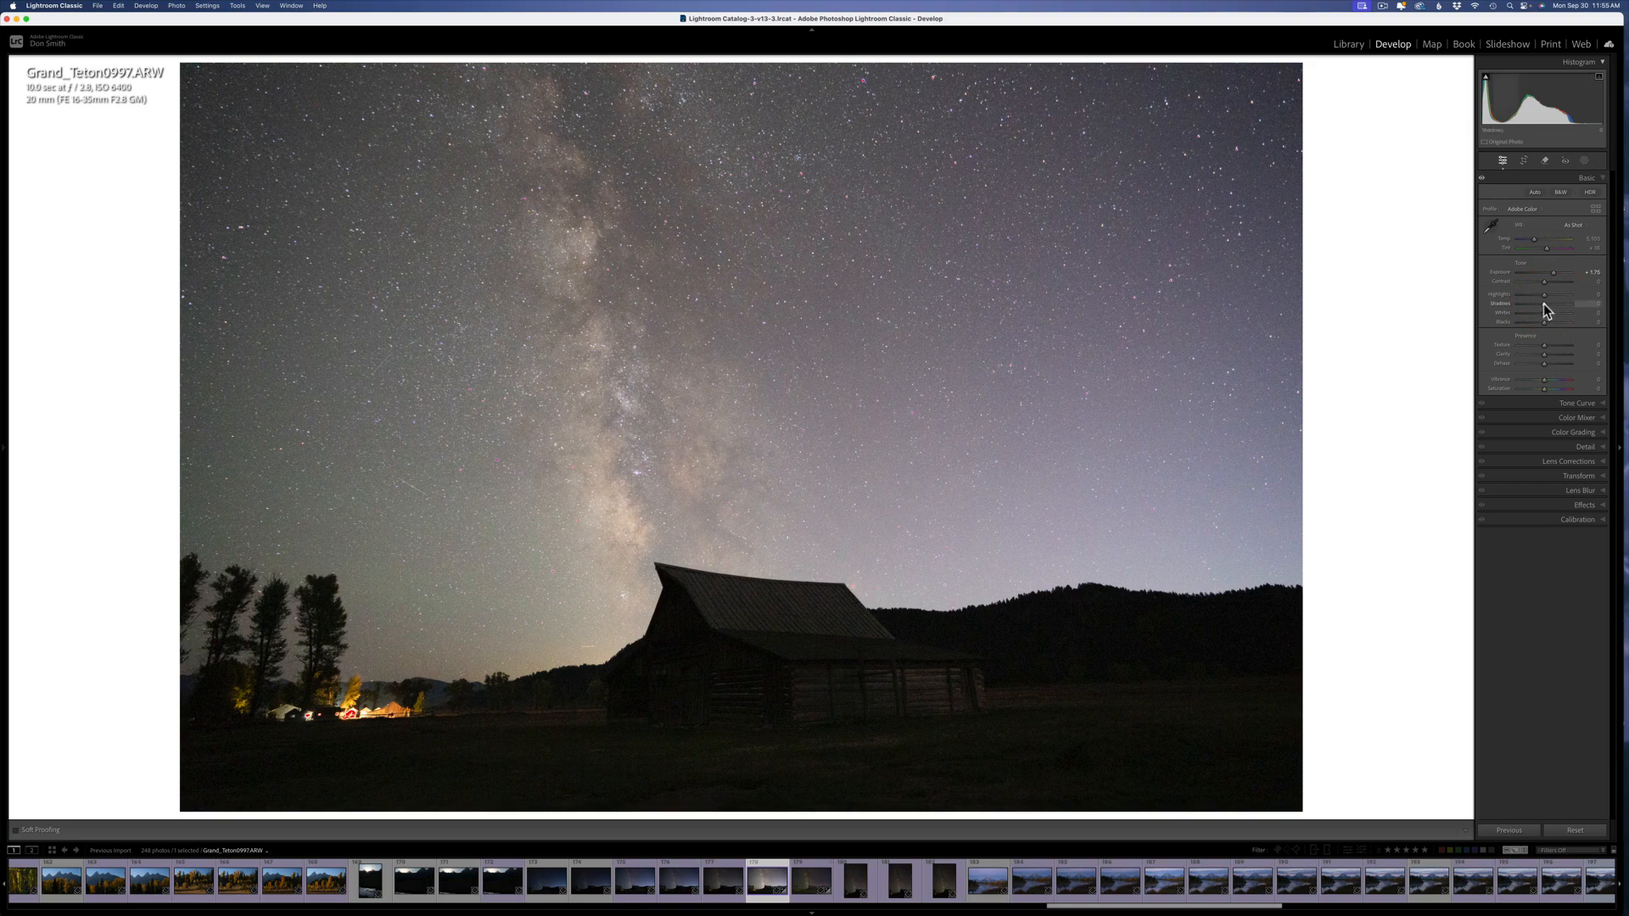
{"action": "left_click_drag", "start_coordinate": [1546, 304], "coordinate": [1551, 304]}
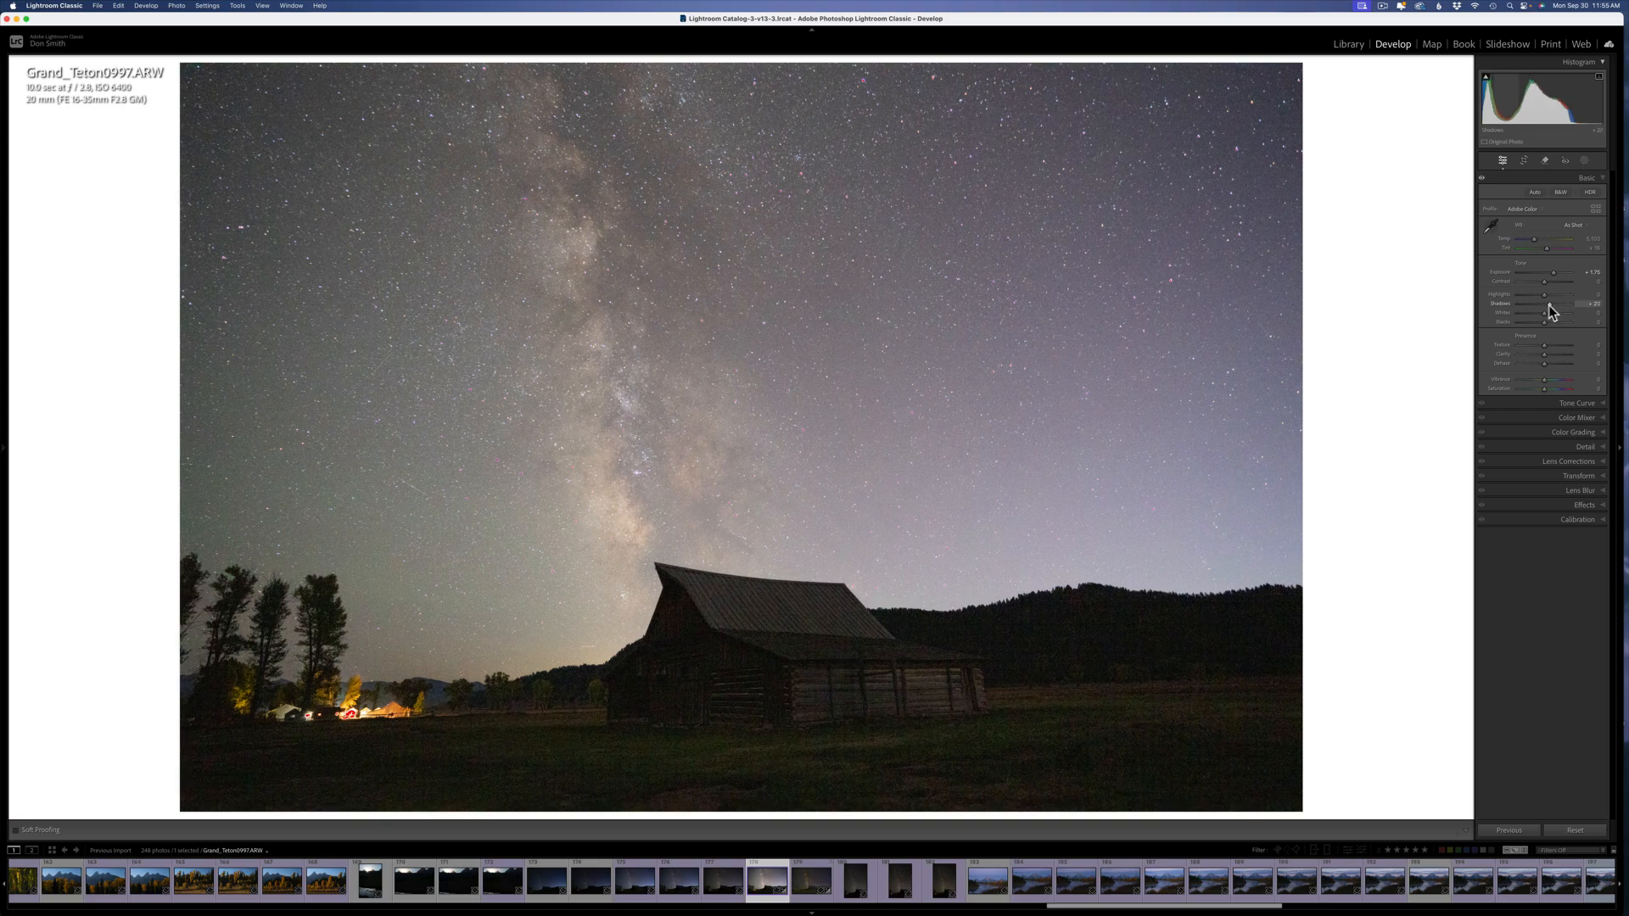
{"action": "left_click", "coordinate": [1550, 304]}
Step: Create an Objects mask over the brightly lit buildings beside the trees
{"action": "left_click", "coordinate": [1584, 160]}
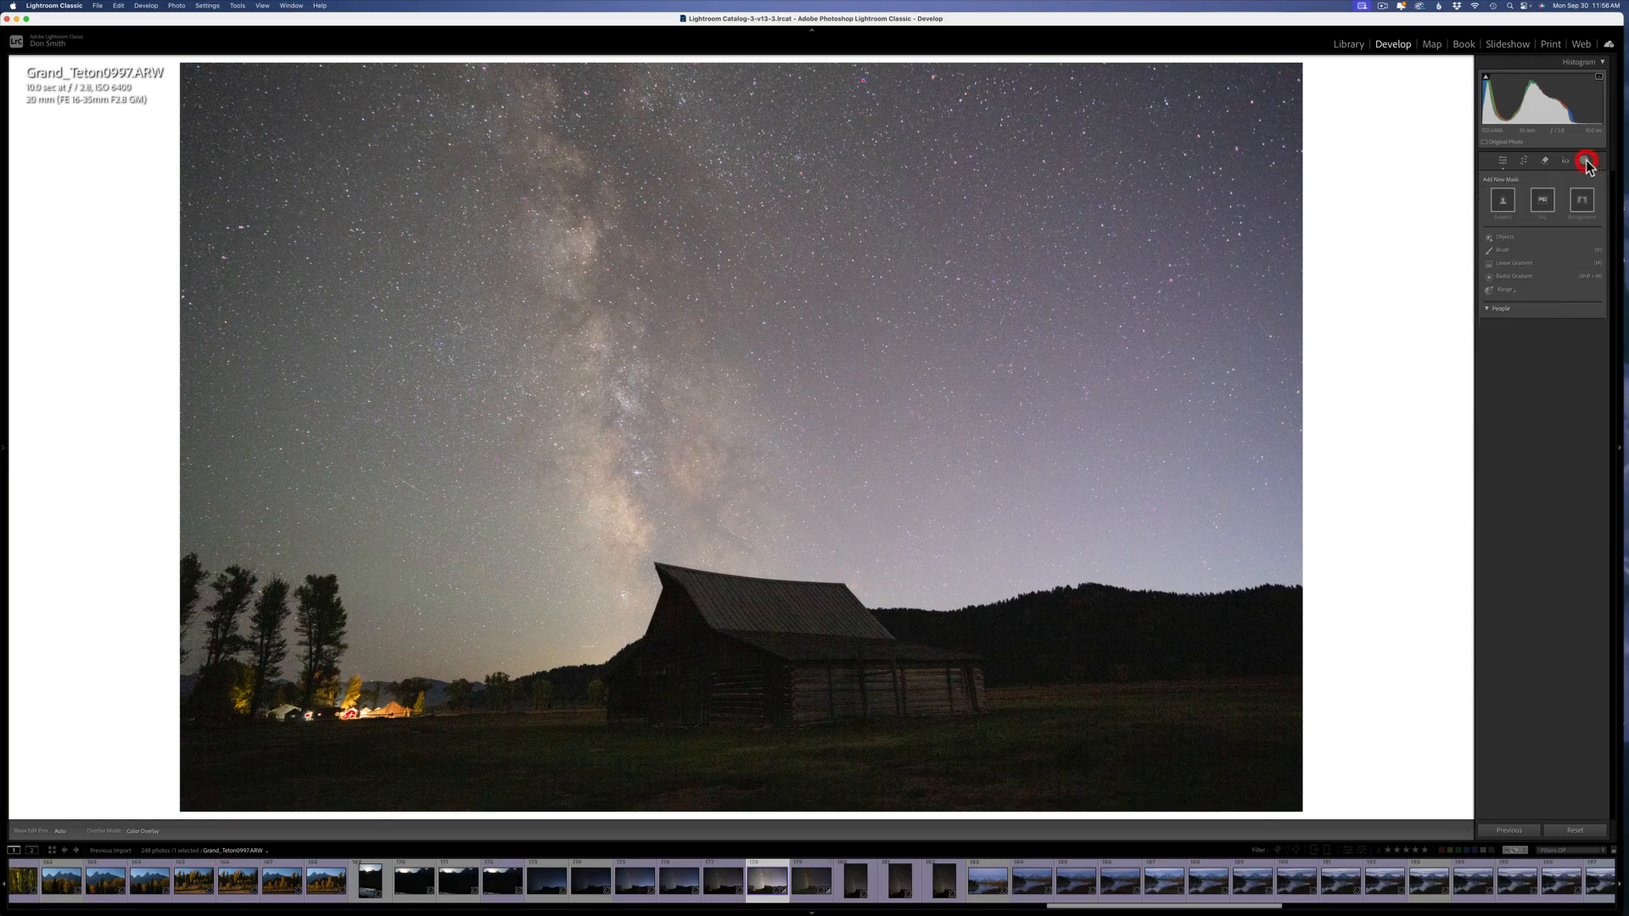
{"action": "left_click", "coordinate": [1508, 237]}
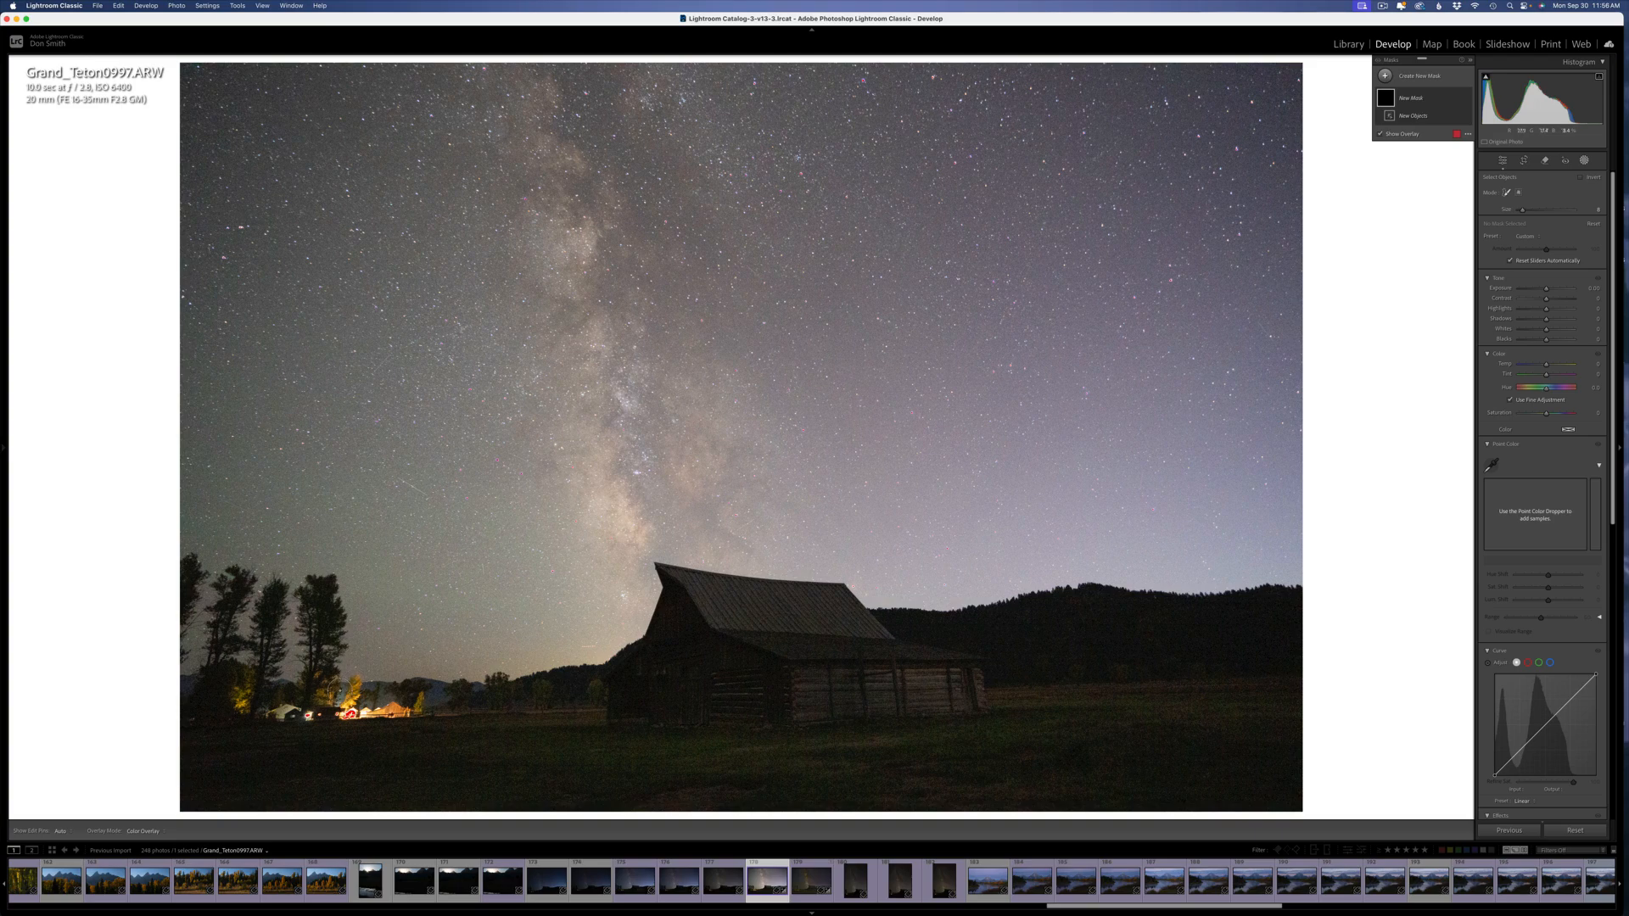
{"action": "mouse_move", "coordinate": [303, 717]}
{"action": "left_mouse_down"}
{"action": "mouse_move", "coordinate": [418, 700]}
{"action": "mouse_move", "coordinate": [354, 711]}
{"action": "mouse_move", "coordinate": [355, 684]}
{"action": "mouse_move", "coordinate": [340, 711]}
{"action": "mouse_move", "coordinate": [276, 714]}
{"action": "left_mouse_up"}
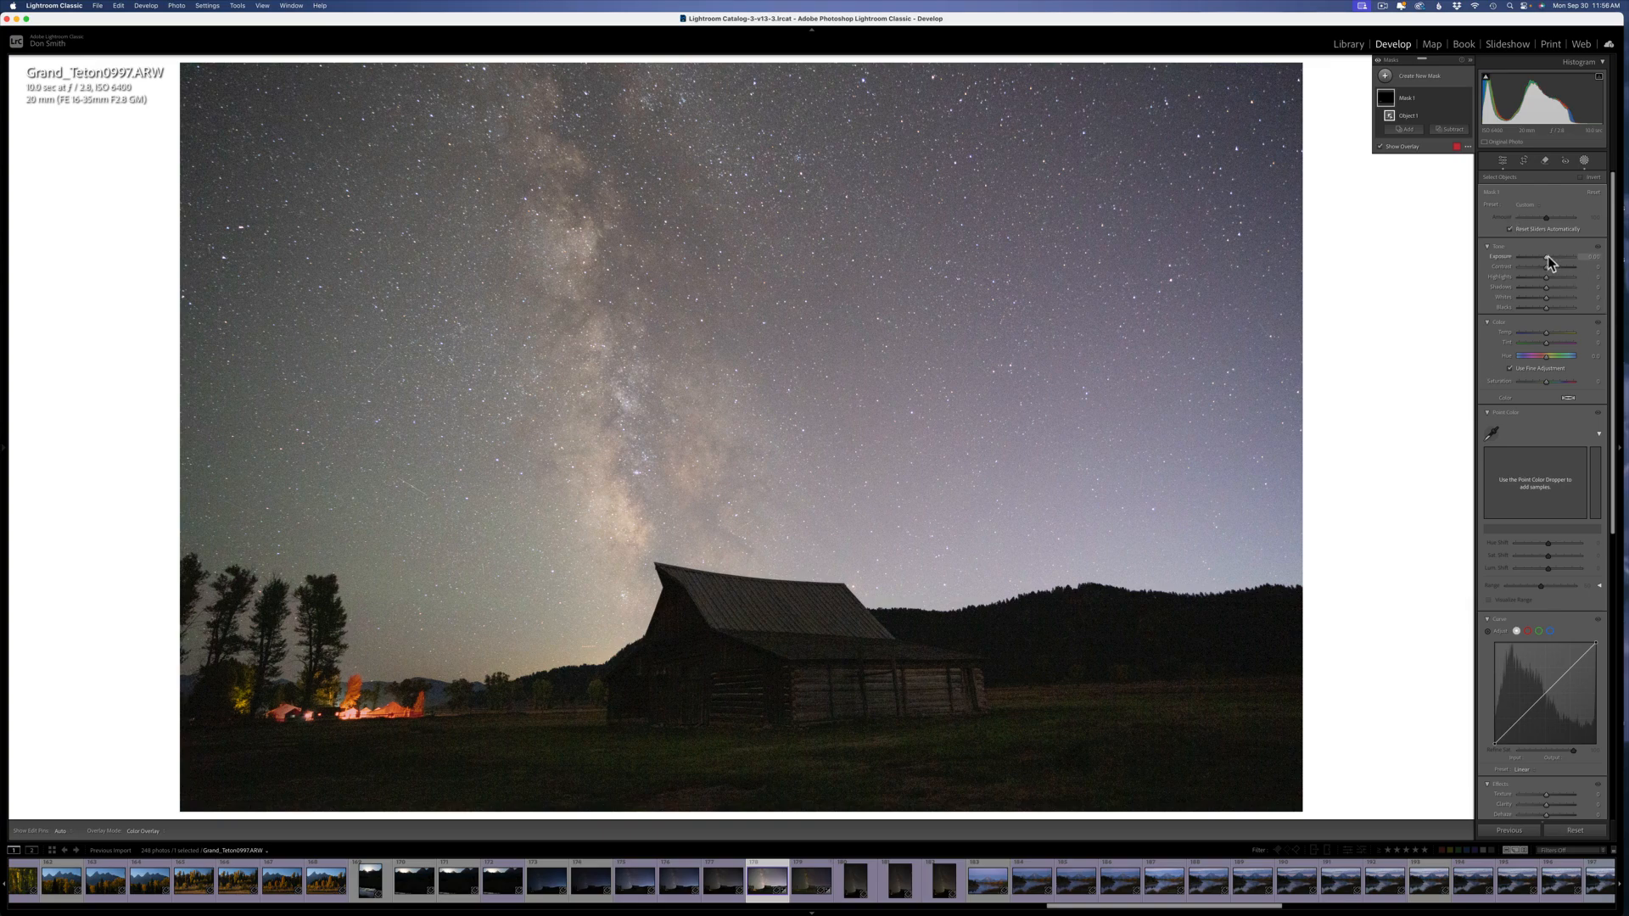
Step: Tone down the masked building lights by lowering Exposure slightly and reducing Highlights to -100
{"action": "left_click_drag", "start_coordinate": [1544, 256], "coordinate": [1542, 258]}
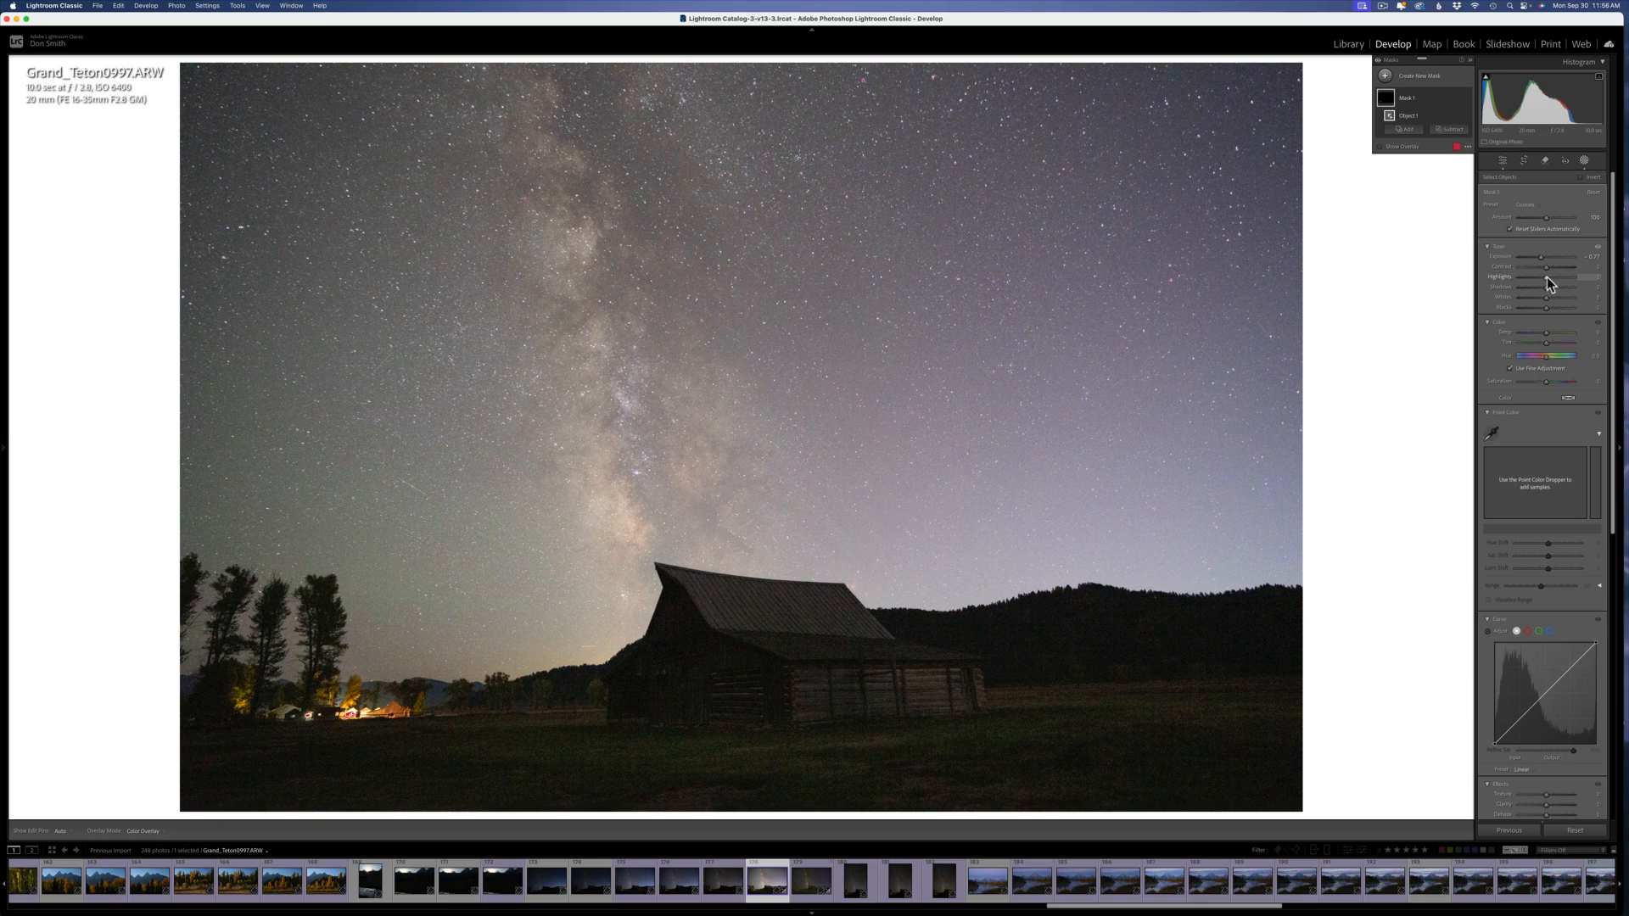
{"action": "left_click_drag", "start_coordinate": [1547, 277], "coordinate": [1515, 278]}
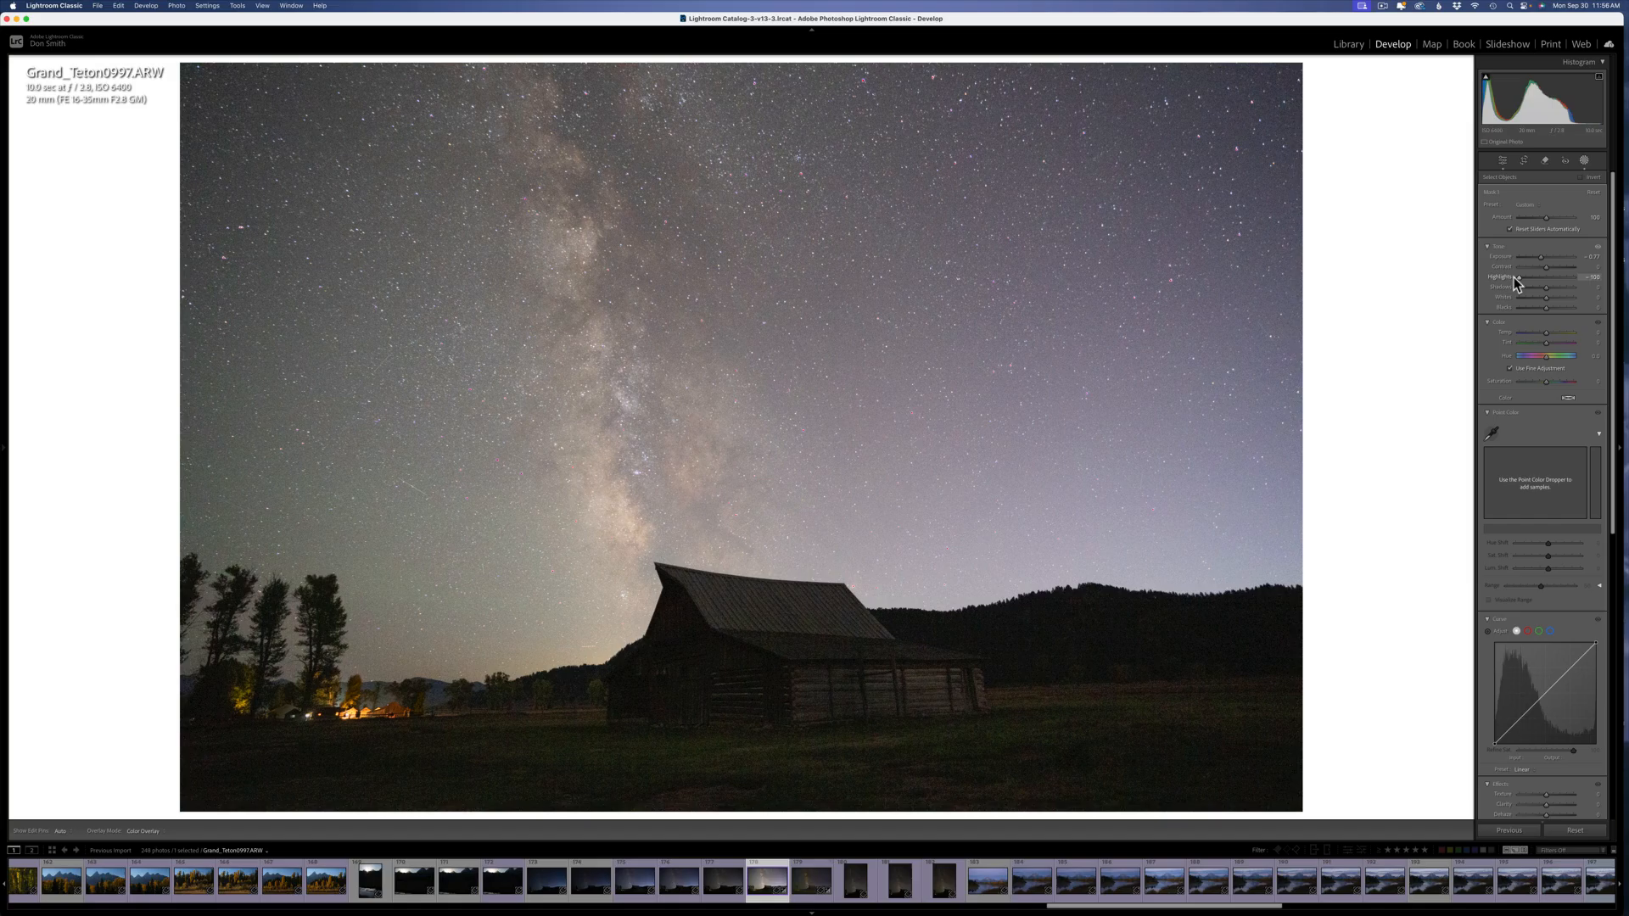
{"action": "left_click_drag", "start_coordinate": [1518, 282], "coordinate": [1517, 282]}
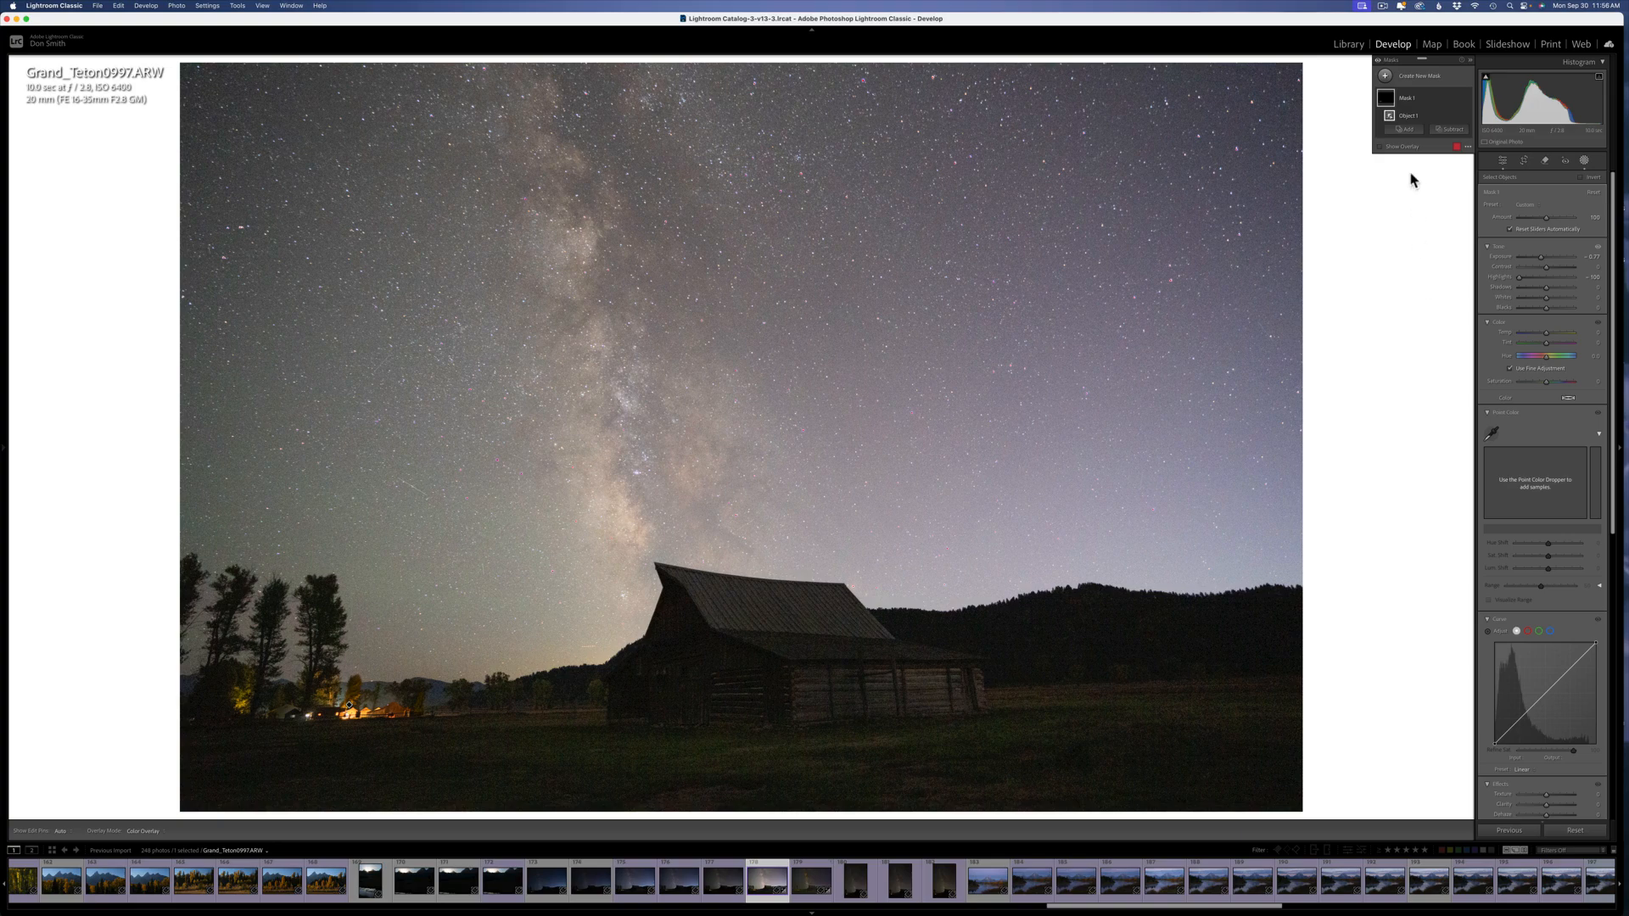
Step: Create a second Objects mask over the entire barn, including its roof and log walls
{"action": "left_click", "coordinate": [1385, 78]}
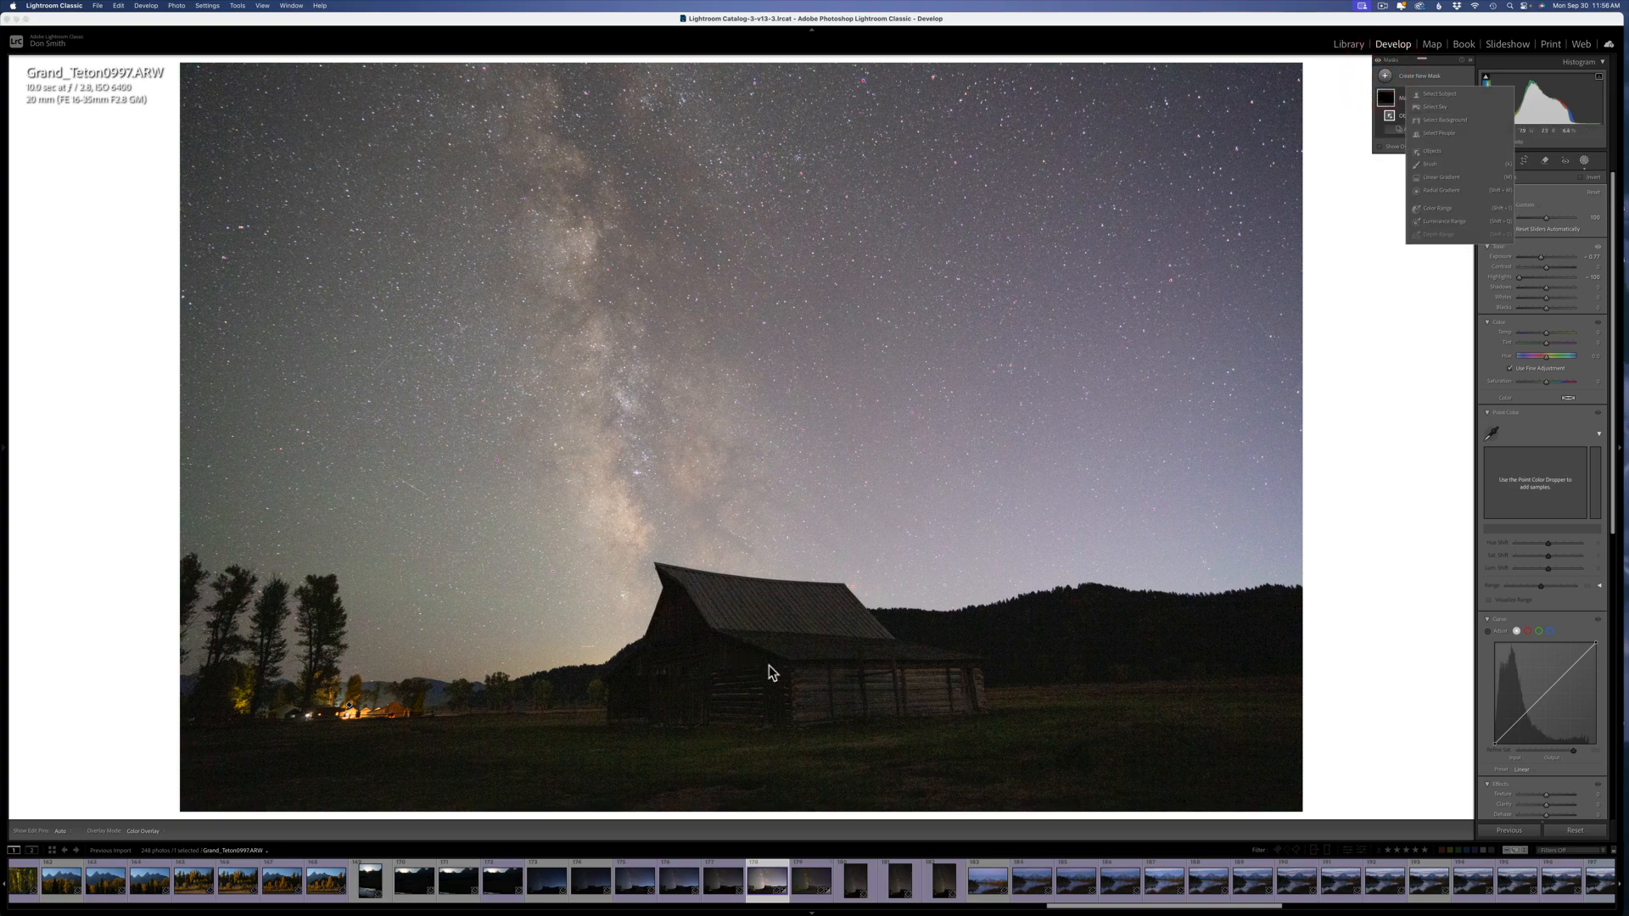
{"action": "left_click", "coordinate": [1432, 151]}
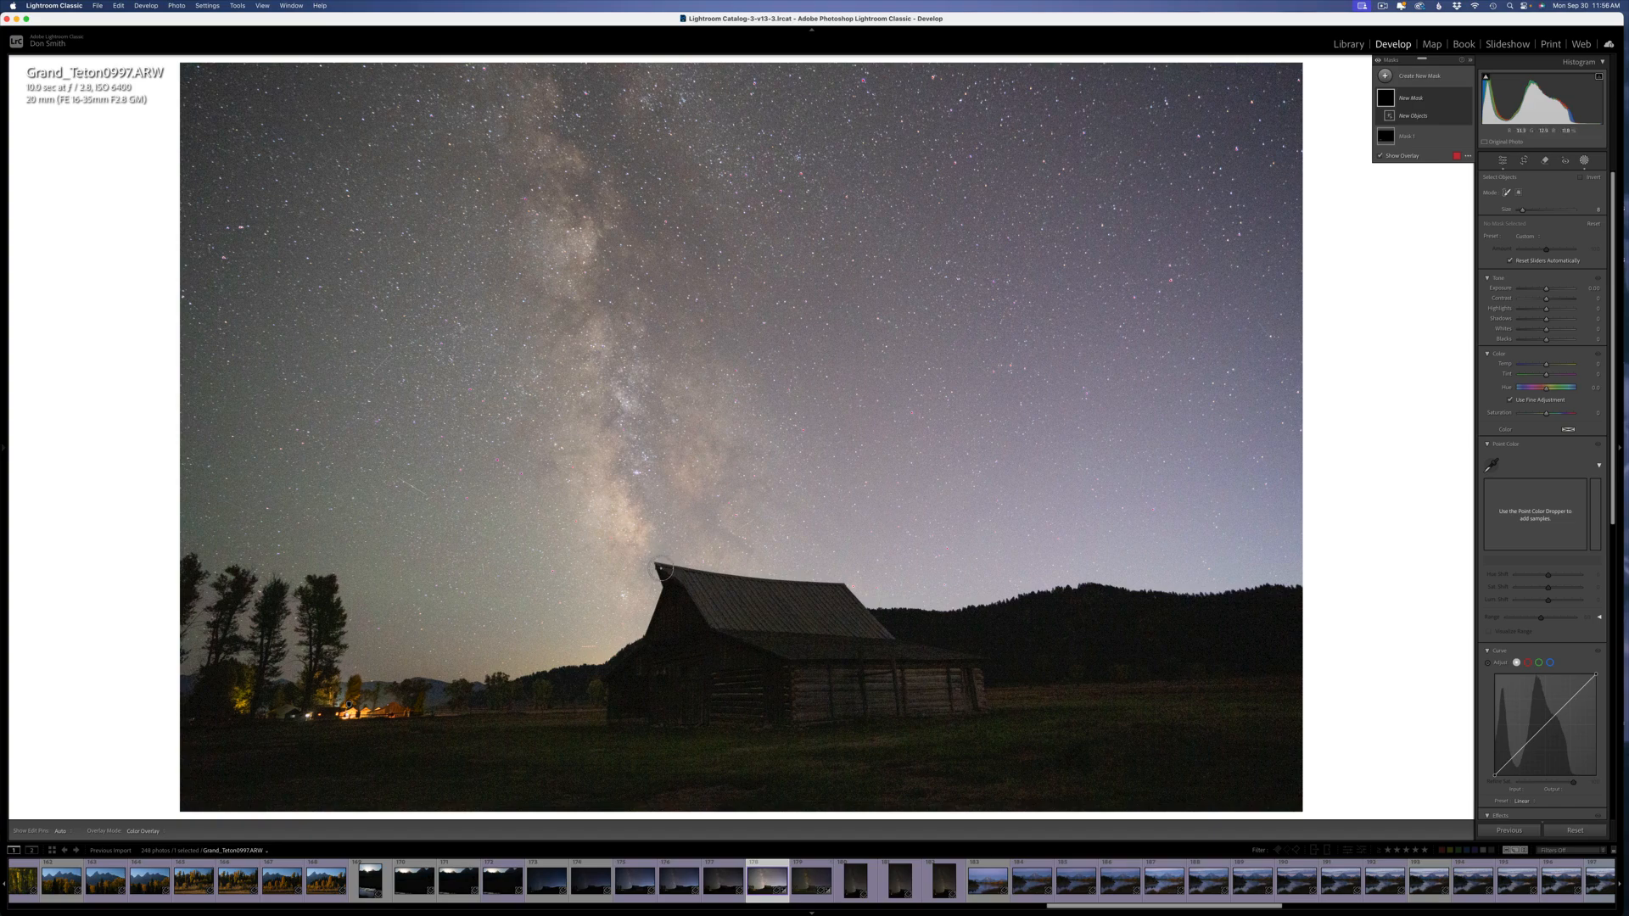
{"action": "mouse_move", "coordinate": [663, 569]}
{"action": "left_mouse_down"}
{"action": "mouse_move", "coordinate": [609, 684]}
{"action": "mouse_move", "coordinate": [616, 723]}
{"action": "mouse_move", "coordinate": [614, 701]}
{"action": "mouse_move", "coordinate": [624, 724]}
{"action": "mouse_move", "coordinate": [984, 709]}
{"action": "mouse_move", "coordinate": [983, 669]}
{"action": "mouse_move", "coordinate": [879, 634]}
{"action": "mouse_move", "coordinate": [842, 588]}
{"action": "left_mouse_up"}
{"action": "mouse_move", "coordinate": [798, 585]}
{"action": "left_mouse_down"}
{"action": "mouse_move", "coordinate": [664, 574]}
{"action": "mouse_move", "coordinate": [620, 695]}
{"action": "mouse_move", "coordinate": [750, 683]}
{"action": "left_mouse_up"}
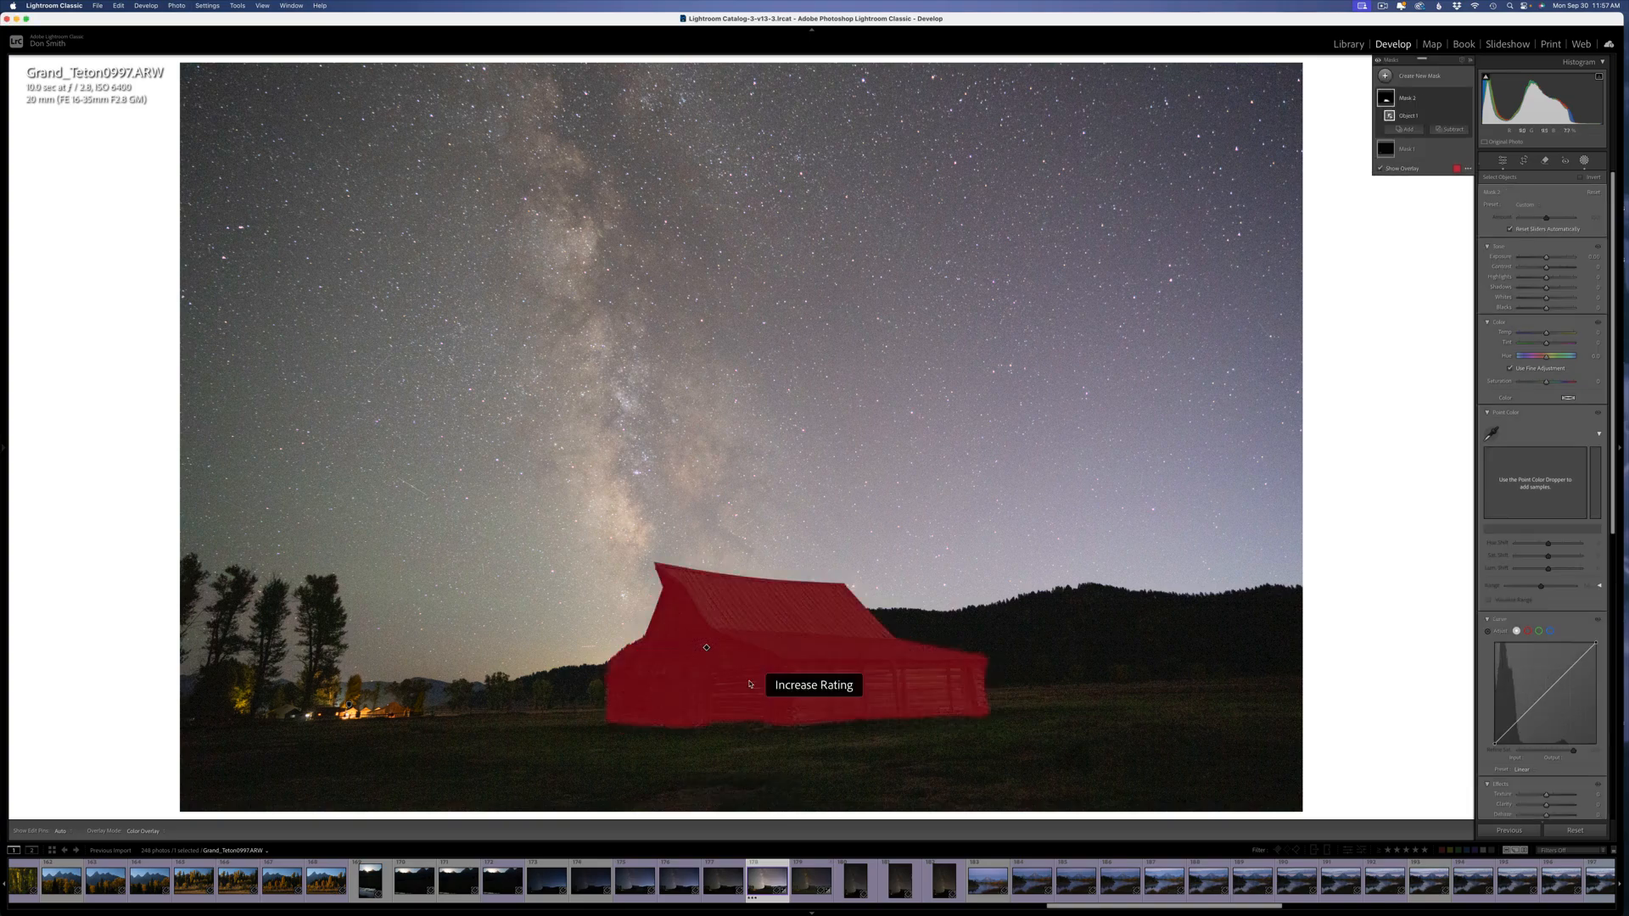
Step: Fill in the barn mask along the building's base with a small added brush, and raise the mask's Exposure slightly
{"action": "left_click", "coordinate": [1407, 130]}
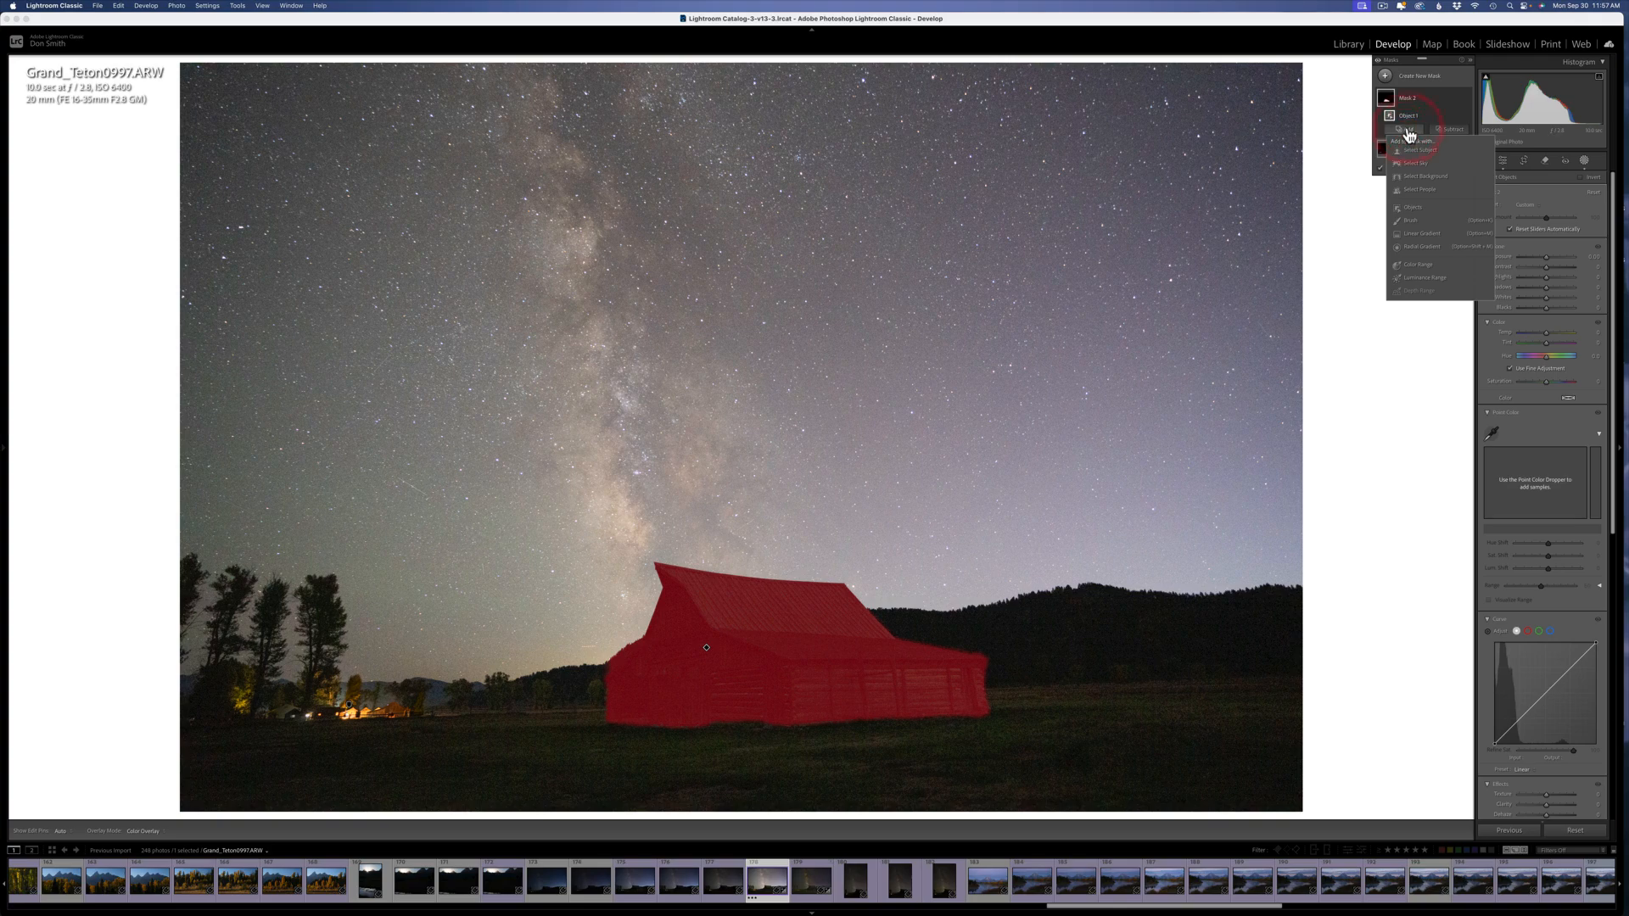
{"action": "left_click", "coordinate": [1418, 221]}
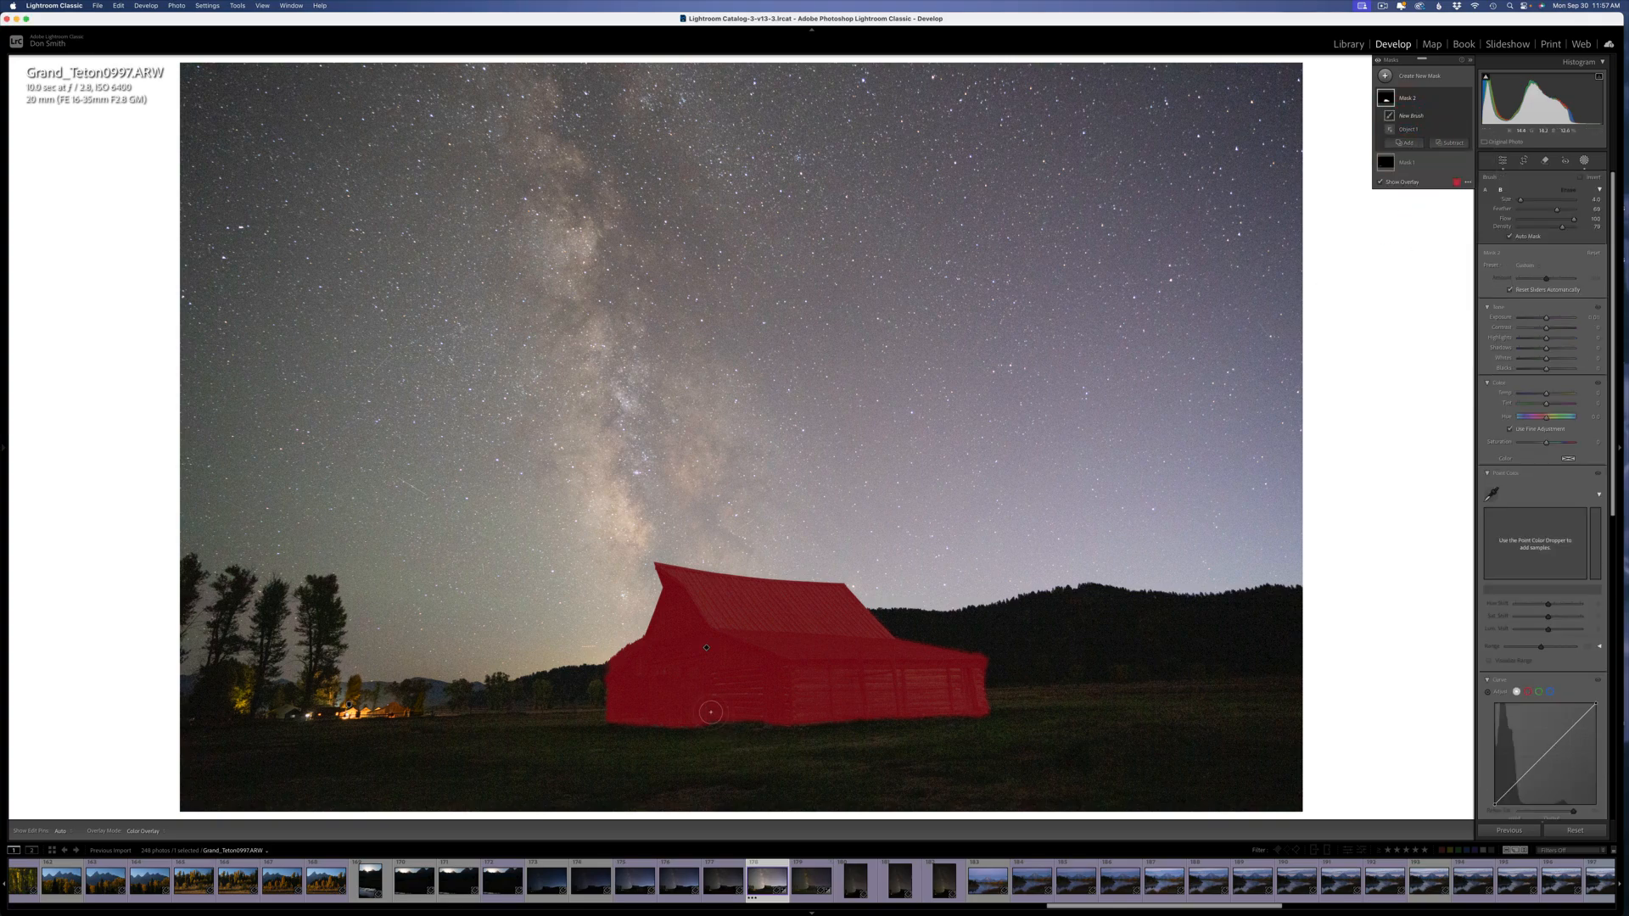
{"action": "key", "text": "["}
{"action": "key", "text": "["}
{"action": "key", "text": "["}
{"action": "key", "text": "h"}
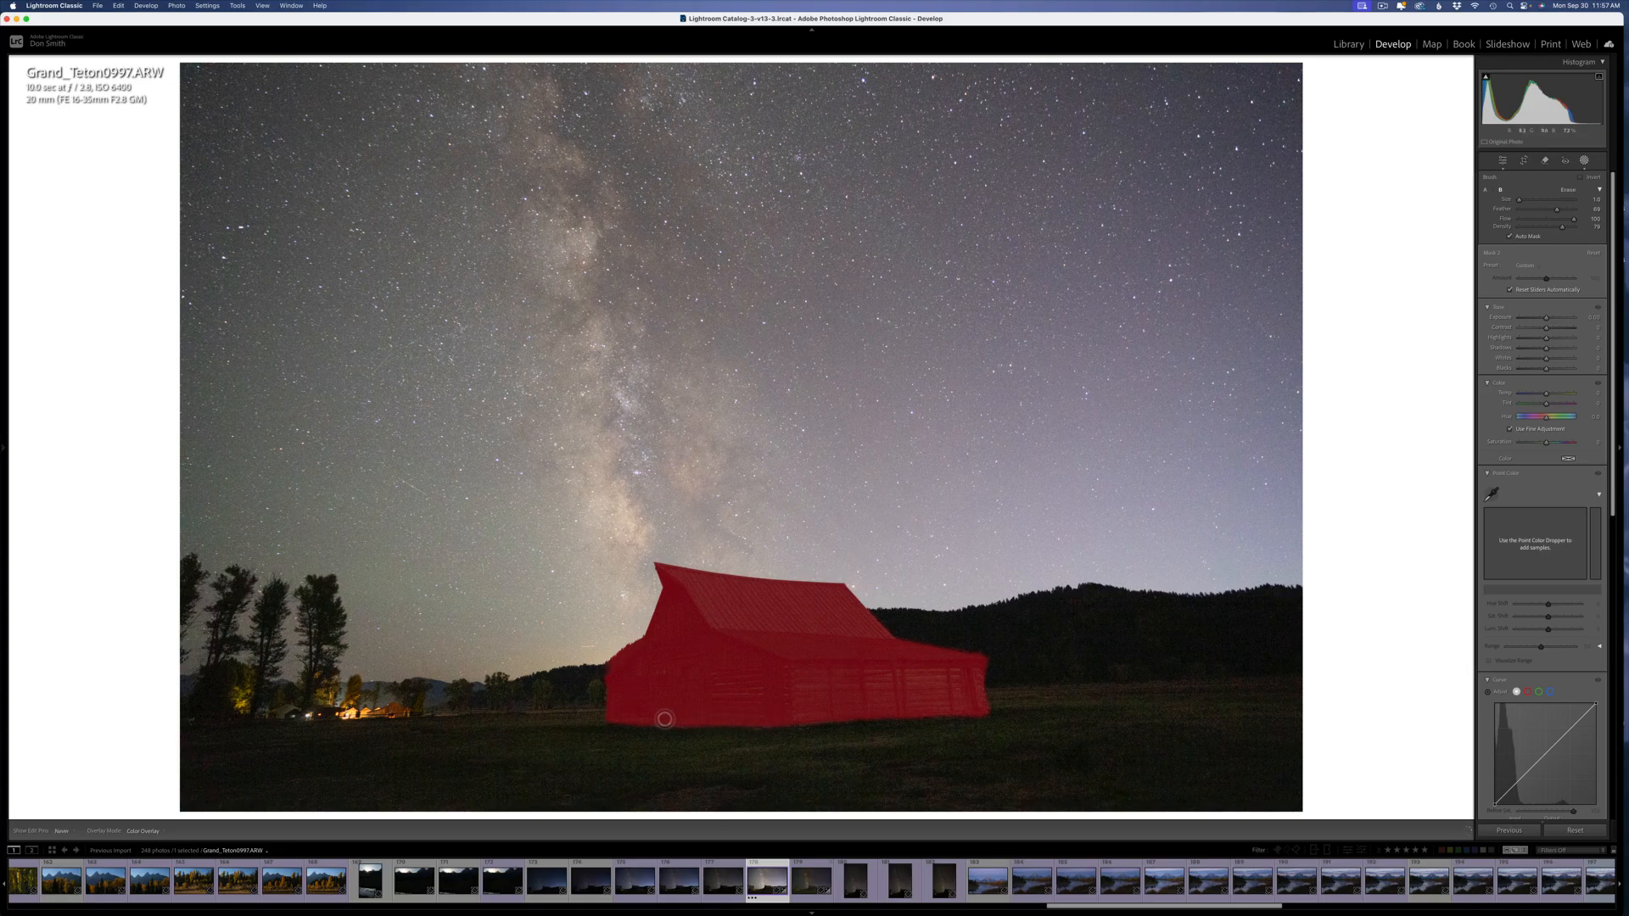
{"action": "key", "text": "h"}
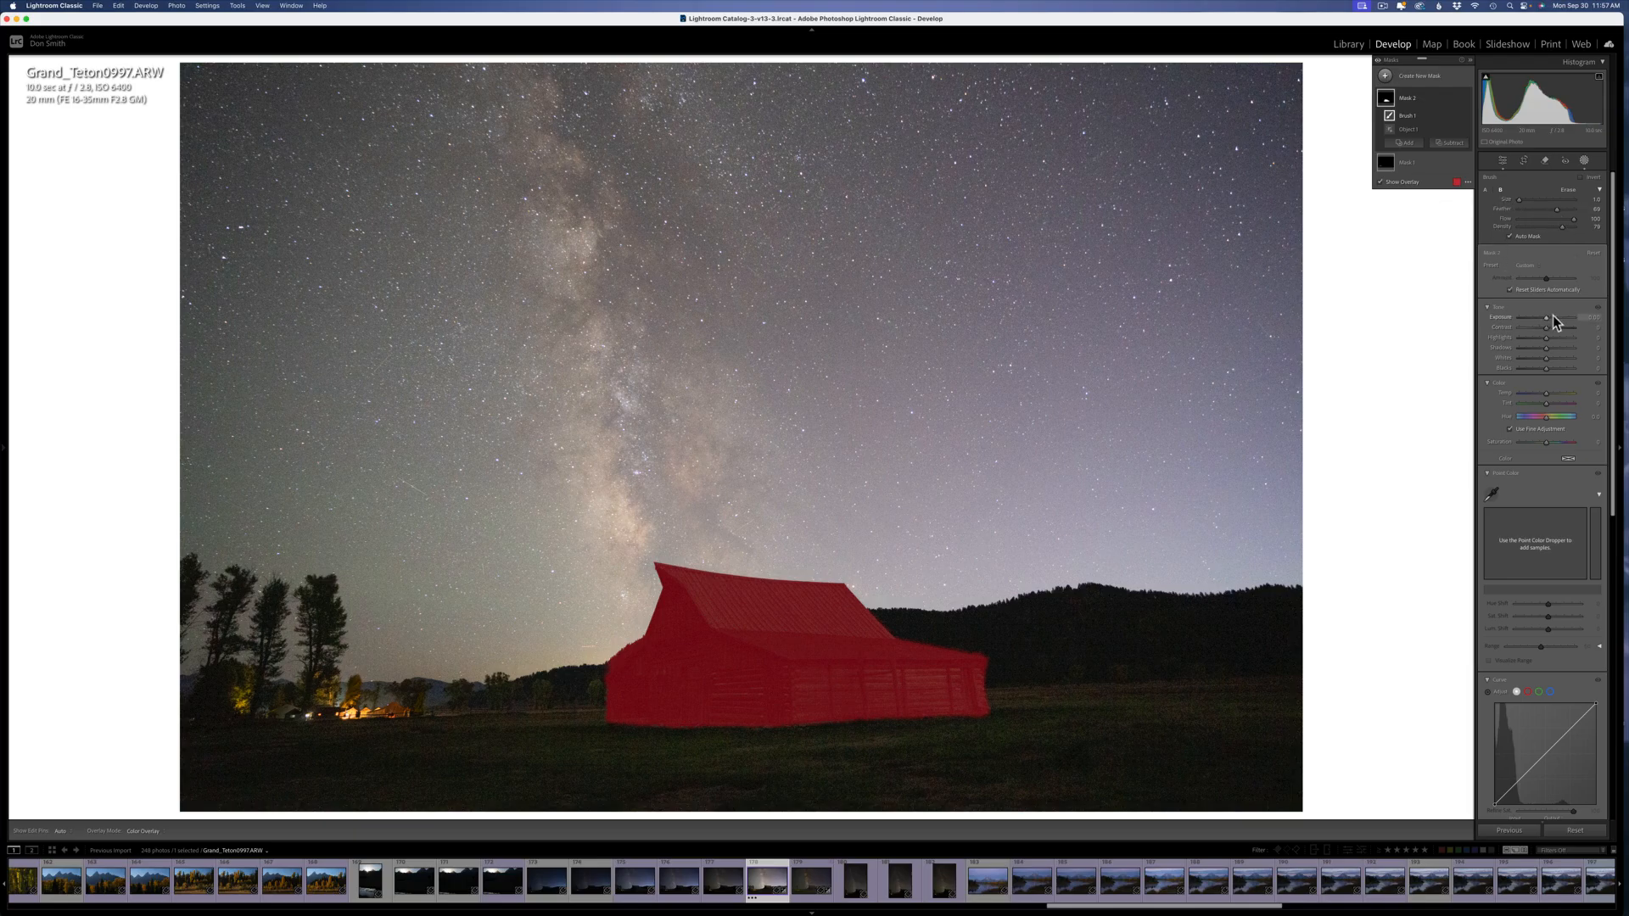
{"action": "left_click_drag", "start_coordinate": [1545, 318], "coordinate": [1547, 323]}
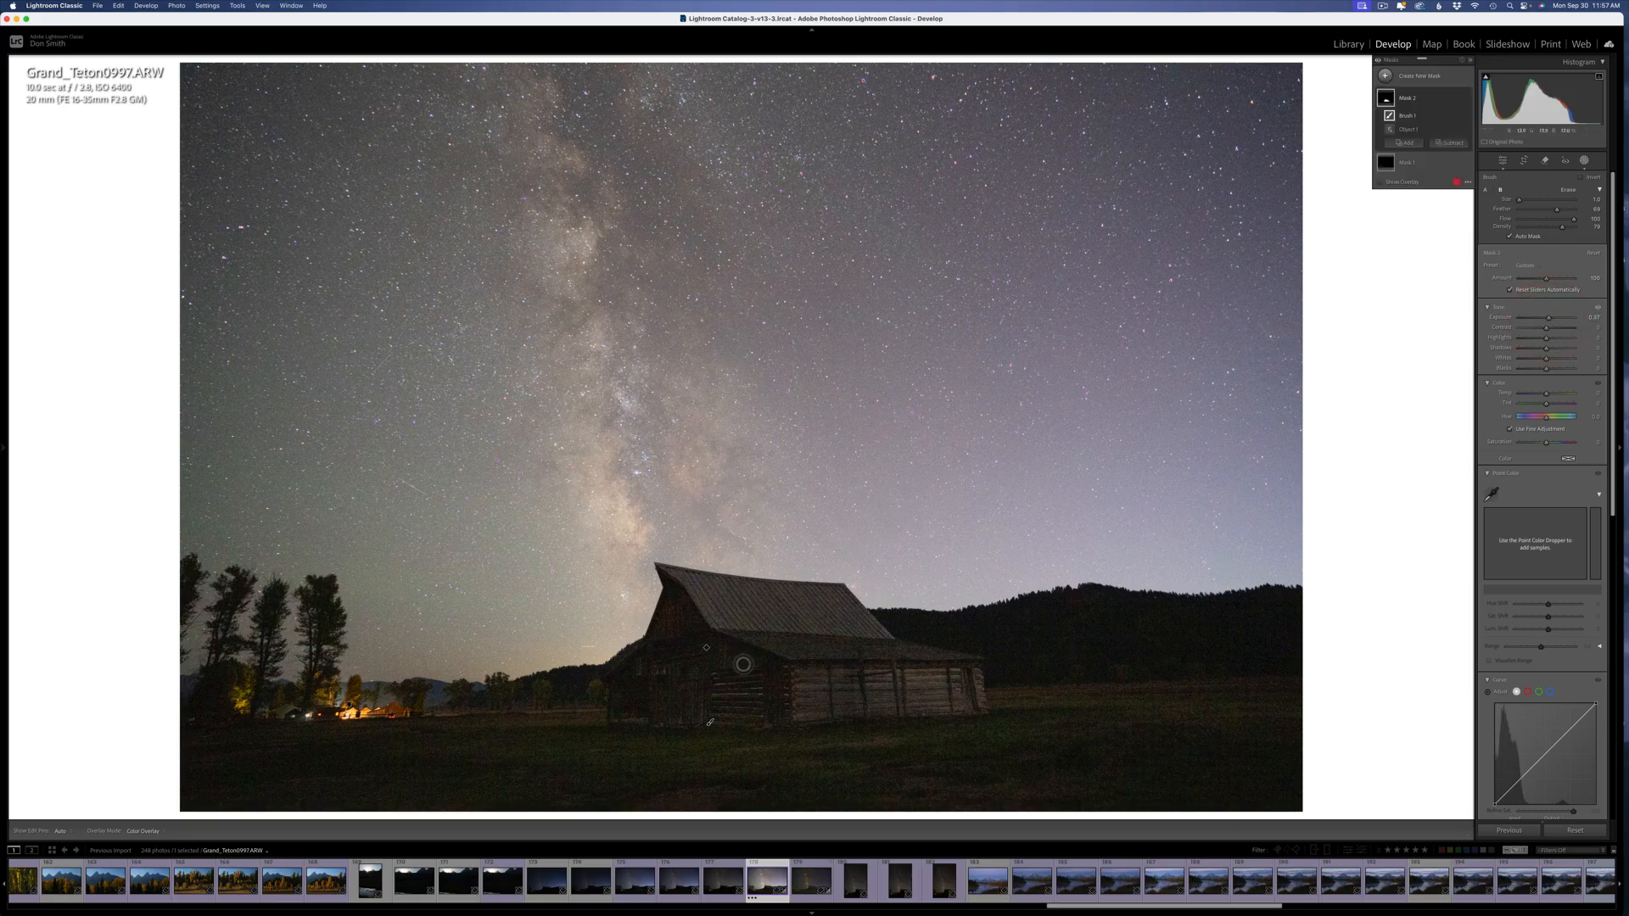
{"action": "key", "text": "bracketleft"}
Step: Open the brightened foreground version of the photo in Adobe Photoshop 2024
{"action": "right_click", "coordinate": [1024, 410]}
{"action": "mouse_move", "coordinate": [1085, 503]}
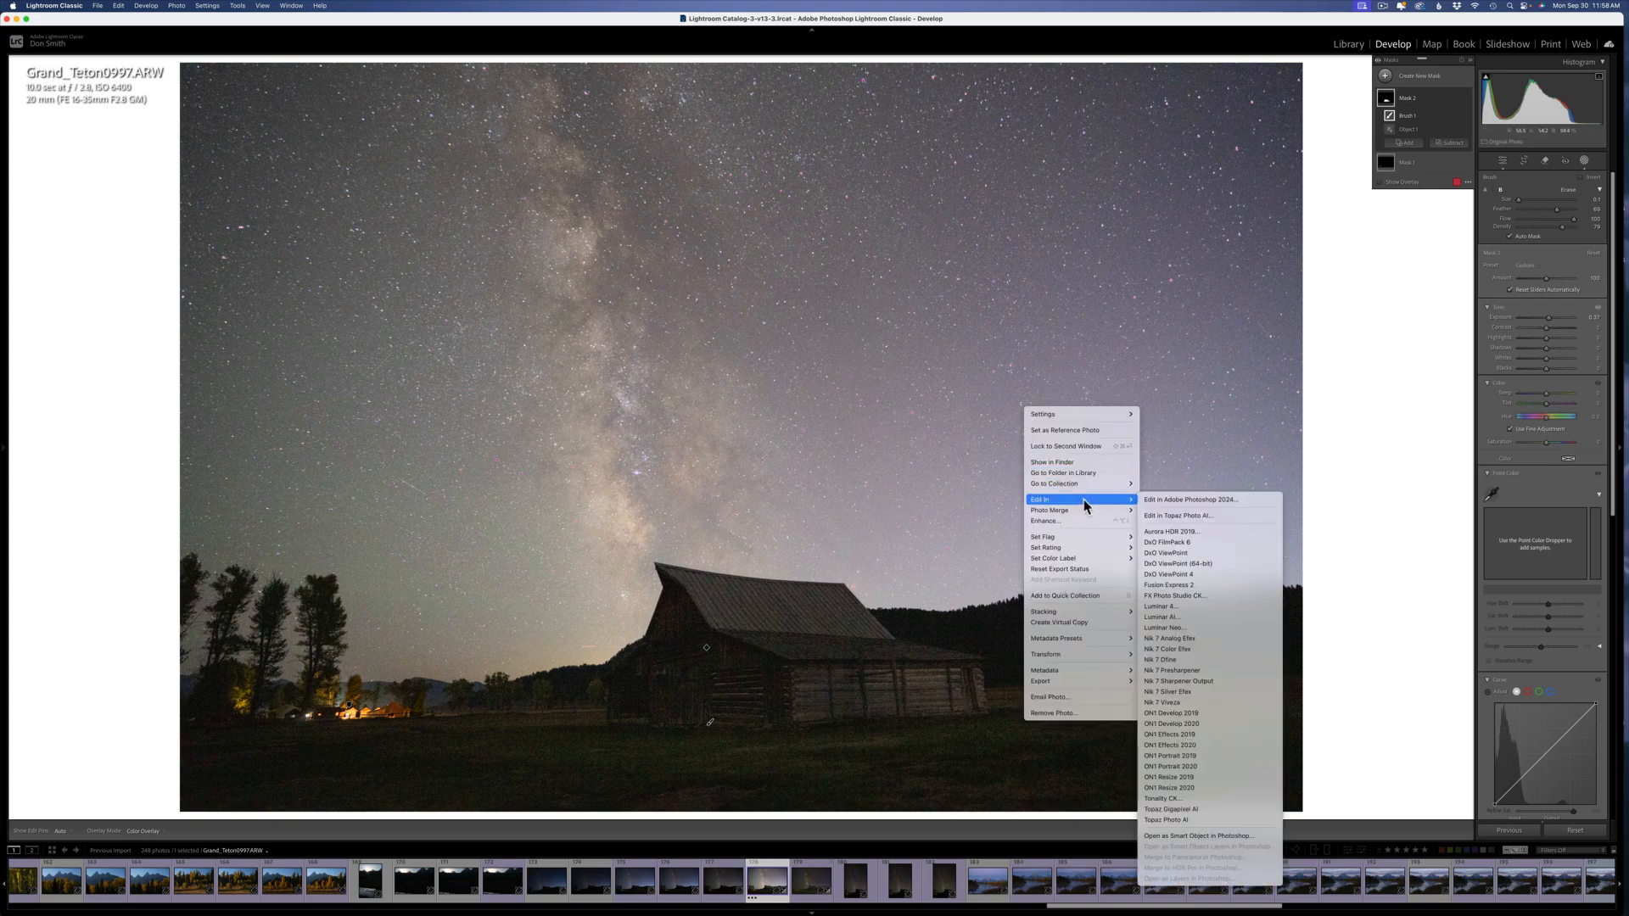
{"action": "left_click", "coordinate": [1176, 499]}
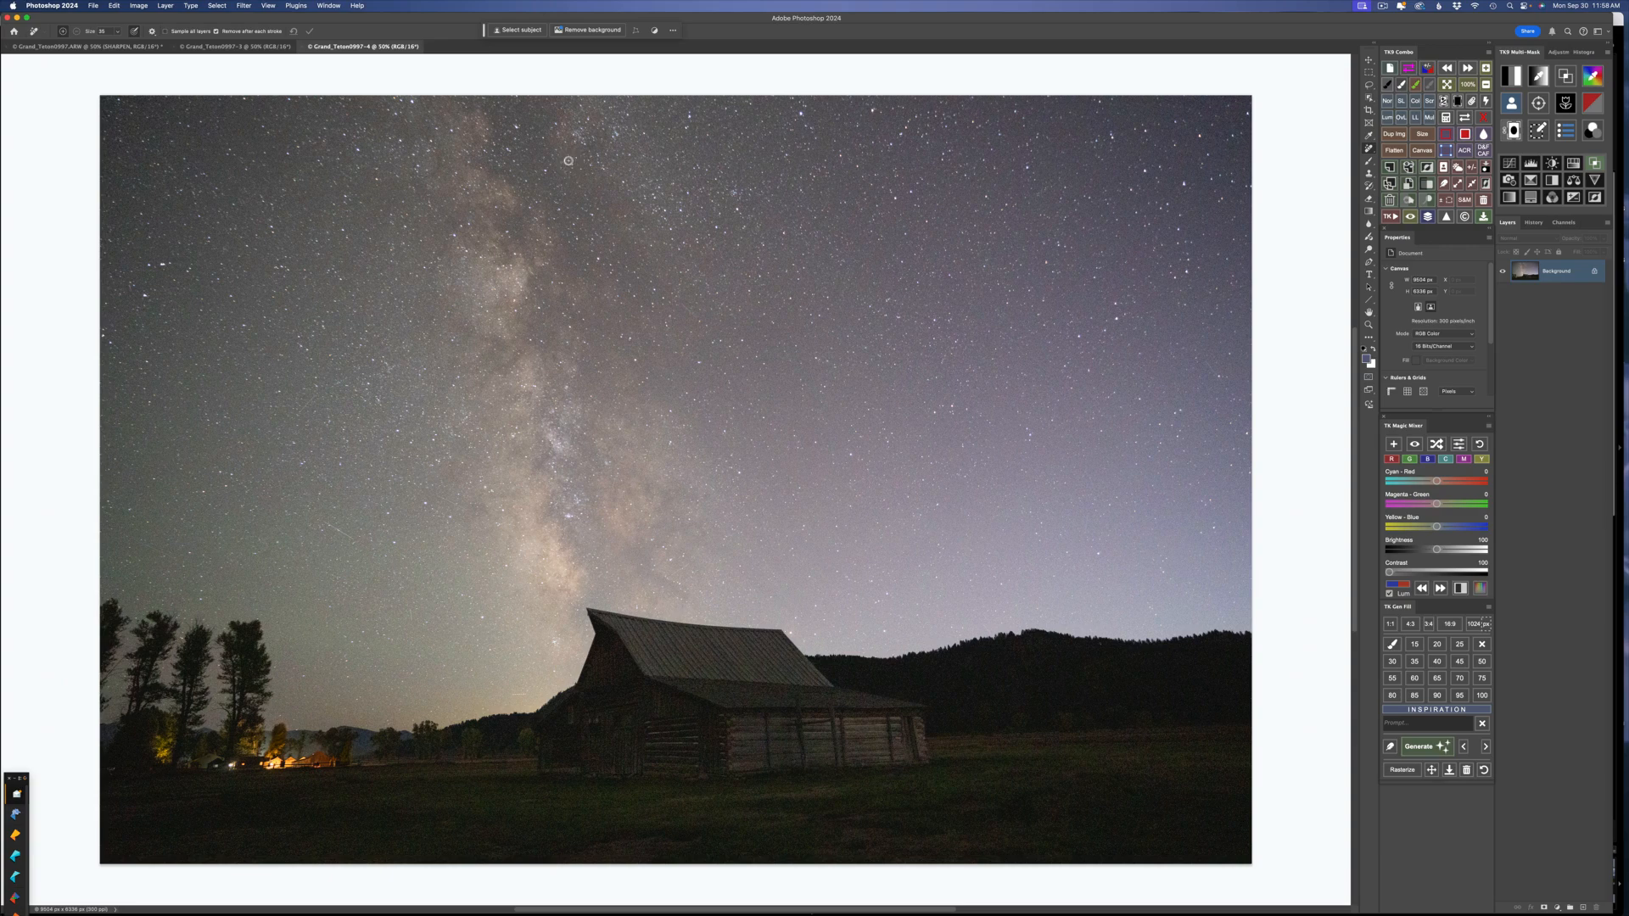
Step: Examine the finished layered barn document with only its base sky layer visible, and restore all its layers
{"action": "left_click", "coordinate": [11, 47]}
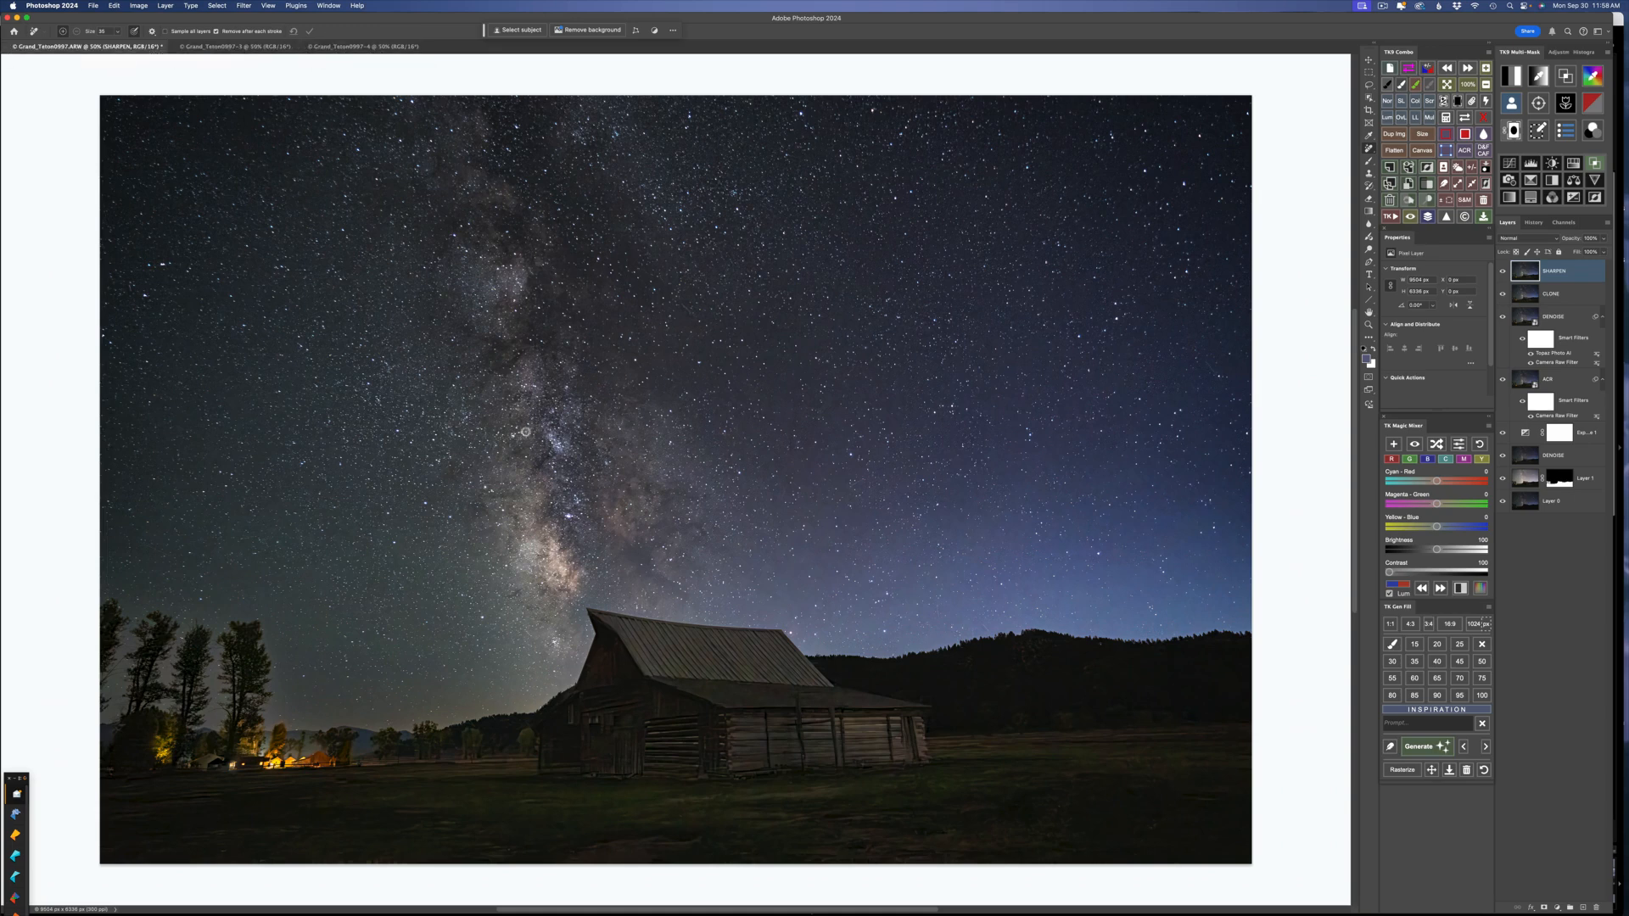
{"action": "left_click", "coordinate": [1503, 503], "text": "alt"}
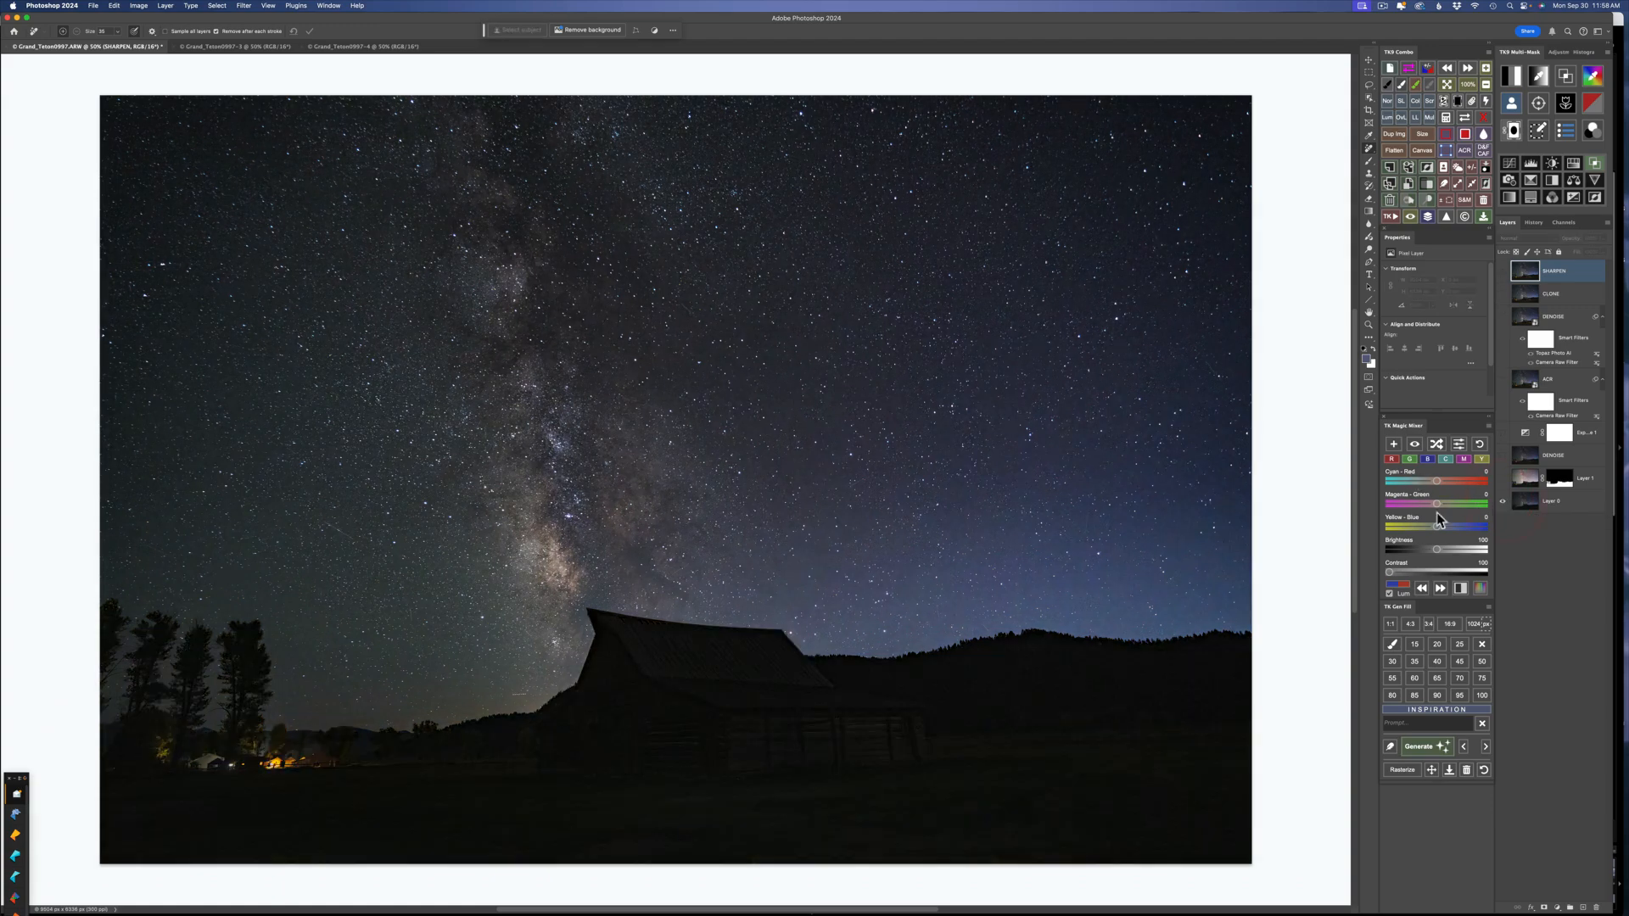
{"action": "left_click", "coordinate": [1503, 501], "text": "alt"}
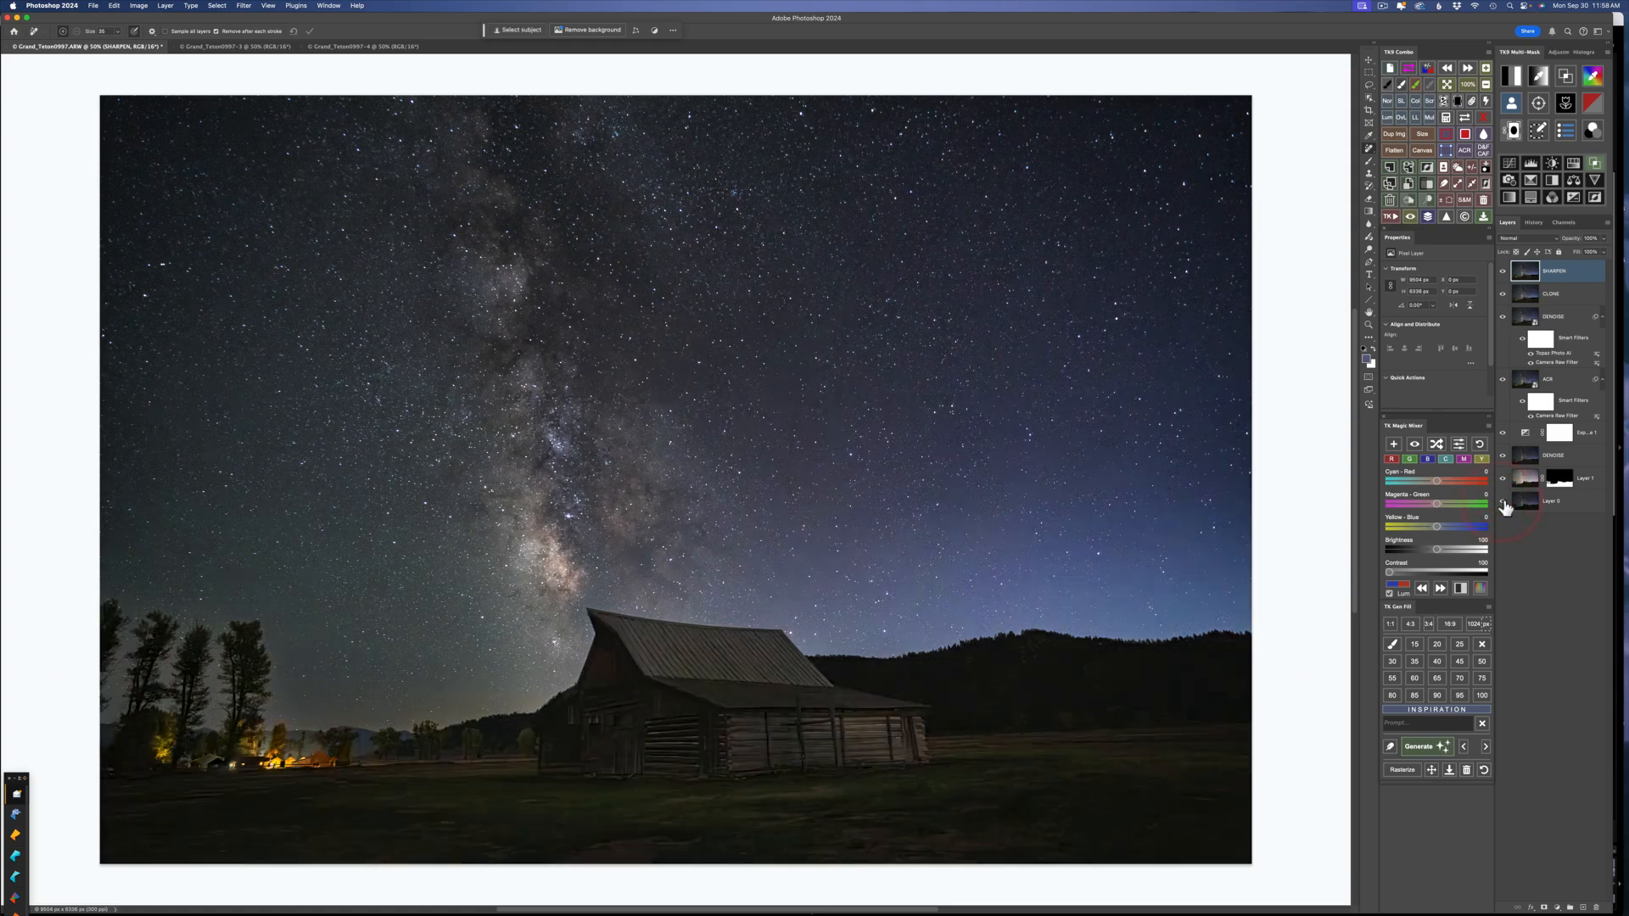
Step: Compare the dark sky version Grand_Teton0997-3 with the brighter foreground version Grand_Teton0997-4
{"action": "left_click", "coordinate": [266, 46]}
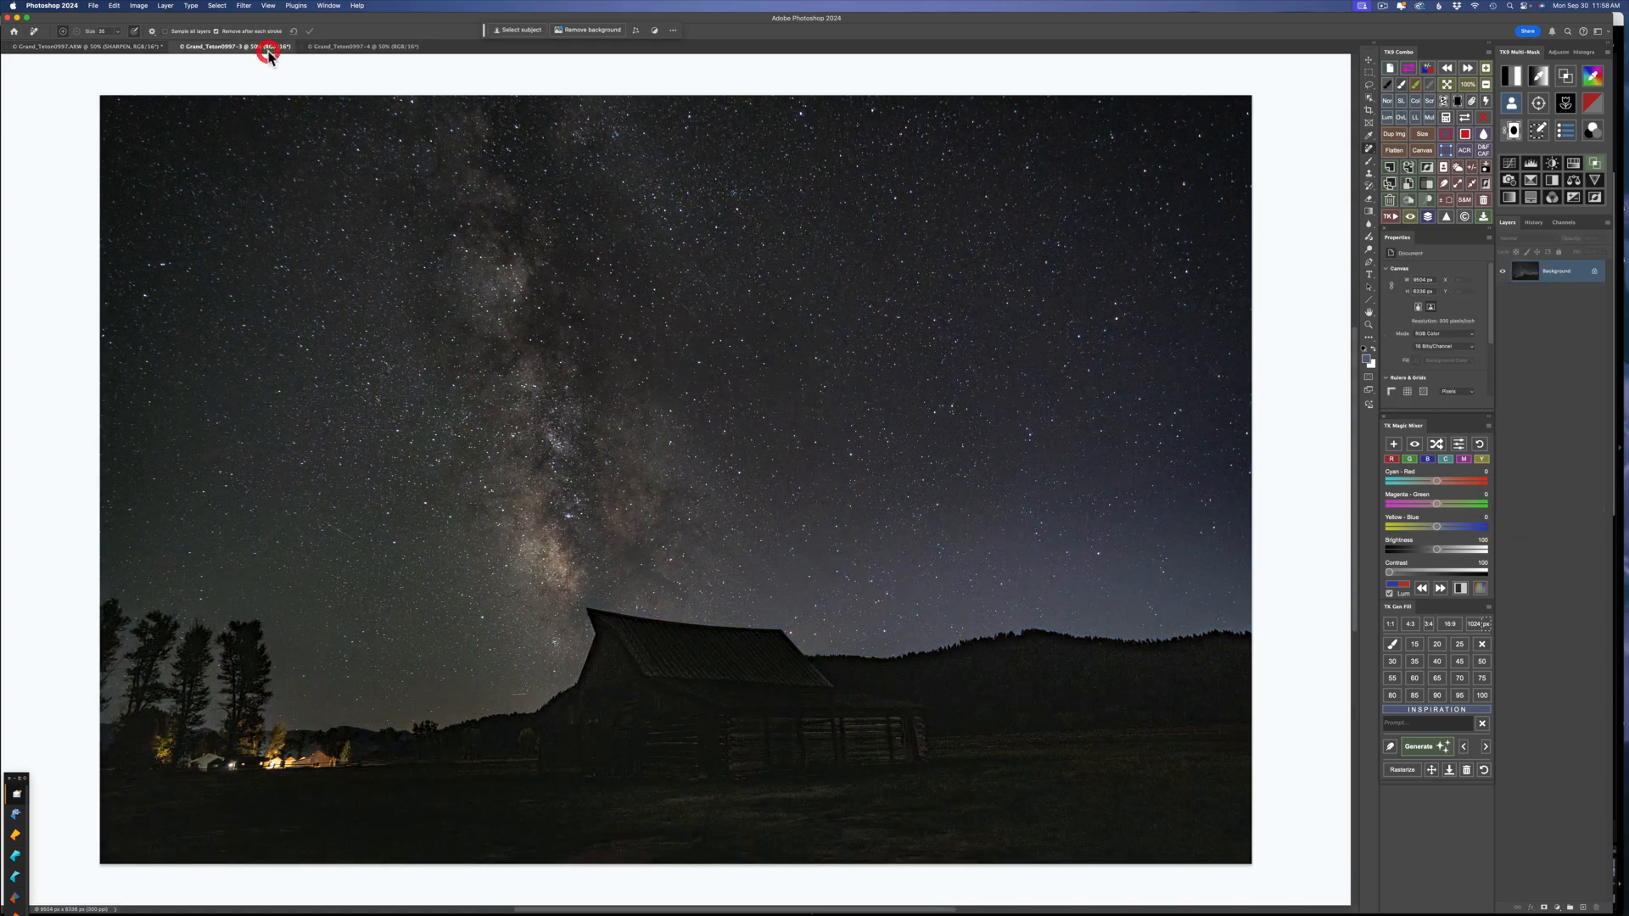
{"action": "left_click", "coordinate": [372, 45]}
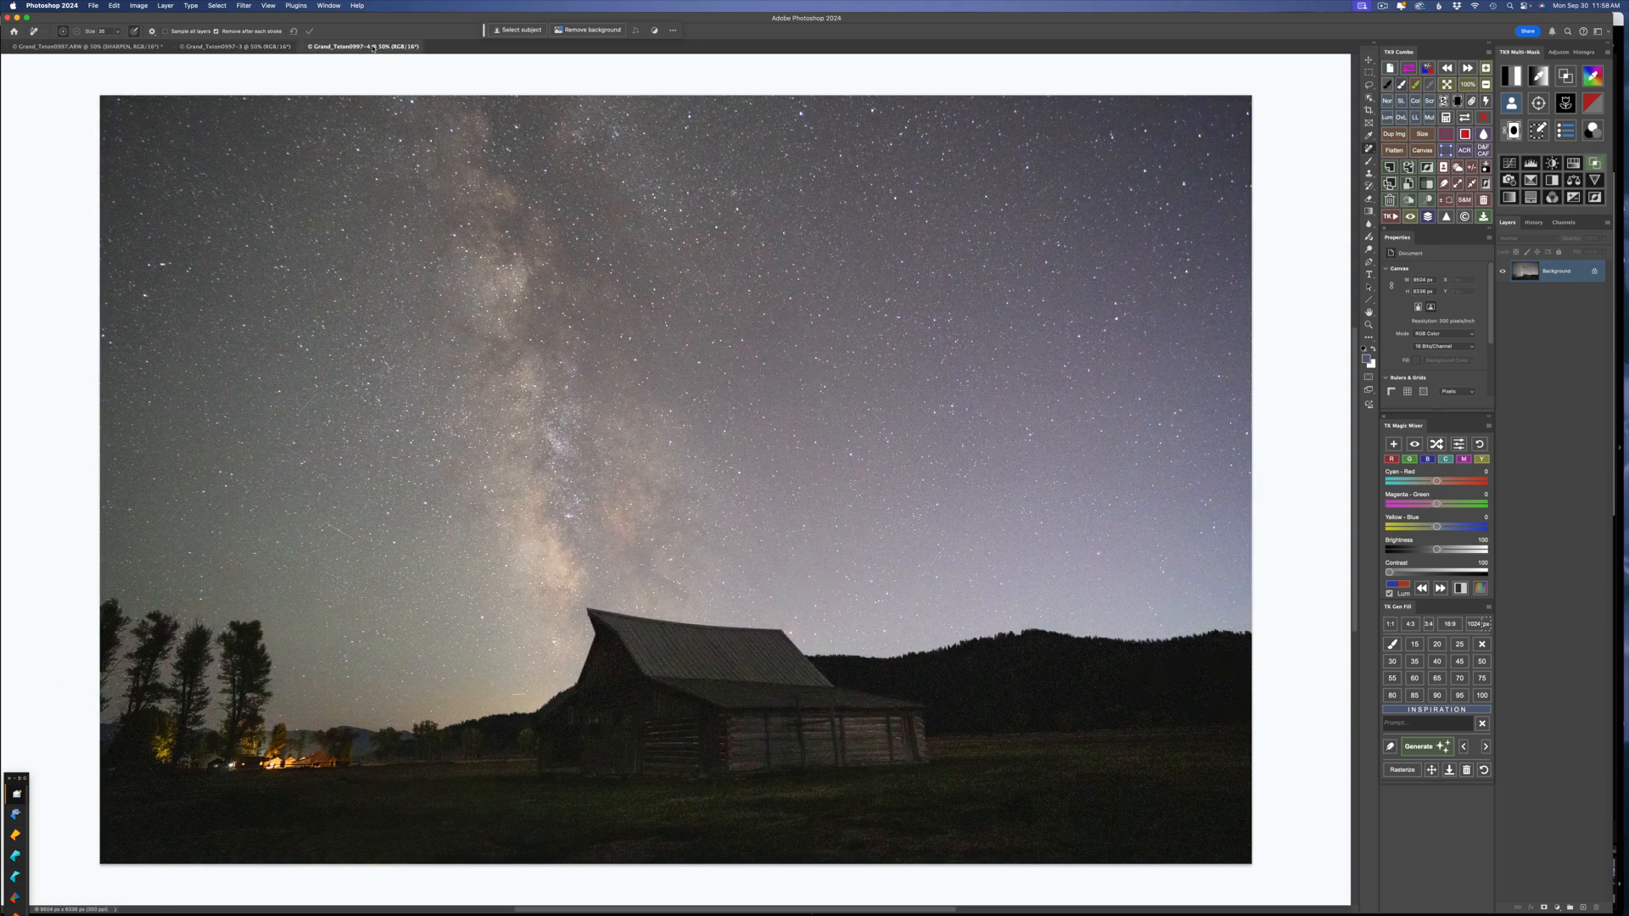
{"action": "left_click", "coordinate": [253, 46]}
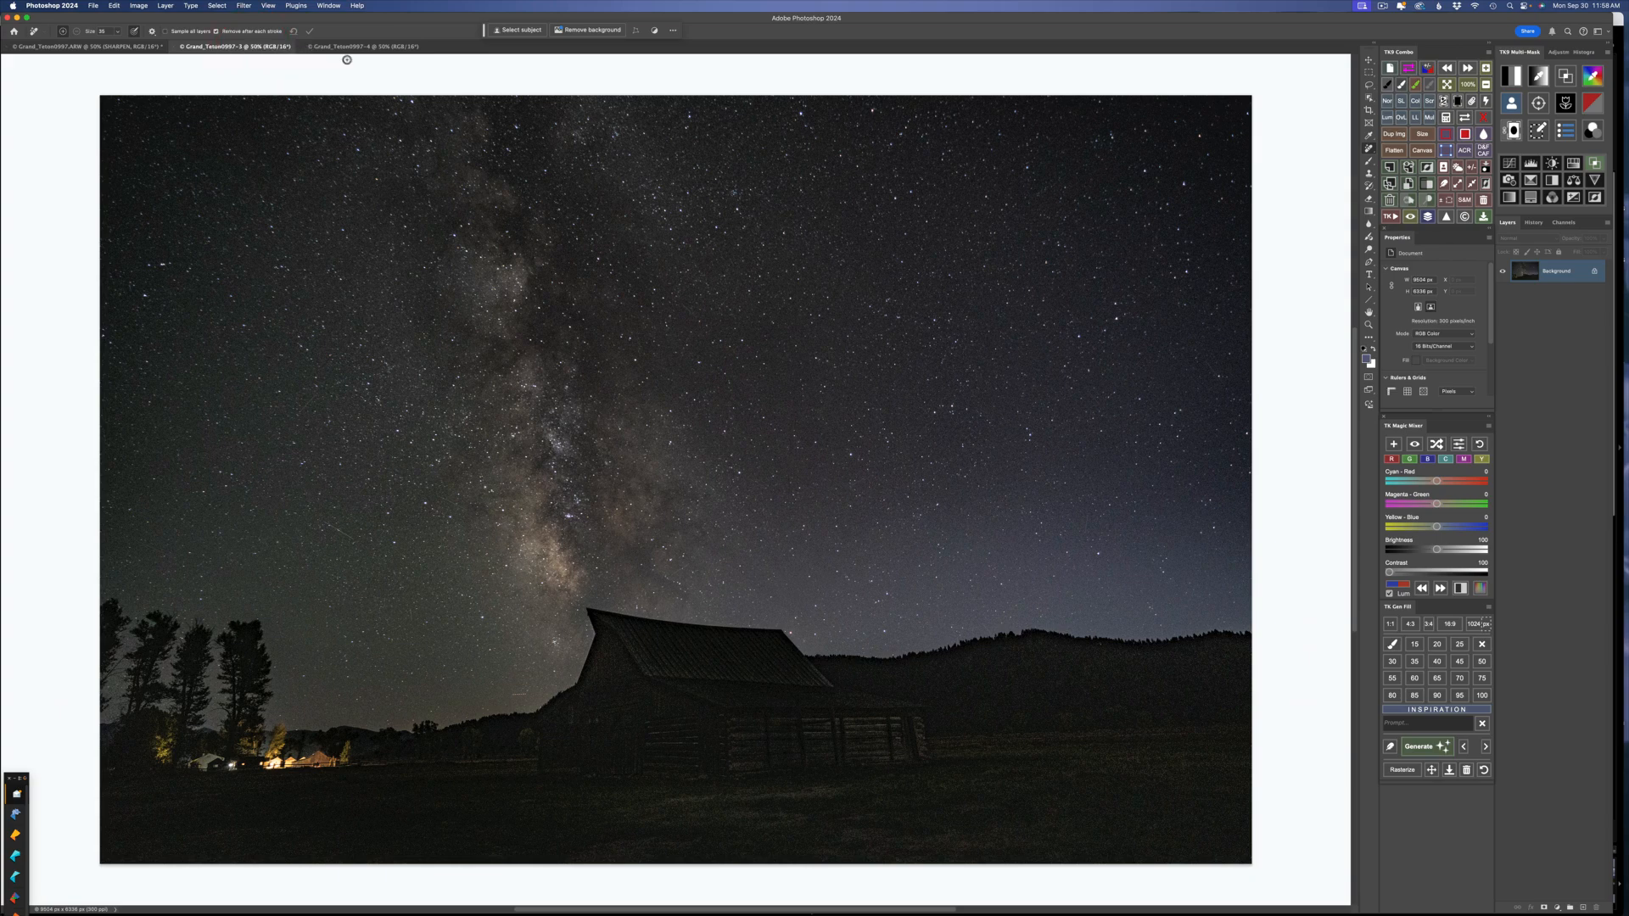
Step: Copy the entire brighter Grand_Teton0997-4 image and add it as a single layer above the background in Grand_Teton0997-3
{"action": "left_click", "coordinate": [357, 47]}
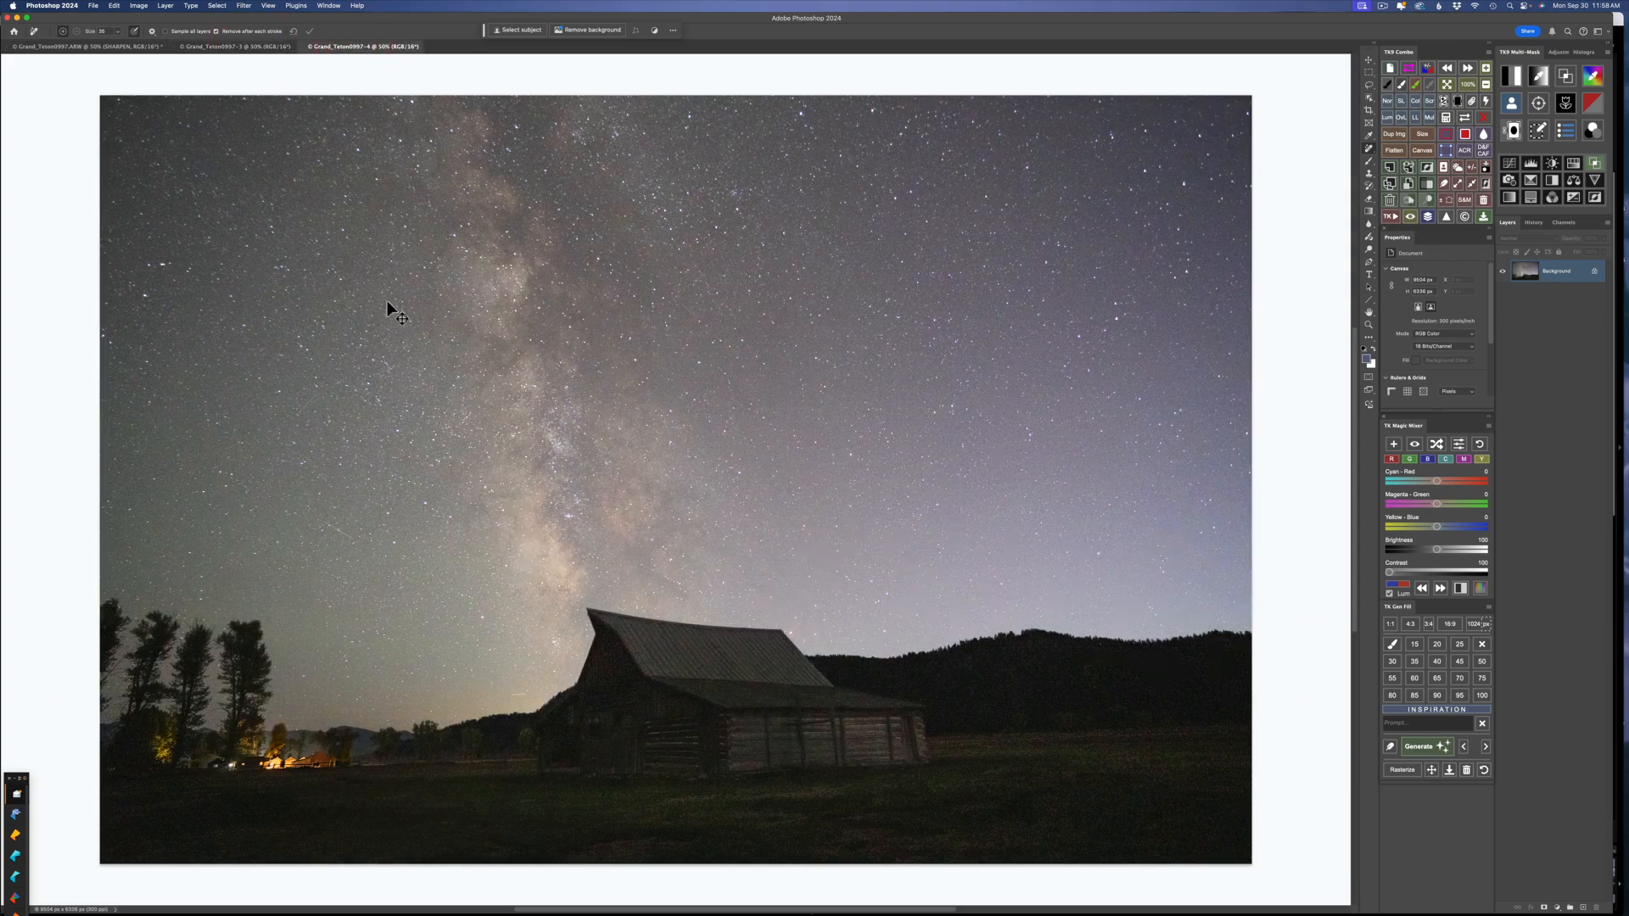
{"action": "key", "text": "super+a"}
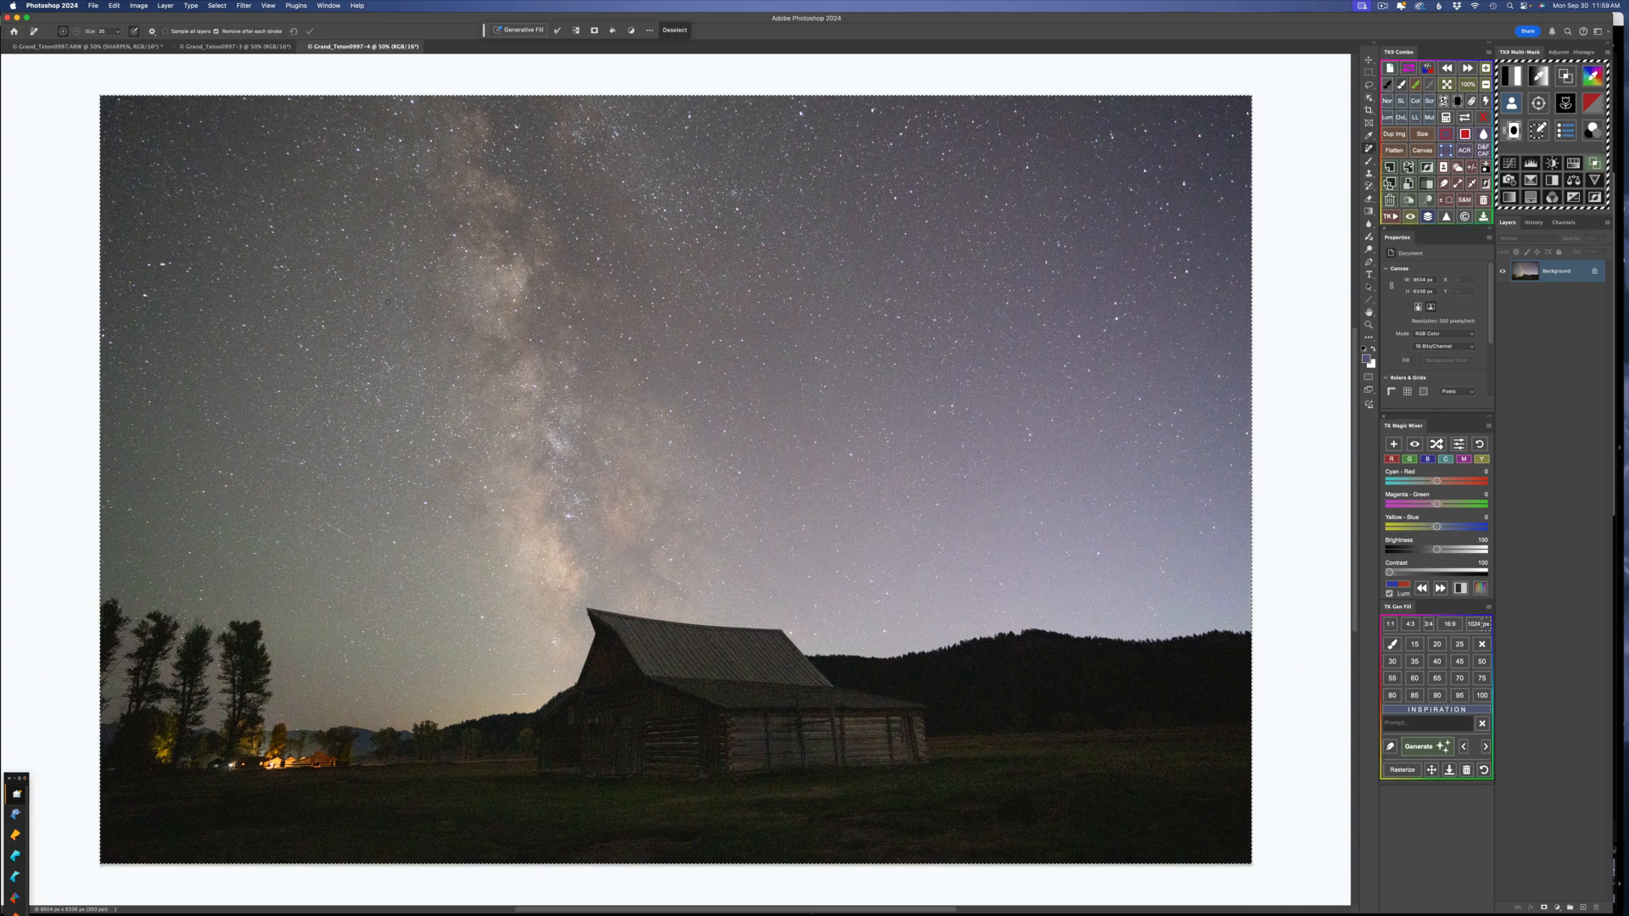
{"action": "left_click", "coordinate": [234, 47]}
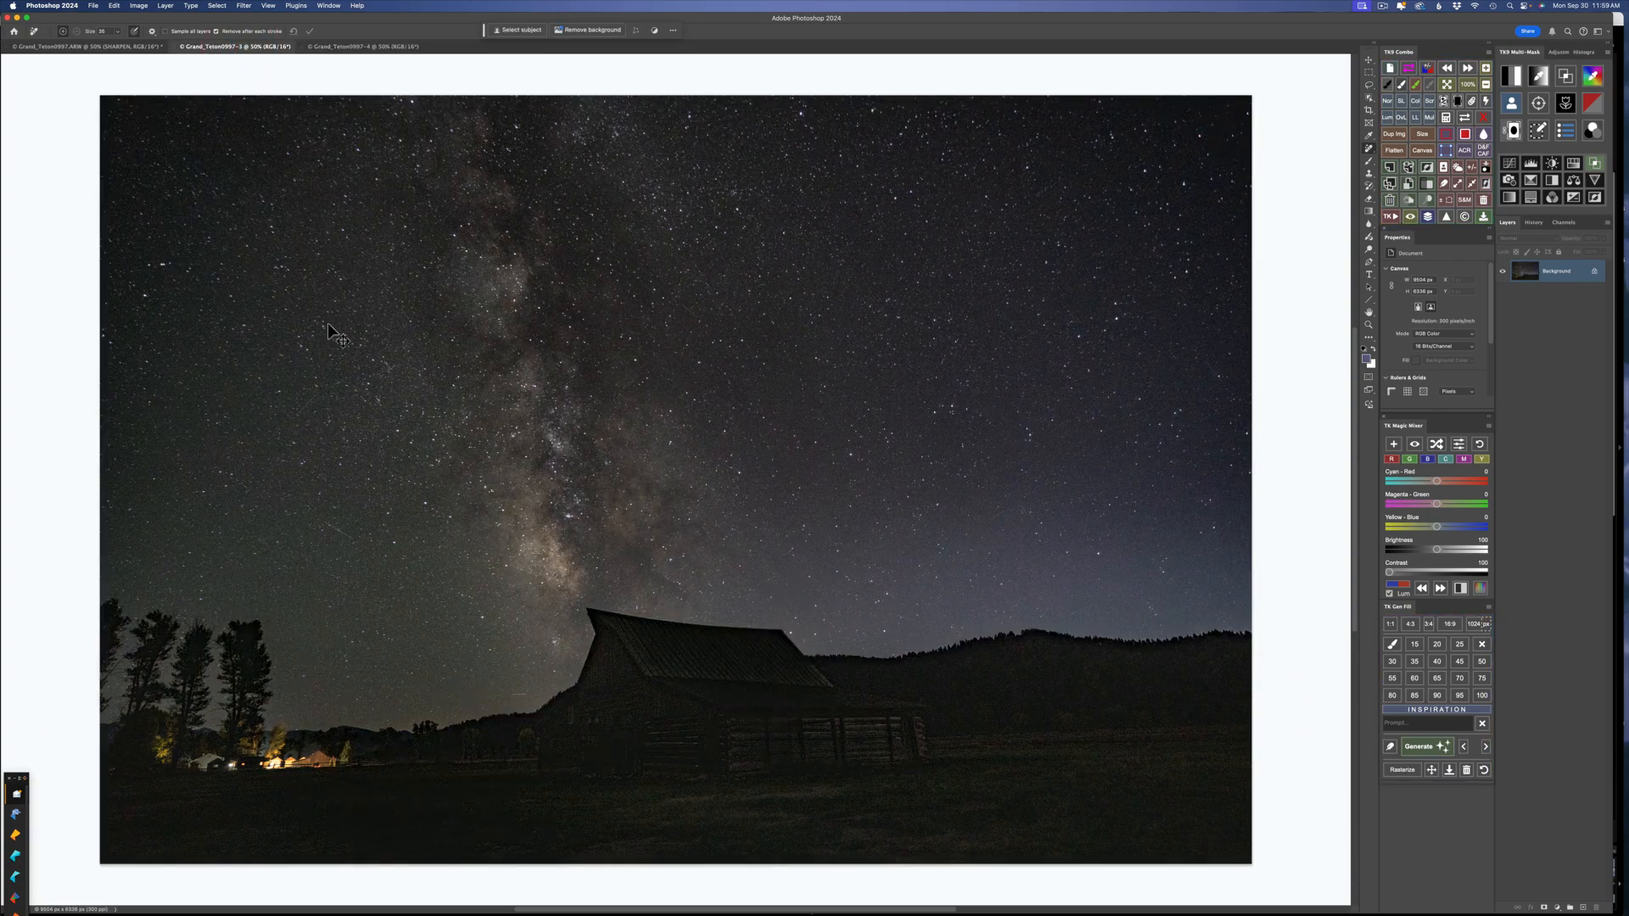
{"action": "key", "text": "super+v"}
{"action": "key", "text": "super+v"}
{"action": "key", "text": "super+v"}
{"action": "key", "text": "super+v"}
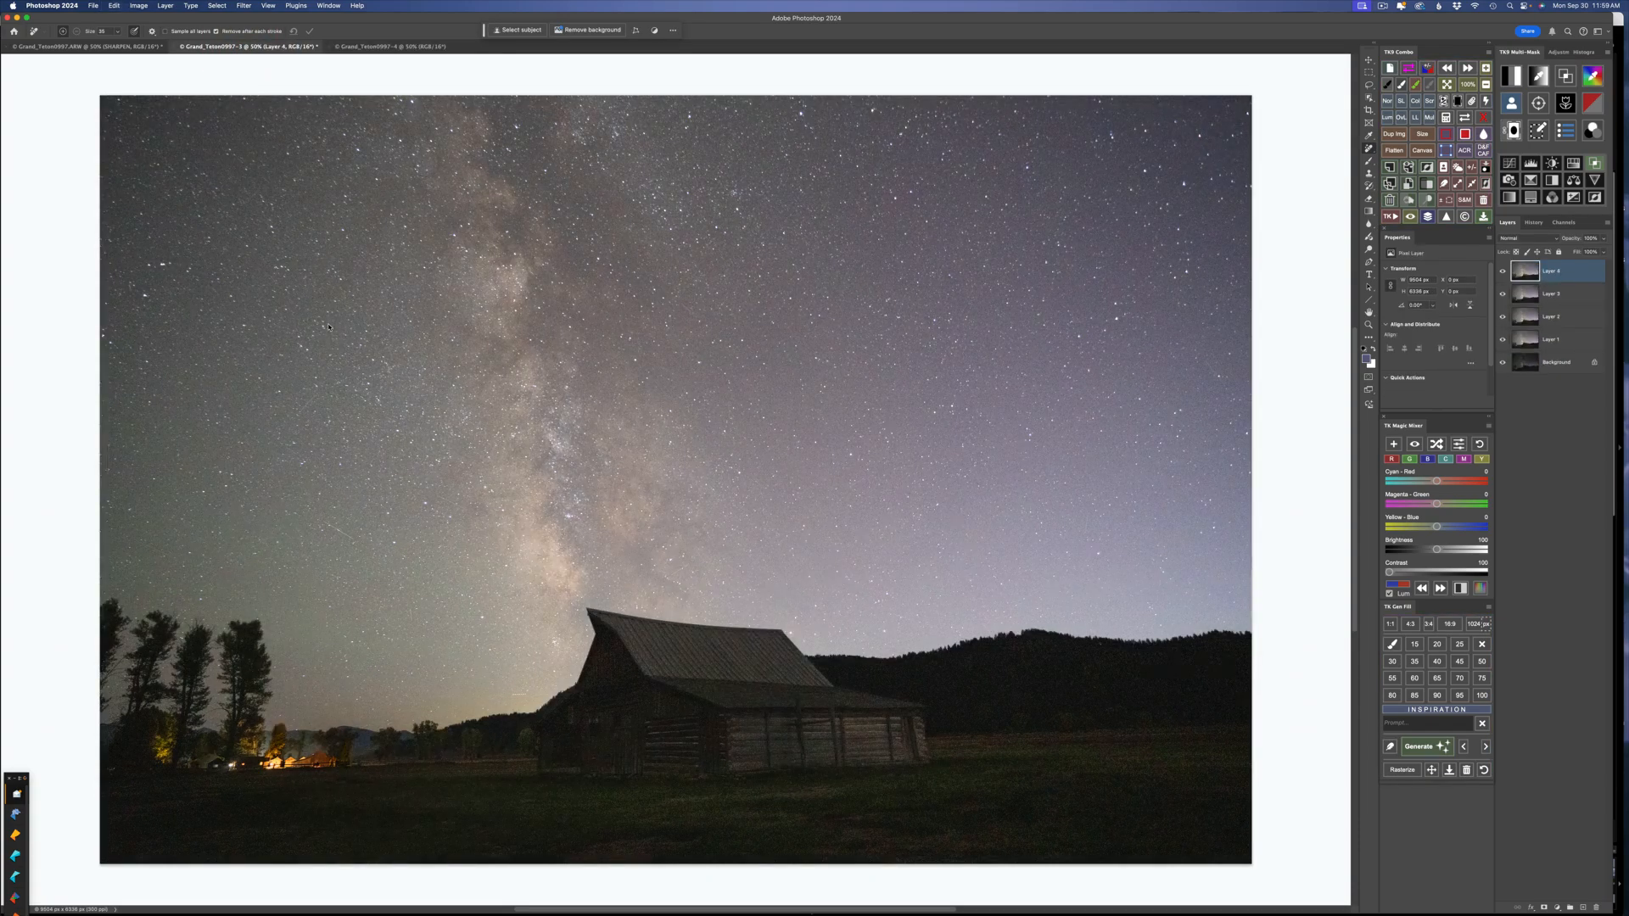
{"action": "key", "text": "super+z"}
{"action": "key", "text": "super+z"}
{"action": "key", "text": "super+z"}
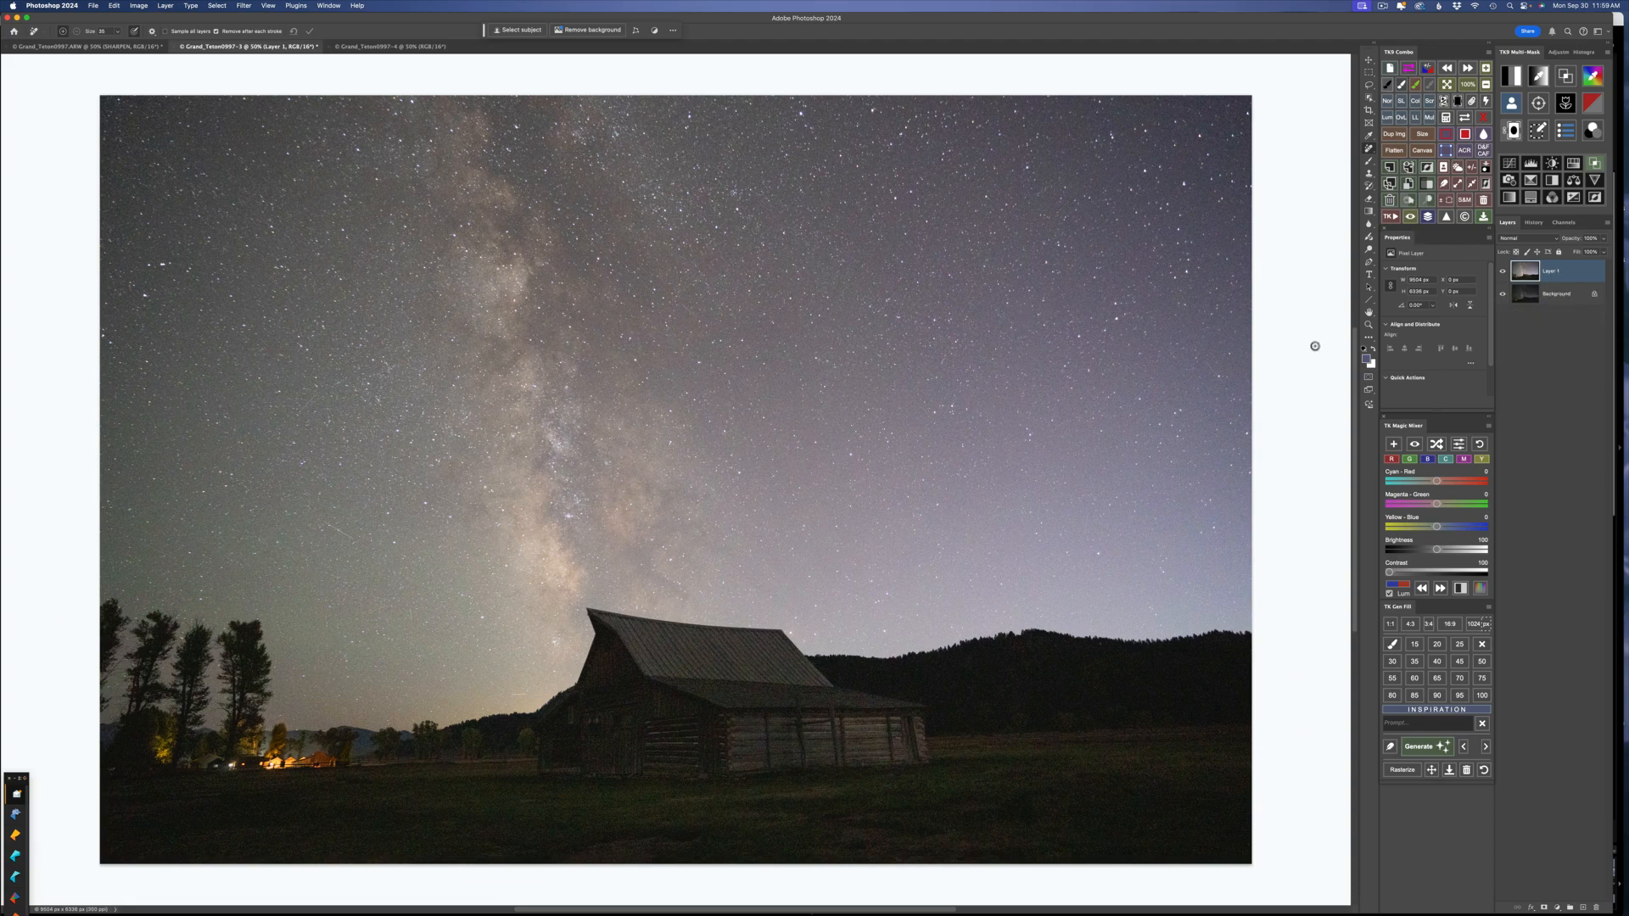
Step: Auto-align the bright foreground layer and the dark sky background using the Auto projection
{"action": "left_click", "coordinate": [1560, 297], "text": "shift"}
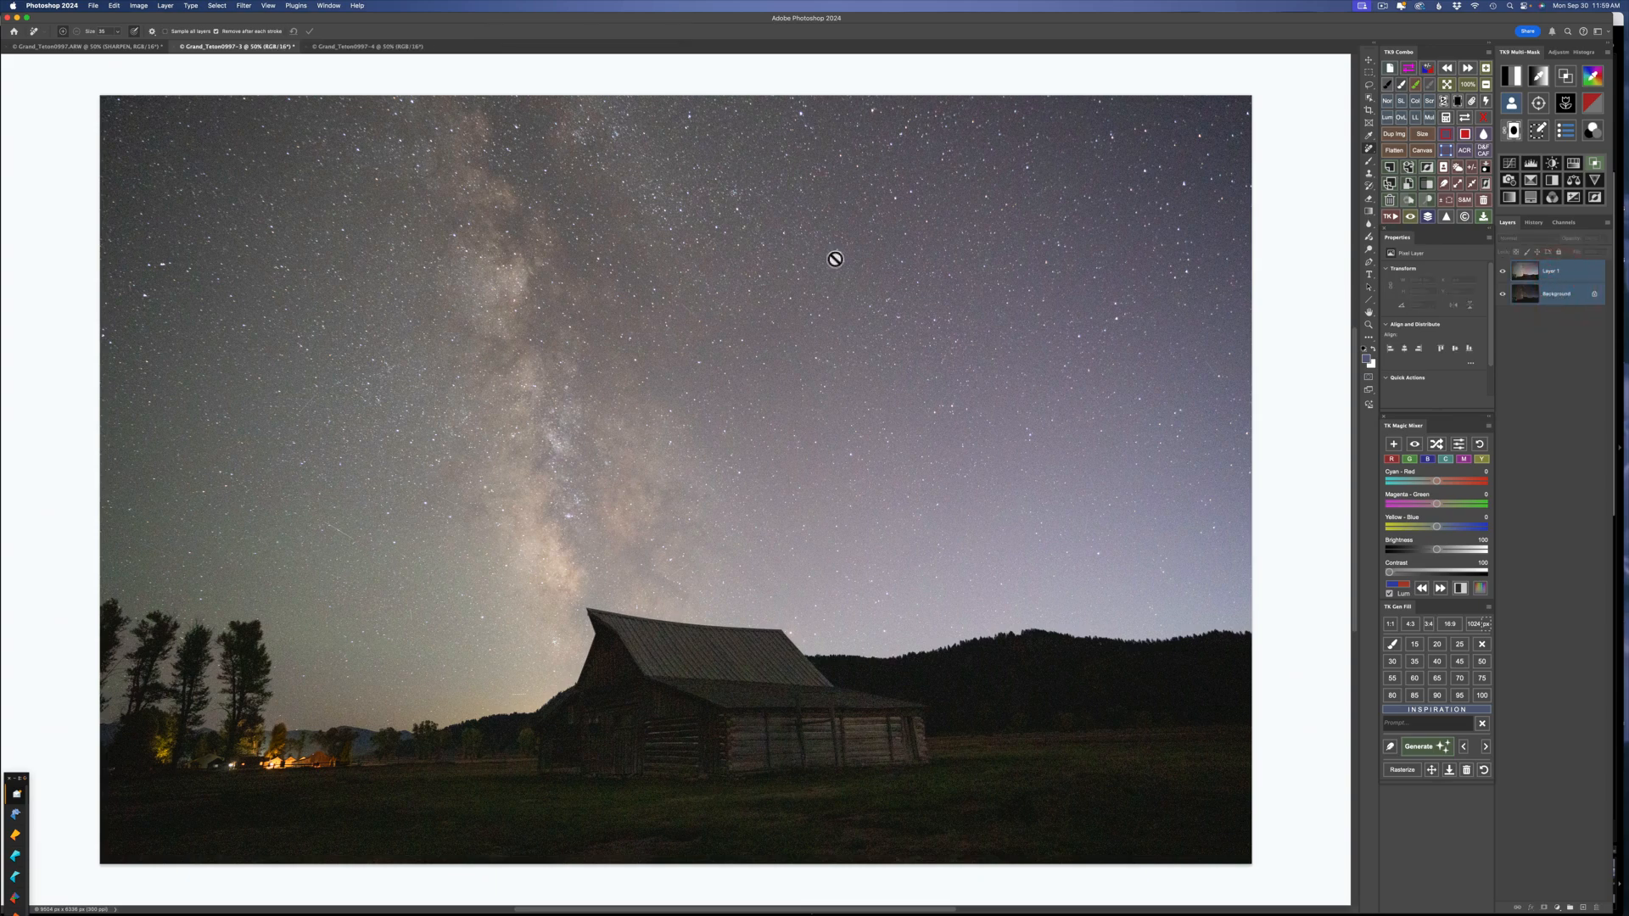
{"action": "left_click", "coordinate": [114, 7]}
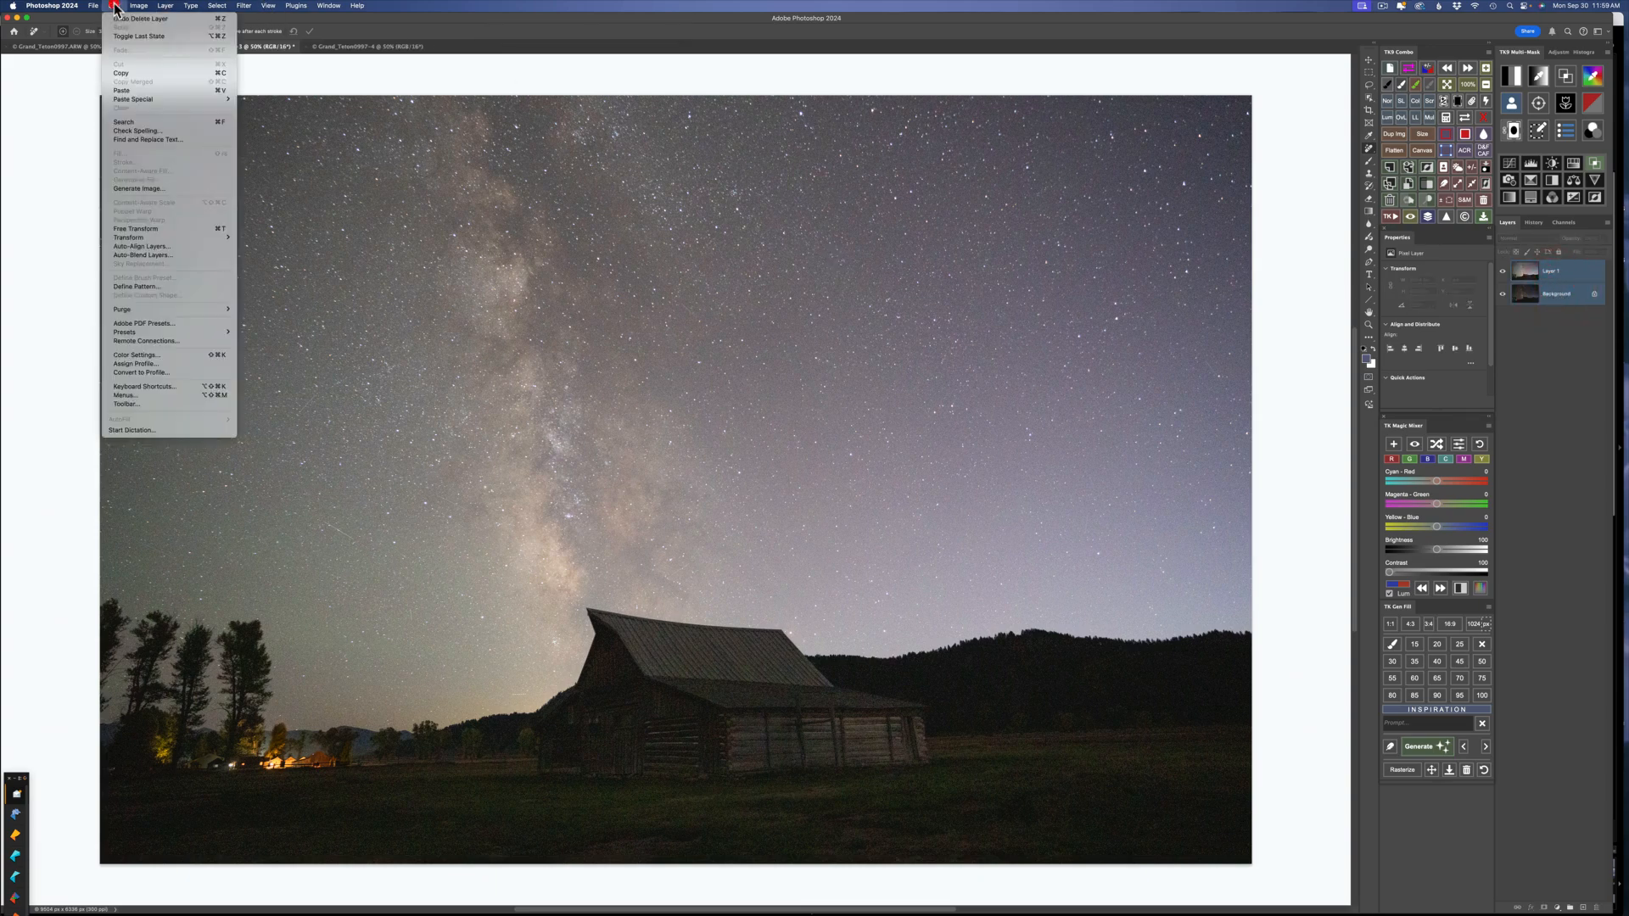
{"action": "left_click", "coordinate": [144, 246]}
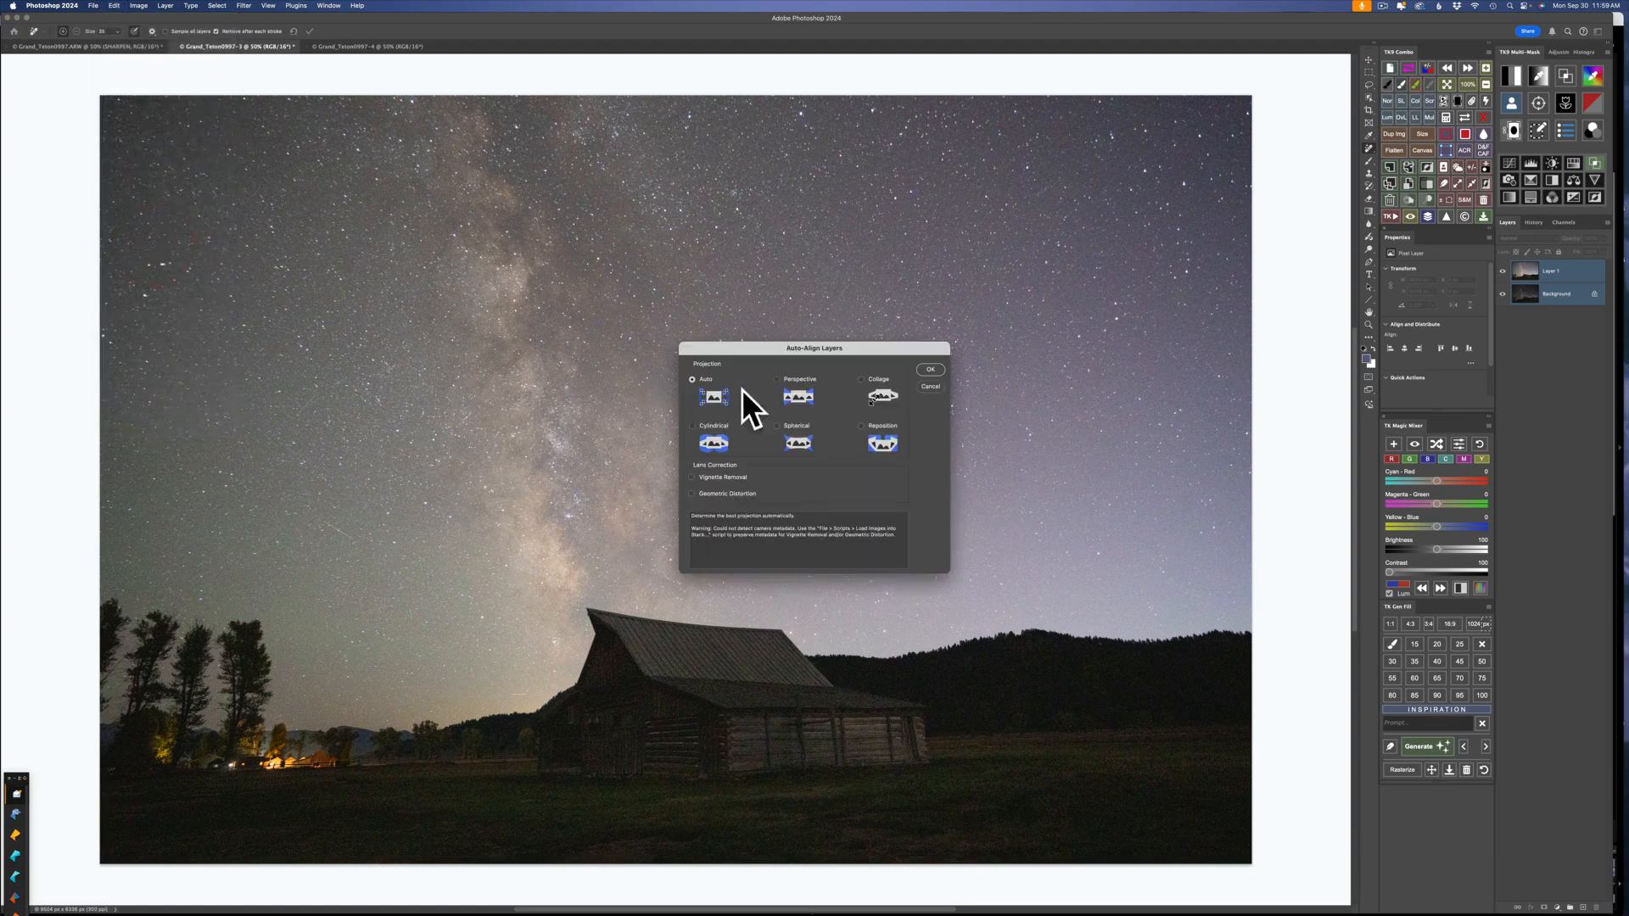
{"action": "left_click", "coordinate": [931, 371]}
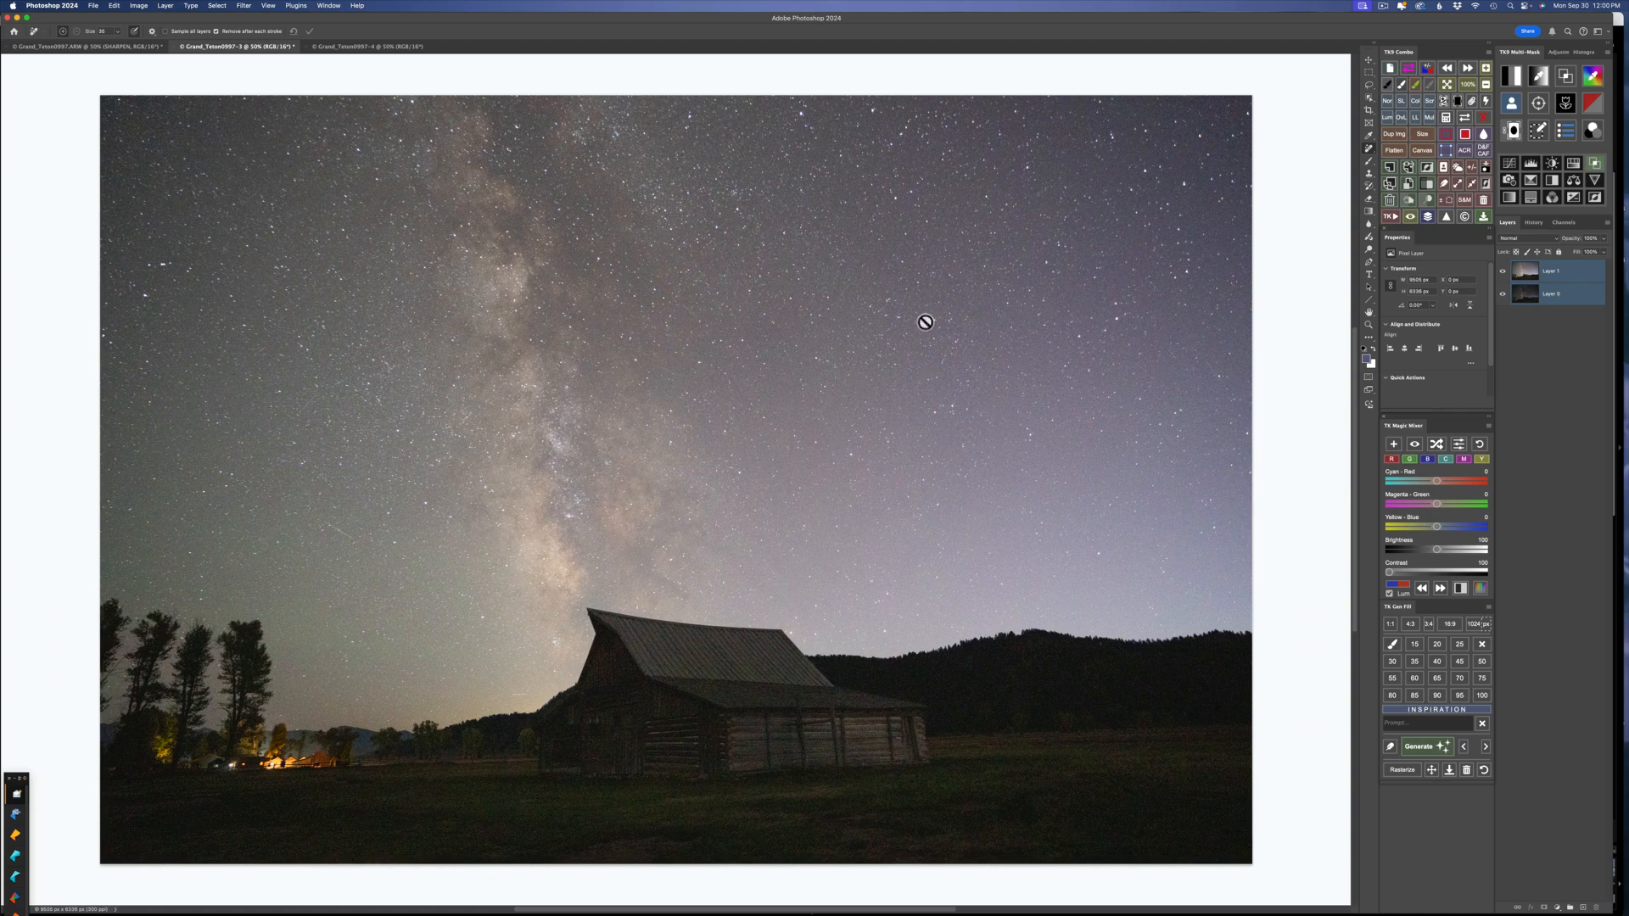
Step: Make a sky selection and its inverse foreground selection from the brighter top layer, and clear the active selection
{"action": "left_click", "coordinate": [1566, 297]}
{"action": "left_click", "coordinate": [1565, 276]}
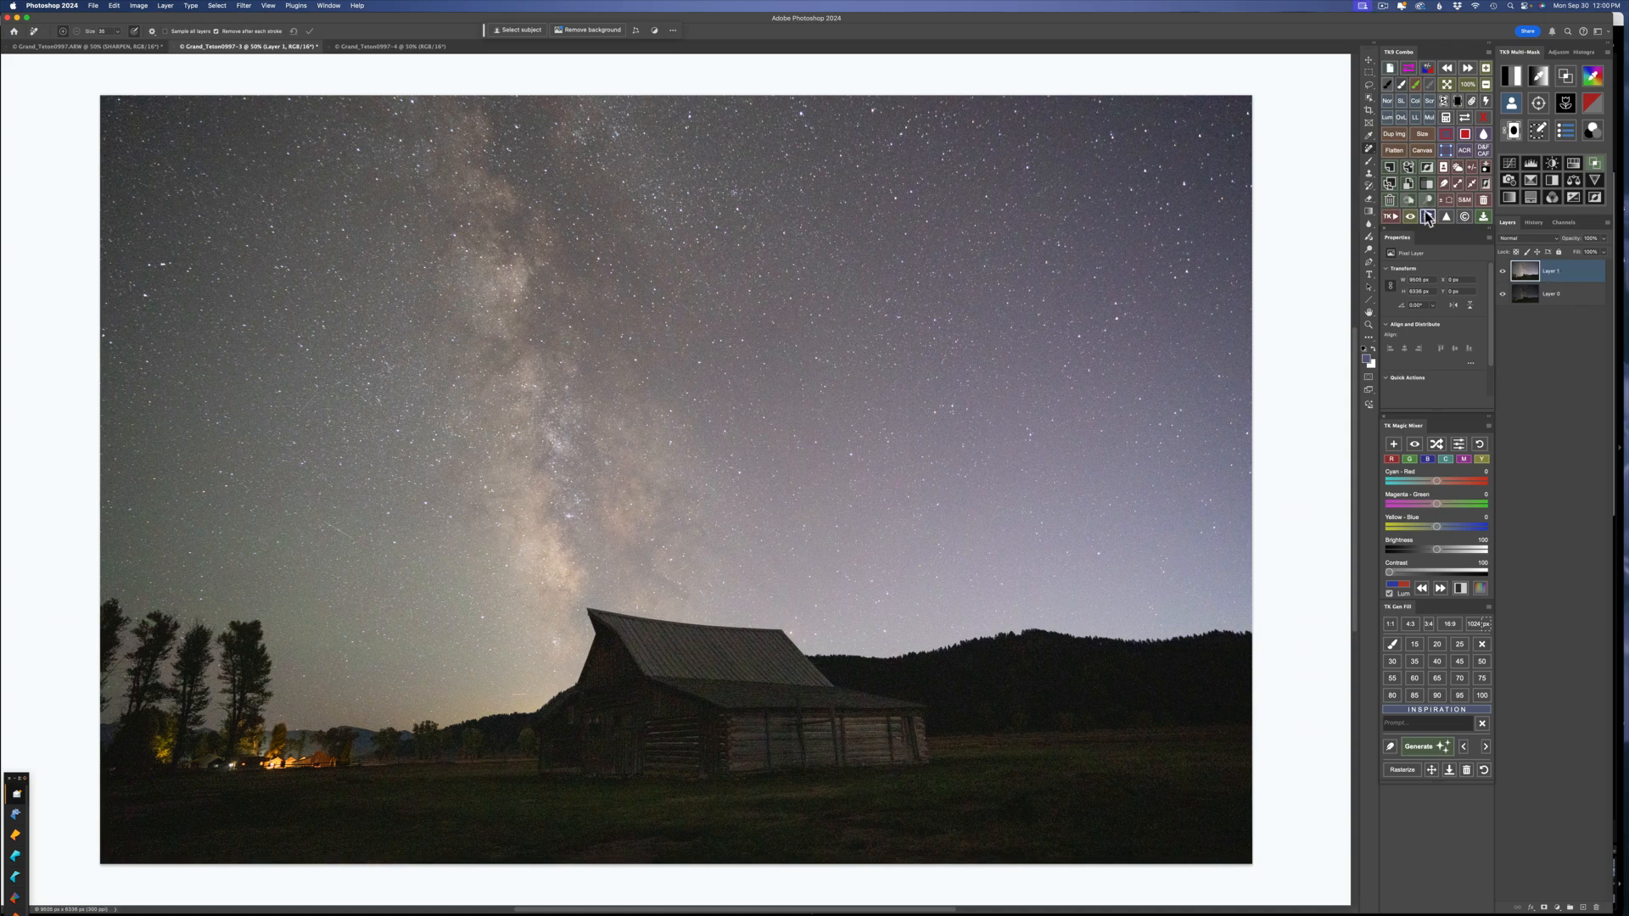
{"action": "left_click", "coordinate": [1458, 167]}
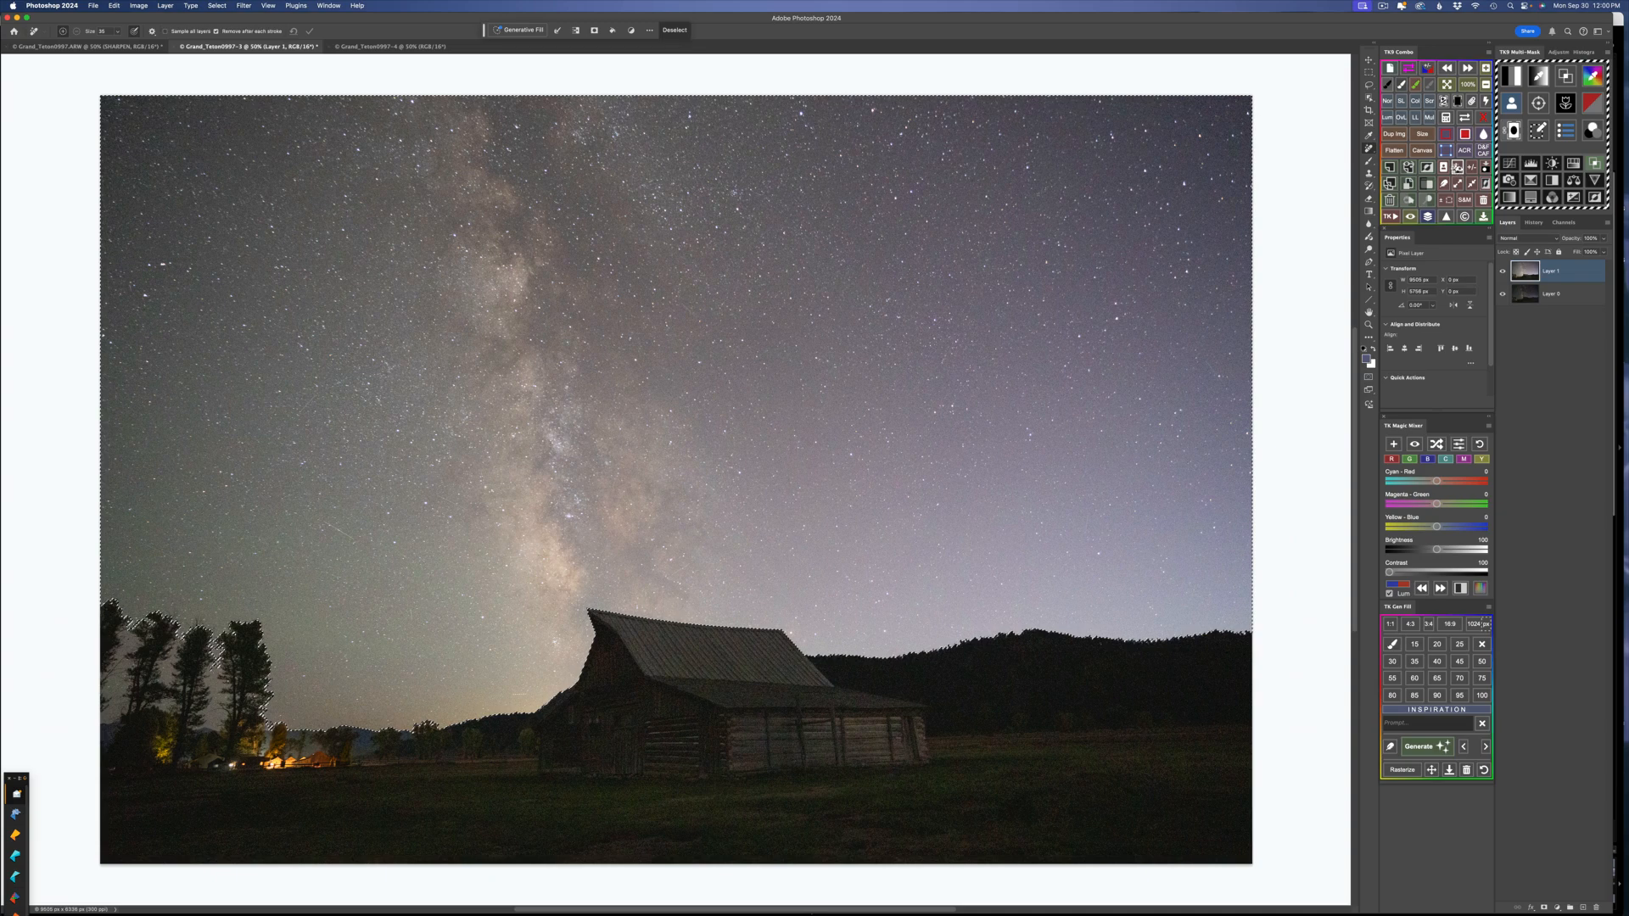
{"action": "left_click", "coordinate": [1457, 167]}
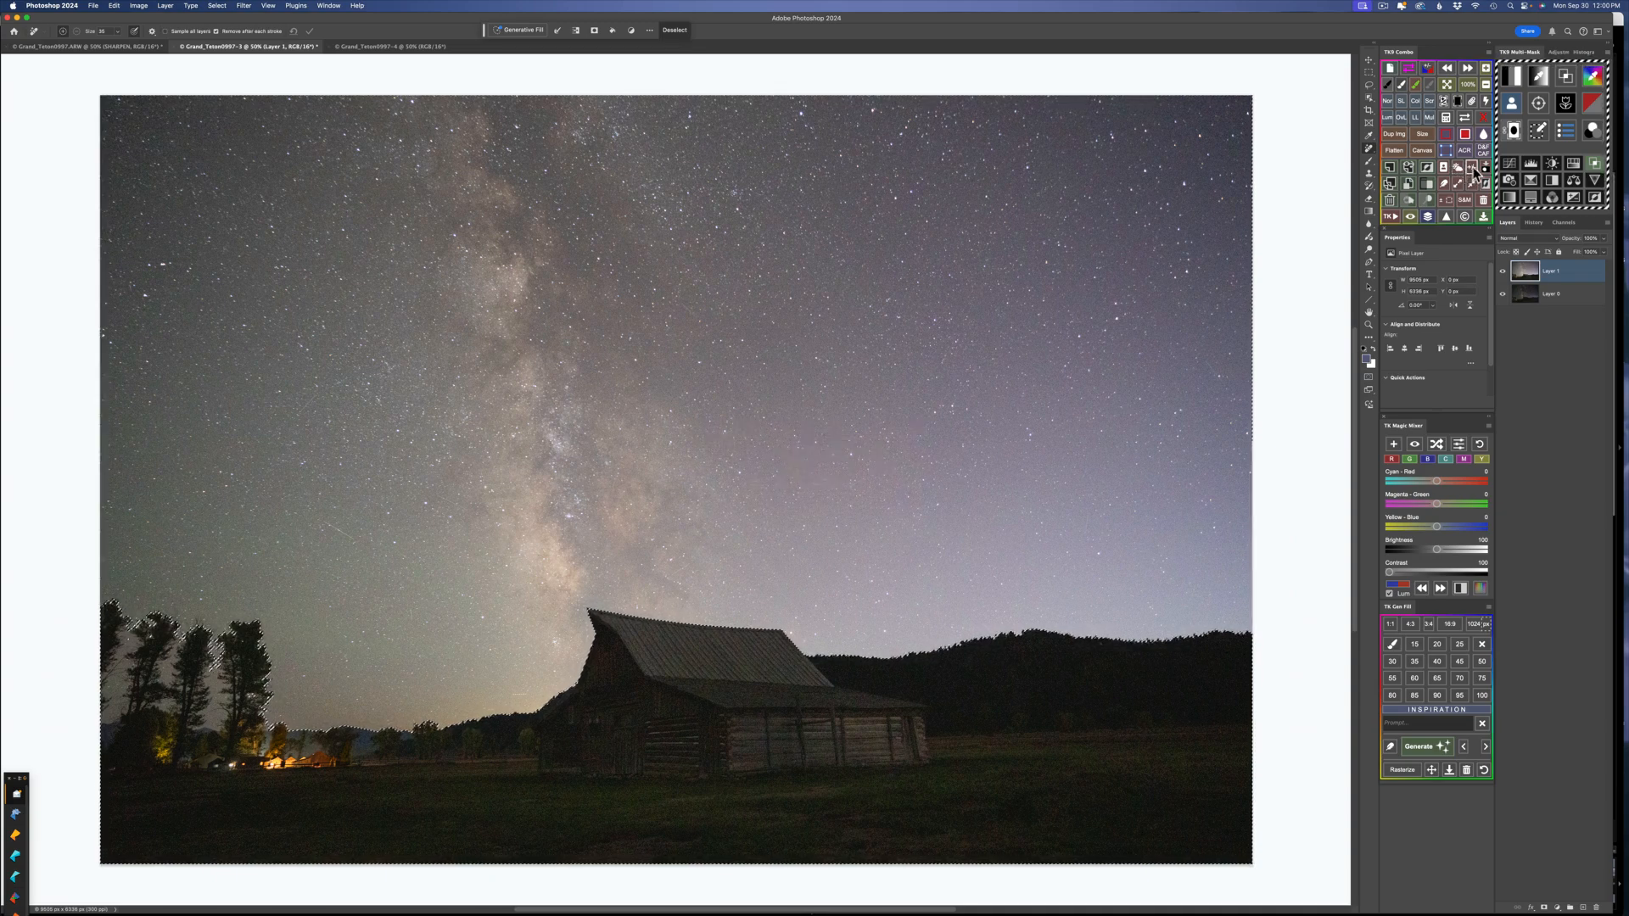
{"action": "left_click", "coordinate": [1471, 170]}
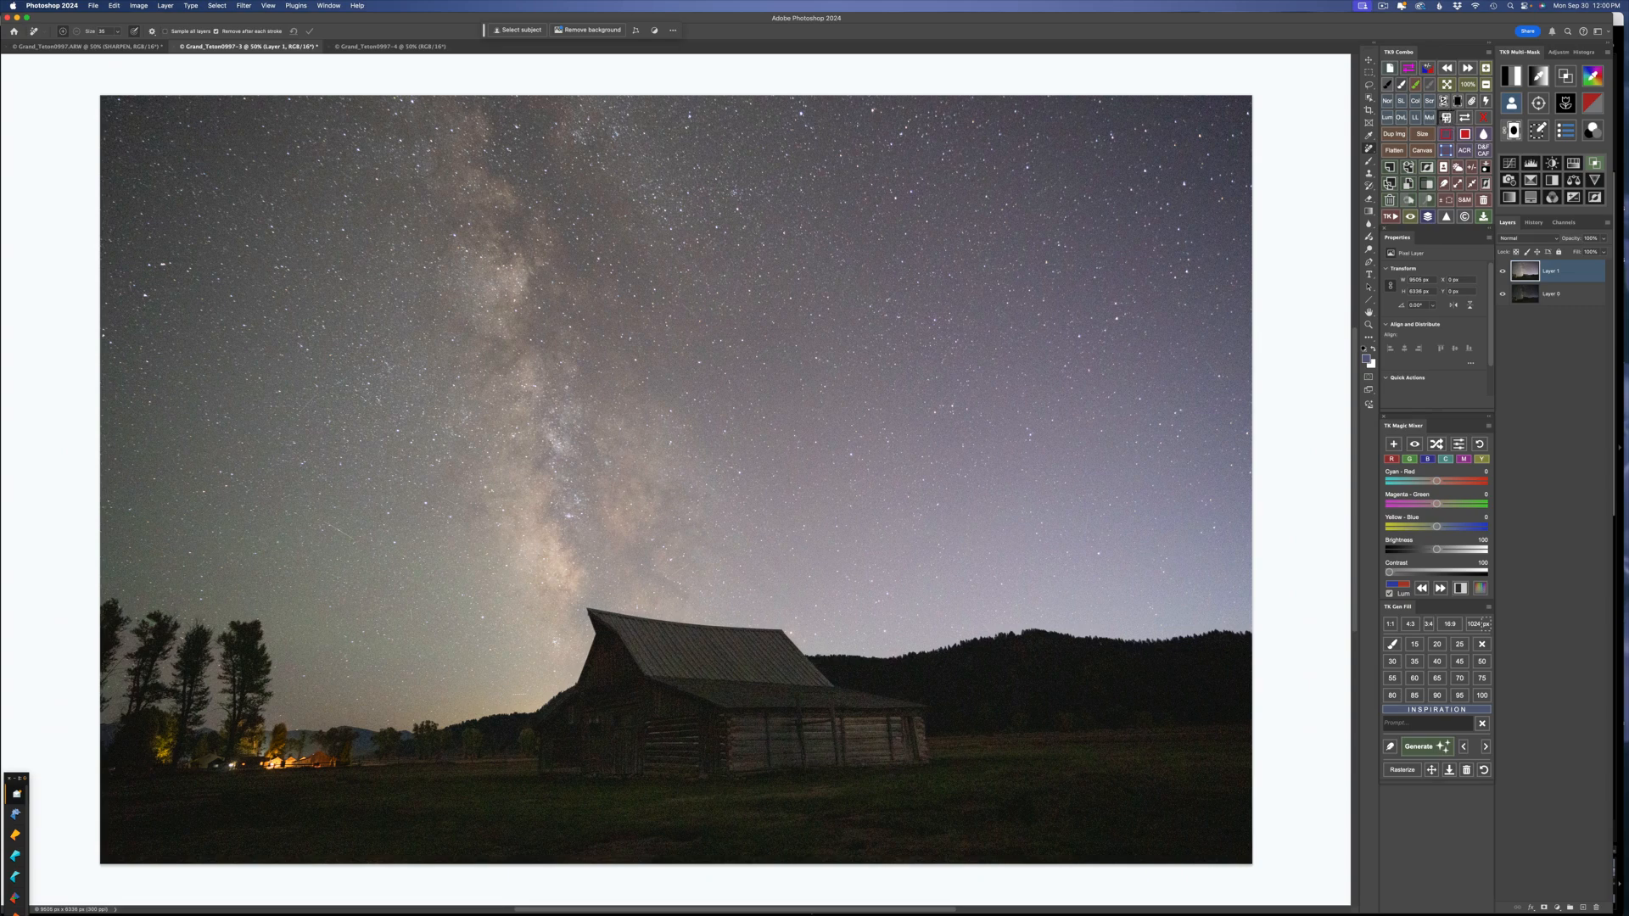
Step: Apply the saved Foreground selection as a layer mask on Layer 1 so the darker sky shows above the barn
{"action": "left_click", "coordinate": [1446, 118]}
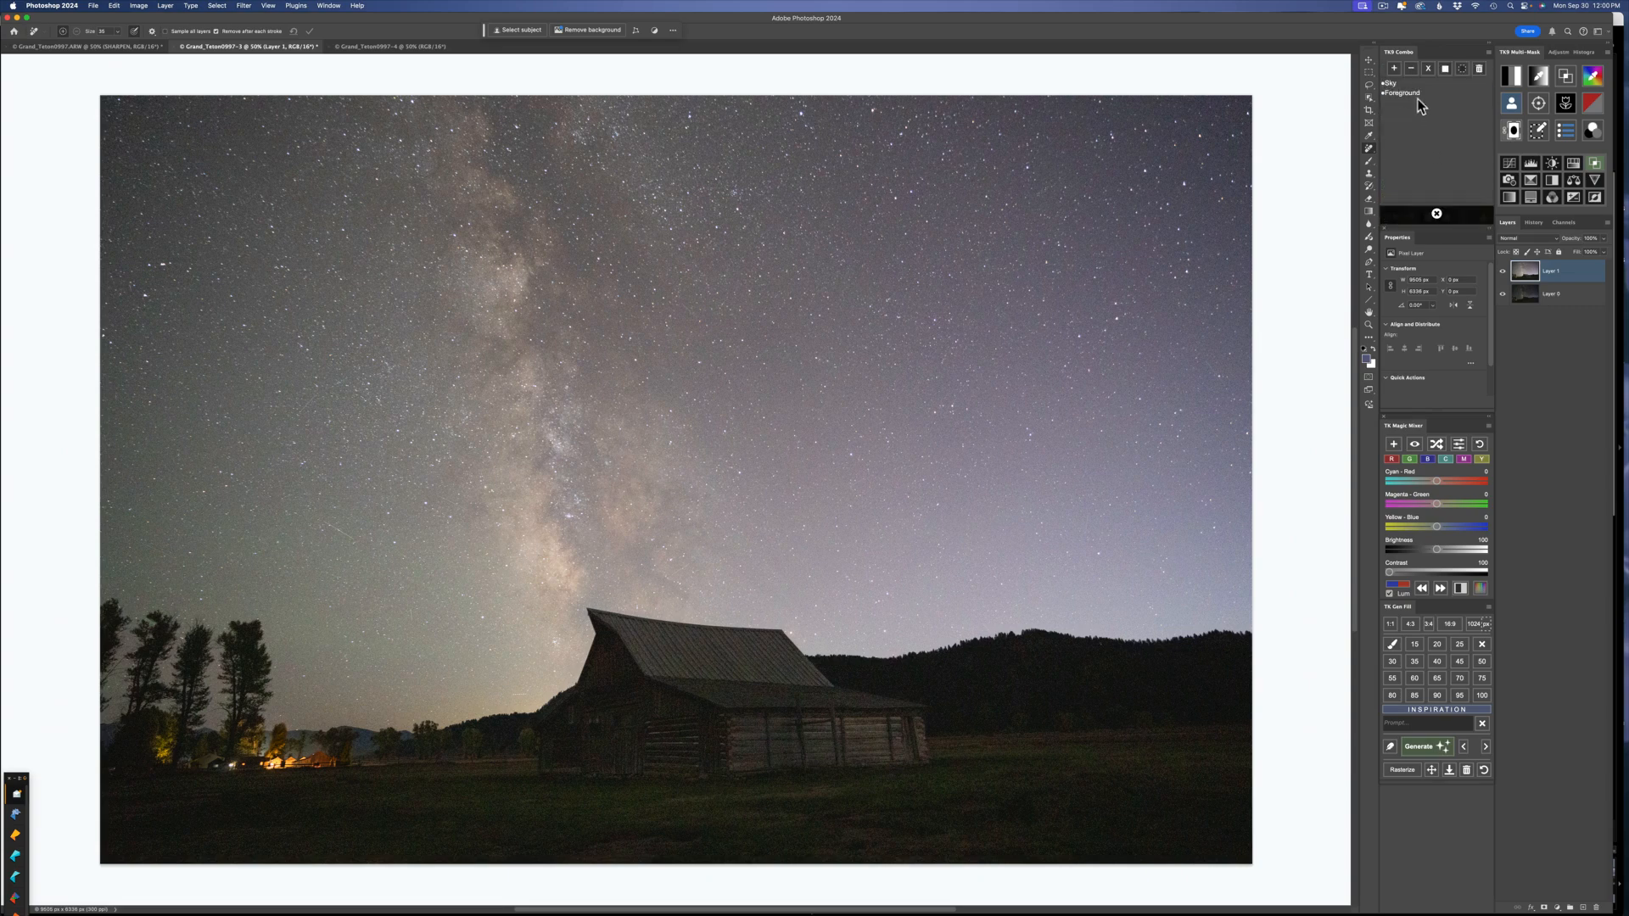
{"action": "left_click", "coordinate": [1389, 83]}
{"action": "left_click", "coordinate": [1389, 93]}
{"action": "left_click", "coordinate": [1391, 82]}
{"action": "left_click", "coordinate": [1389, 83]}
{"action": "left_click", "coordinate": [1411, 67]}
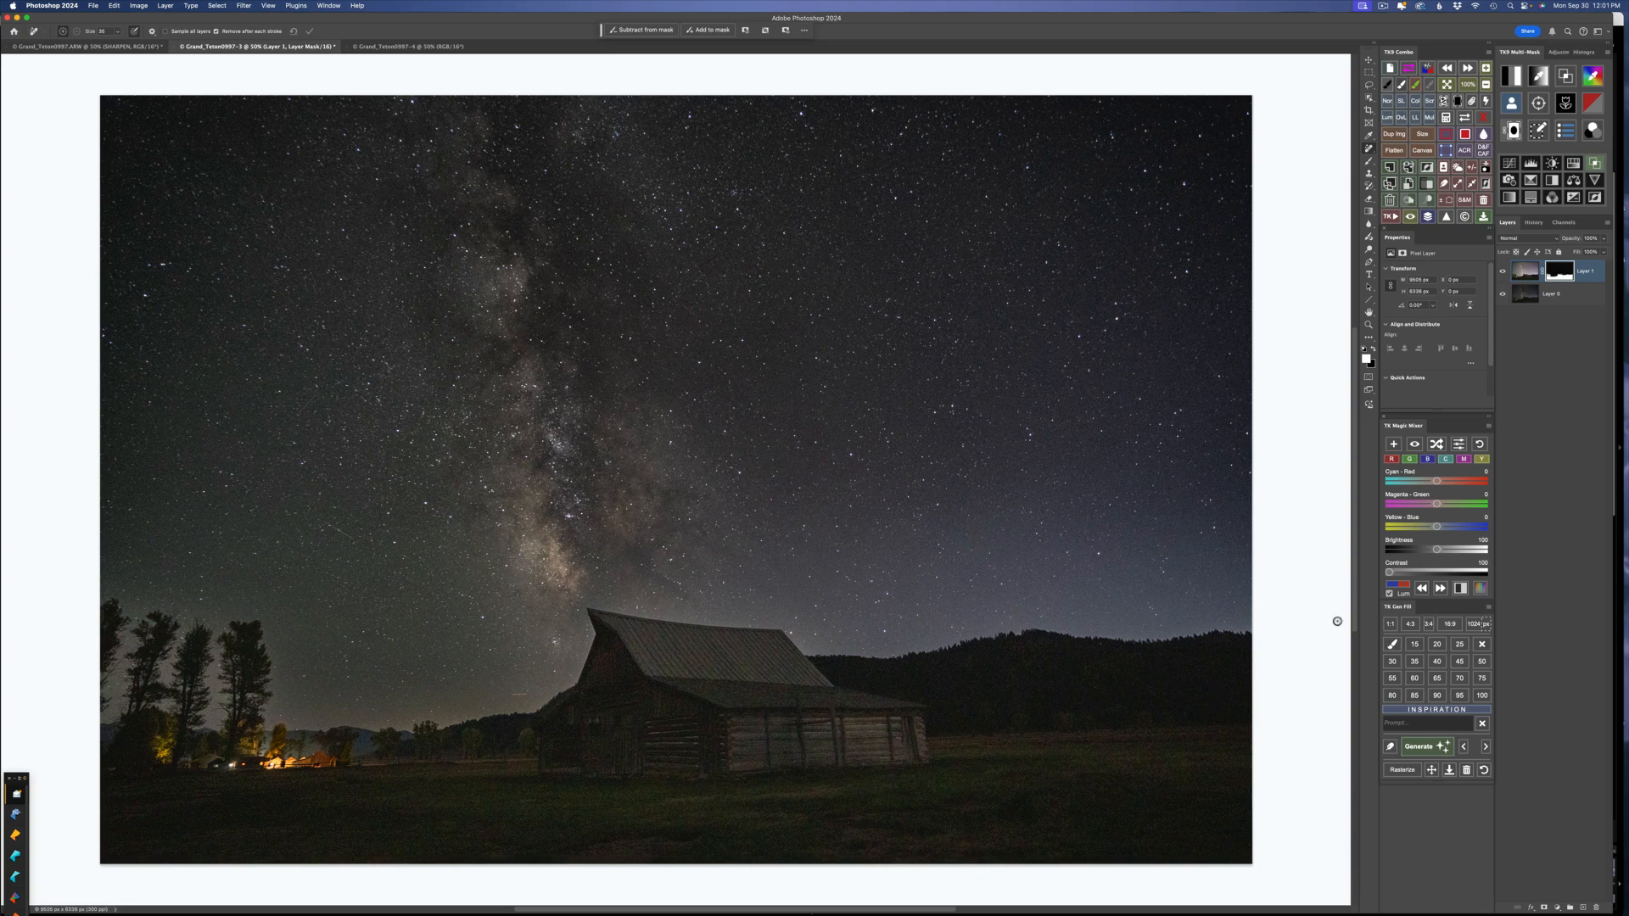
Step: Flatten the blended sky and foreground image and duplicate it onto a new layer
{"action": "left_click", "coordinate": [1397, 151]}
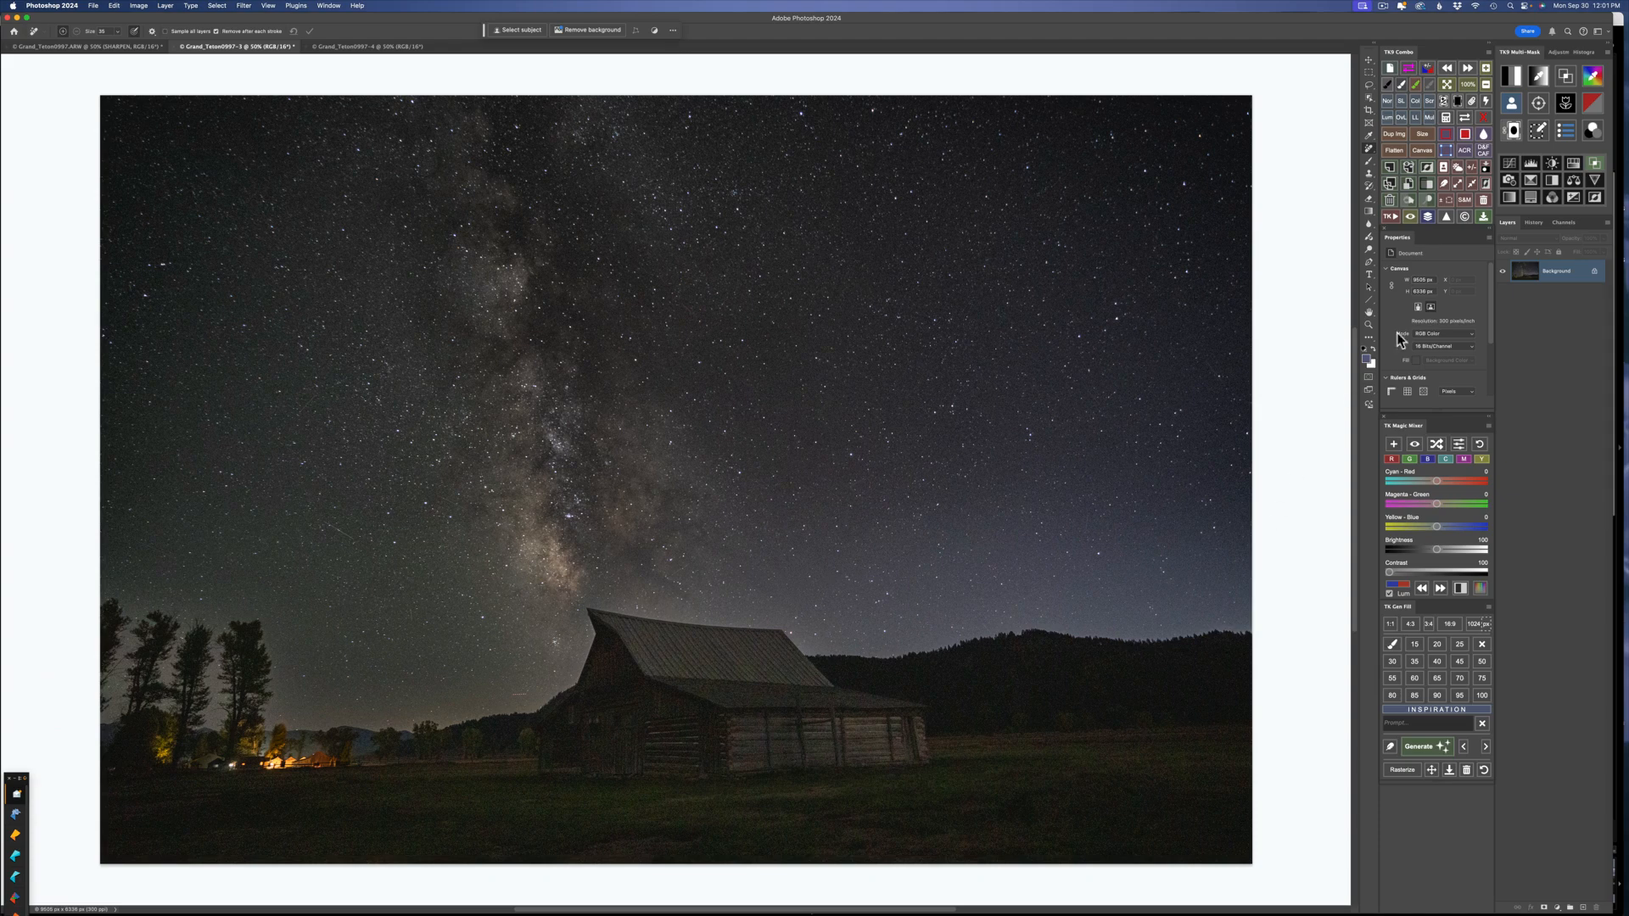
{"action": "left_click", "coordinate": [1416, 155]}
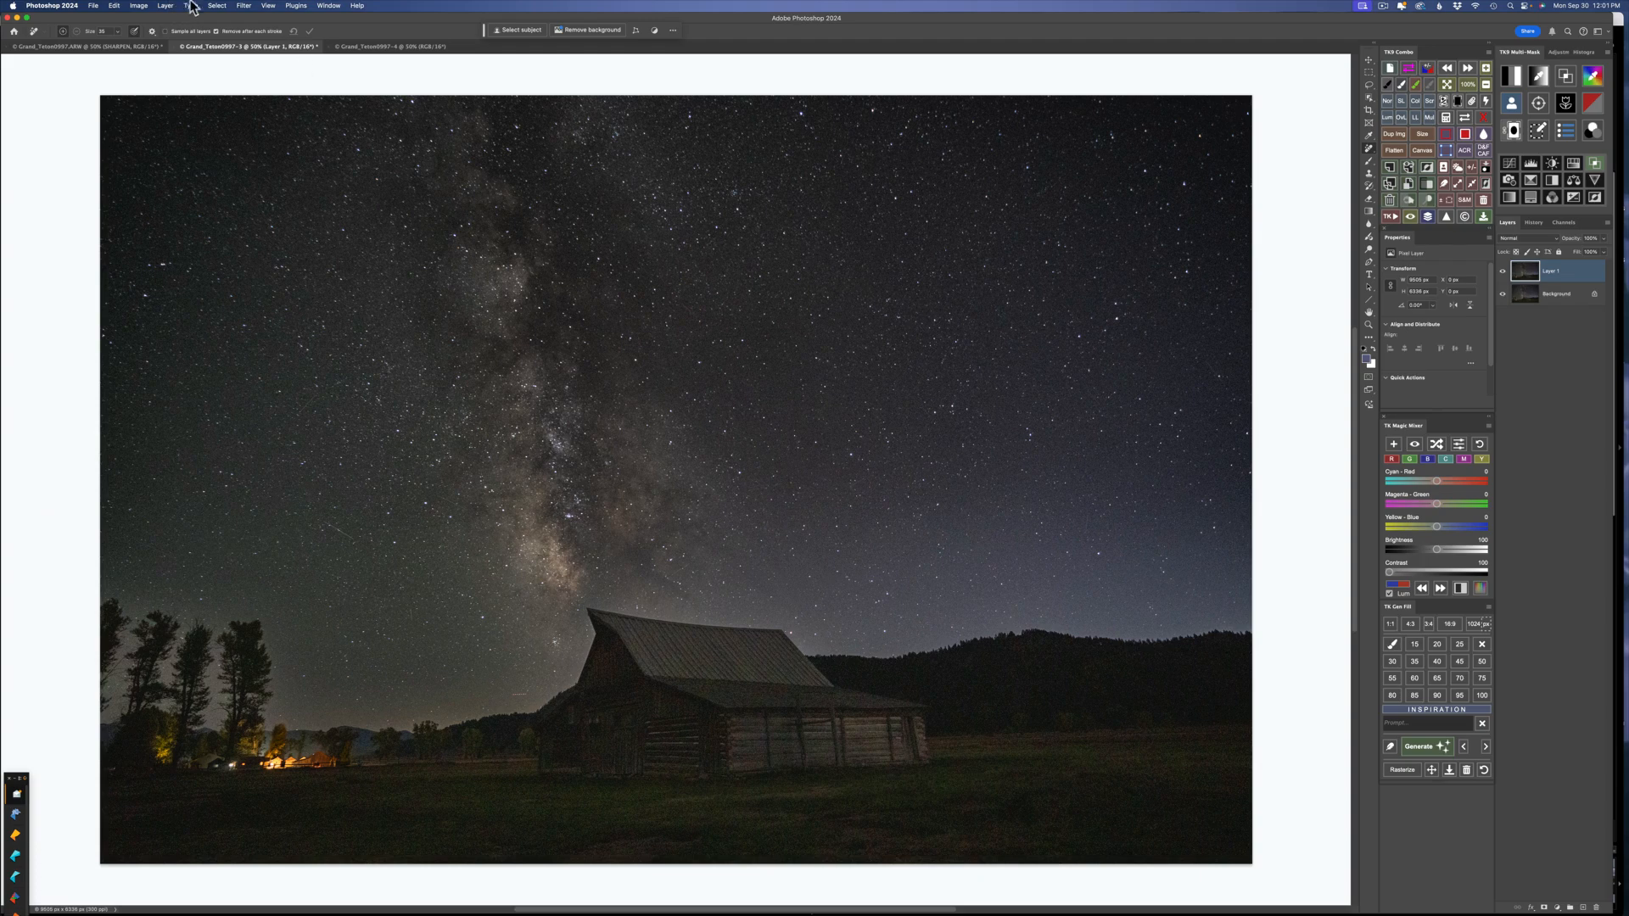
Step: Send the duplicated layer to Topaz Photo AI and dismiss the clipboard export warning
{"action": "left_click", "coordinate": [244, 6]}
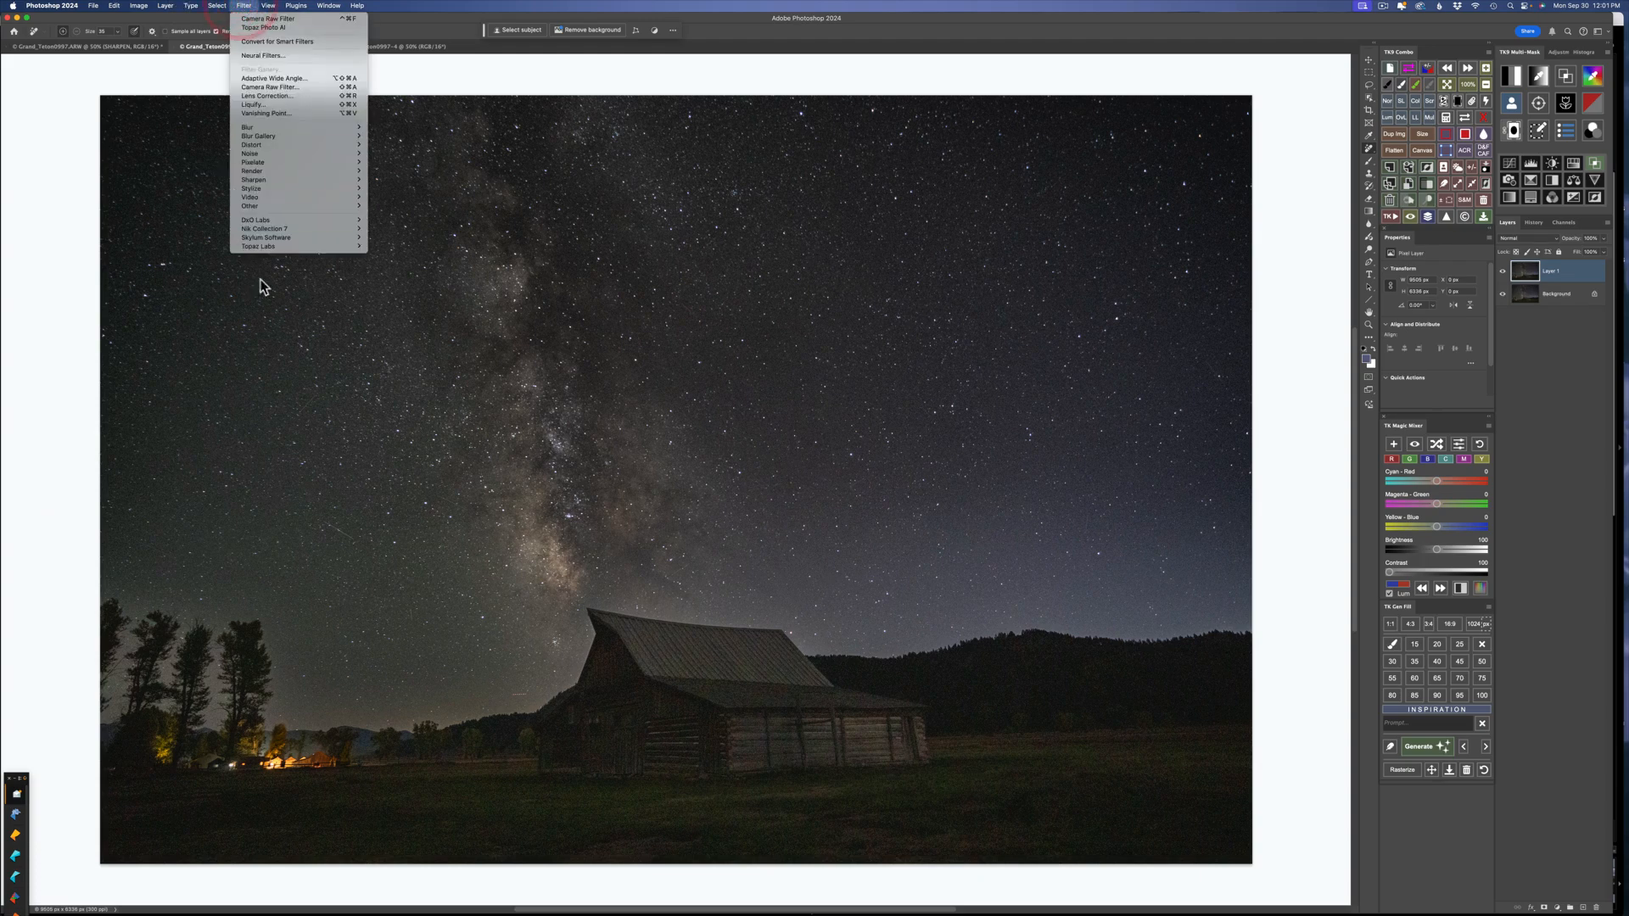
{"action": "mouse_move", "coordinate": [276, 246]}
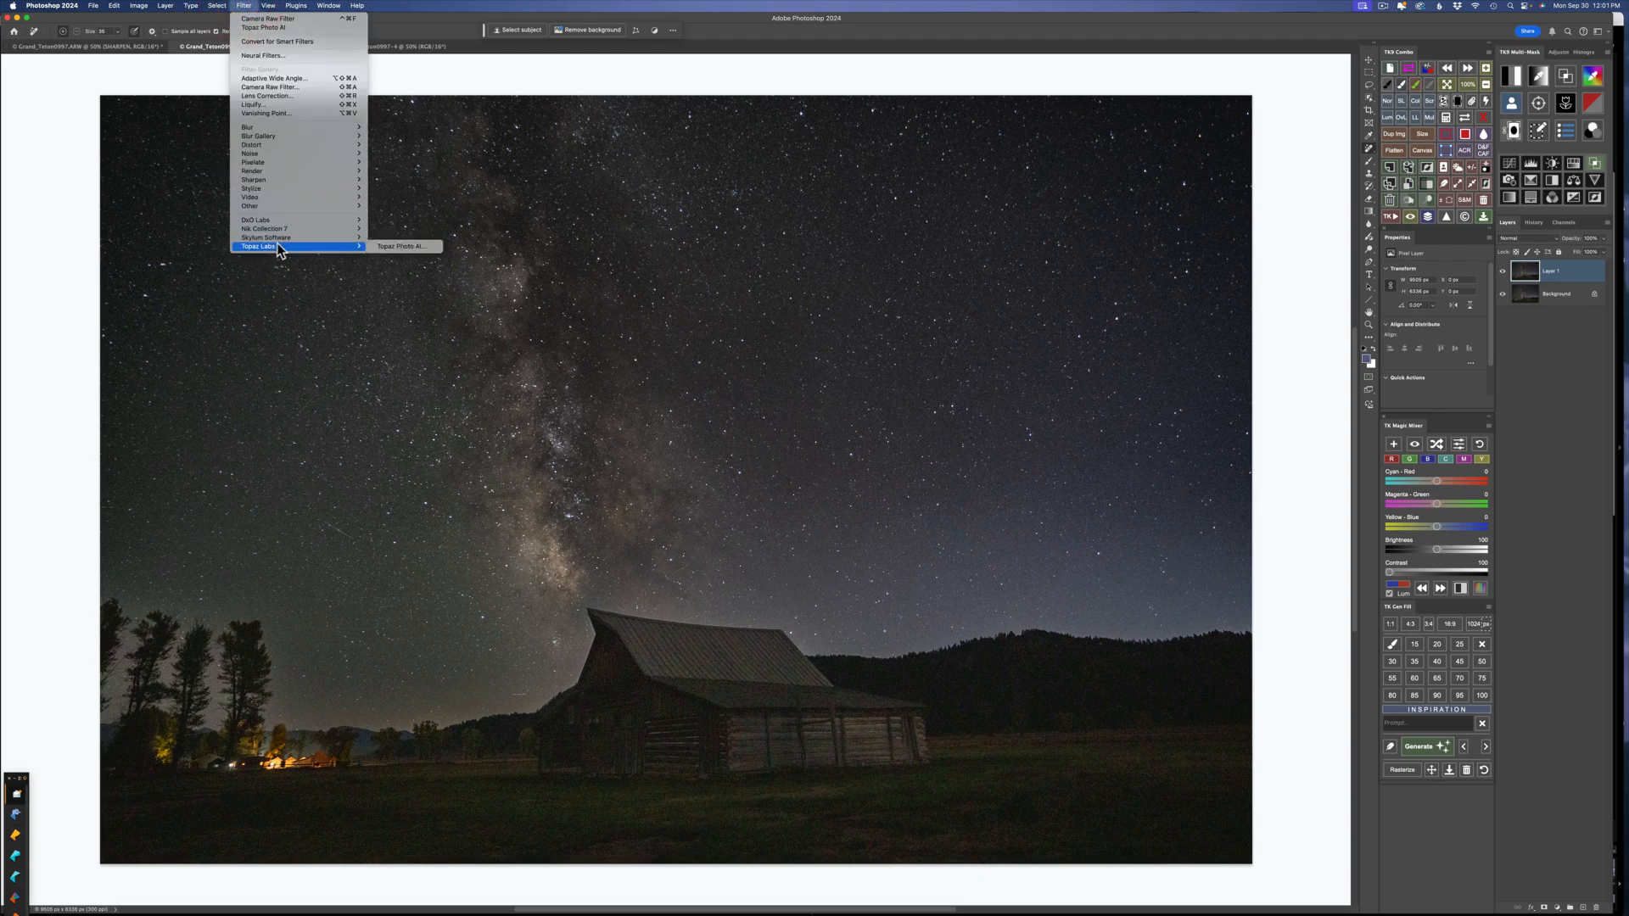
{"action": "left_click", "coordinate": [417, 245]}
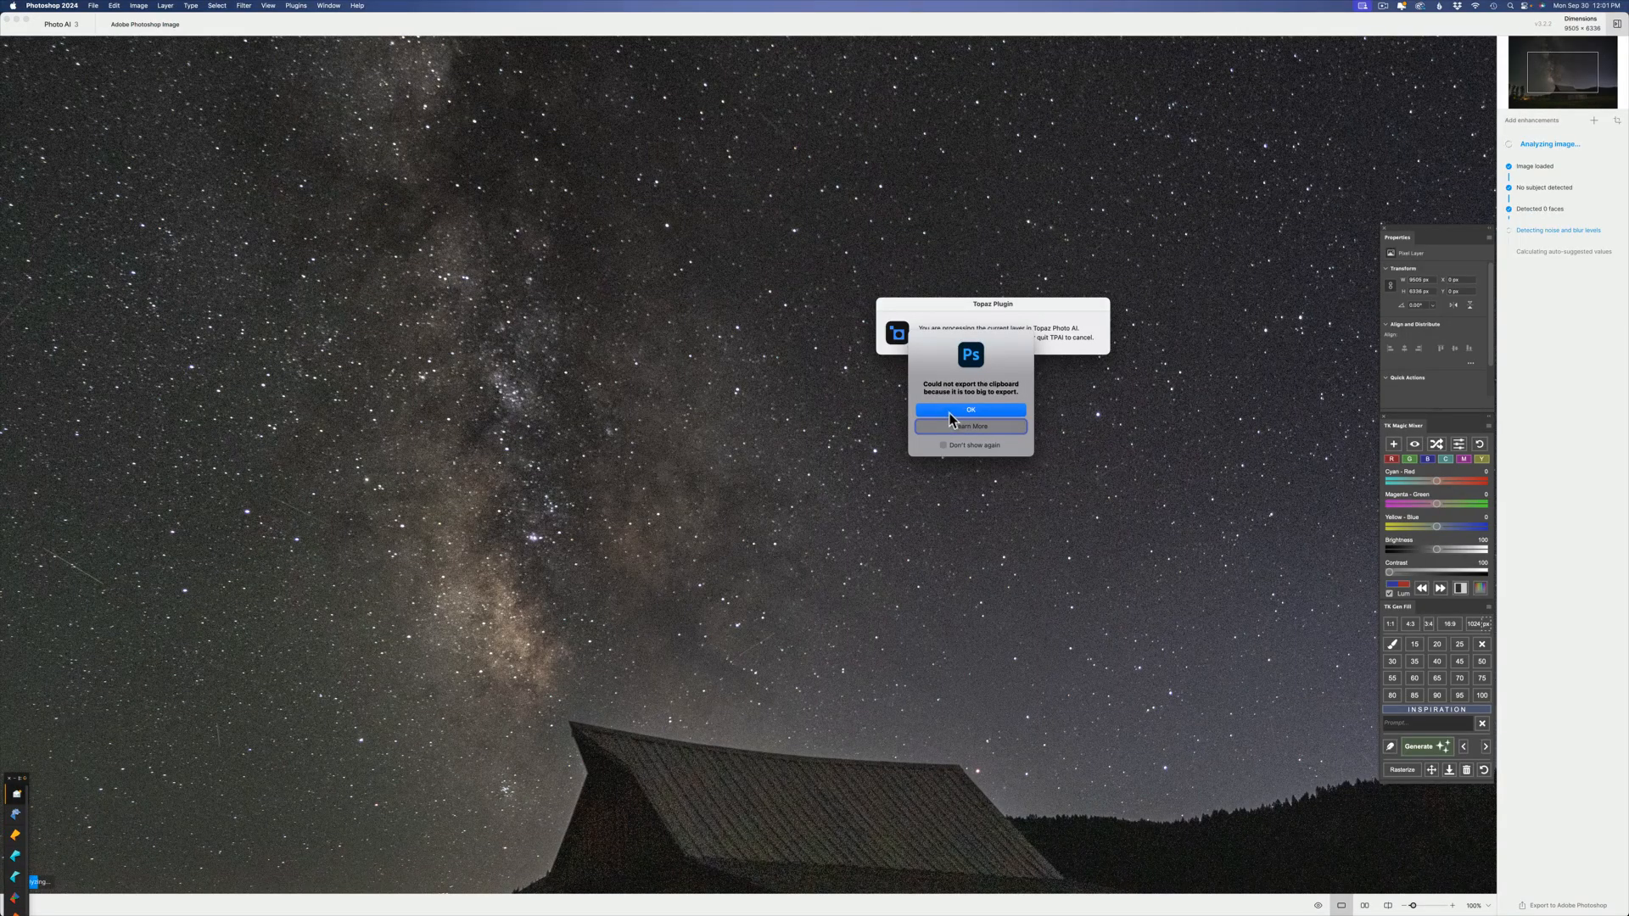
{"action": "left_click", "coordinate": [947, 411]}
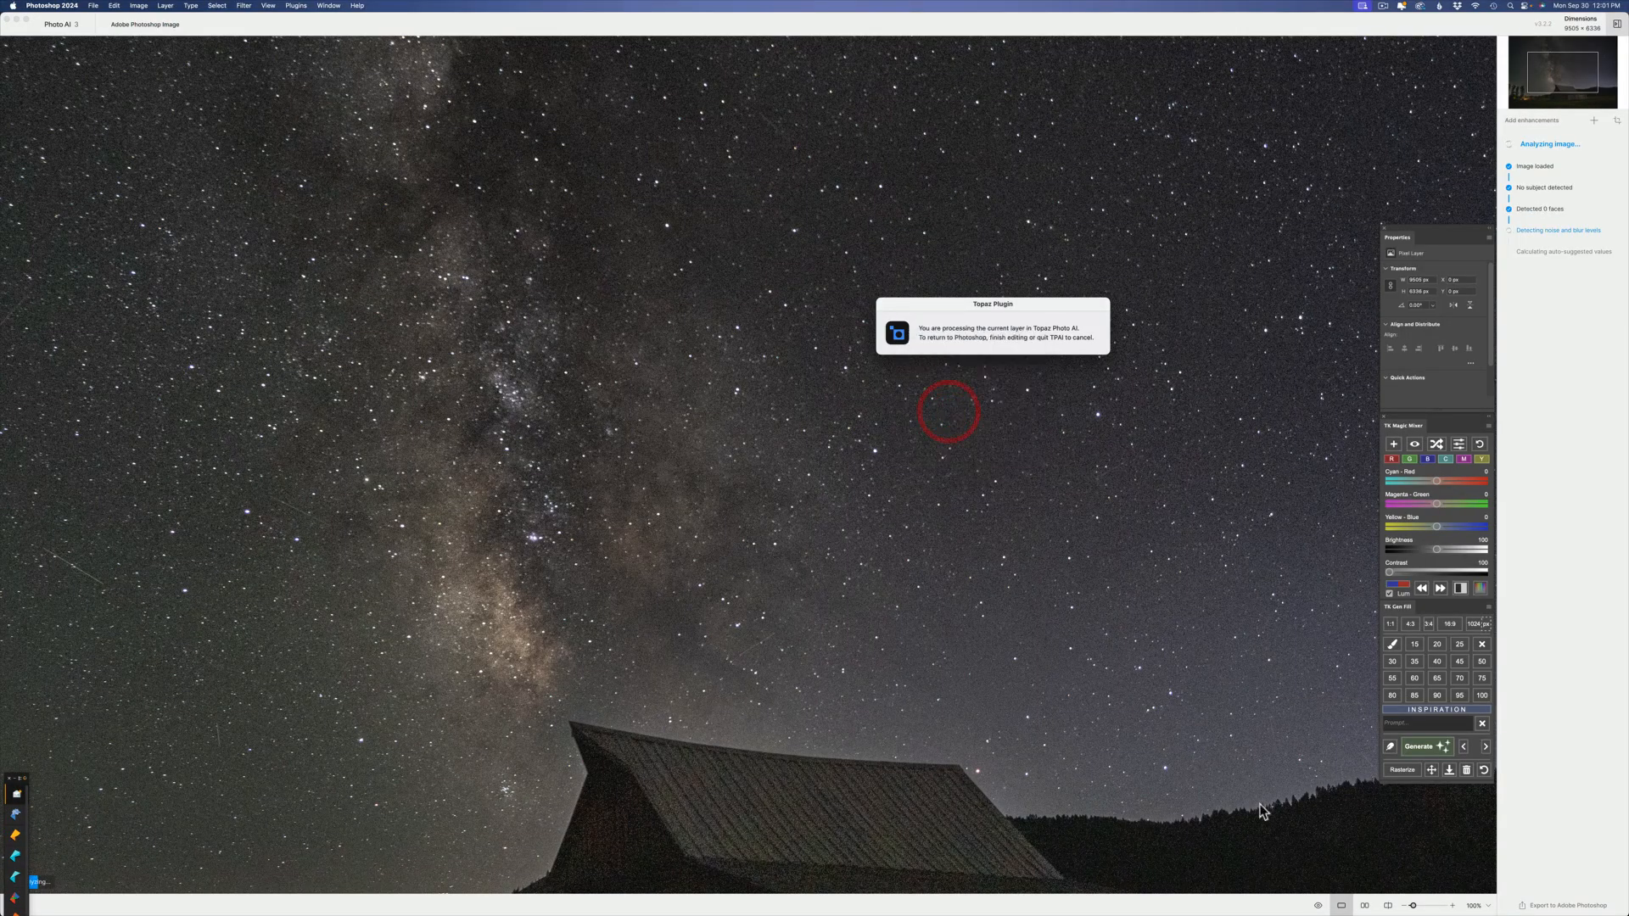
{"action": "left_click", "coordinate": [1405, 906]}
{"action": "left_click", "coordinate": [1399, 904]}
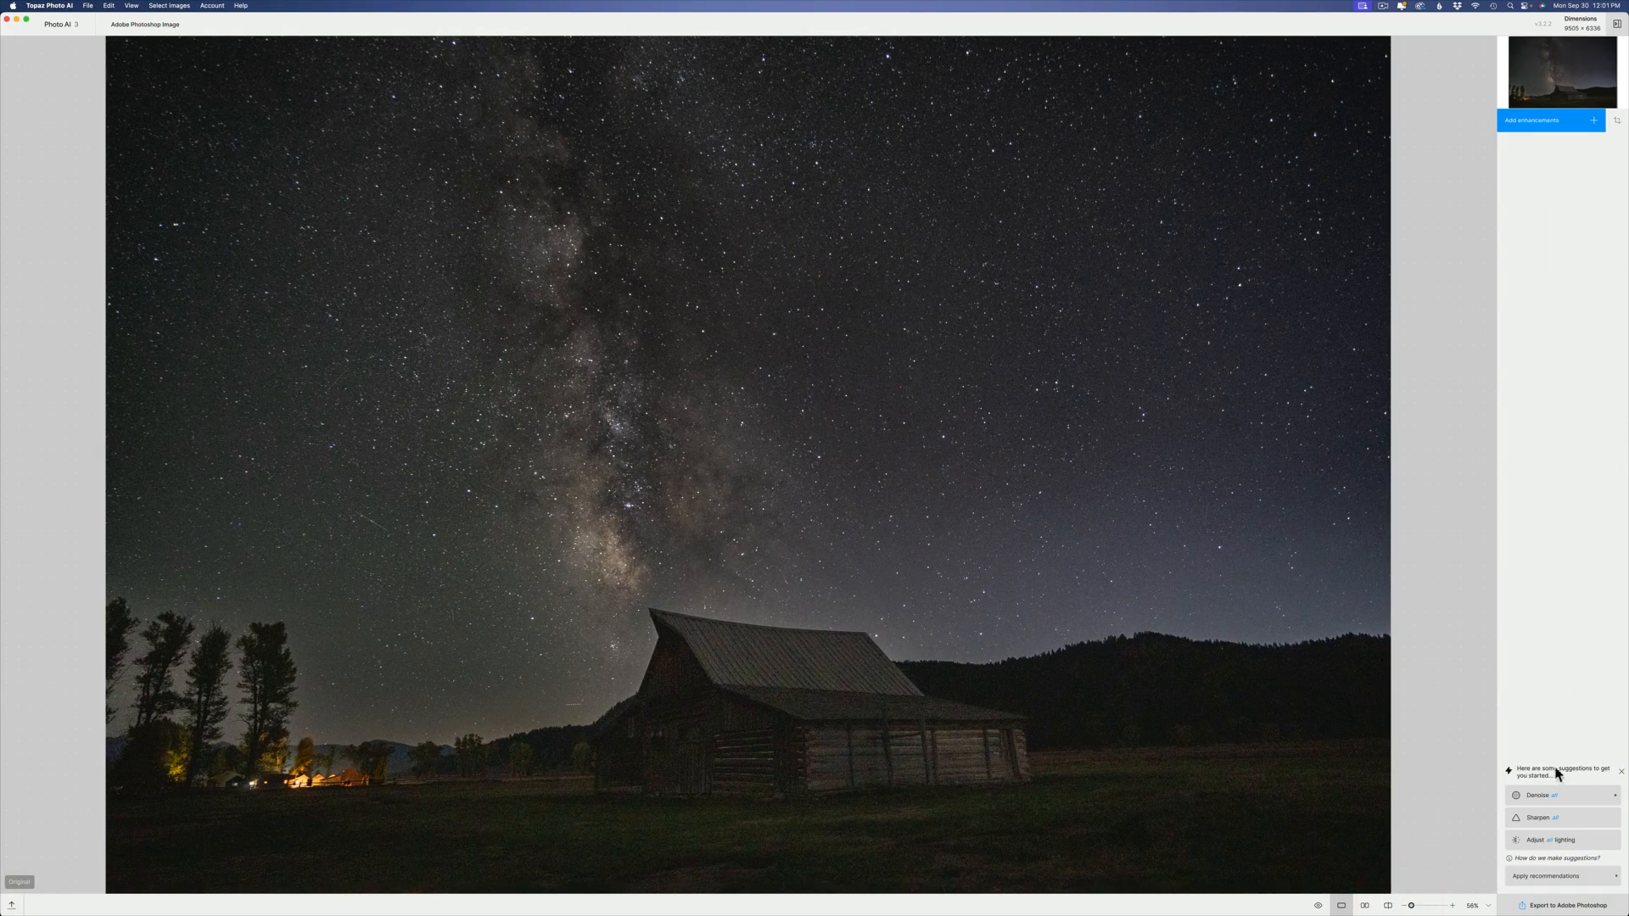
Step: Denoise the image with the Strong model, fine-tuning Strength, Minor deblur and Original detail, and export the result back to Photoshop
{"action": "left_click", "coordinate": [1542, 802]}
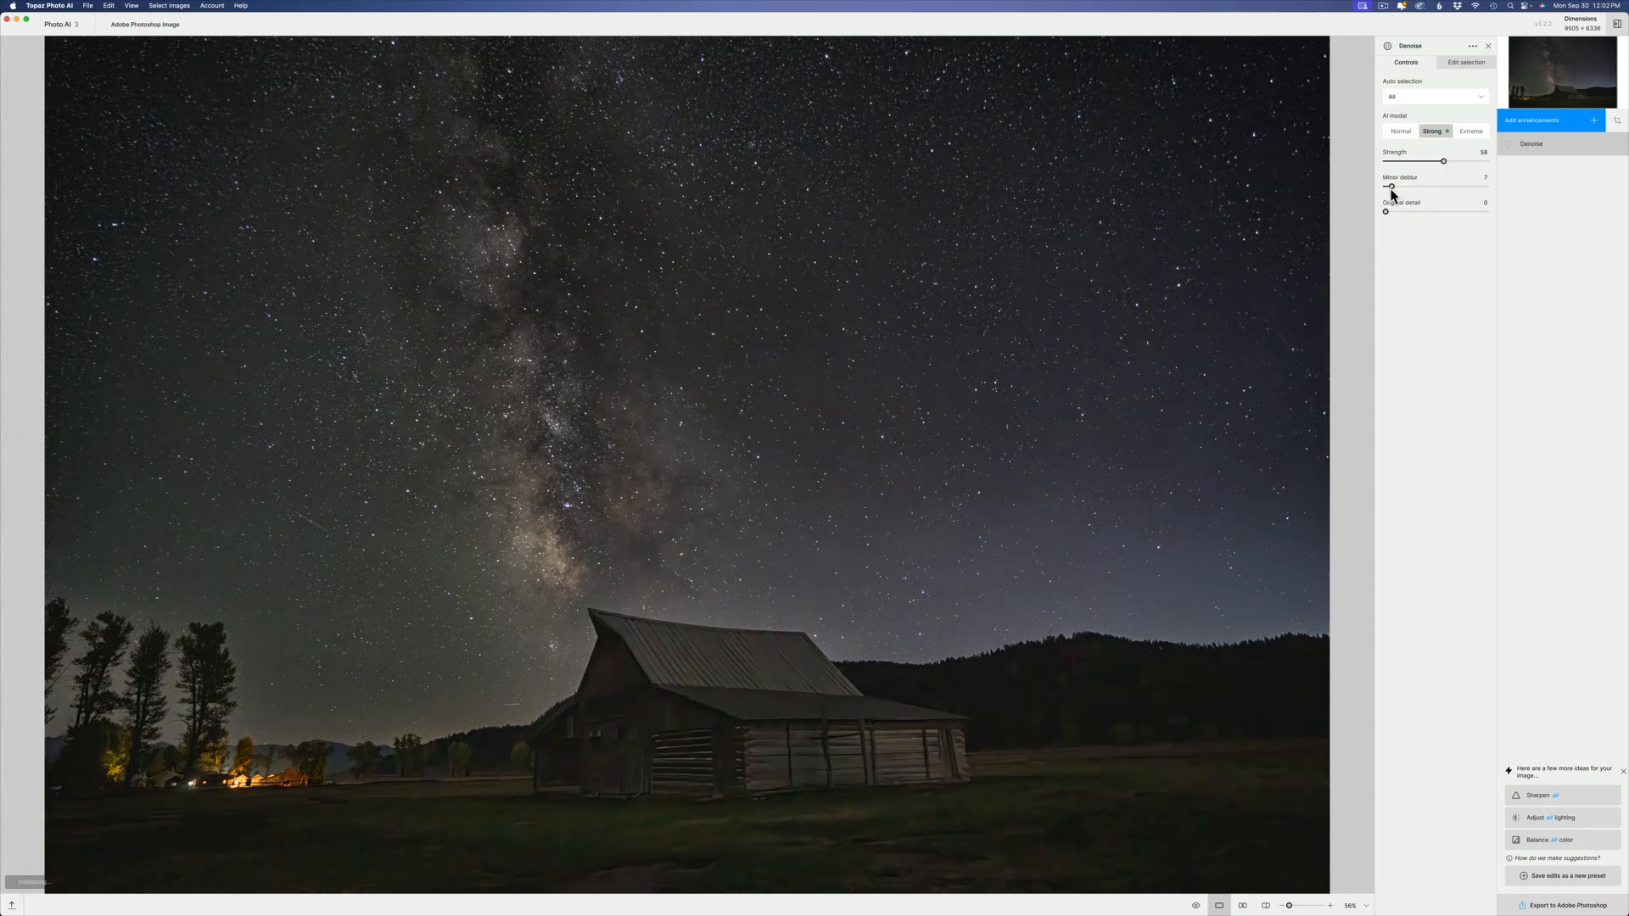
{"action": "left_click_drag", "start_coordinate": [1386, 212], "coordinate": [1440, 219]}
{"action": "left_click_drag", "start_coordinate": [1392, 185], "coordinate": [1396, 186]}
{"action": "left_click_drag", "start_coordinate": [1443, 161], "coordinate": [1426, 161]}
{"action": "left_click_drag", "start_coordinate": [1434, 215], "coordinate": [1390, 194]}
{"action": "left_click", "coordinate": [1568, 907]}
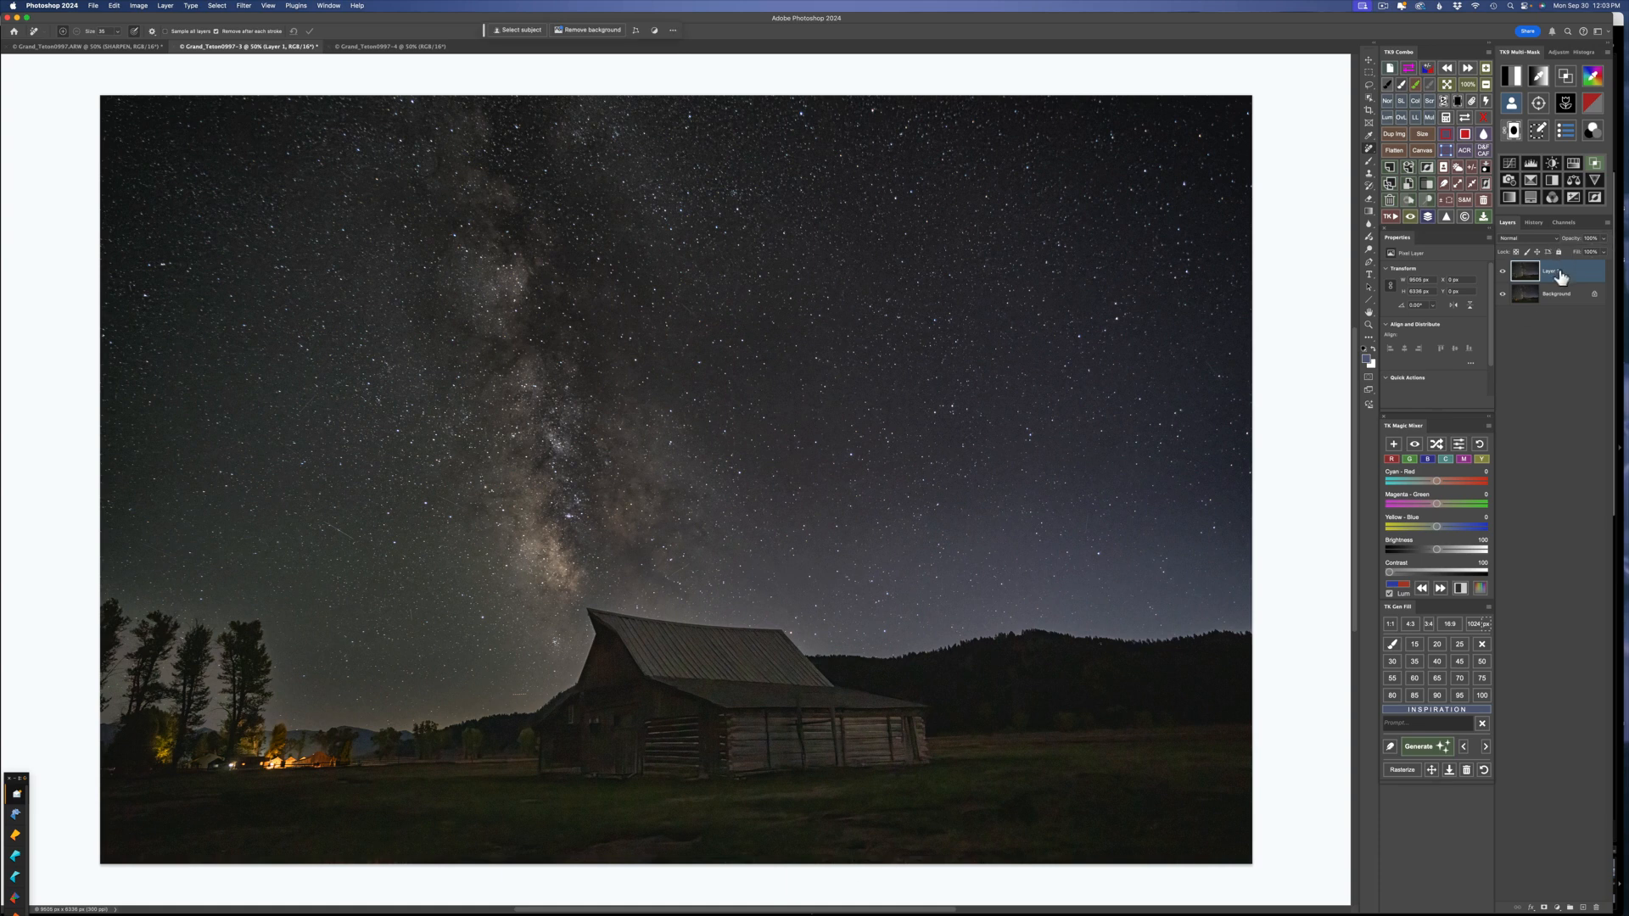
Step: Lower the denoised layer's opacity to blend in some original texture, and toggle its visibility to compare
{"action": "left_click_drag", "start_coordinate": [1580, 241], "coordinate": [1513, 243]}
{"action": "left_click_drag", "start_coordinate": [1575, 244], "coordinate": [1604, 244]}
{"action": "left_click_drag", "start_coordinate": [1582, 238], "coordinate": [1562, 242]}
{"action": "left_click", "coordinate": [1562, 241]}
{"action": "left_click", "coordinate": [1503, 271]}
Step: Rename the denoised layer as DENOISE
{"action": "double_click", "coordinate": [1556, 269]}
{"action": "type", "text": "DENOIS"}
{"action": "key", "text": "Return"}
{"action": "double_click", "coordinate": [1575, 275]}
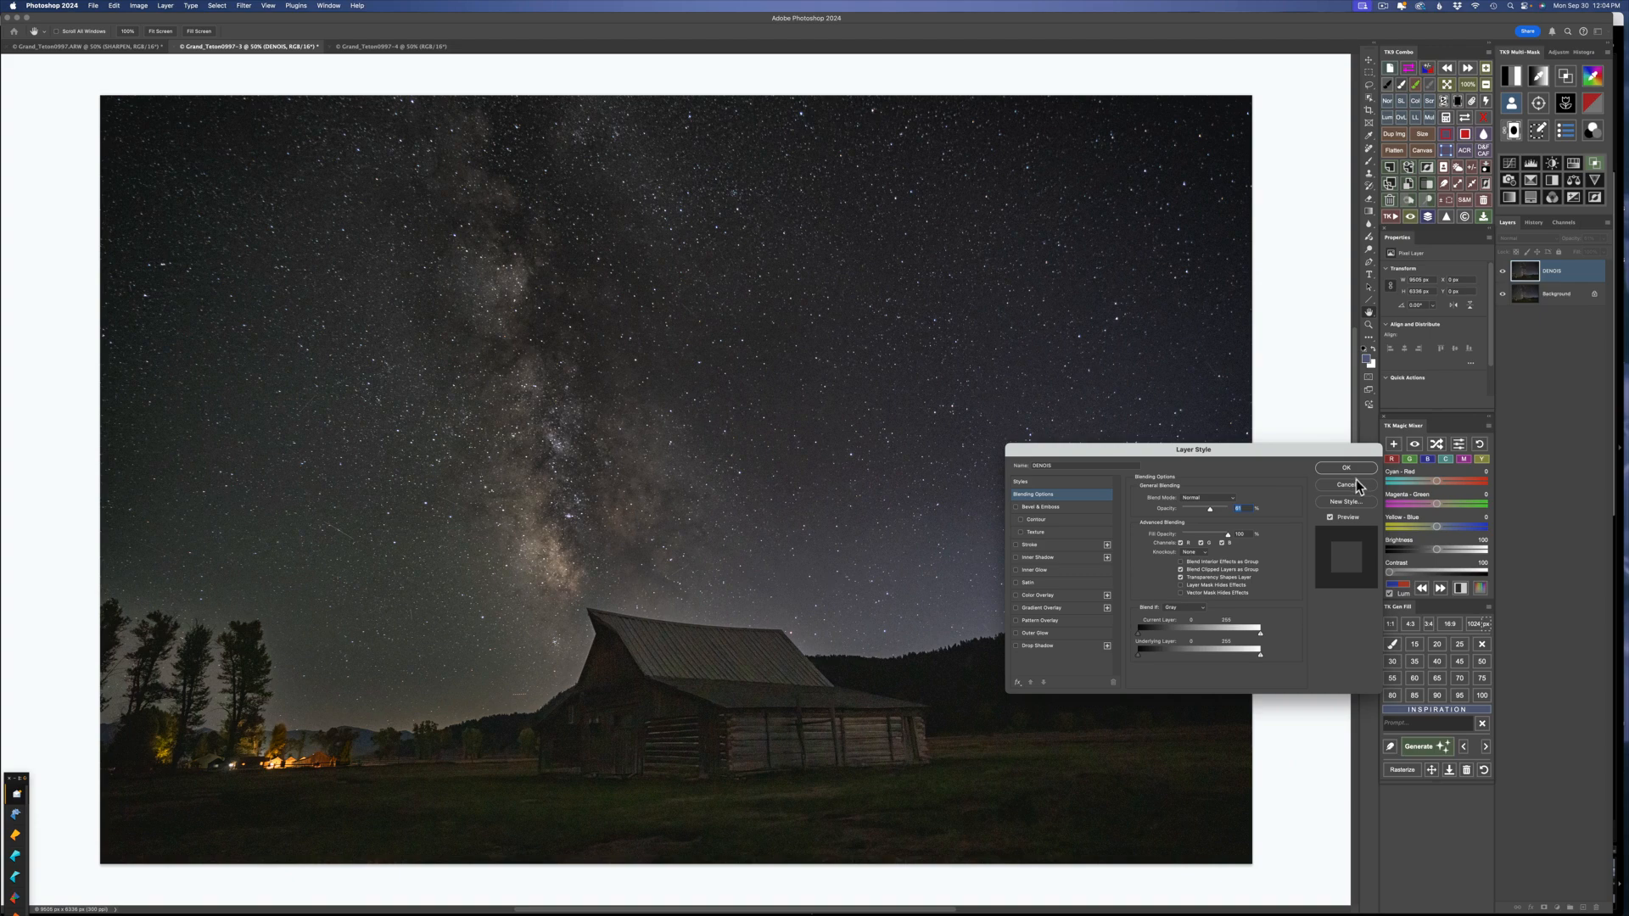
{"action": "left_click", "coordinate": [1346, 468]}
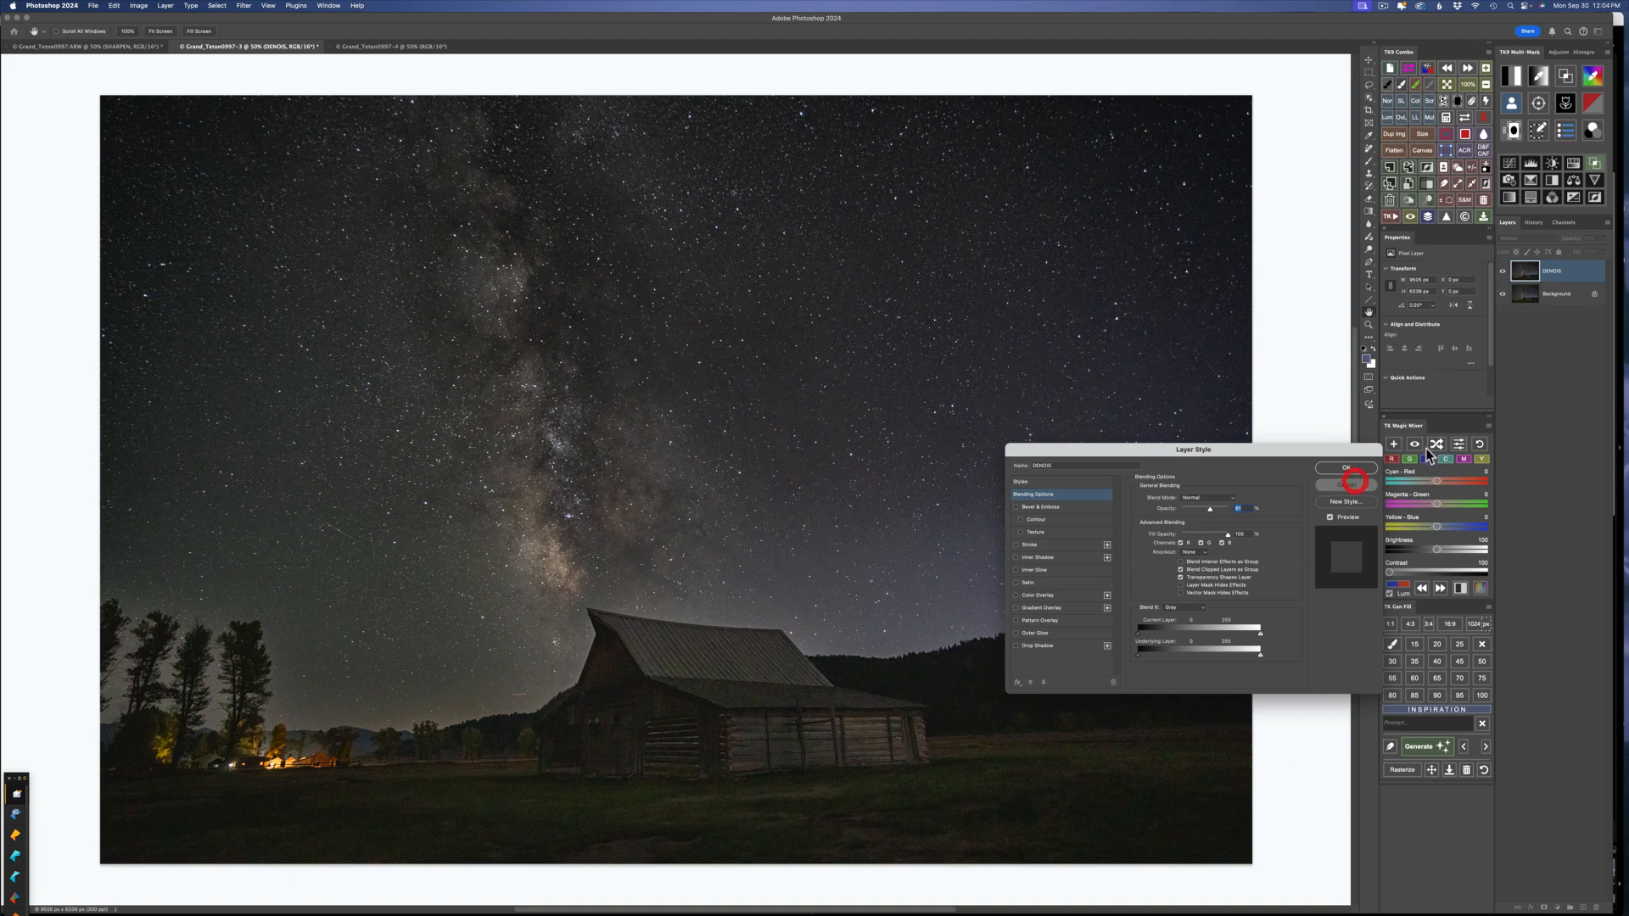
{"action": "double_click", "coordinate": [1551, 272]}
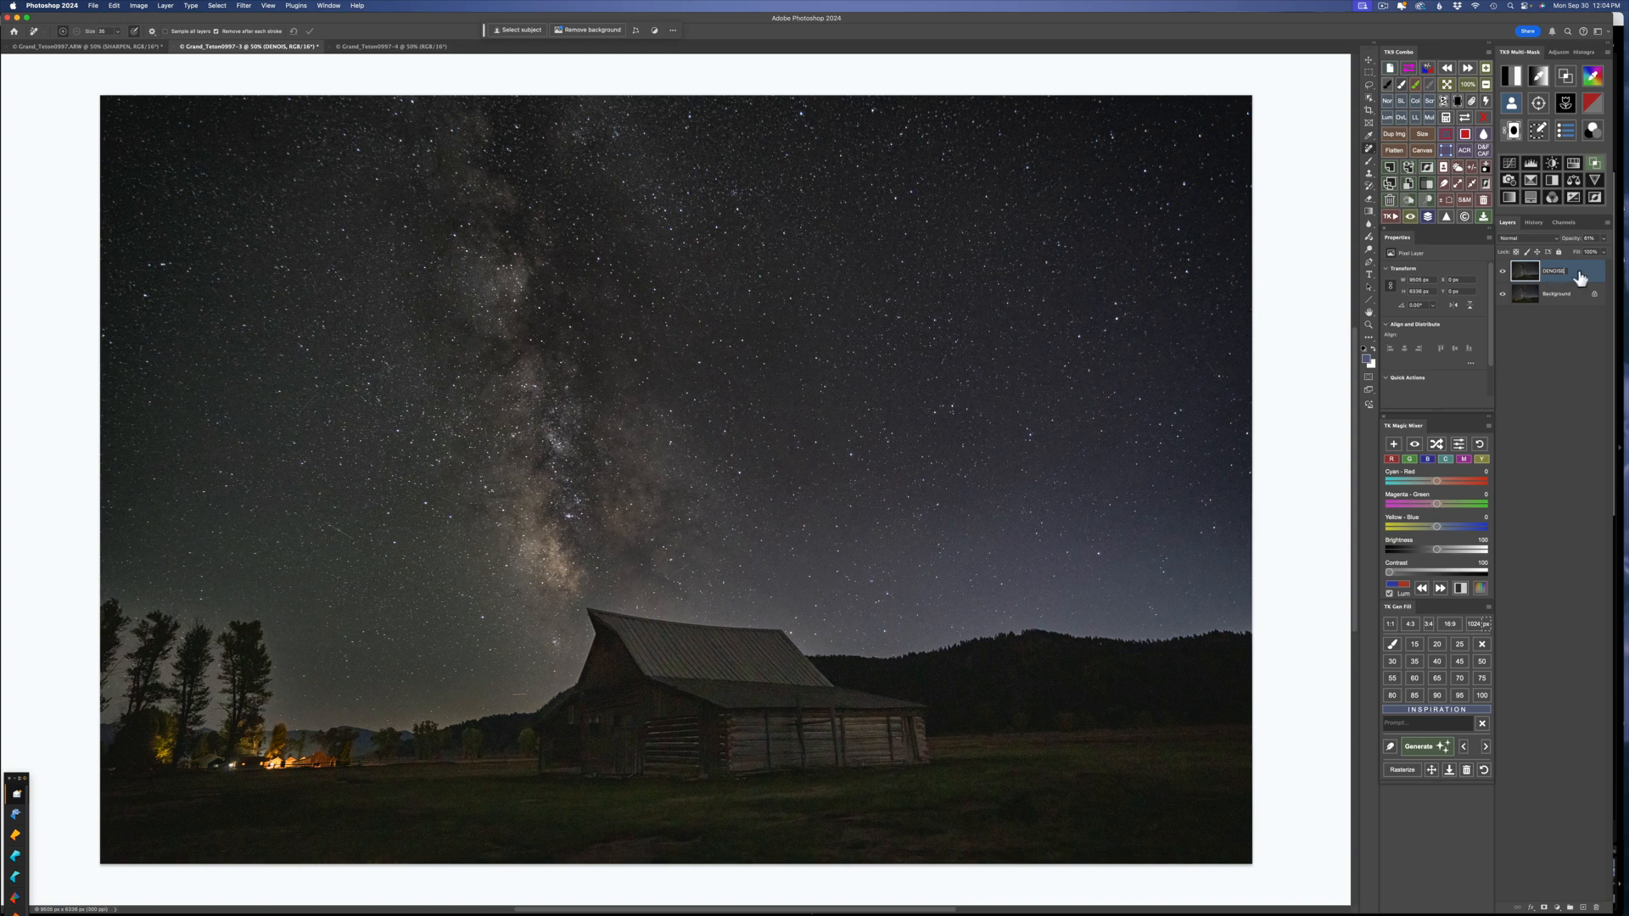
{"action": "type", "text": "E"}
{"action": "key", "text": "Return"}
Step: Create a merged smart object above the DENOISE layer and raise its Contrast and Shadows slightly in Camera Raw
{"action": "left_click", "coordinate": [1406, 186]}
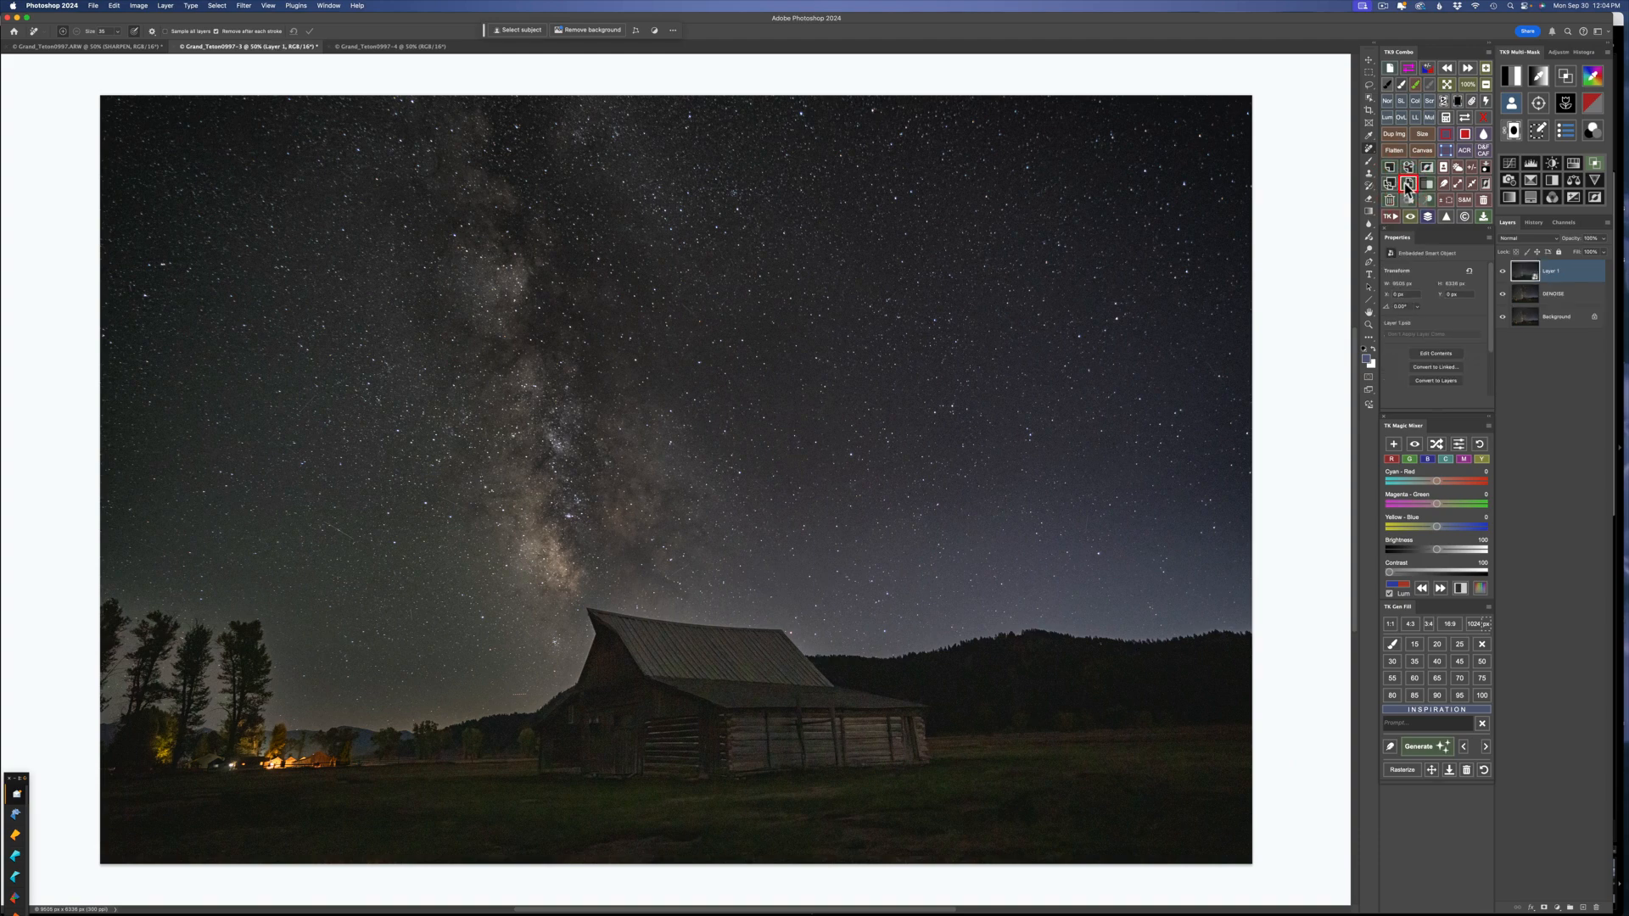
{"action": "left_click", "coordinate": [1465, 150]}
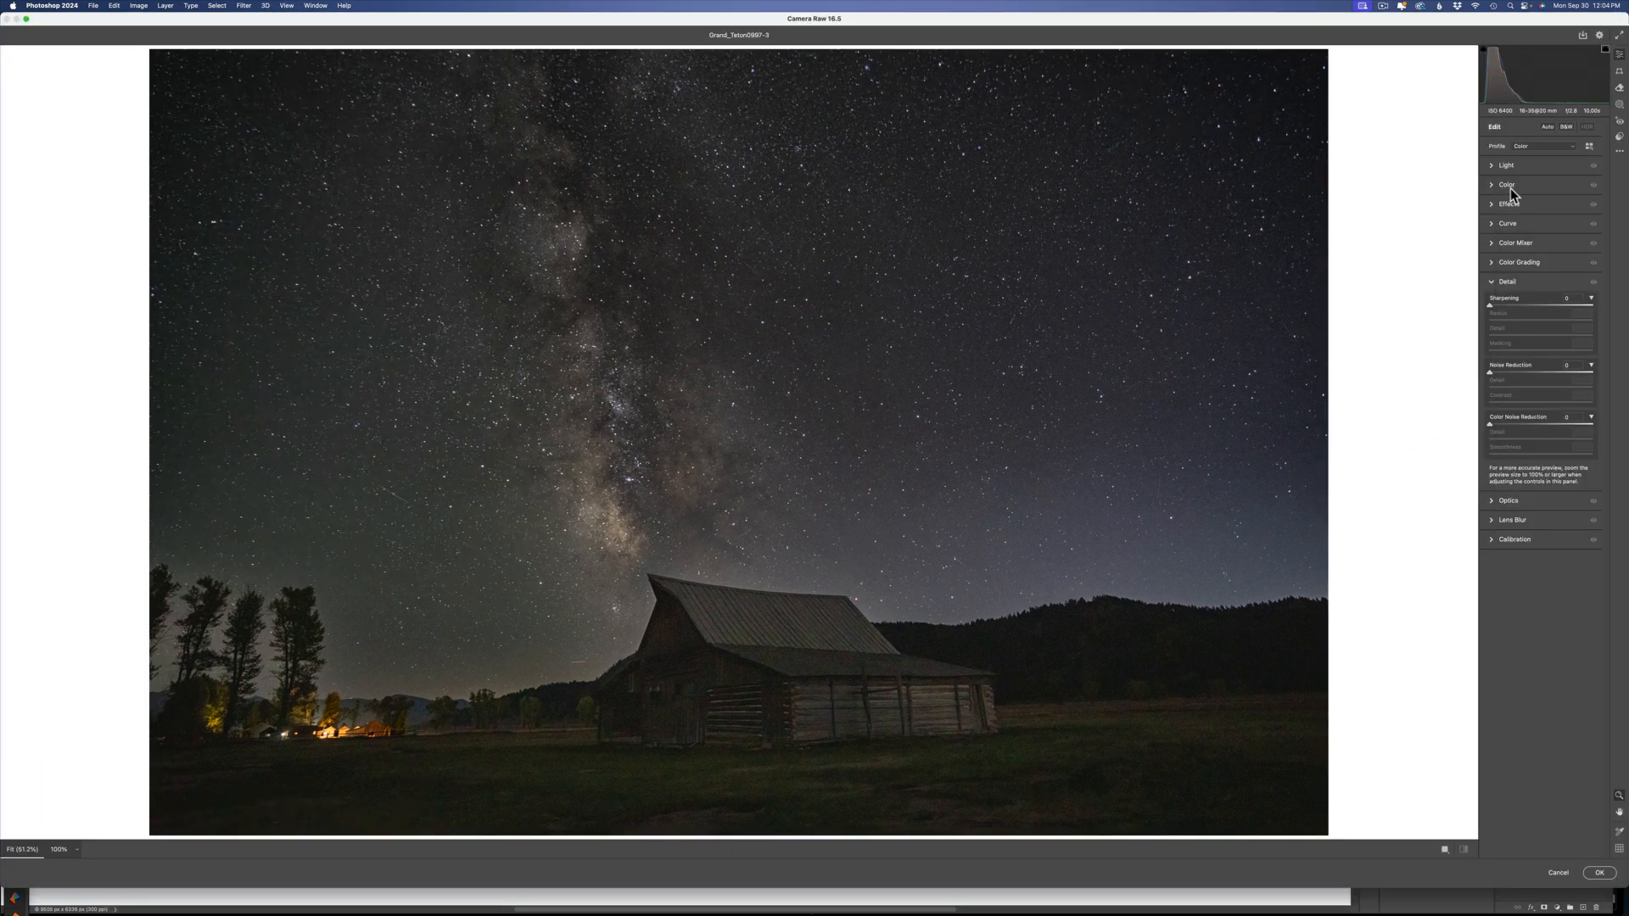
{"action": "left_click", "coordinate": [1506, 165]}
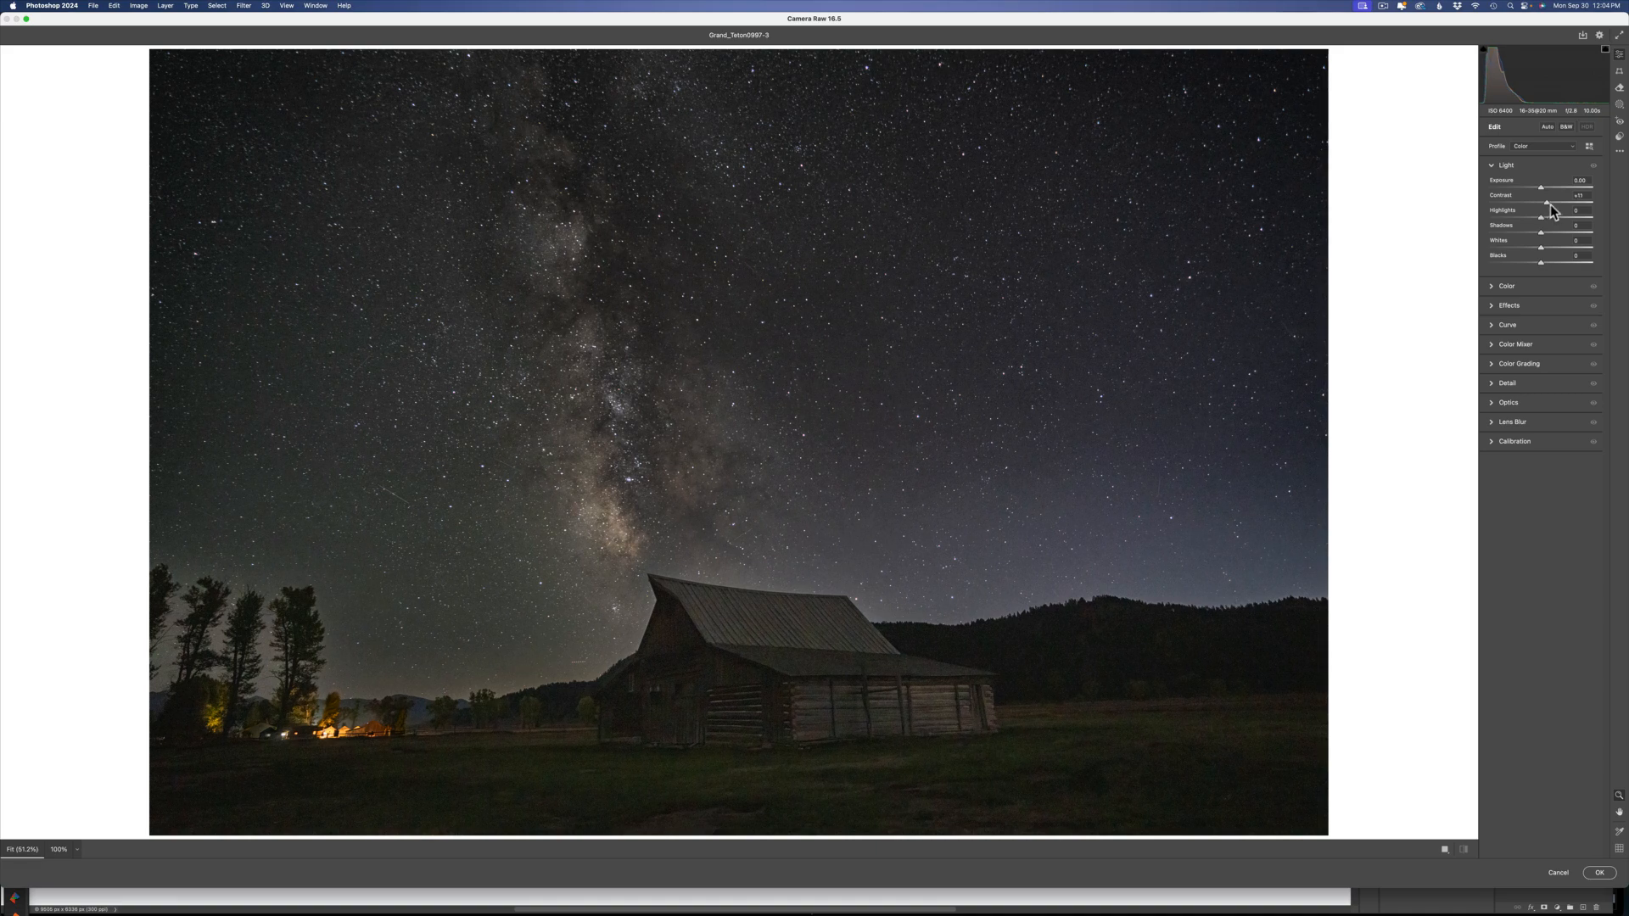
{"action": "mouse_move", "coordinate": [1550, 205]}
{"action": "left_mouse_down"}
{"action": "mouse_move", "coordinate": [1570, 206]}
{"action": "mouse_move", "coordinate": [1554, 207]}
{"action": "left_mouse_up"}
{"action": "left_click", "coordinate": [1549, 231]}
Step: Increase the Clarity and Dehaze effects and apply the Camera Raw filter to the smart object
{"action": "left_click", "coordinate": [1490, 307]}
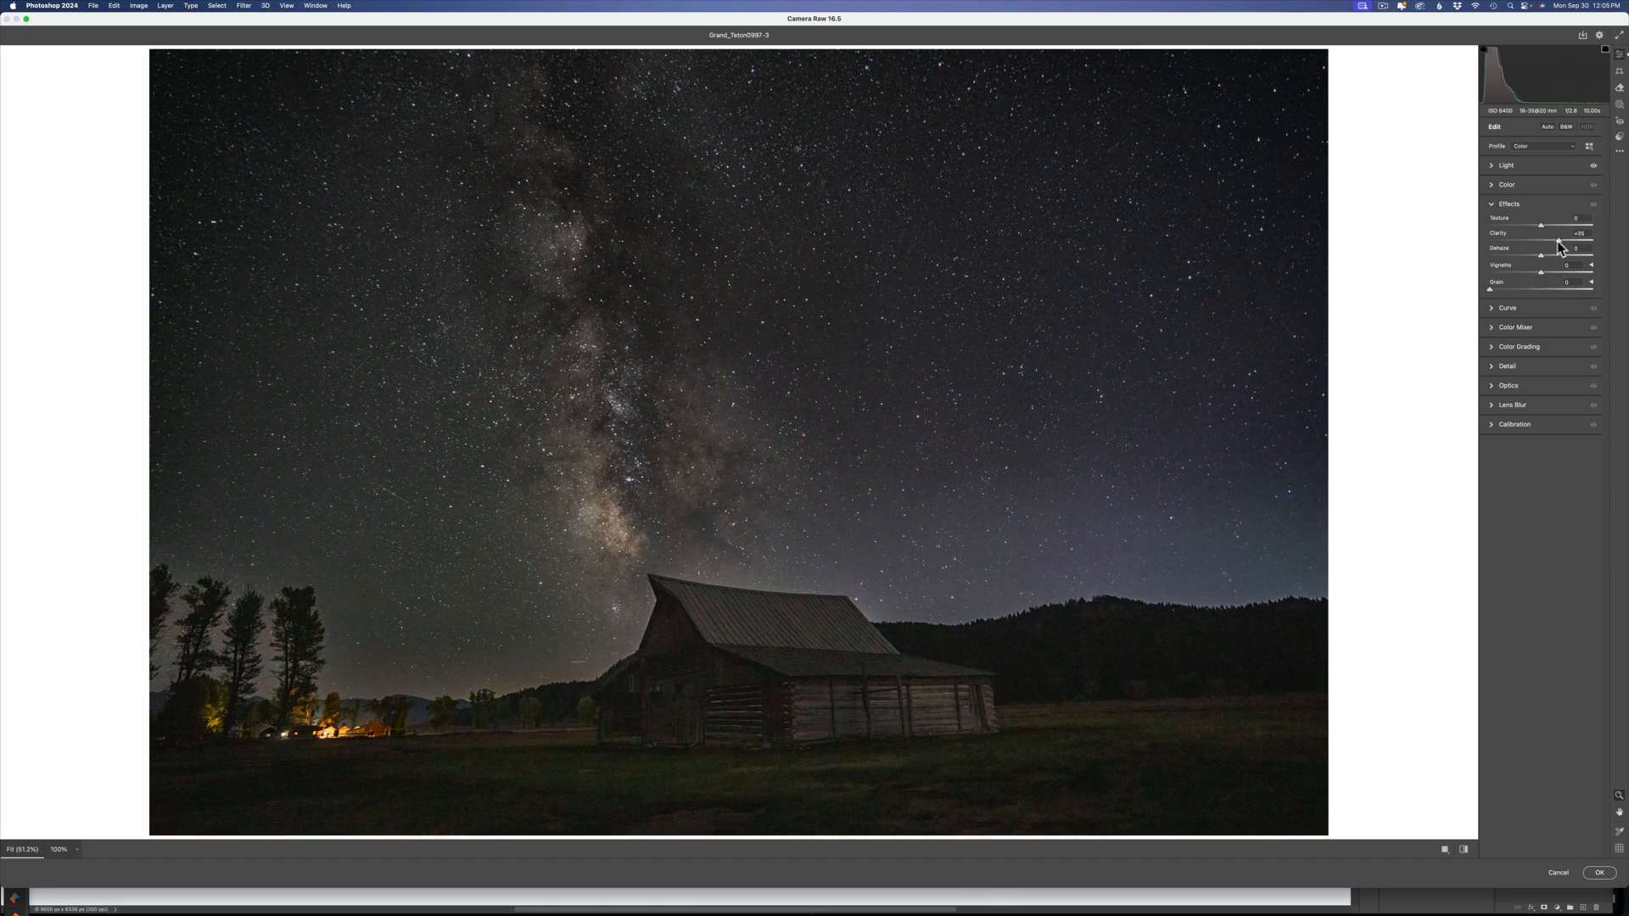
{"action": "left_click_drag", "start_coordinate": [1541, 241], "coordinate": [1543, 242]}
{"action": "left_click_drag", "start_coordinate": [1554, 256], "coordinate": [1562, 258]}
{"action": "left_click_drag", "start_coordinate": [1564, 259], "coordinate": [1562, 261]}
{"action": "left_click", "coordinate": [1597, 874]}
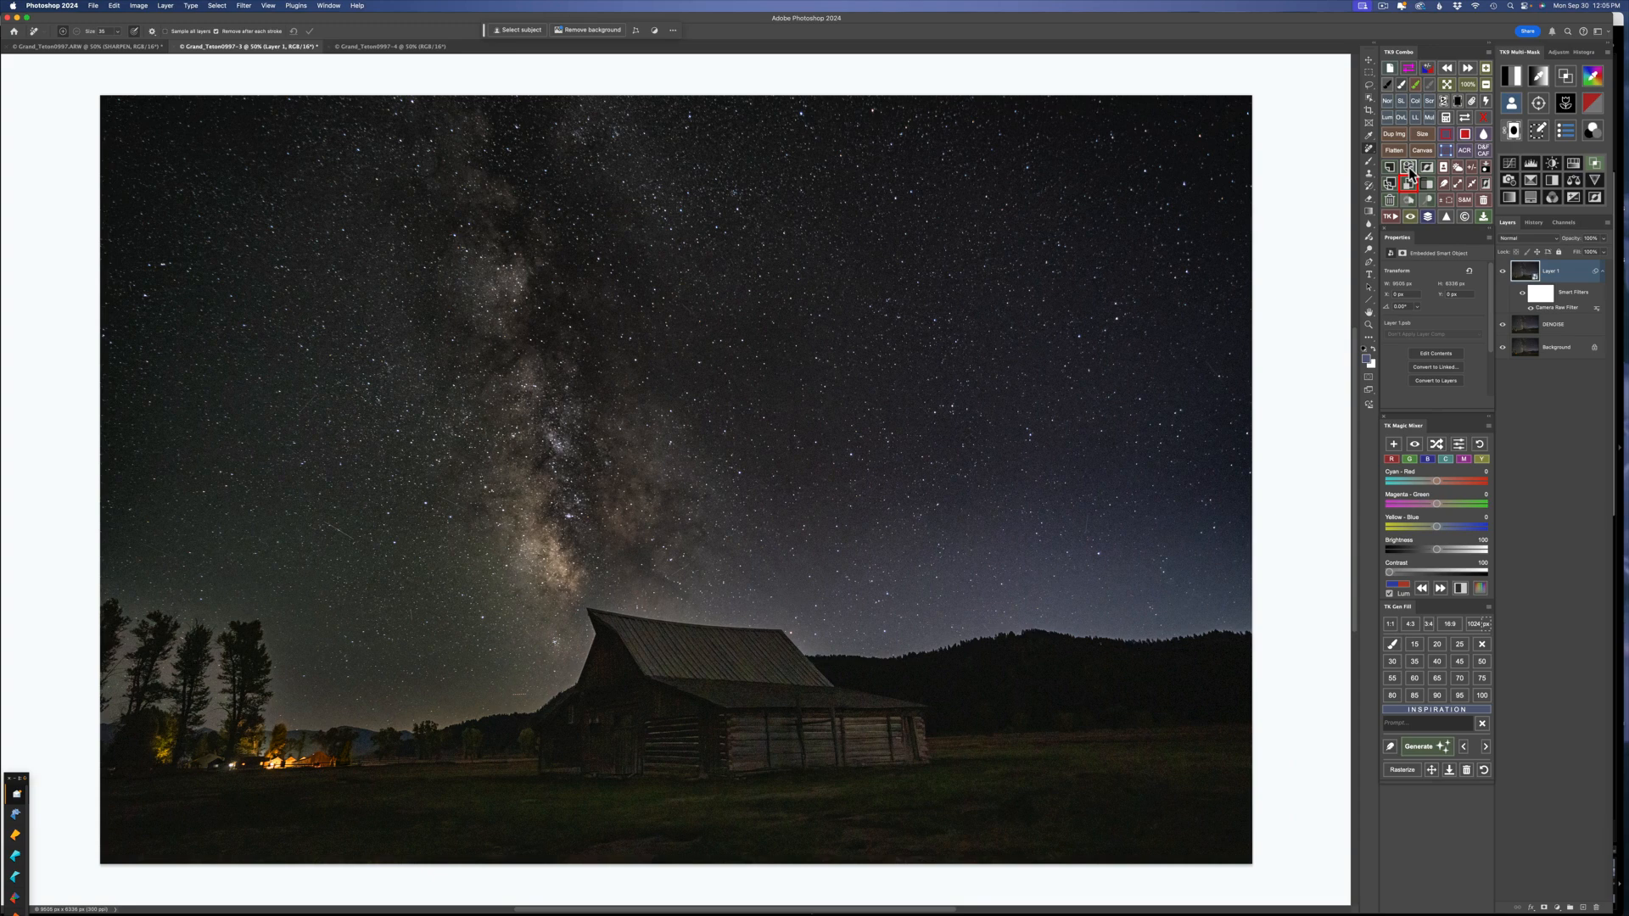
Step: Merge the visible layers into a new top layer and paint out the light streaks in the sky with the Remove tool
{"action": "left_click", "coordinate": [1406, 166]}
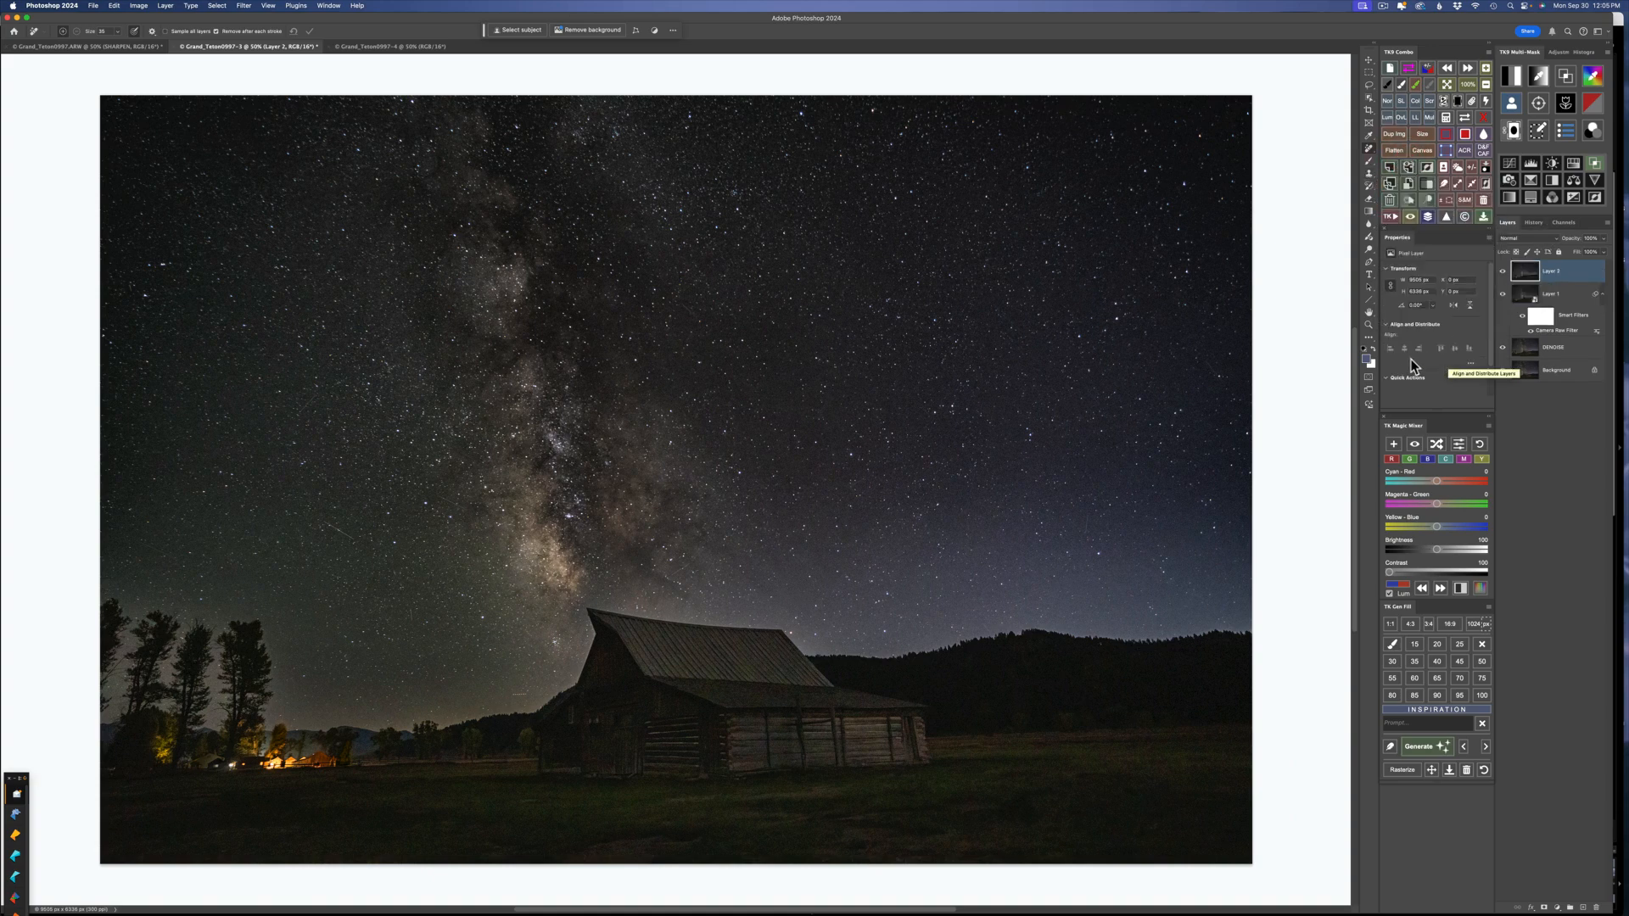
{"action": "right_click", "coordinate": [1368, 149]}
{"action": "left_click", "coordinate": [1420, 159]}
{"action": "mouse_move", "coordinate": [321, 521]}
{"action": "left_mouse_down"}
{"action": "mouse_move", "coordinate": [354, 540]}
{"action": "mouse_move", "coordinate": [331, 524]}
{"action": "left_mouse_up"}
{"action": "left_click_drag", "start_coordinate": [107, 338], "coordinate": [116, 352]}
{"action": "left_click_drag", "start_coordinate": [459, 508], "coordinate": [430, 497]}
{"action": "left_click_drag", "start_coordinate": [317, 392], "coordinate": [281, 417]}
{"action": "left_click_drag", "start_coordinate": [347, 376], "coordinate": [324, 389]}
Step: Convert the retouched top layer to a smart object and rename it as CLONE
{"action": "left_click", "coordinate": [1408, 184]}
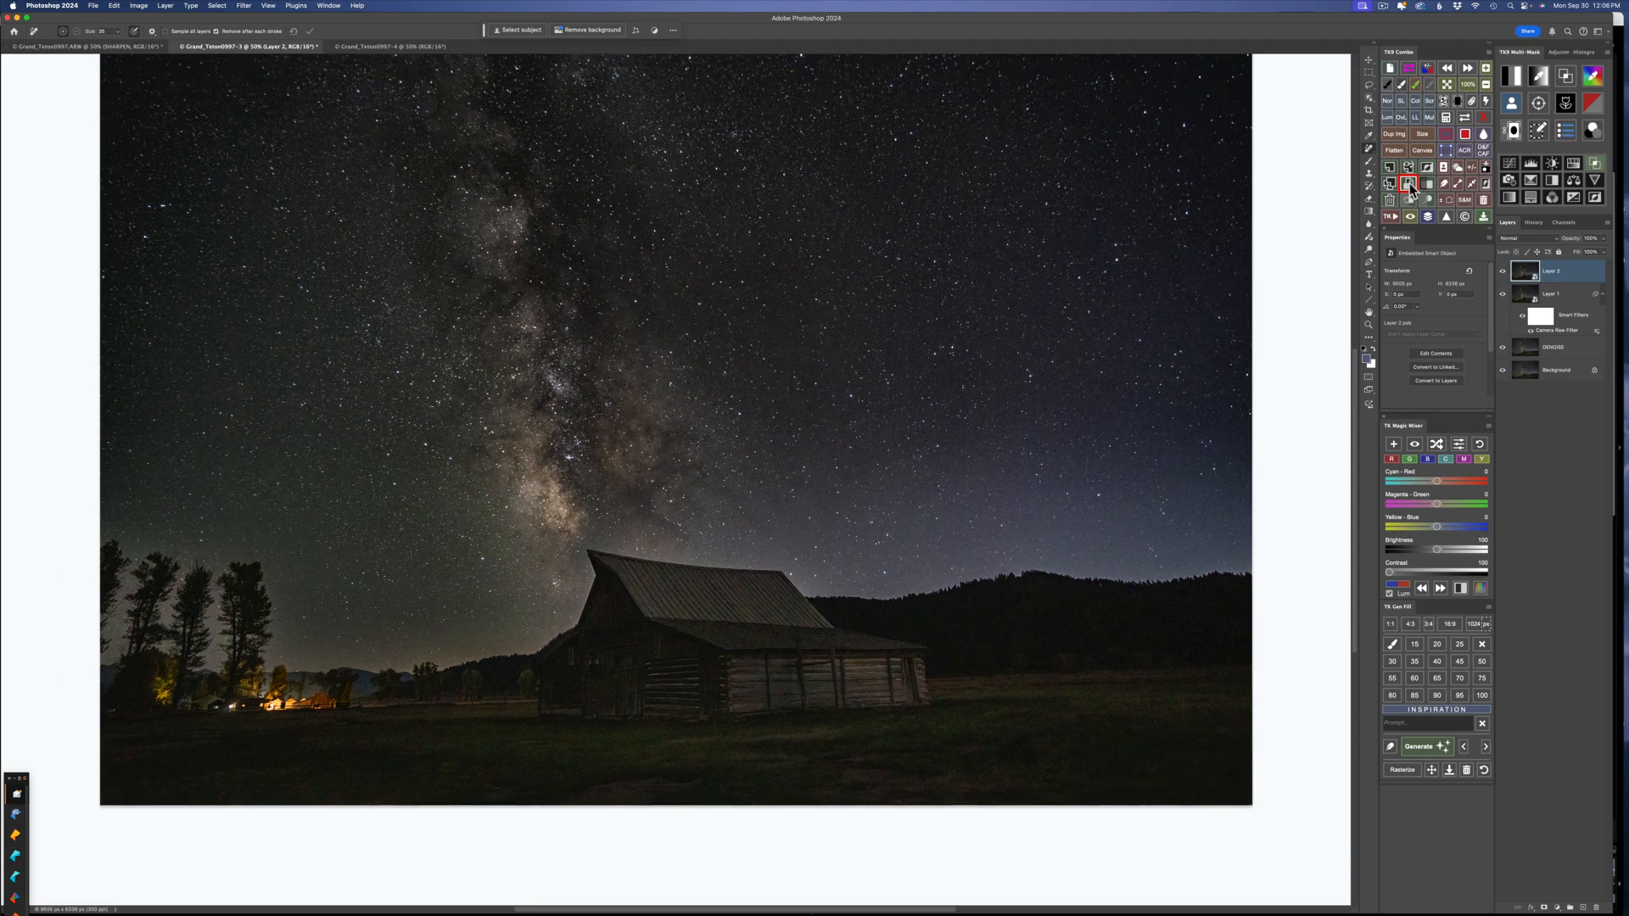
{"action": "double_click", "coordinate": [1553, 272]}
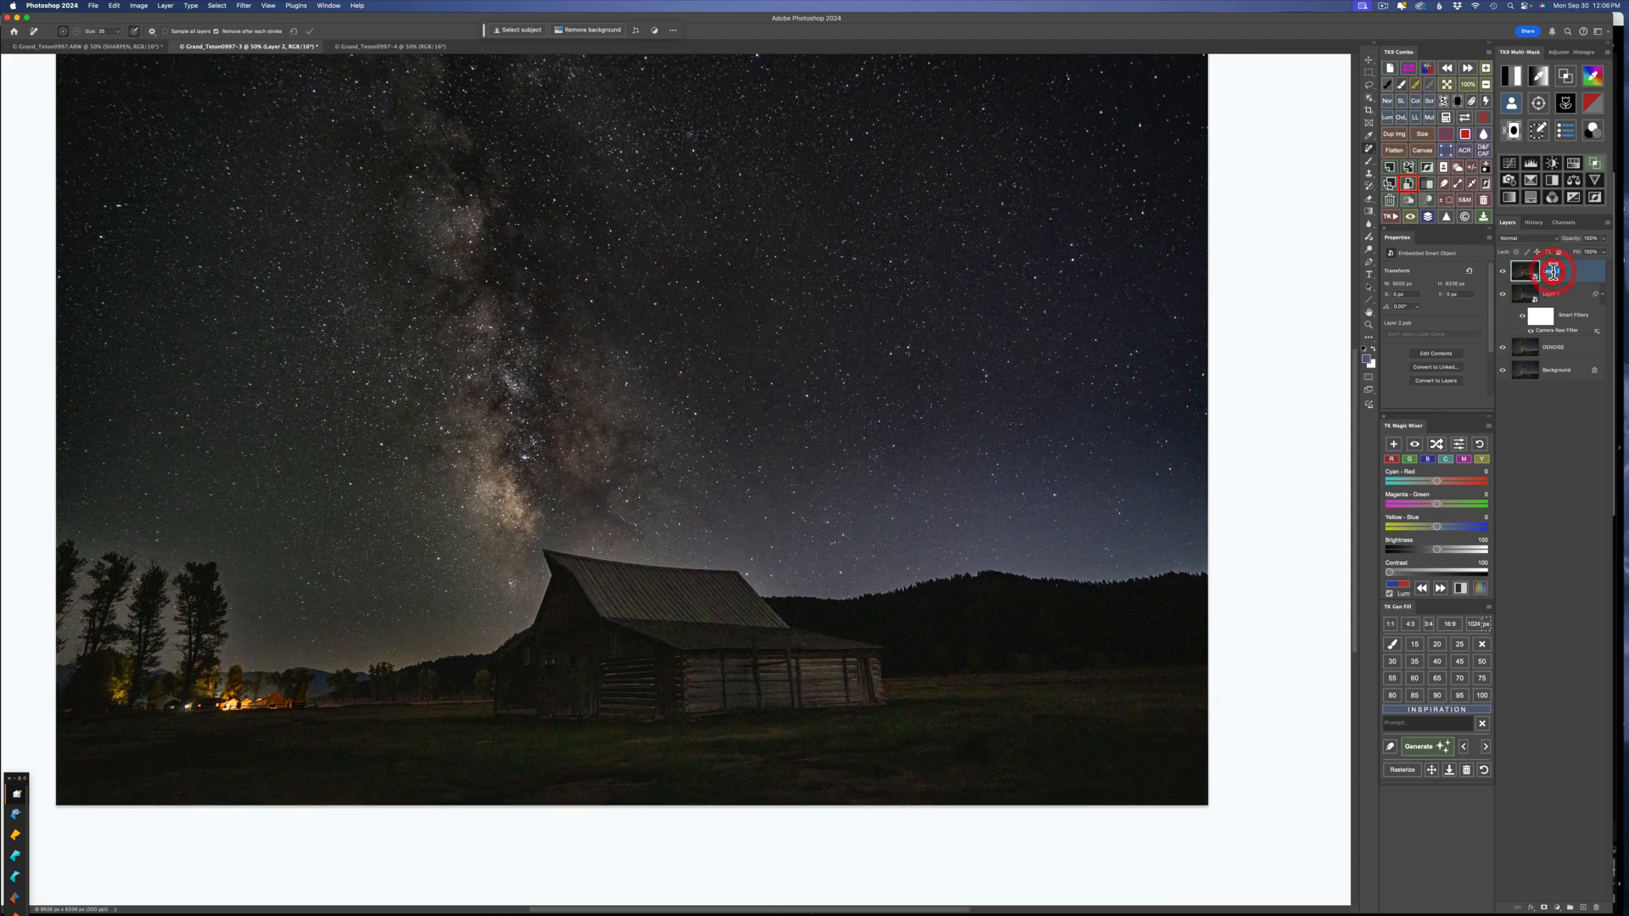
{"action": "type", "text": "c"}
{"action": "left_click", "coordinate": [1581, 279]}
{"action": "scroll", "coordinate": [1120, 369], "scroll_direction": "up", "scroll_amount": 2}
{"action": "scroll", "coordinate": [1120, 369], "scroll_direction": "left", "scroll_amount": 2}
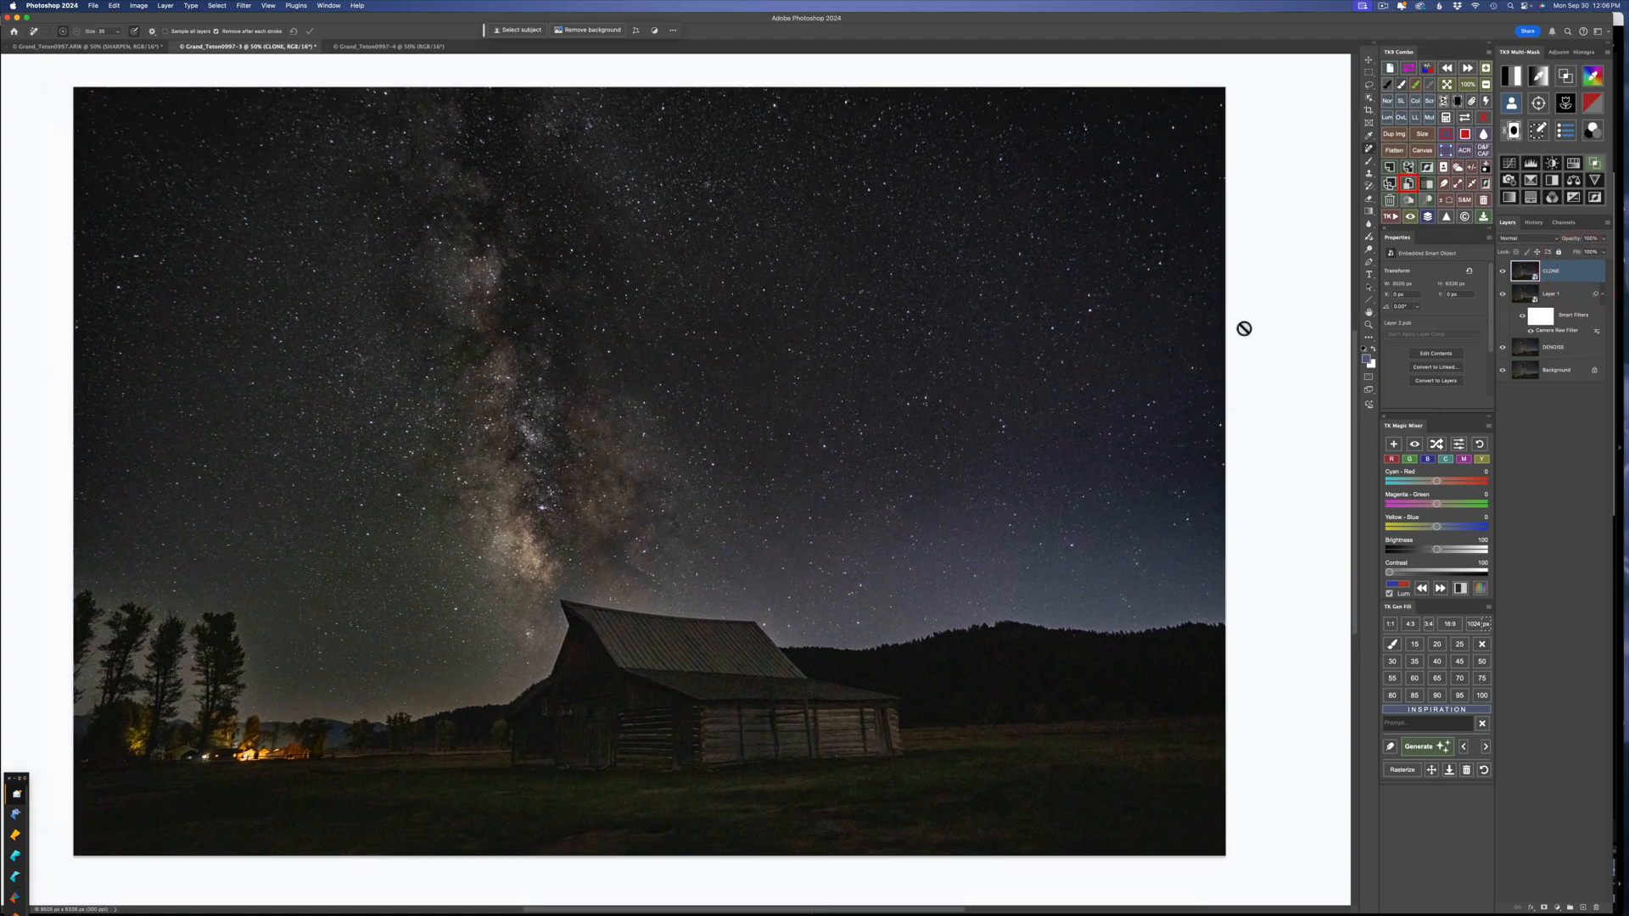
Step: Open the CLONE layer in Camera Raw and set Whites to about +51 and Blacks to about -11 using the clipping preview
{"action": "left_click", "coordinate": [1468, 152]}
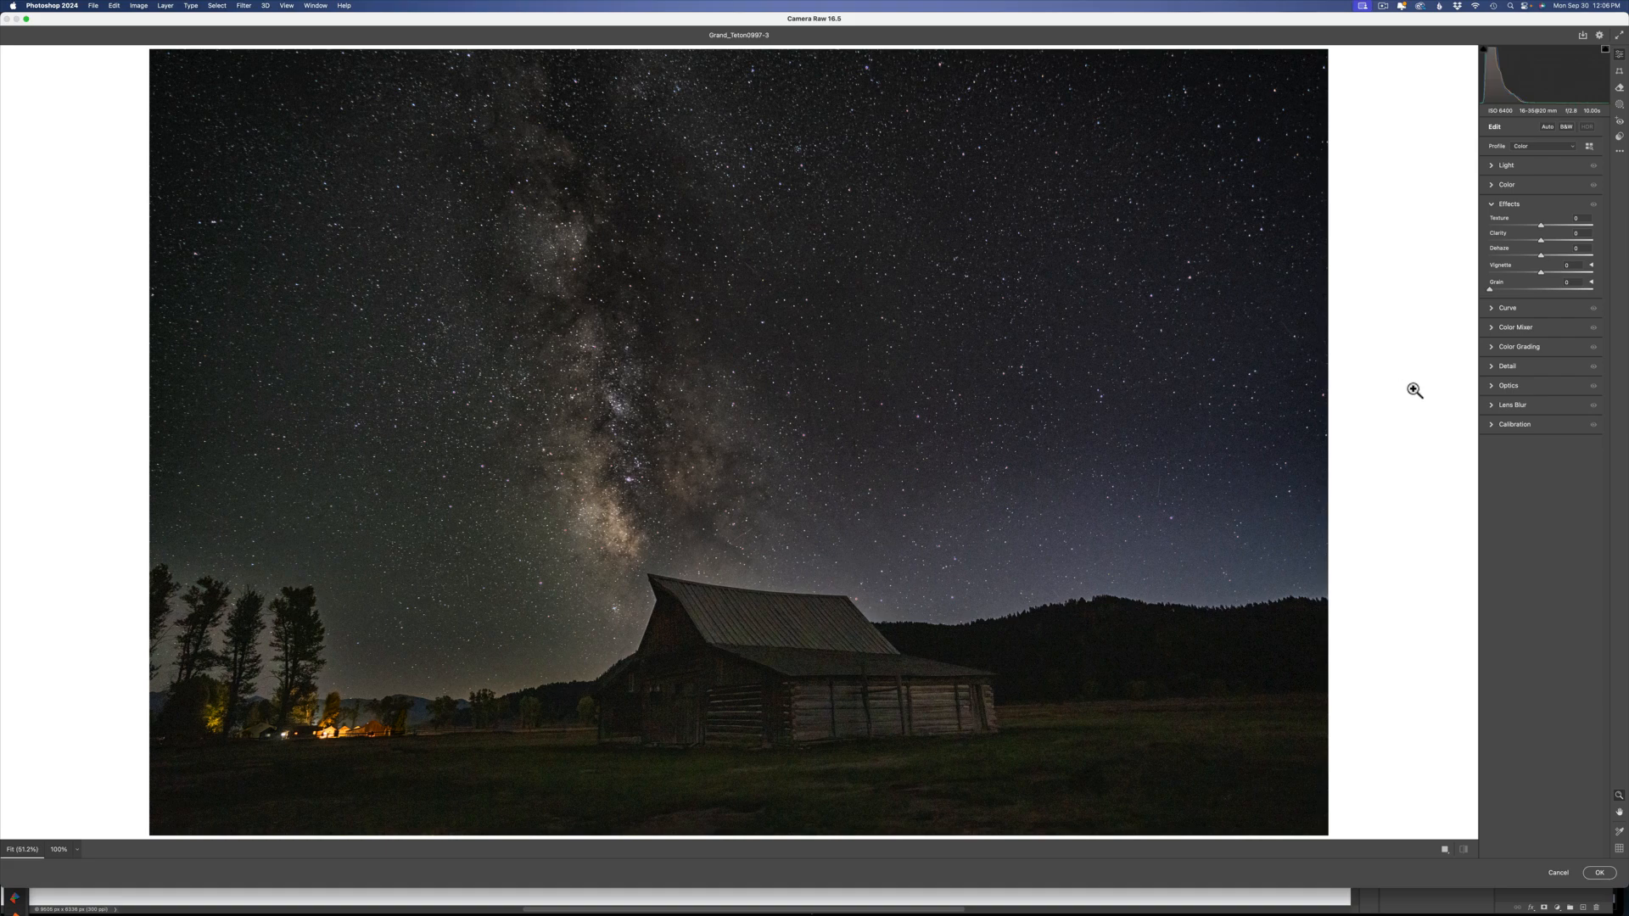
{"action": "left_click", "coordinate": [1502, 165]}
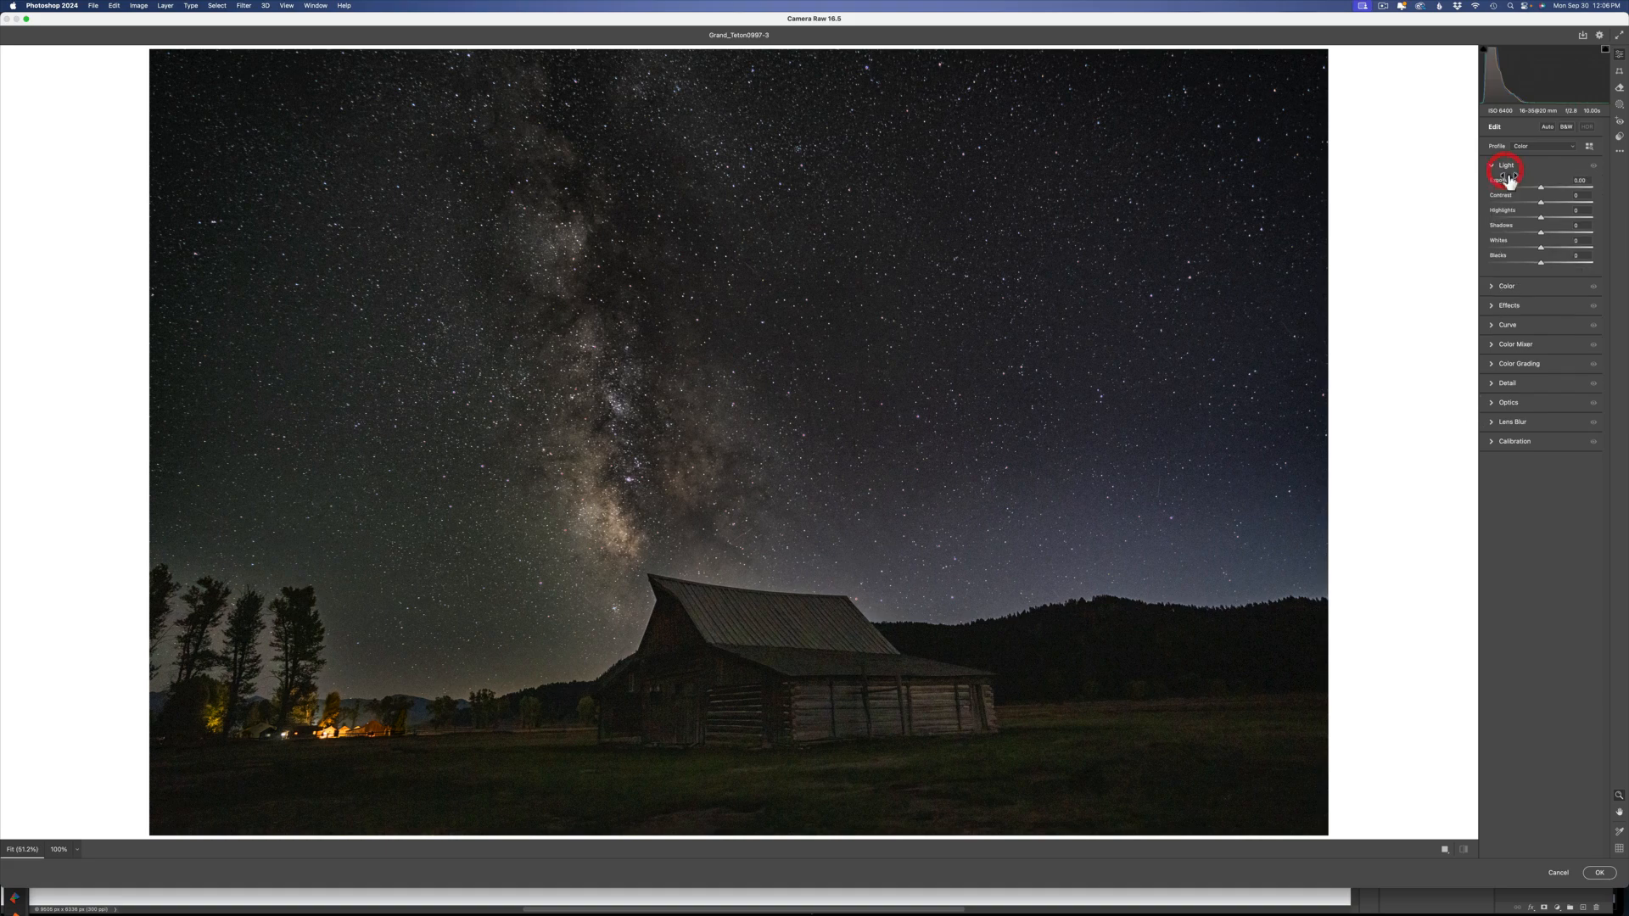
{"action": "left_click", "coordinate": [1542, 247], "text": "alt"}
{"action": "left_click_drag", "start_coordinate": [1542, 247], "coordinate": [1560, 248]}
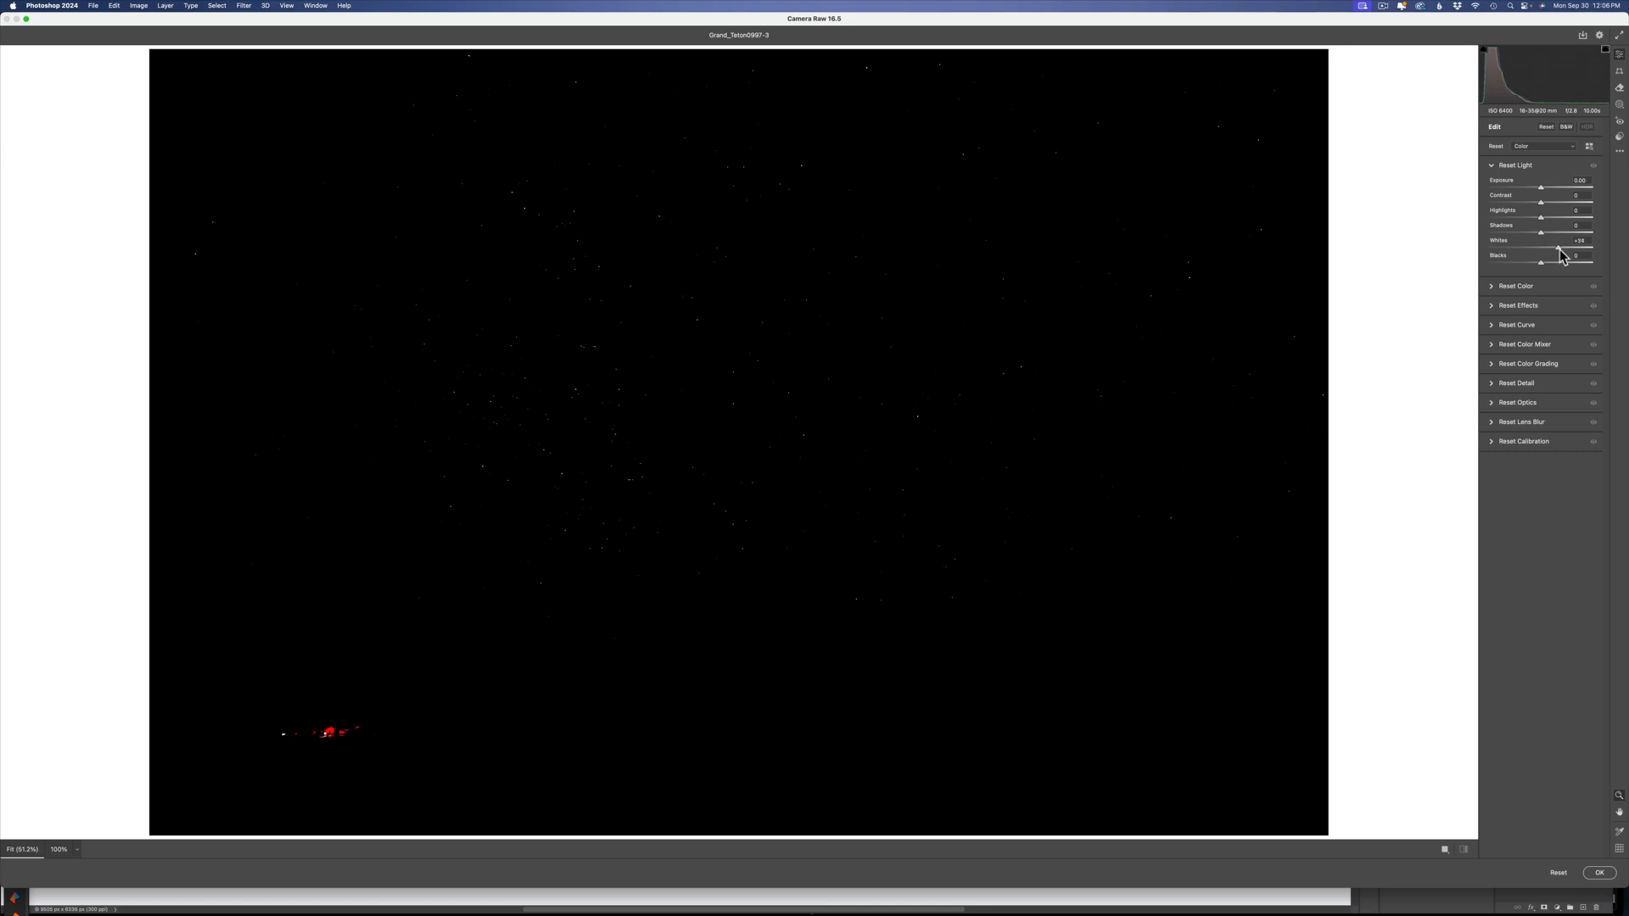
{"action": "mouse_move", "coordinate": [1558, 249]}
{"action": "left_mouse_down"}
{"action": "mouse_move", "coordinate": [1576, 252]}
{"action": "mouse_move", "coordinate": [1534, 264]}
{"action": "left_mouse_up"}
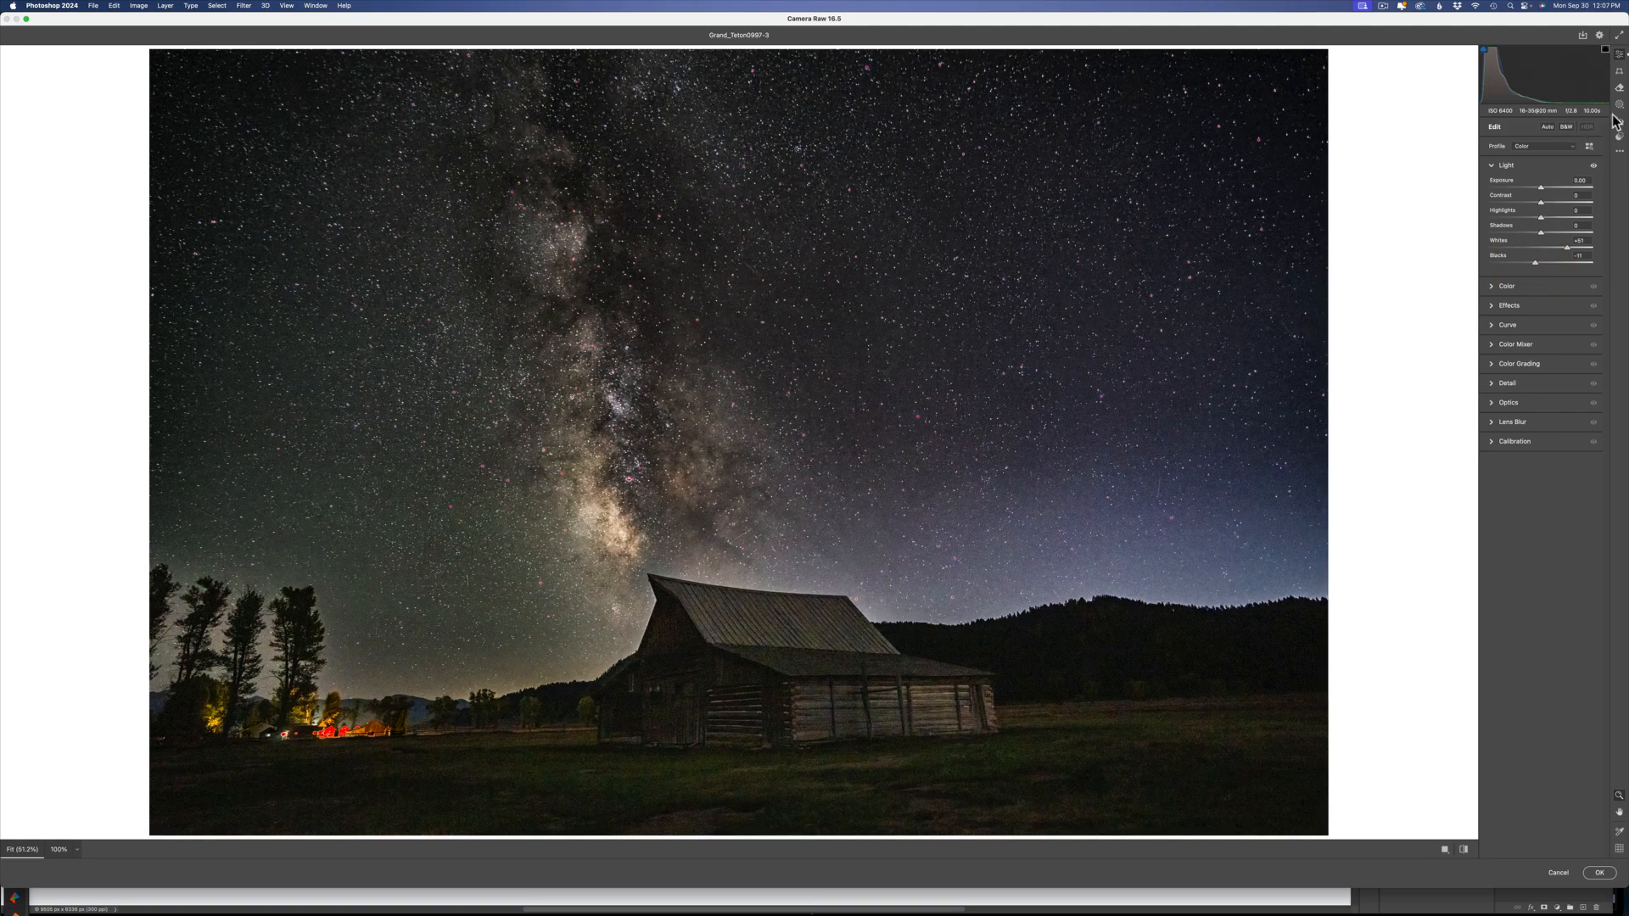
Step: Create an Objects mask over the bright red and orange lights beside the trees
{"action": "key", "text": "ctrl+Up"}
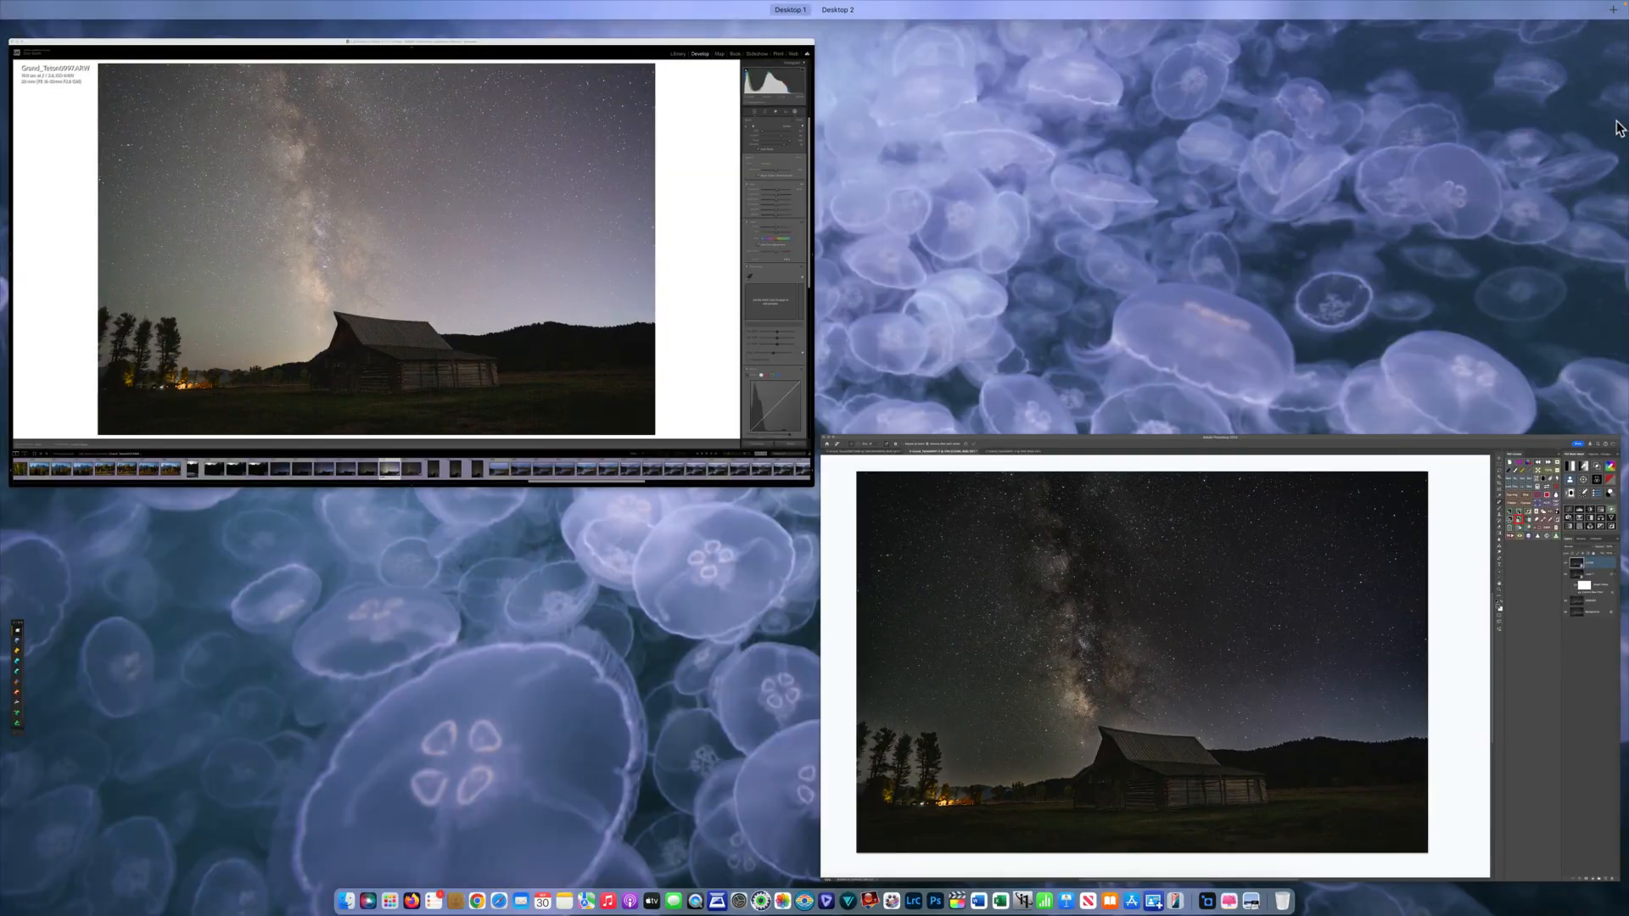
{"action": "left_click", "coordinate": [1357, 587]}
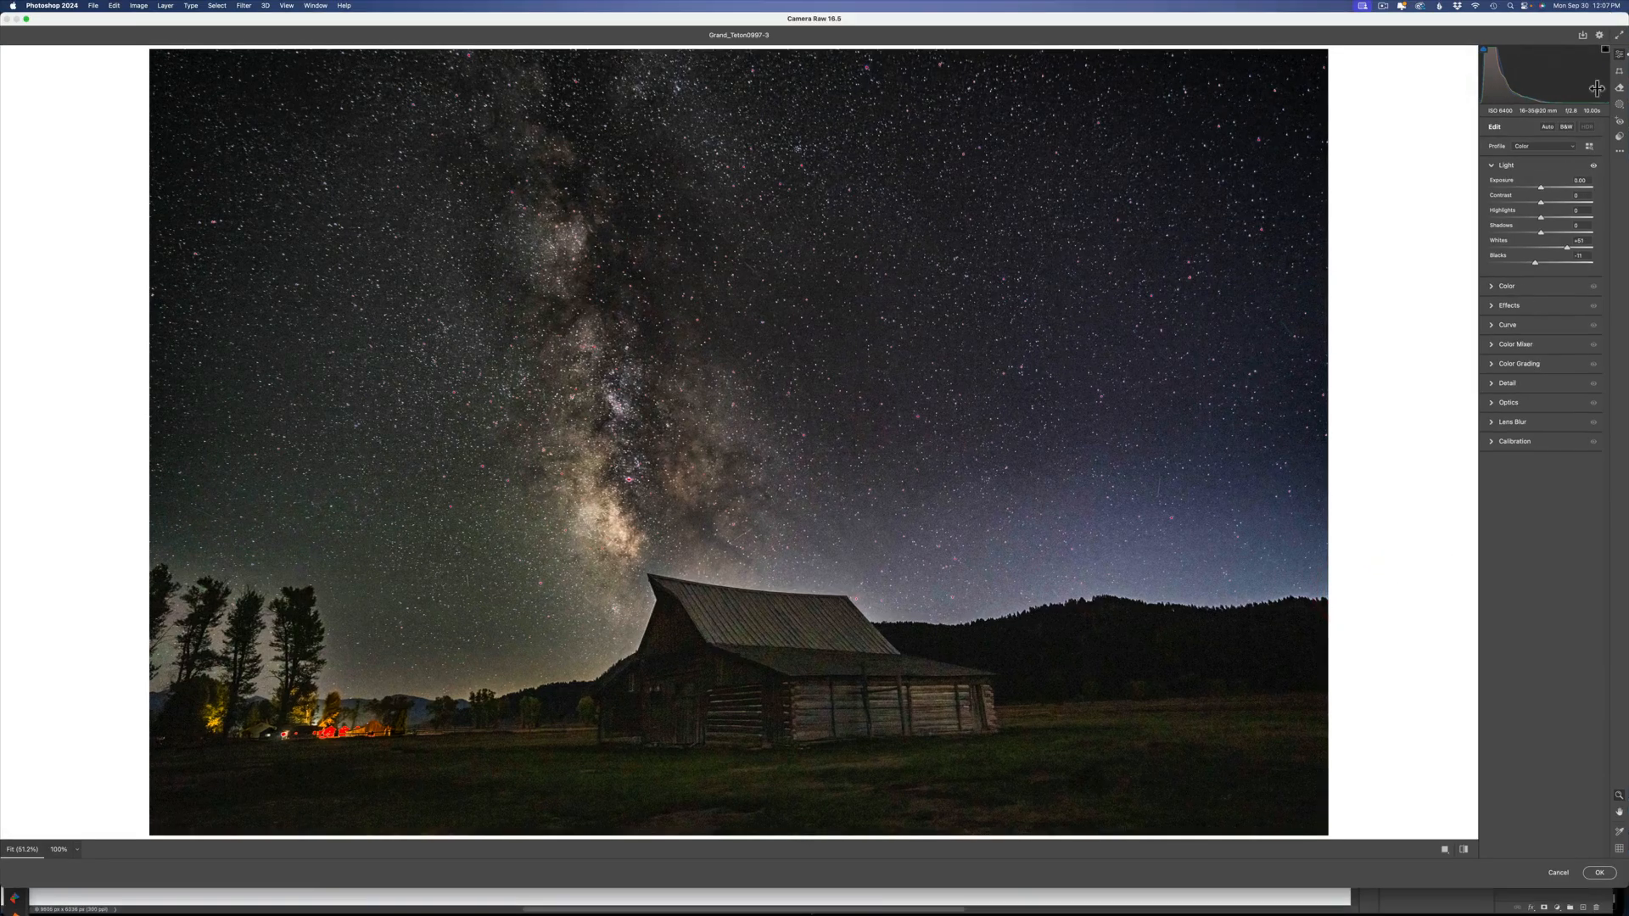
{"action": "left_click", "coordinate": [1618, 104]}
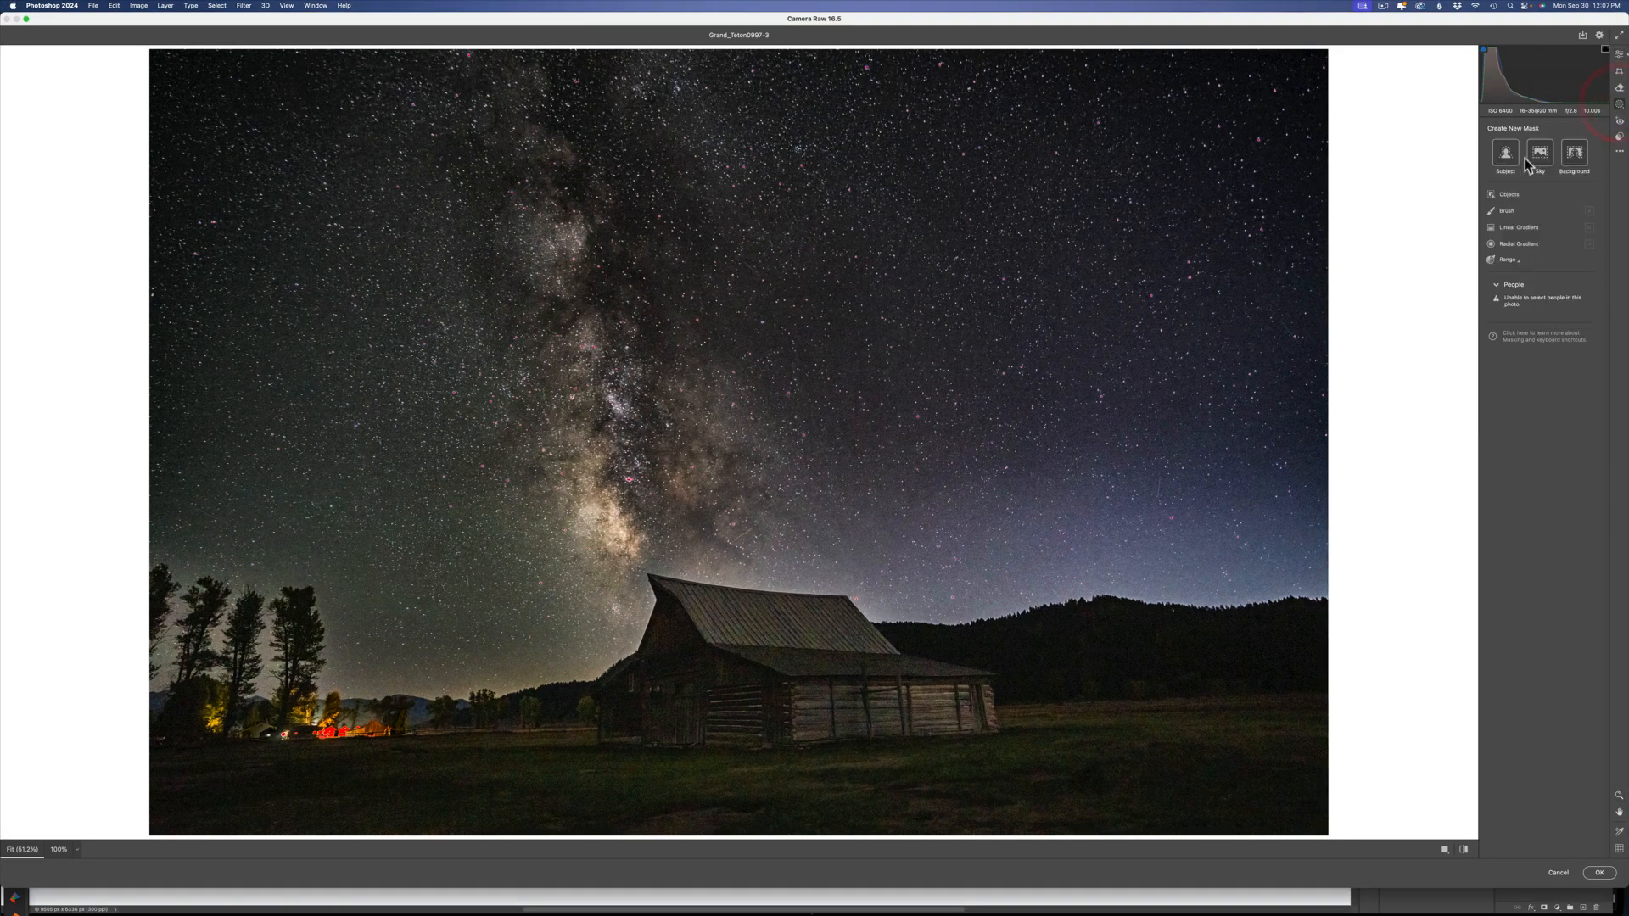
{"action": "left_click", "coordinate": [1508, 196]}
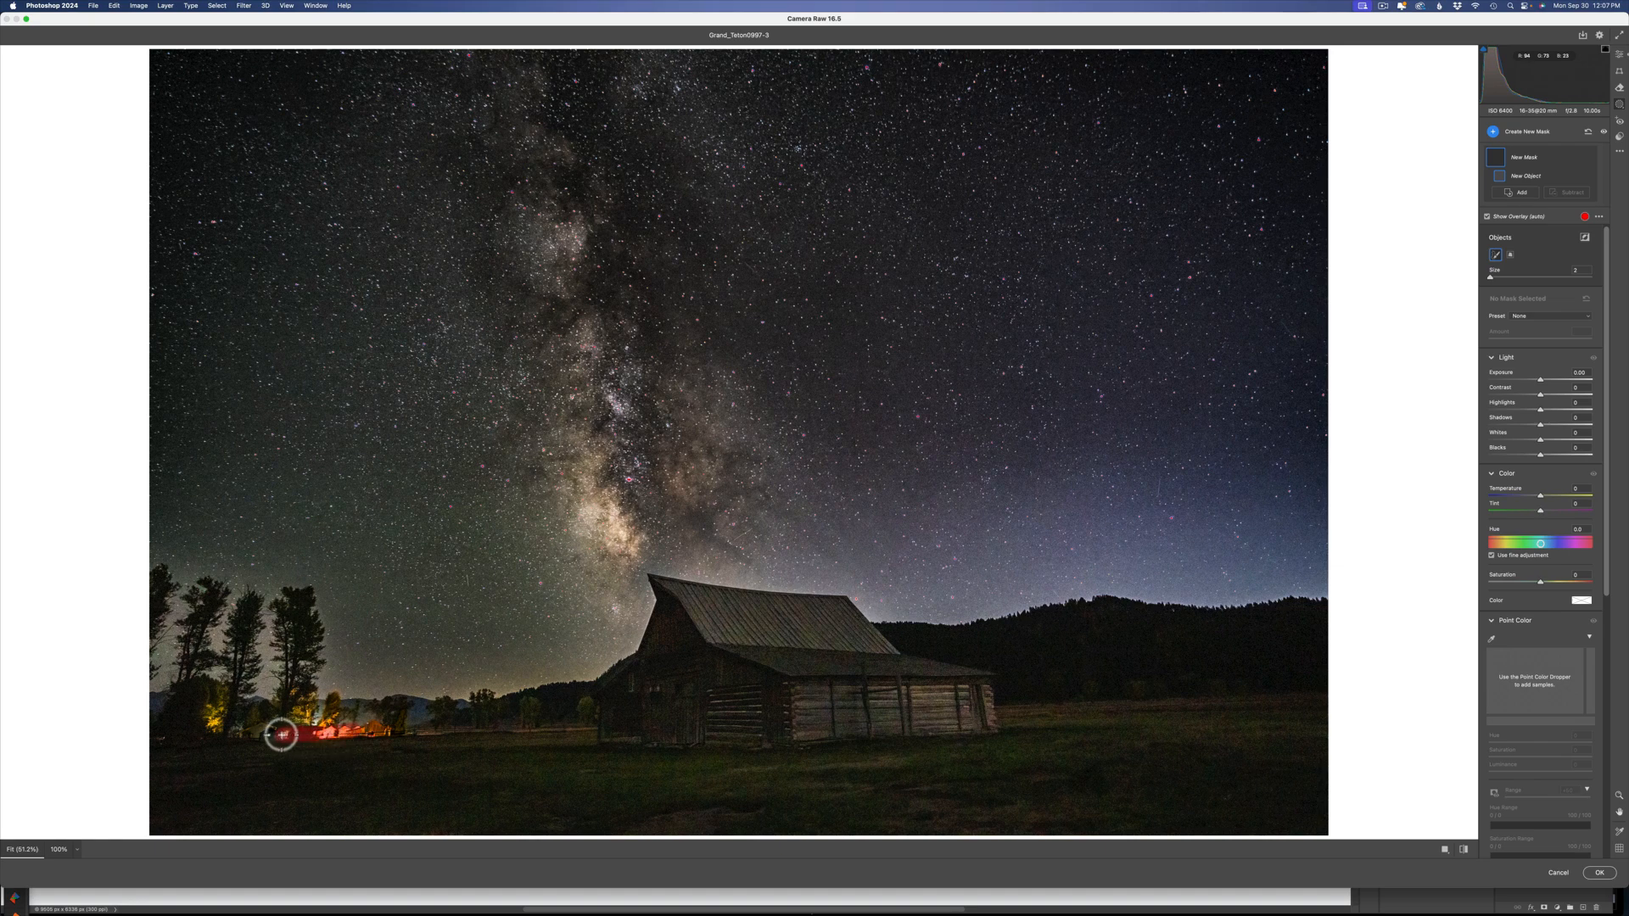
{"action": "left_click_drag", "start_coordinate": [280, 735], "coordinate": [389, 741]}
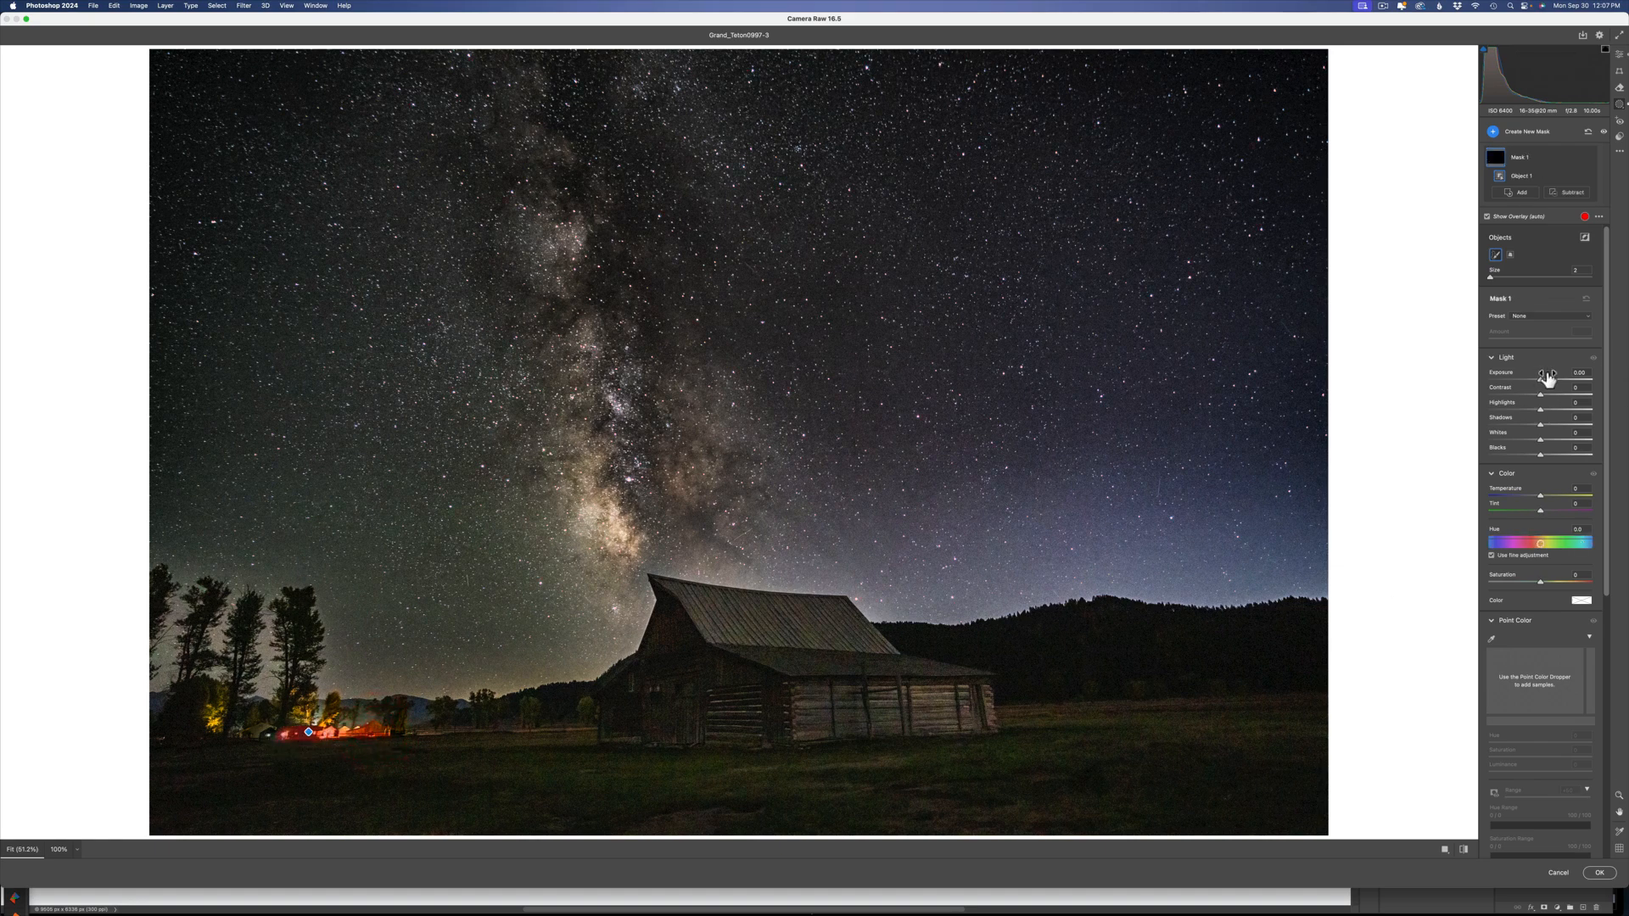
Step: Lower the Exposure and Highlights of the masked lights and apply the Camera Raw filter
{"action": "left_click_drag", "start_coordinate": [1540, 379], "coordinate": [1525, 379]}
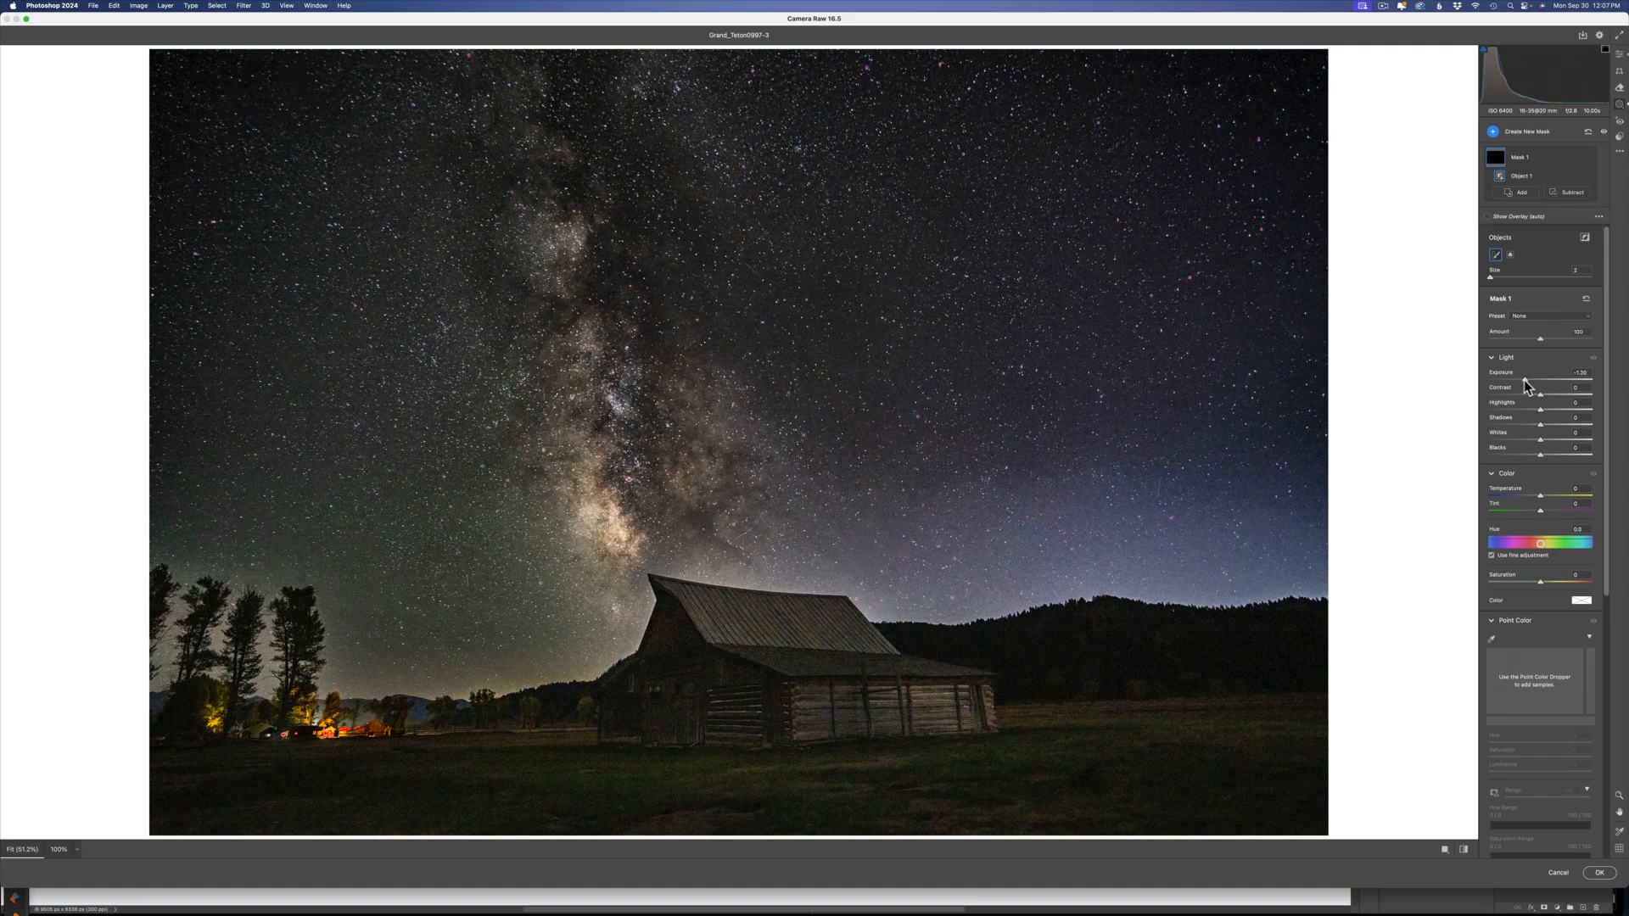
{"action": "left_click_drag", "start_coordinate": [1540, 410], "coordinate": [1506, 407]}
{"action": "left_click_drag", "start_coordinate": [1525, 378], "coordinate": [1510, 380]}
{"action": "left_click", "coordinate": [1599, 873]}
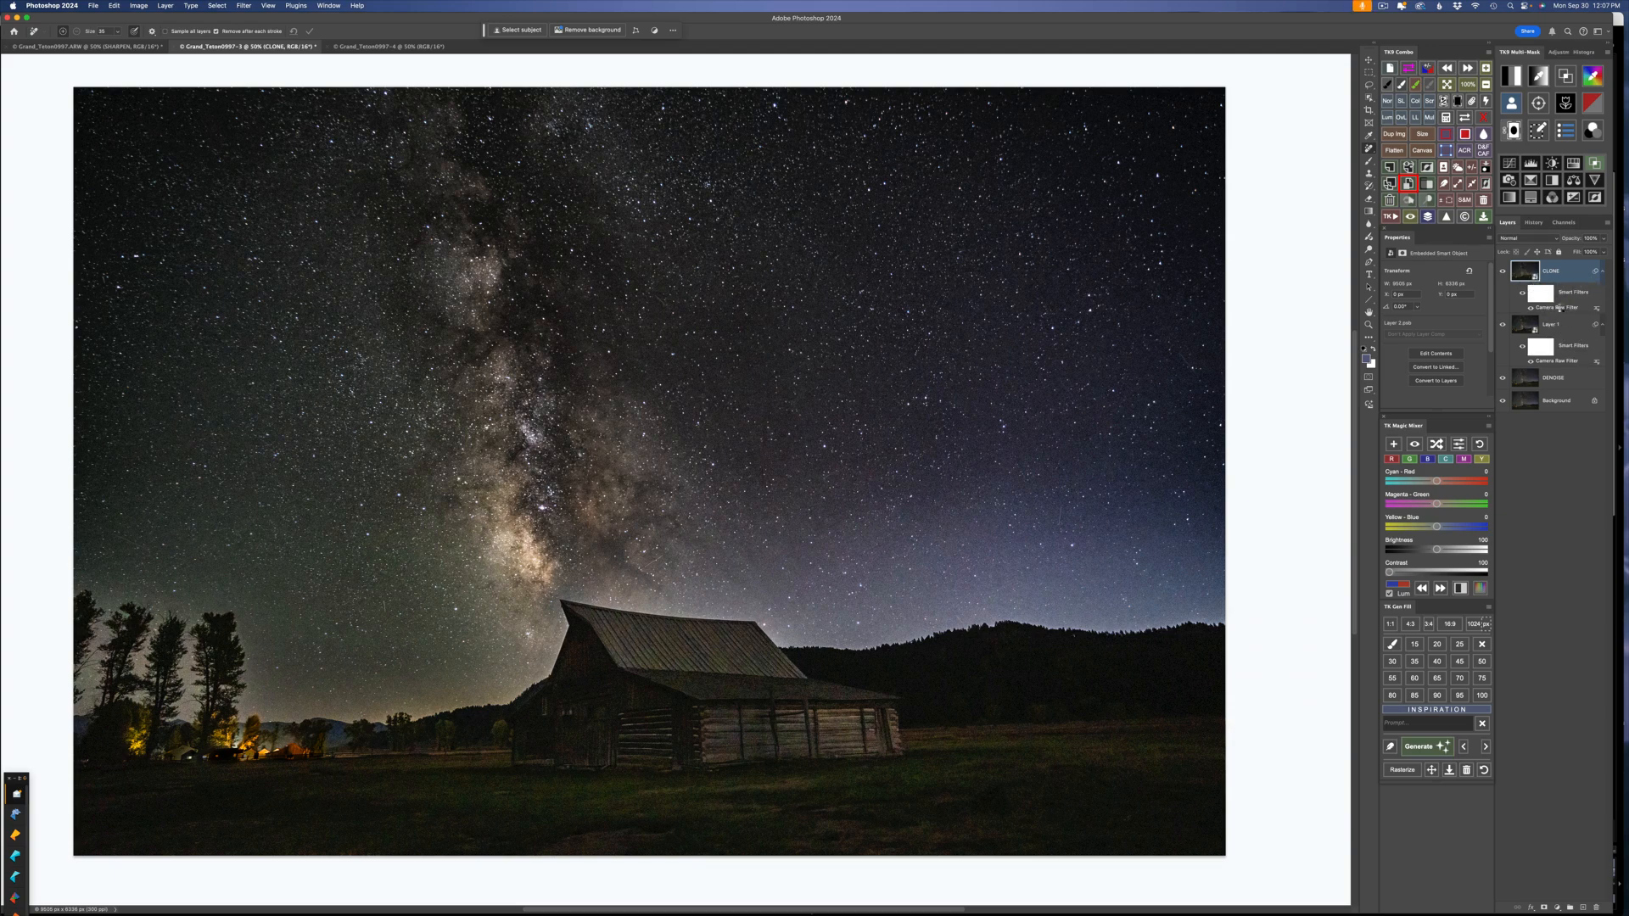
Step: Reopen the CLONE layer's Camera Raw filter, reduce Clarity to about -38, adjust Dehaze, and apply the changes
{"action": "double_click", "coordinate": [1560, 307]}
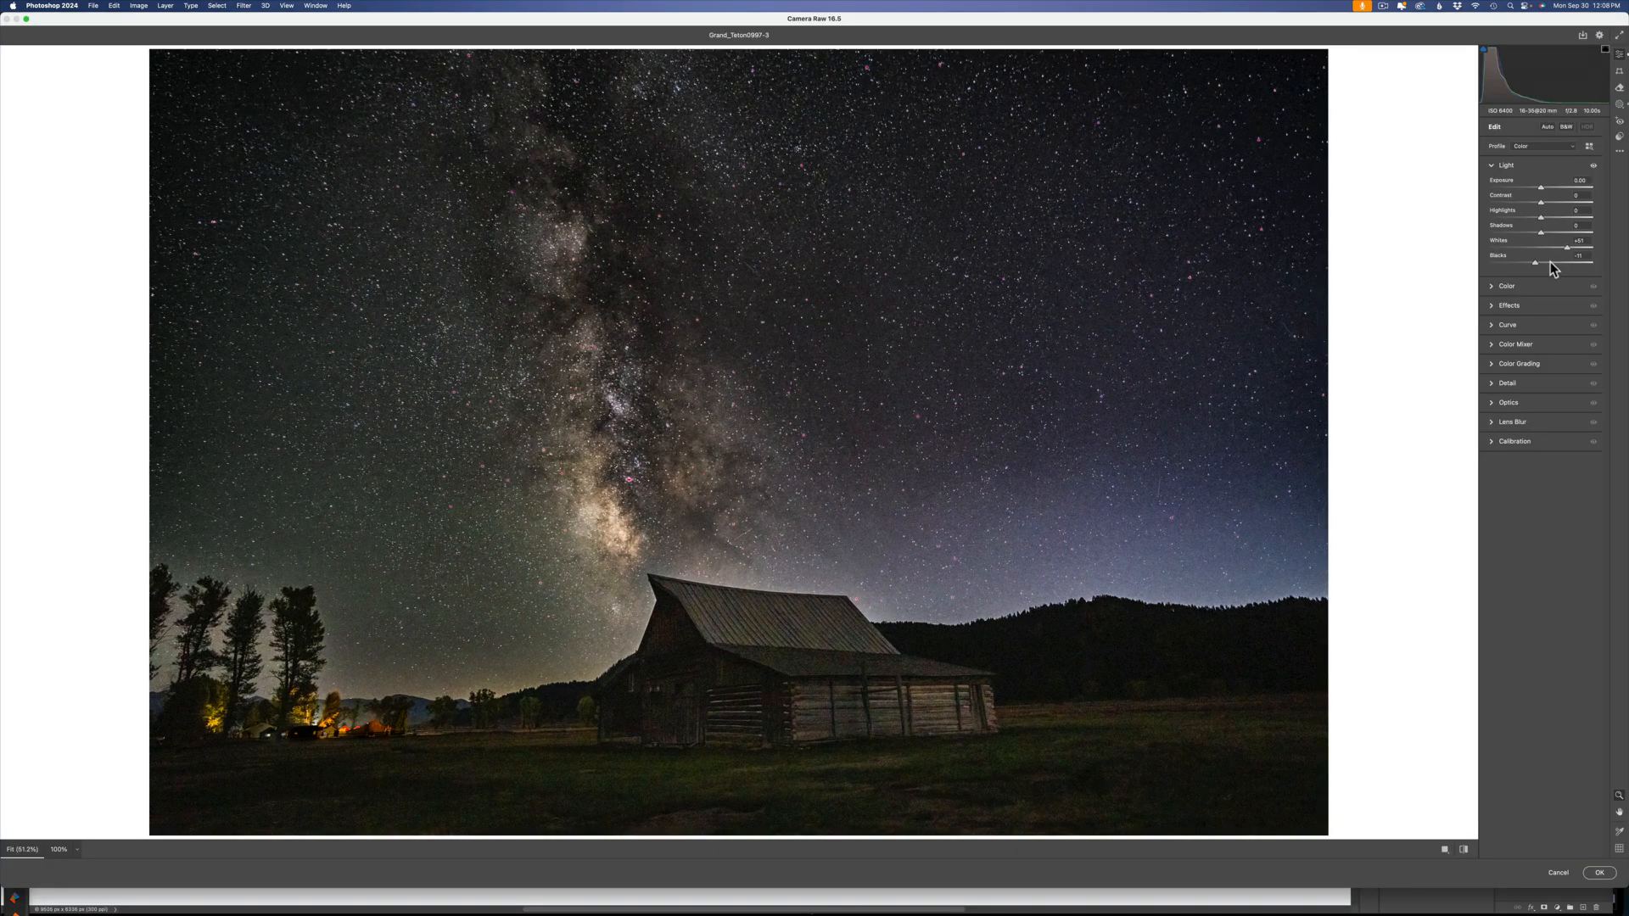
{"action": "left_click", "coordinate": [1493, 308]}
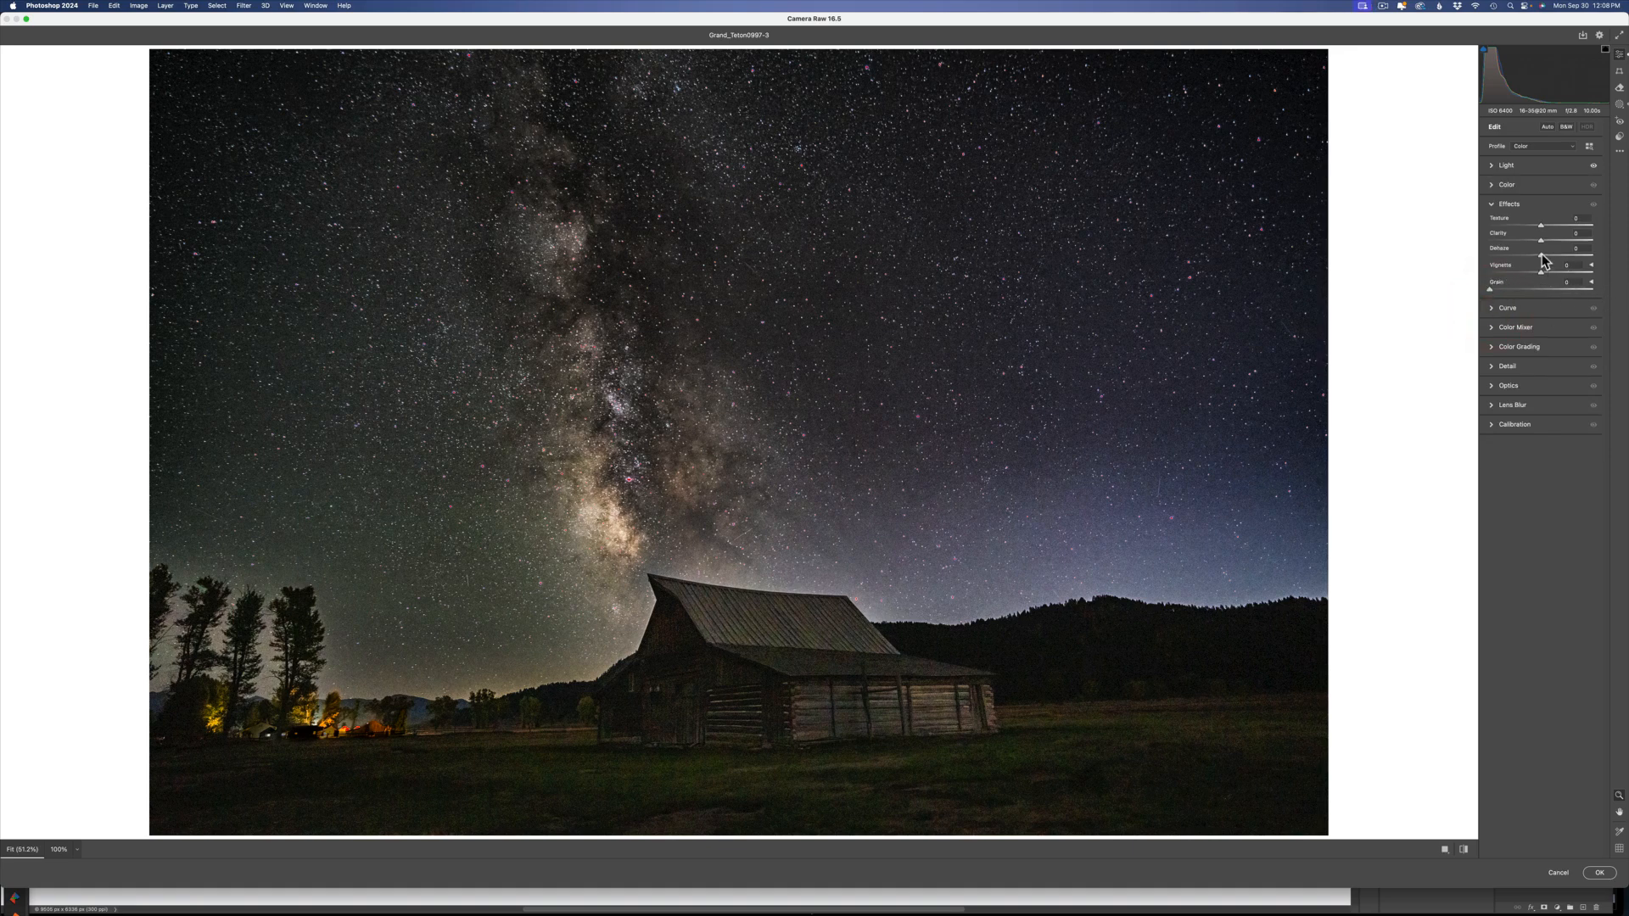
{"action": "left_click_drag", "start_coordinate": [1541, 240], "coordinate": [1529, 248]}
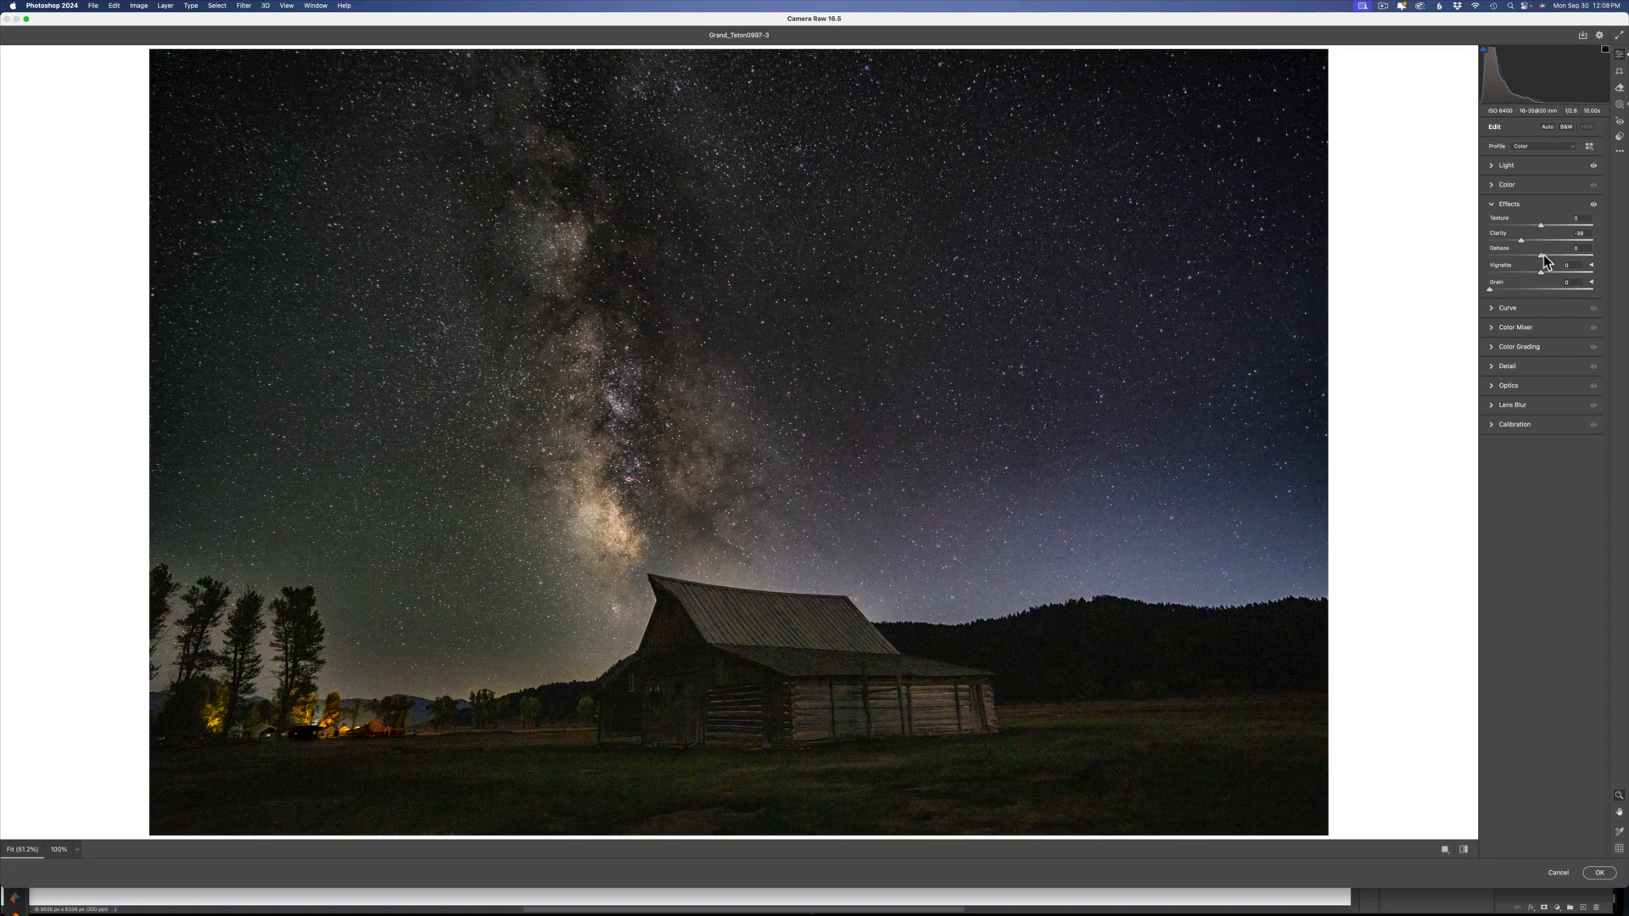
{"action": "left_click_drag", "start_coordinate": [1565, 259], "coordinate": [1530, 261]}
{"action": "left_click", "coordinate": [1599, 873]}
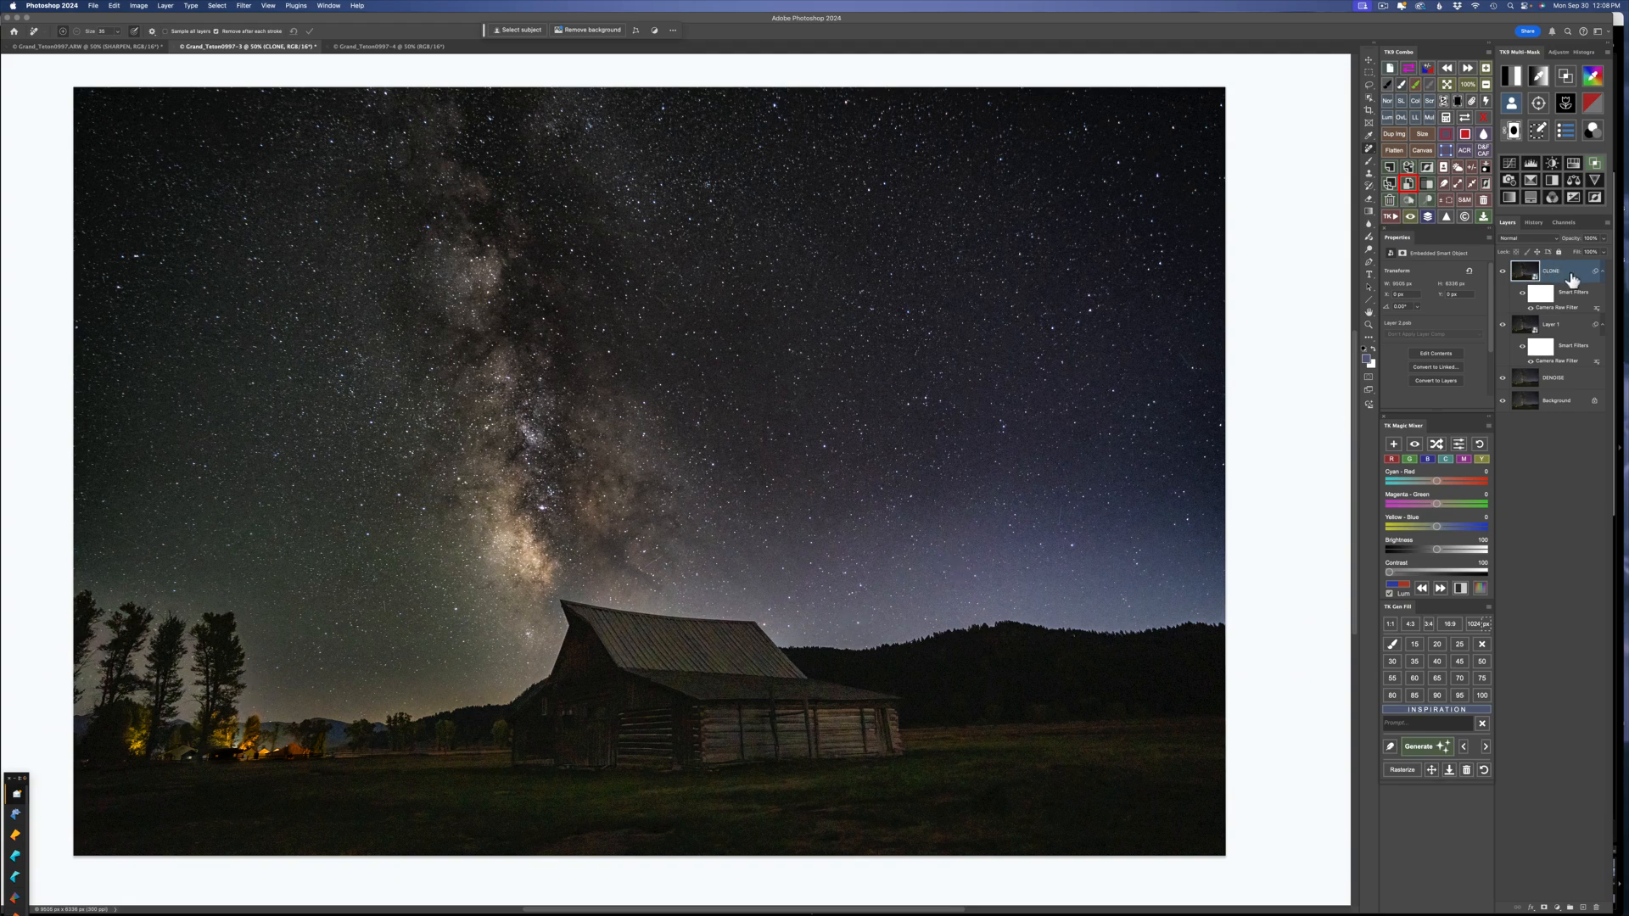
Step: Stamp the visible layers into a new merged layer and remove the streak from the sky above the mountain ridge with the Remove tool
{"action": "left_click", "coordinate": [1372, 150]}
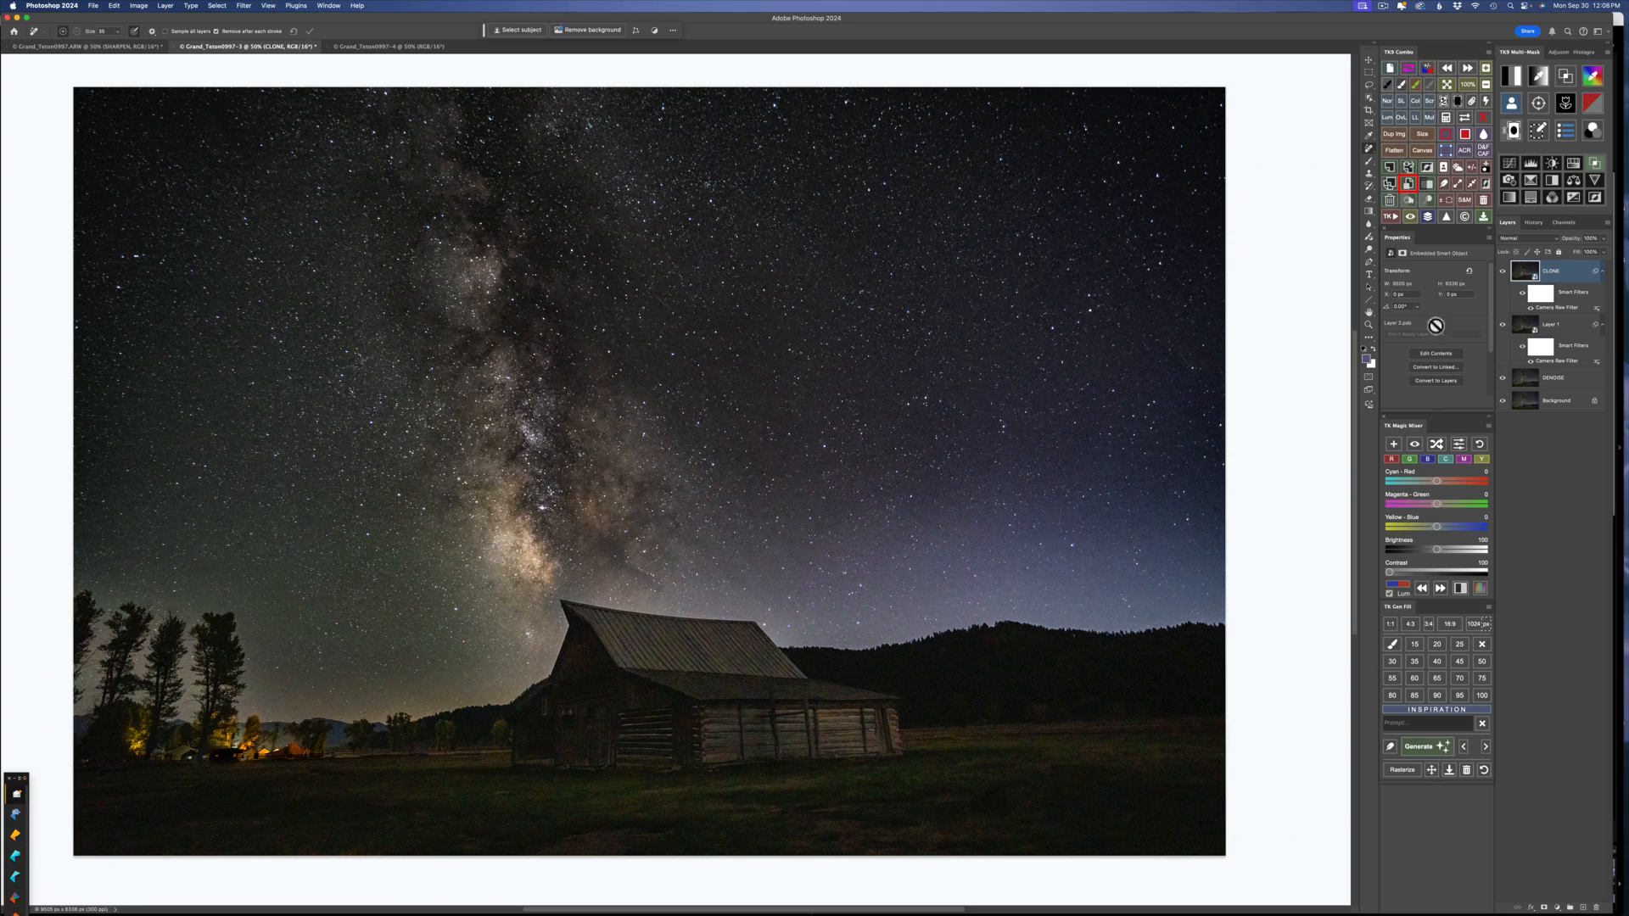
{"action": "left_click", "coordinate": [1407, 168]}
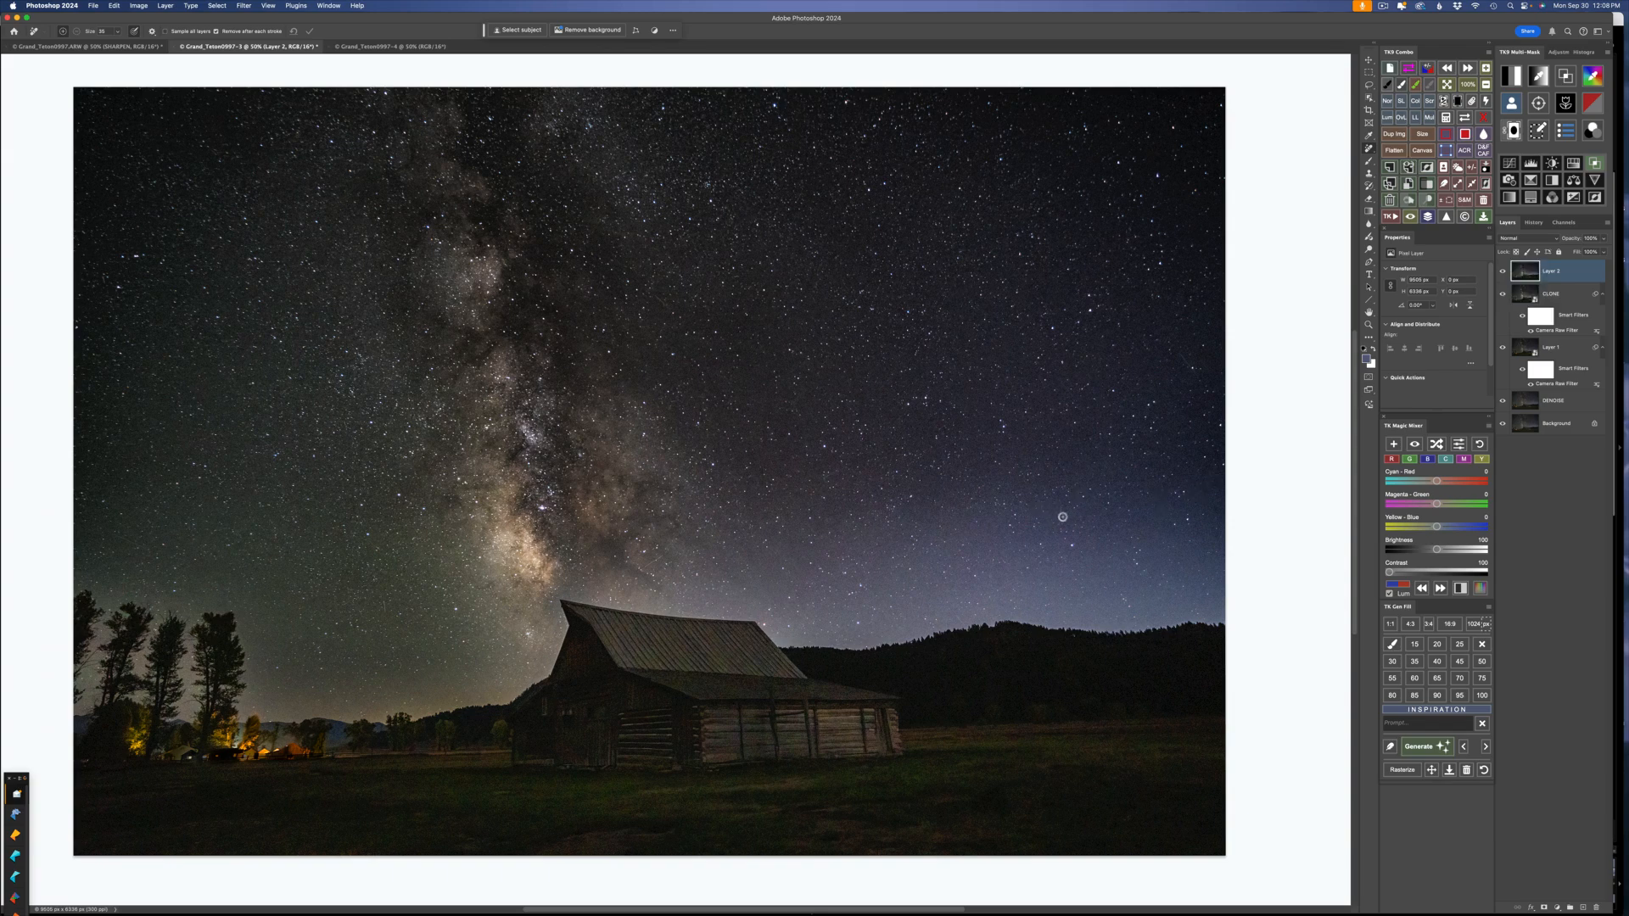
{"action": "left_click_drag", "start_coordinate": [1062, 507], "coordinate": [1059, 526]}
Step: Stamp another merged layer and denoise it in Topaz Photo AI using the Strong model with Strength 21 and Original detail 54
{"action": "left_click", "coordinate": [1411, 169]}
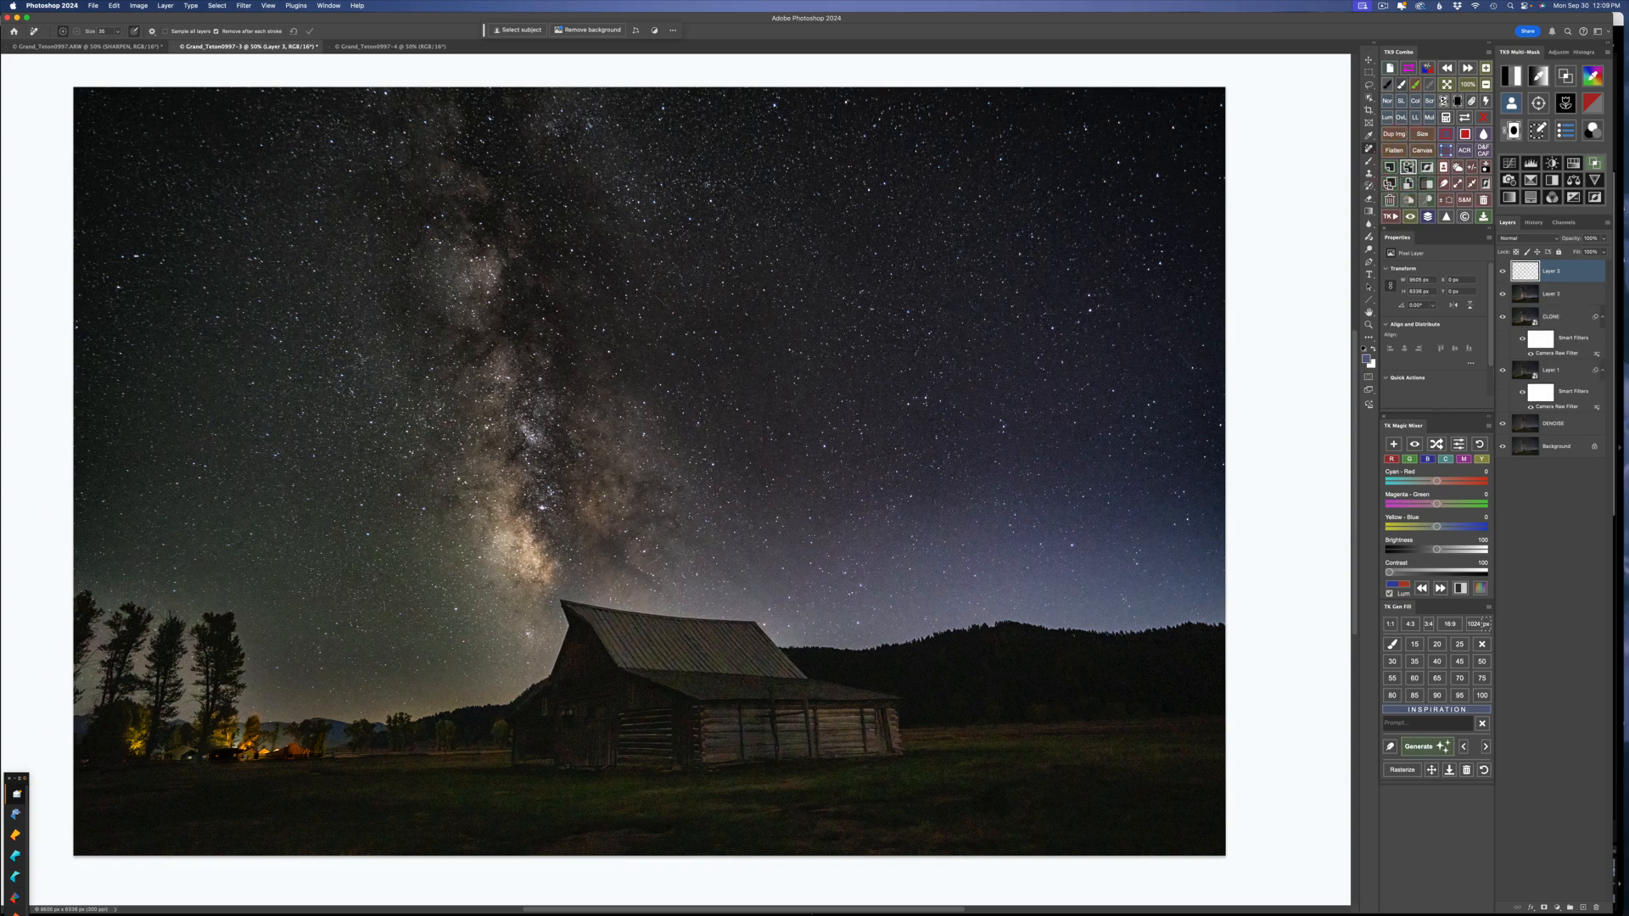
{"action": "left_click", "coordinate": [243, 5]}
{"action": "mouse_move", "coordinate": [307, 246]}
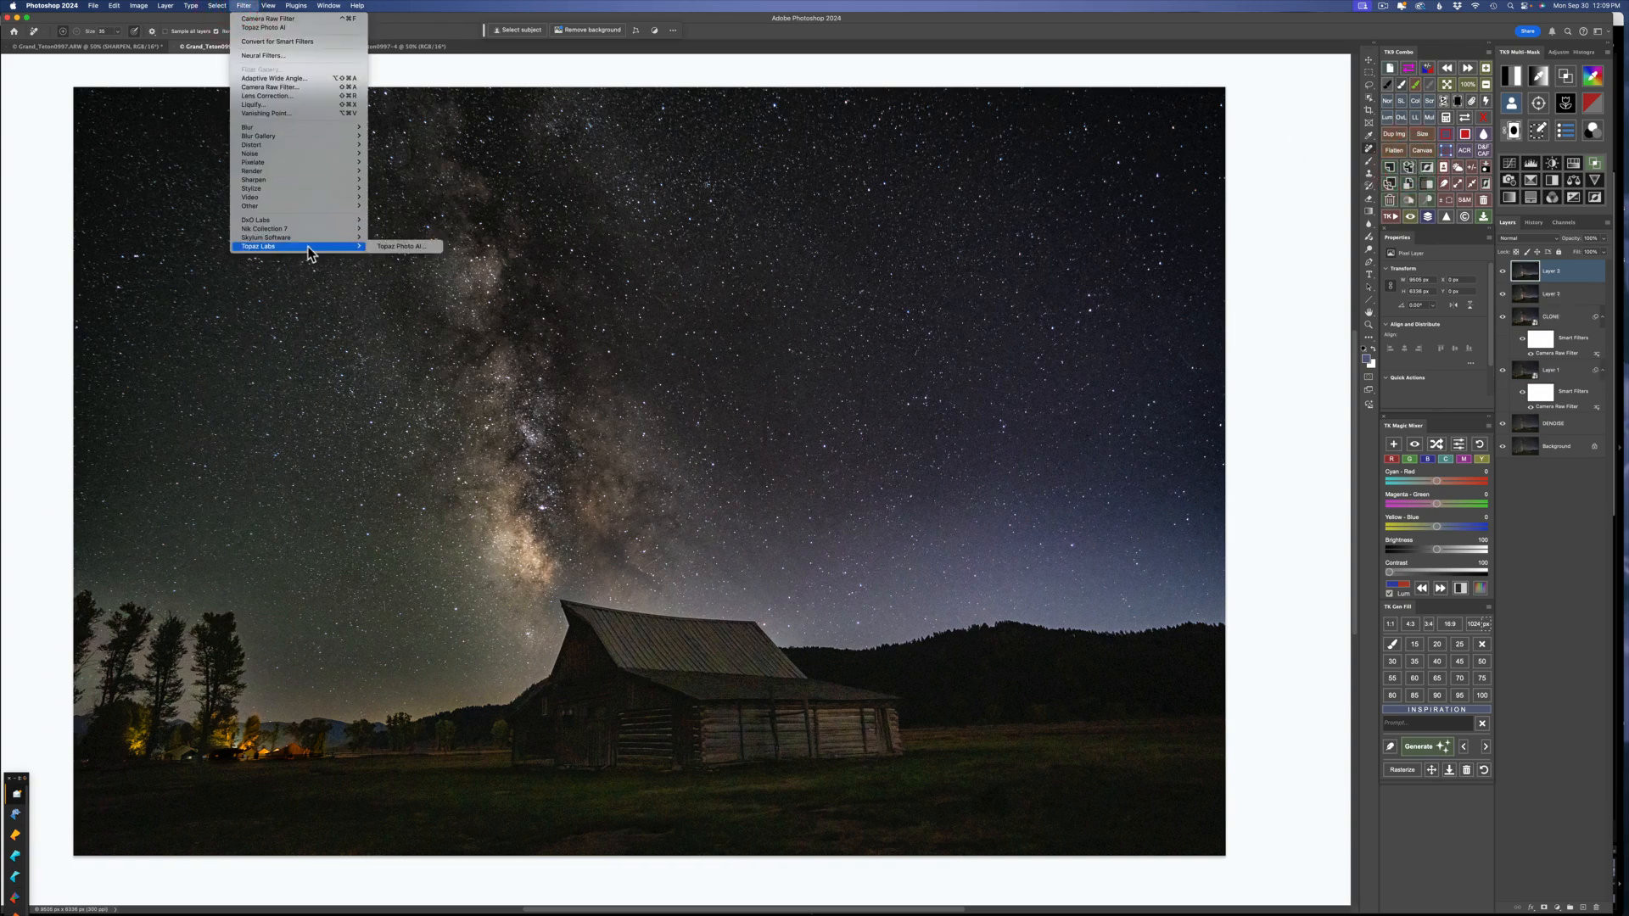
{"action": "left_click", "coordinate": [411, 246]}
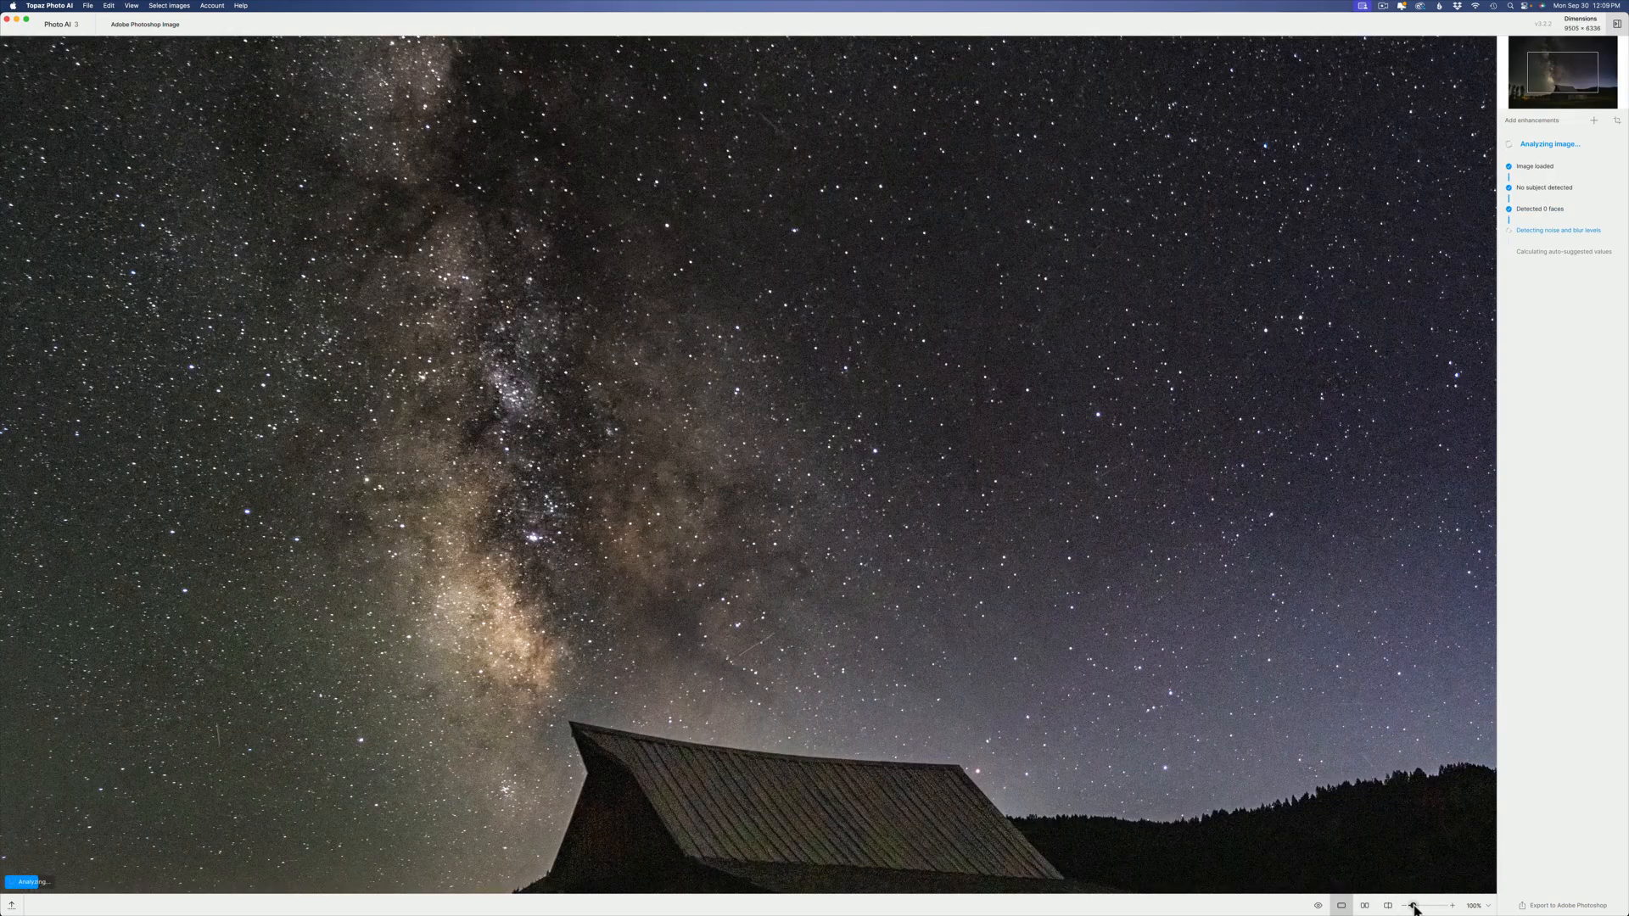
{"action": "left_click", "coordinate": [1401, 905]}
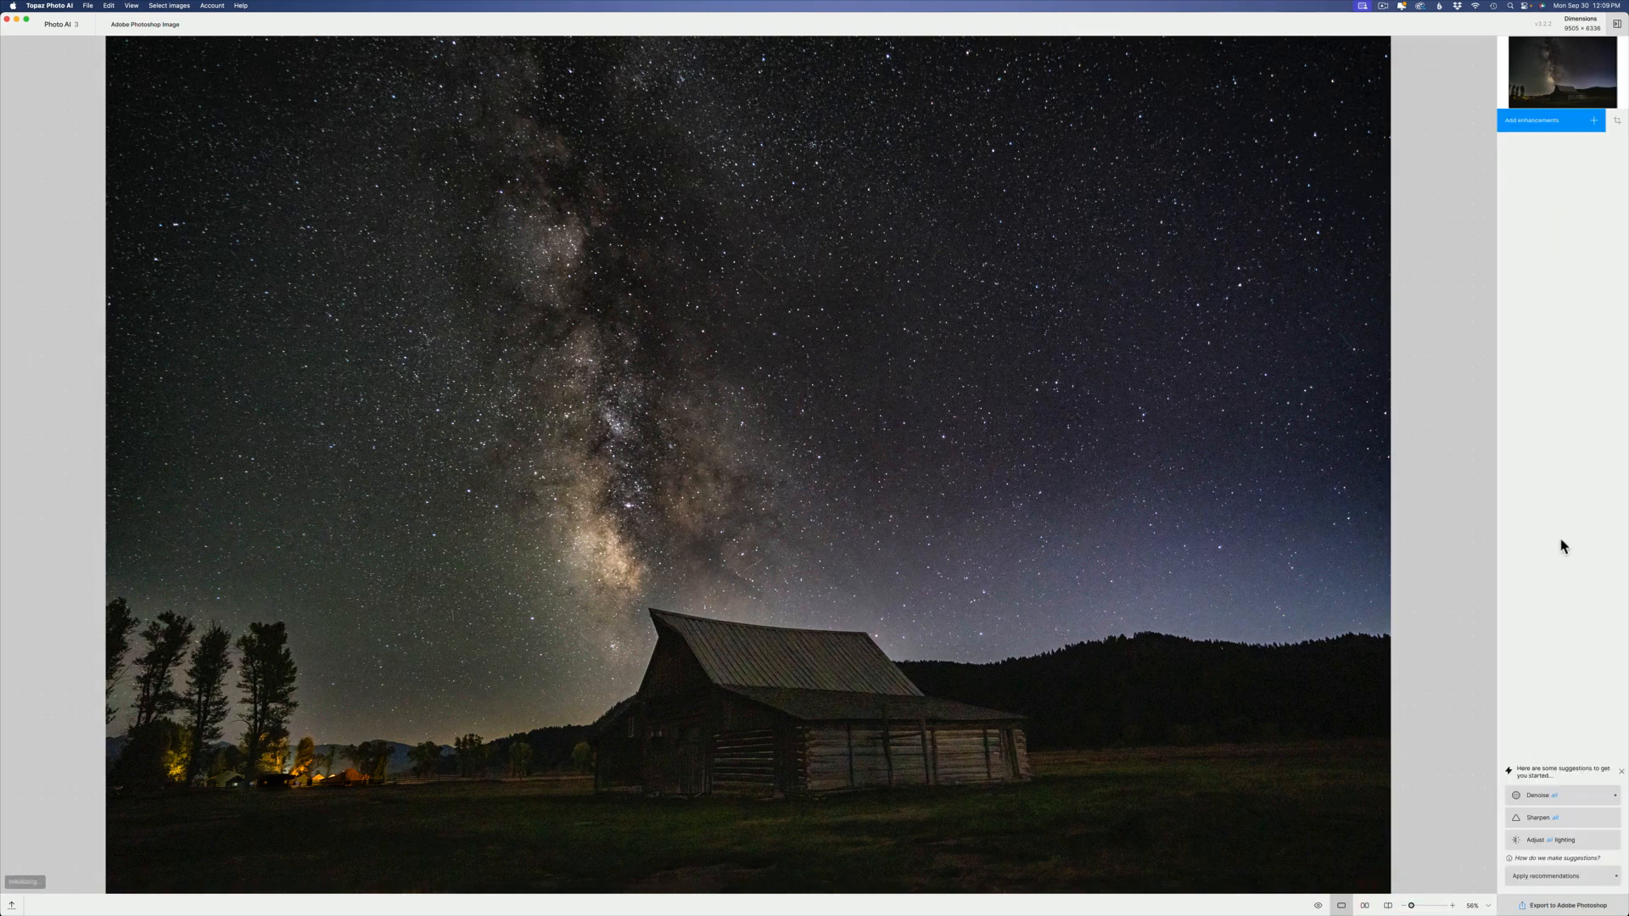
{"action": "left_click", "coordinate": [1558, 798]}
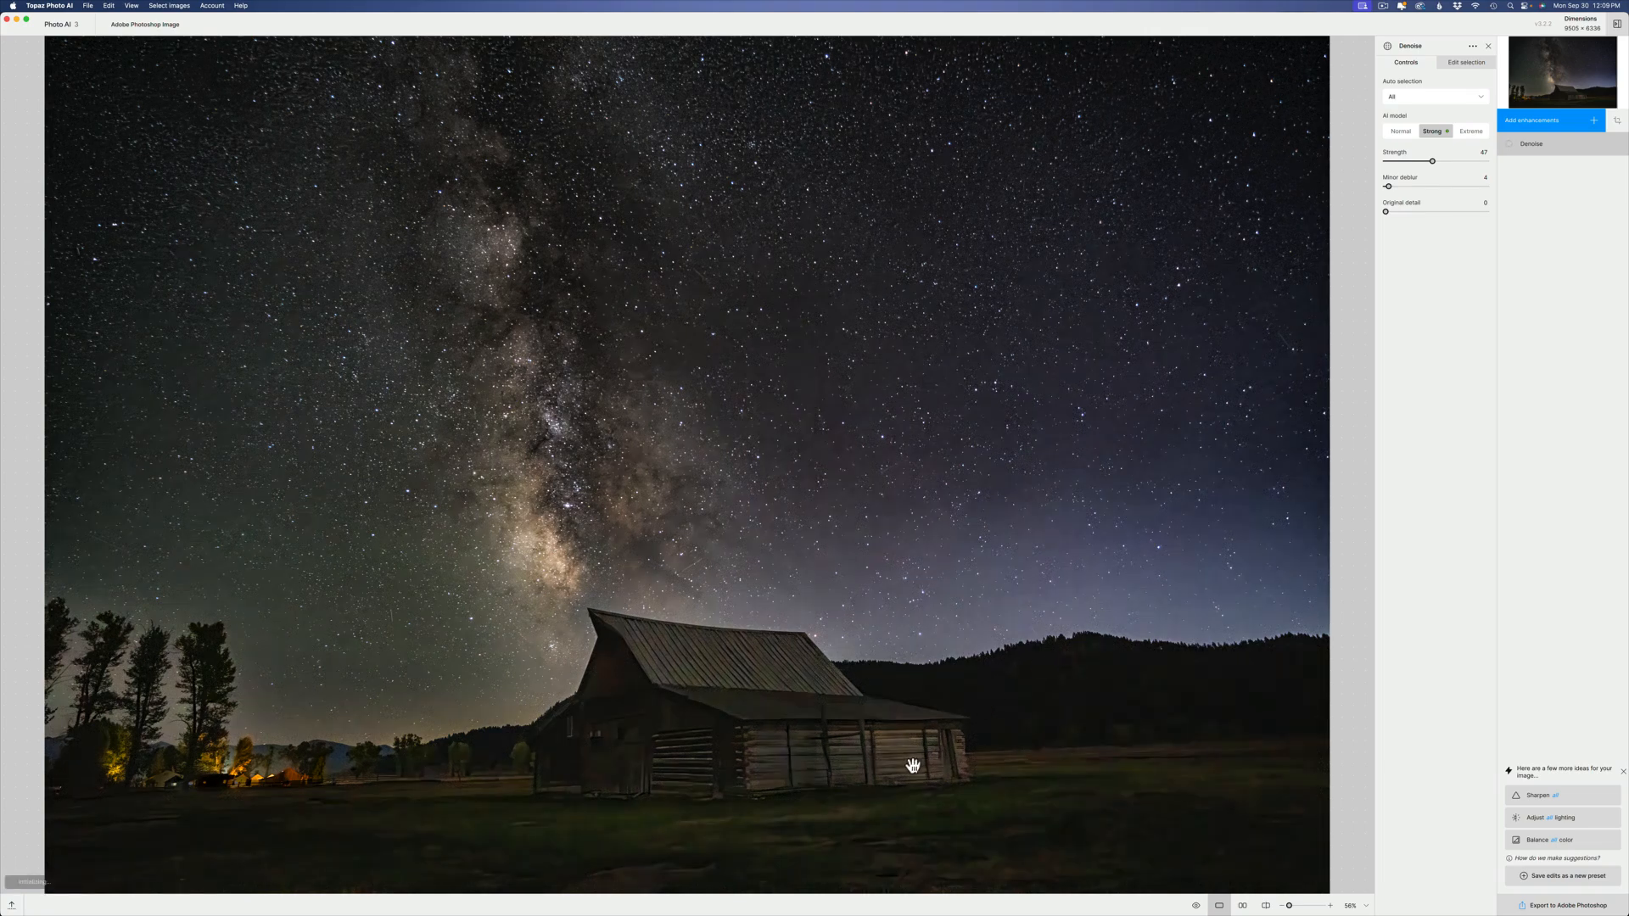
{"action": "left_click_drag", "start_coordinate": [1431, 162], "coordinate": [1440, 213]}
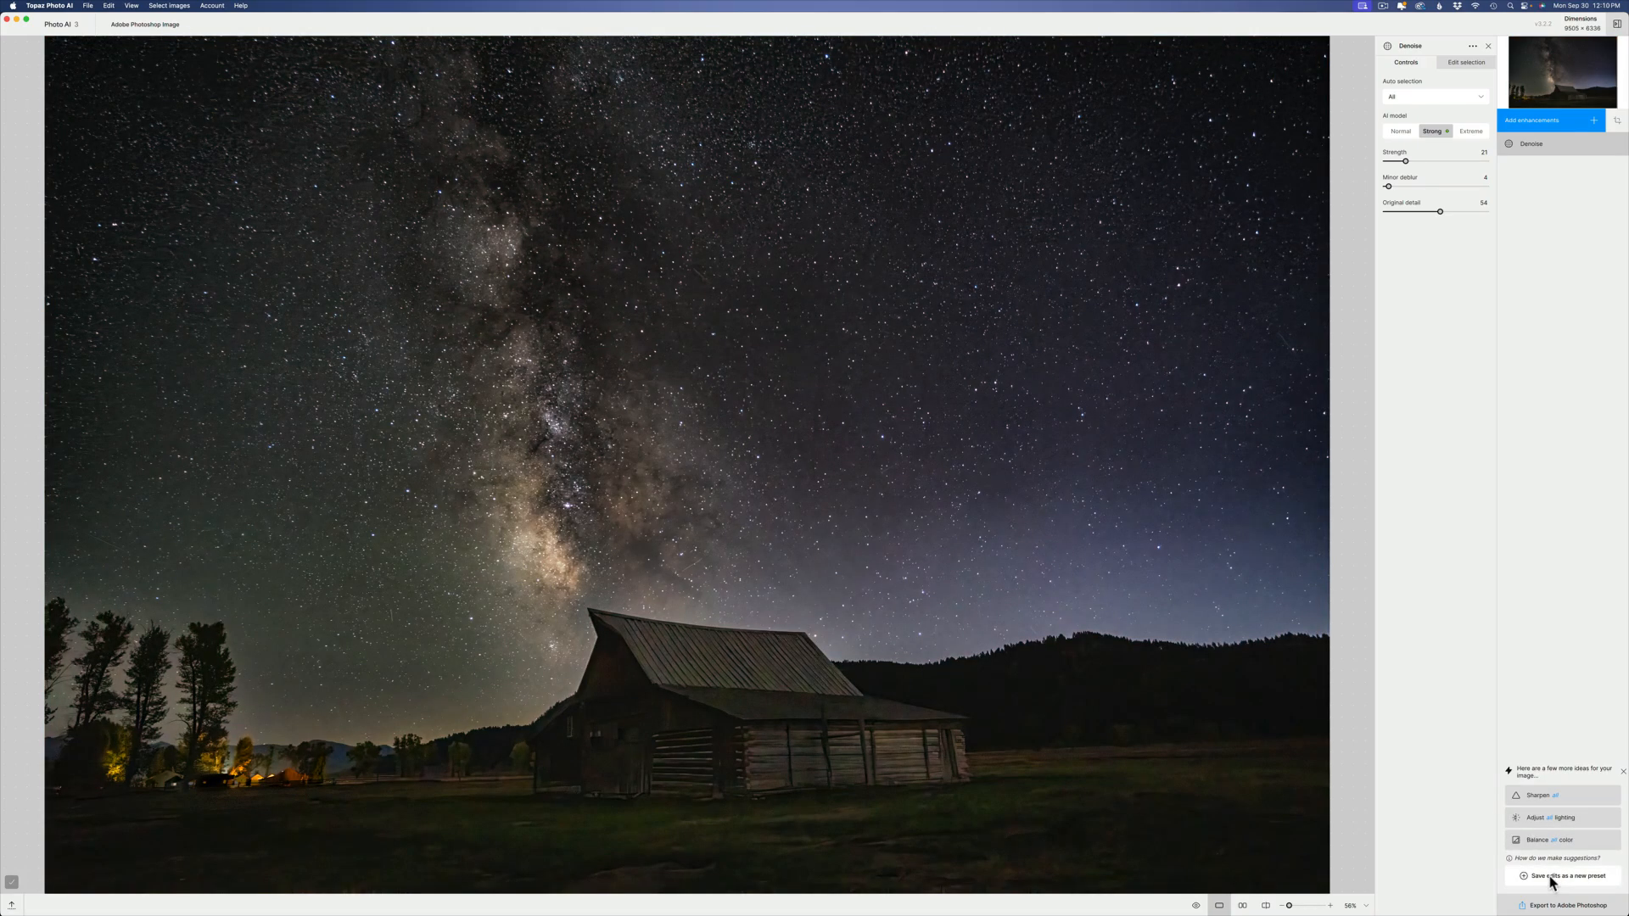
{"action": "left_click", "coordinate": [1560, 906]}
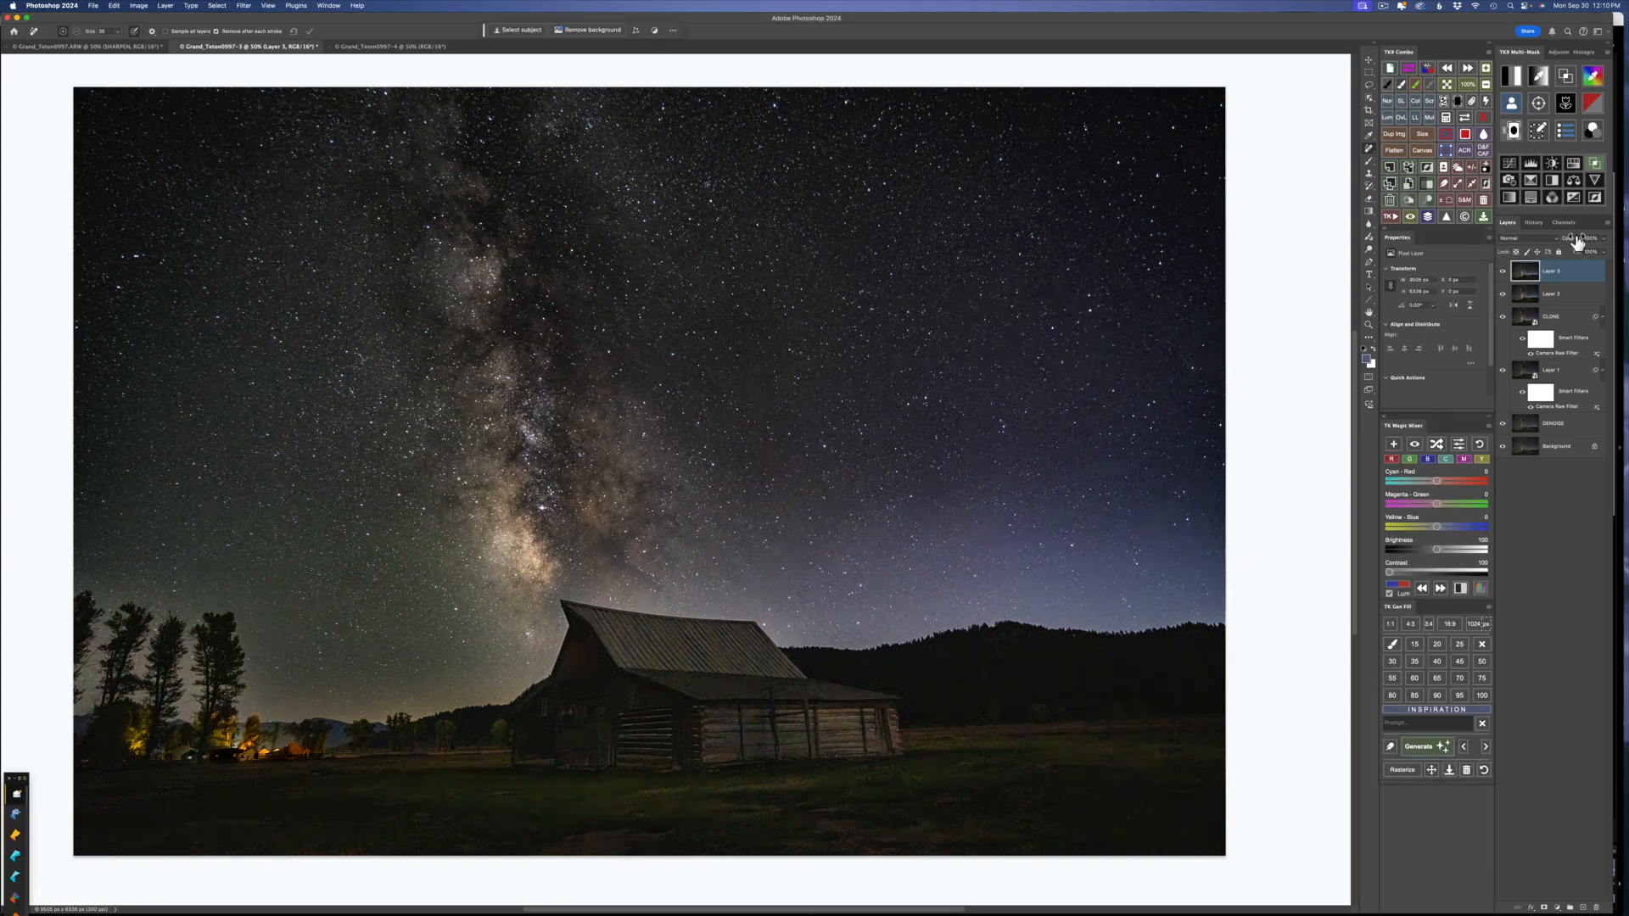
Step: Lower the denoised layer's opacity, mask it with the saved Foreground selection, and inspect the mask
{"action": "left_click_drag", "start_coordinate": [1575, 240], "coordinate": [1449, 246]}
{"action": "left_click_drag", "start_coordinate": [1561, 241], "coordinate": [1585, 243]}
{"action": "left_click", "coordinate": [1446, 122]}
{"action": "left_click", "coordinate": [1388, 83]}
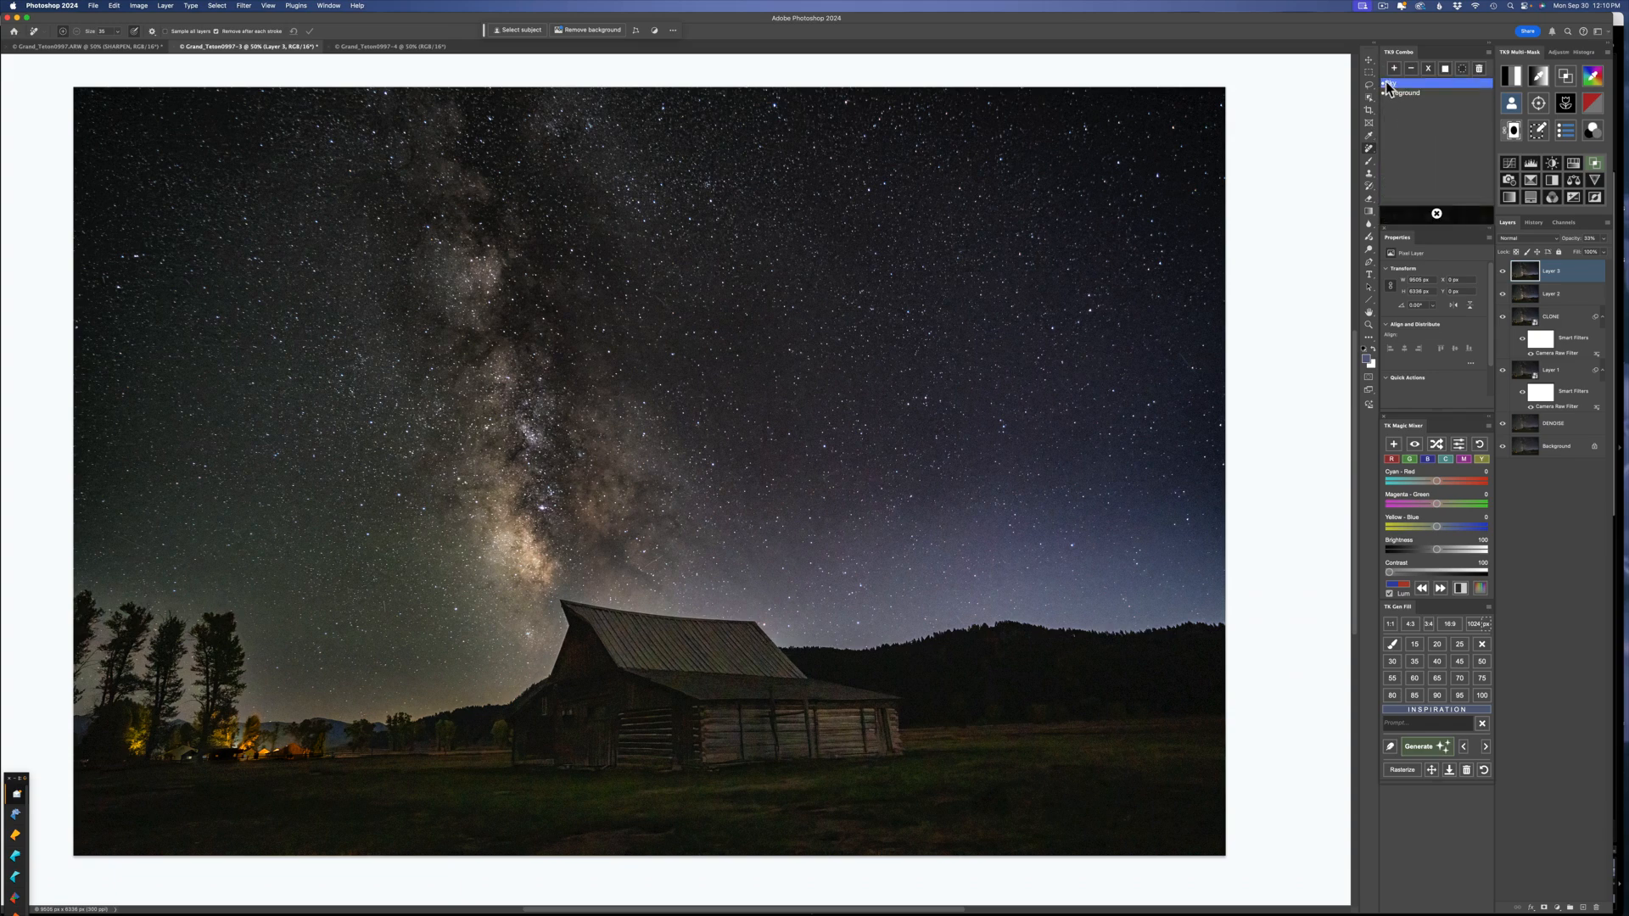
{"action": "left_click", "coordinate": [1410, 70]}
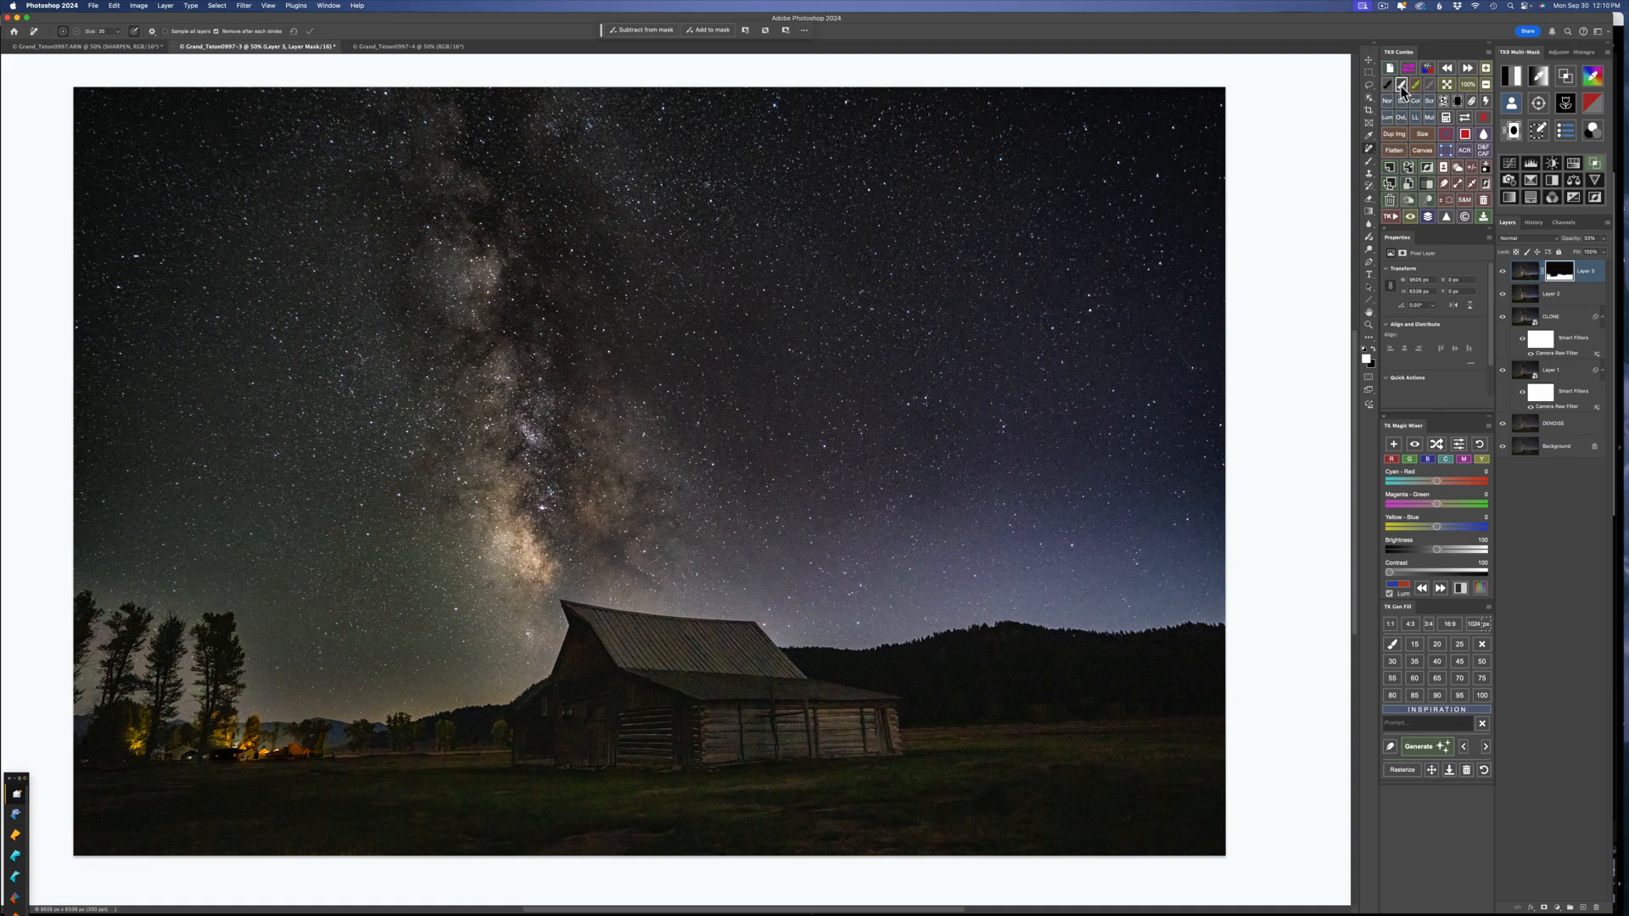
{"action": "left_click", "coordinate": [1562, 278], "text": "alt"}
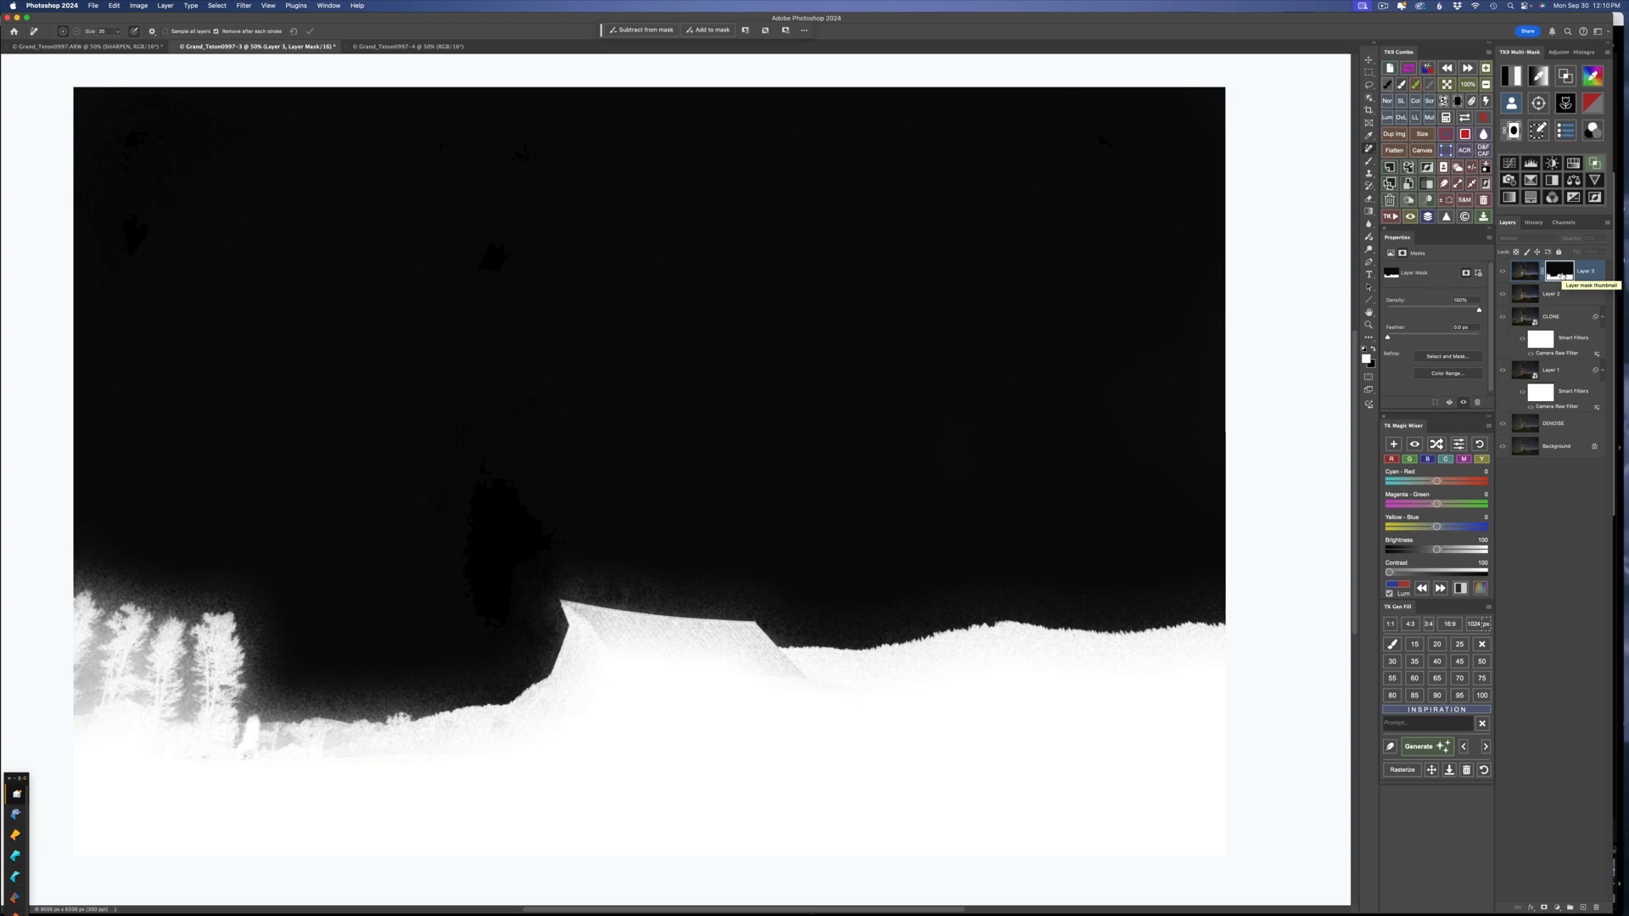
{"action": "left_click", "coordinate": [1561, 276], "text": "alt"}
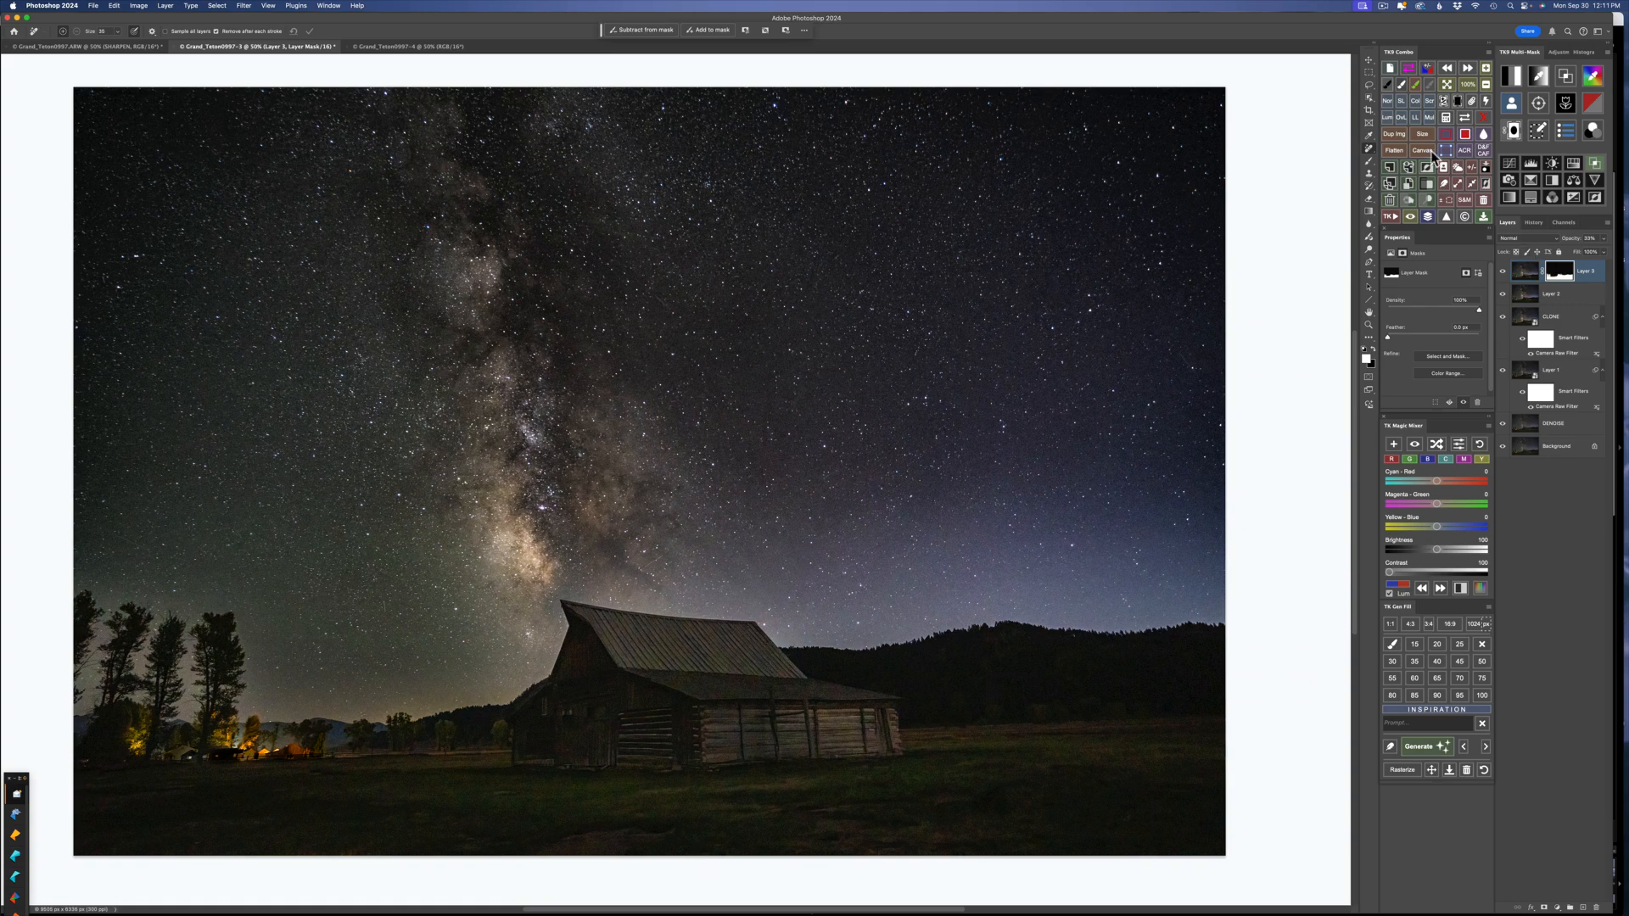
Step: Stamp a new merged layer and sharpen it in Topaz Photo AI with the Standard Sharpen model
{"action": "left_click", "coordinate": [1408, 167]}
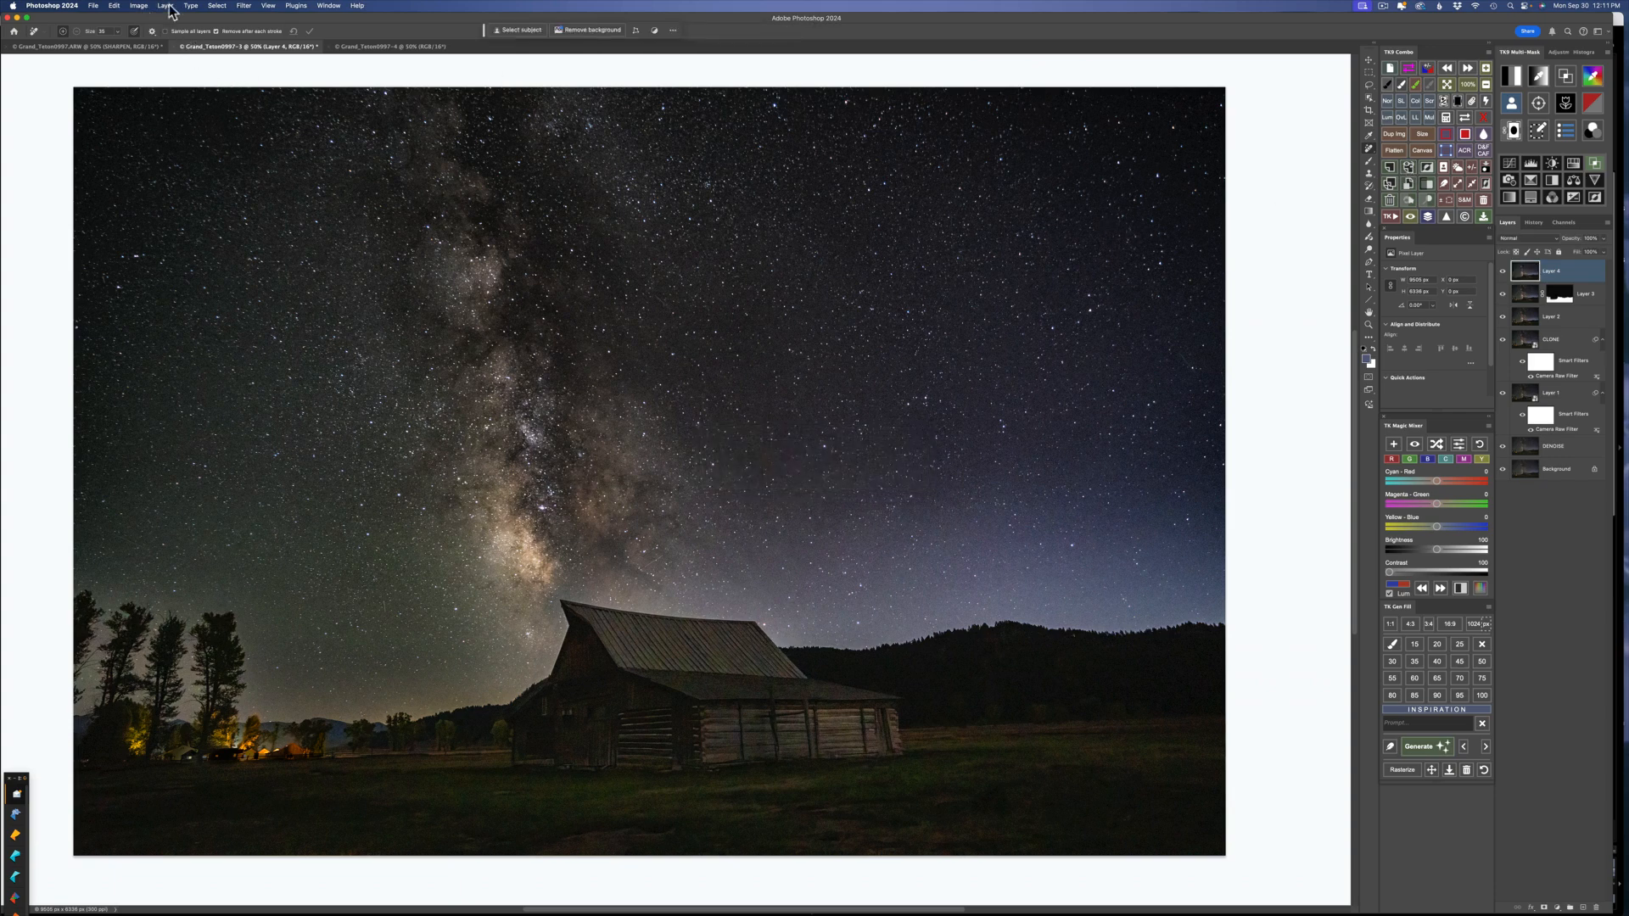
{"action": "left_click", "coordinate": [243, 6]}
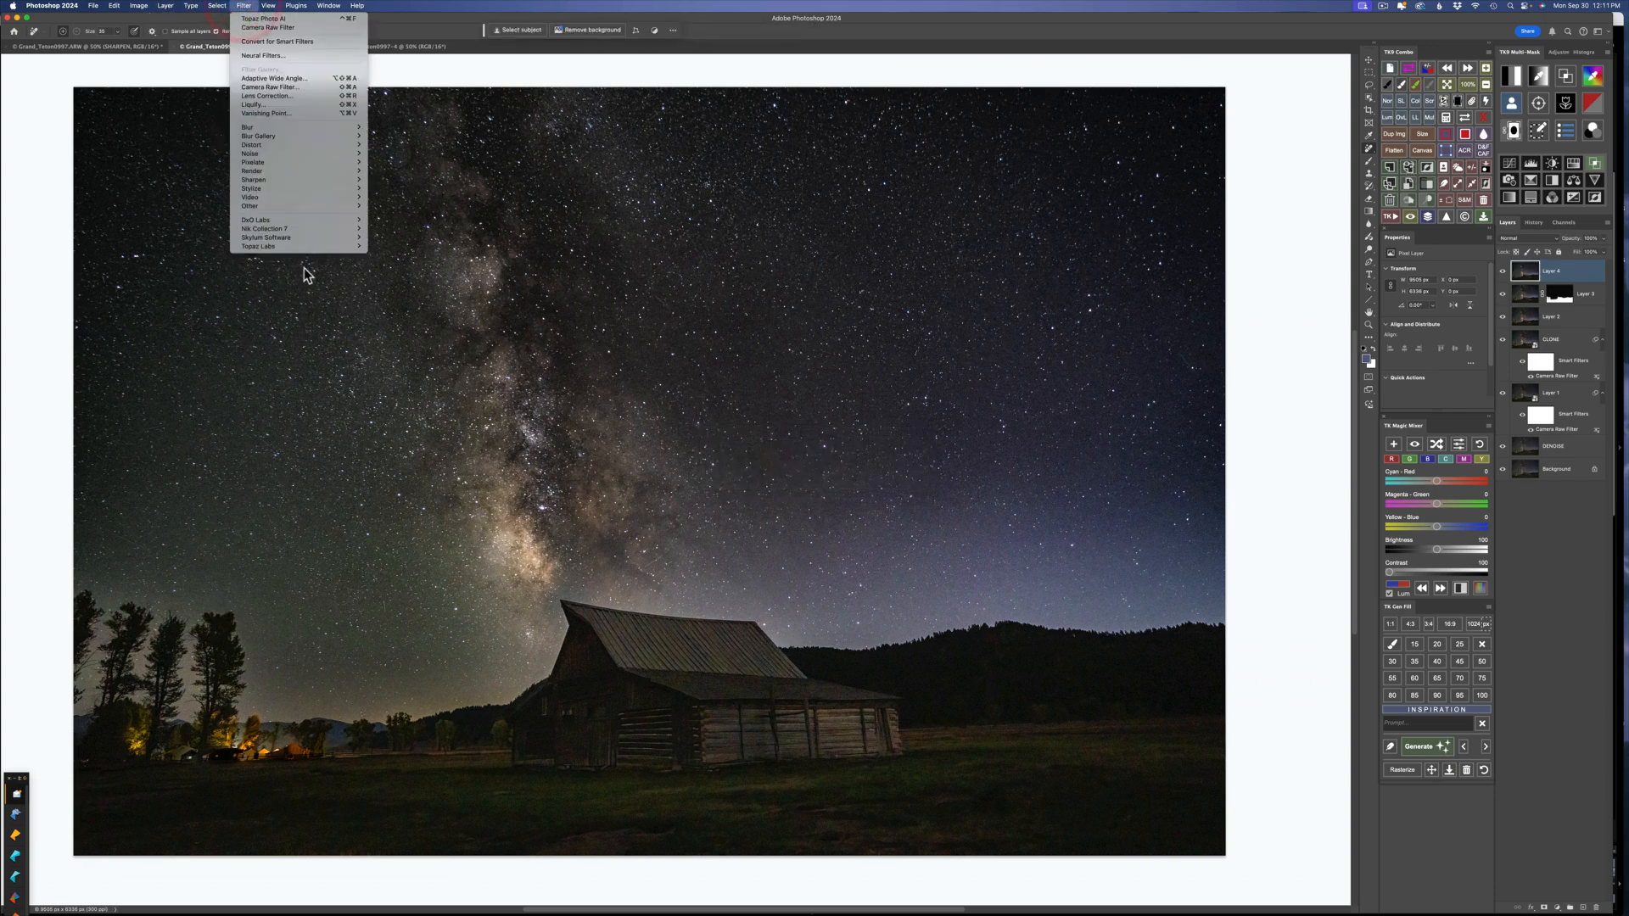
{"action": "mouse_move", "coordinate": [308, 246]}
{"action": "left_click", "coordinate": [388, 246]}
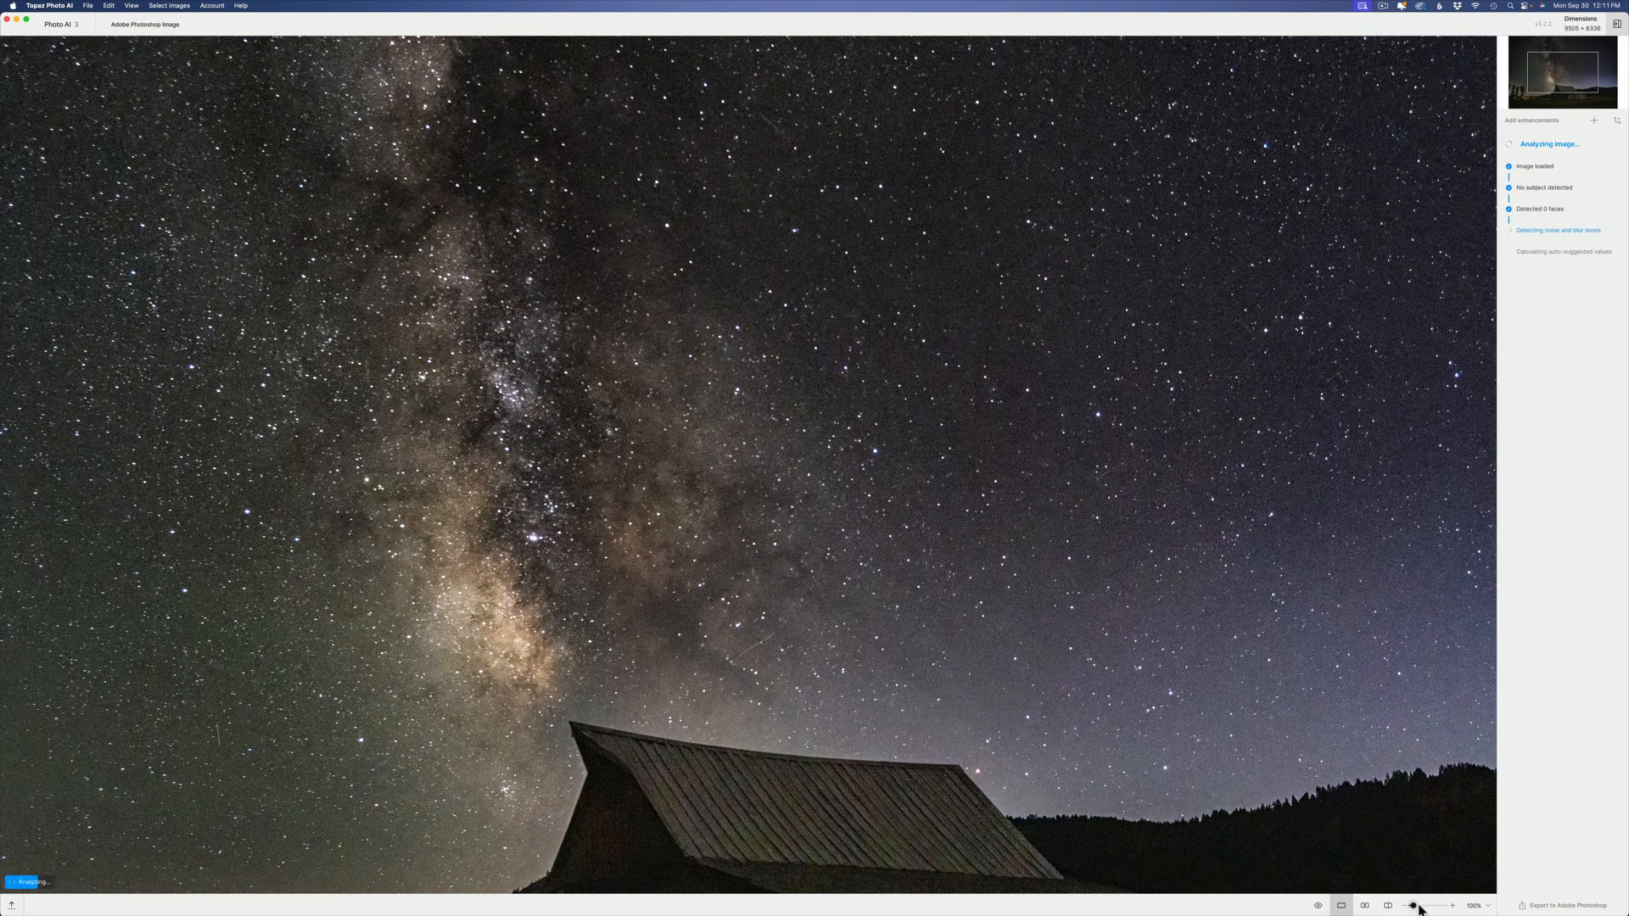
{"action": "left_click_drag", "start_coordinate": [1412, 905], "coordinate": [1394, 904]}
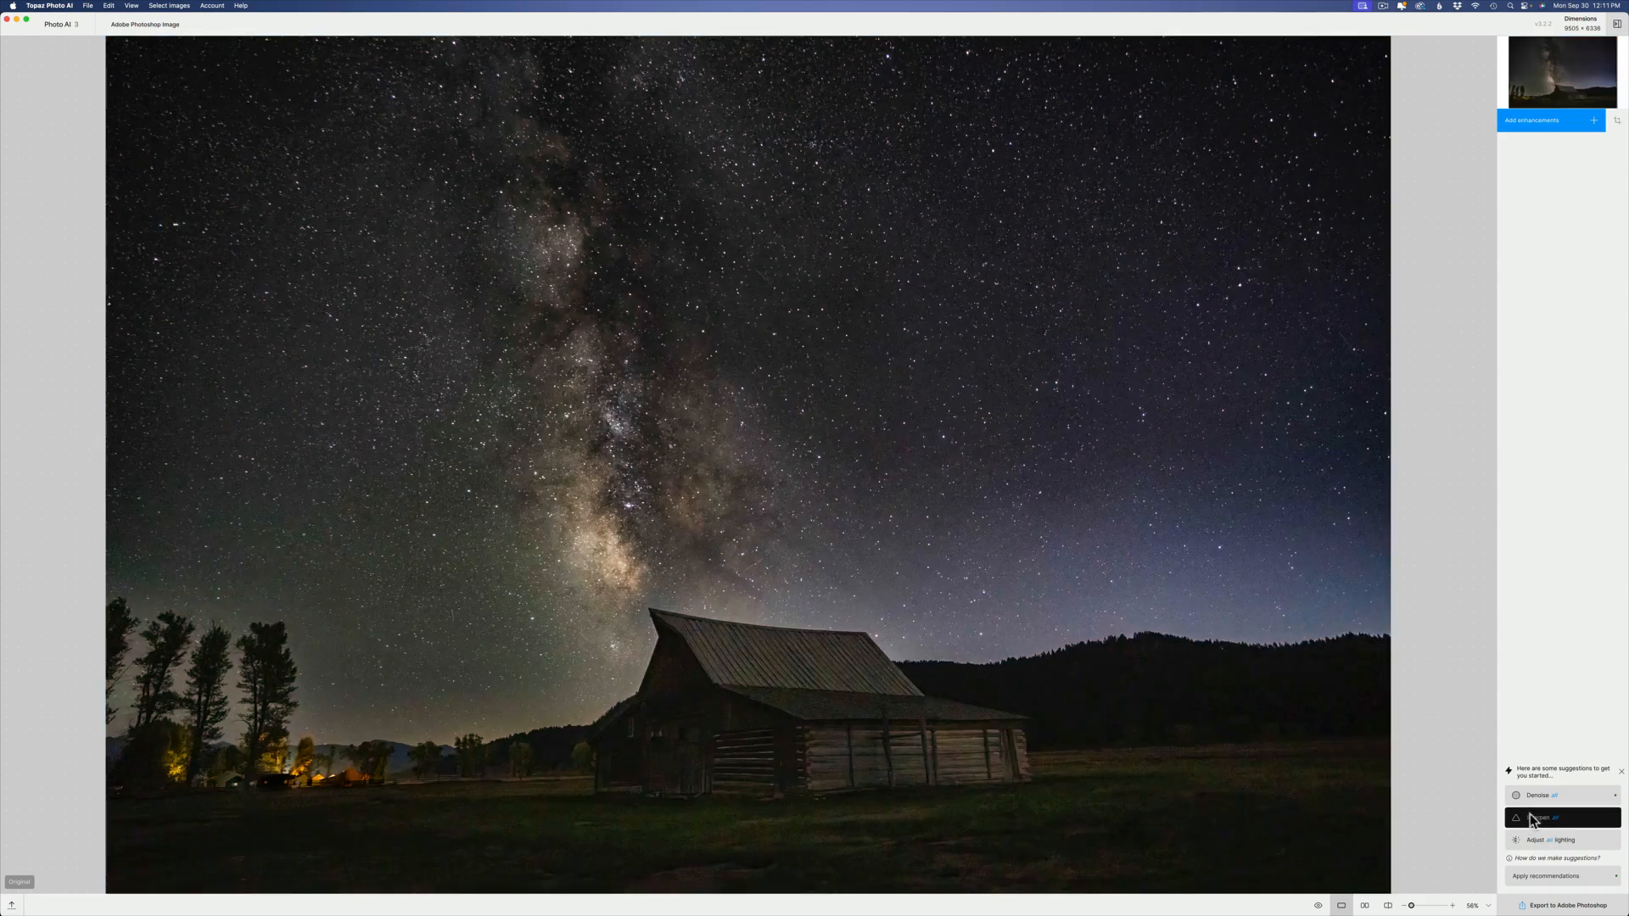
{"action": "mouse_move", "coordinate": [1557, 821]}
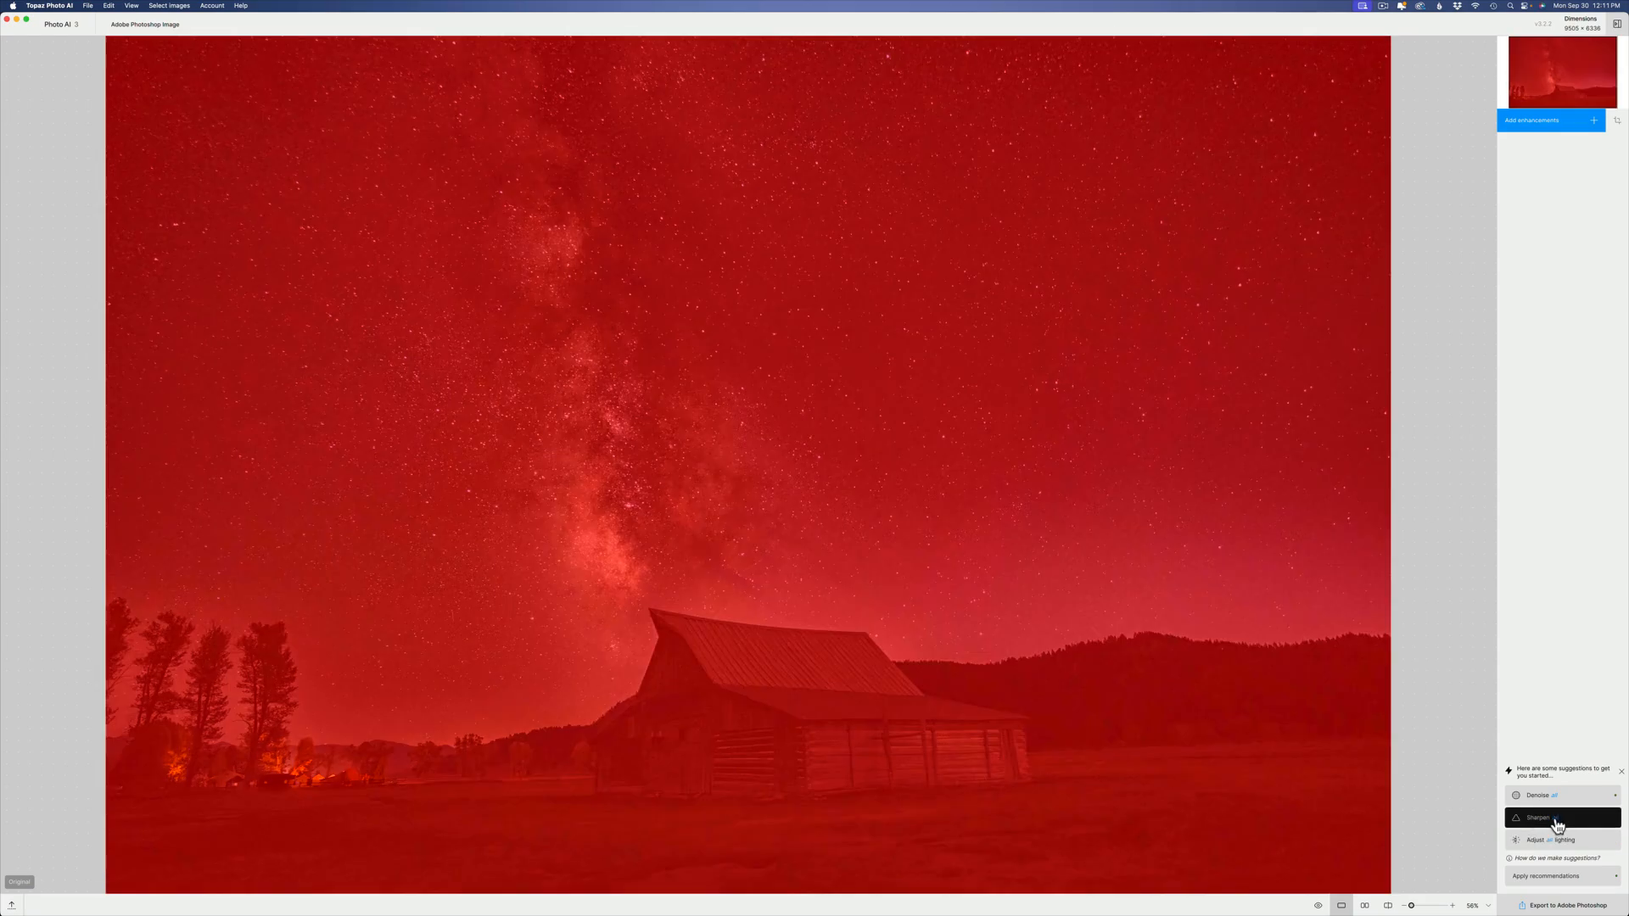
{"action": "left_click", "coordinate": [1558, 822]}
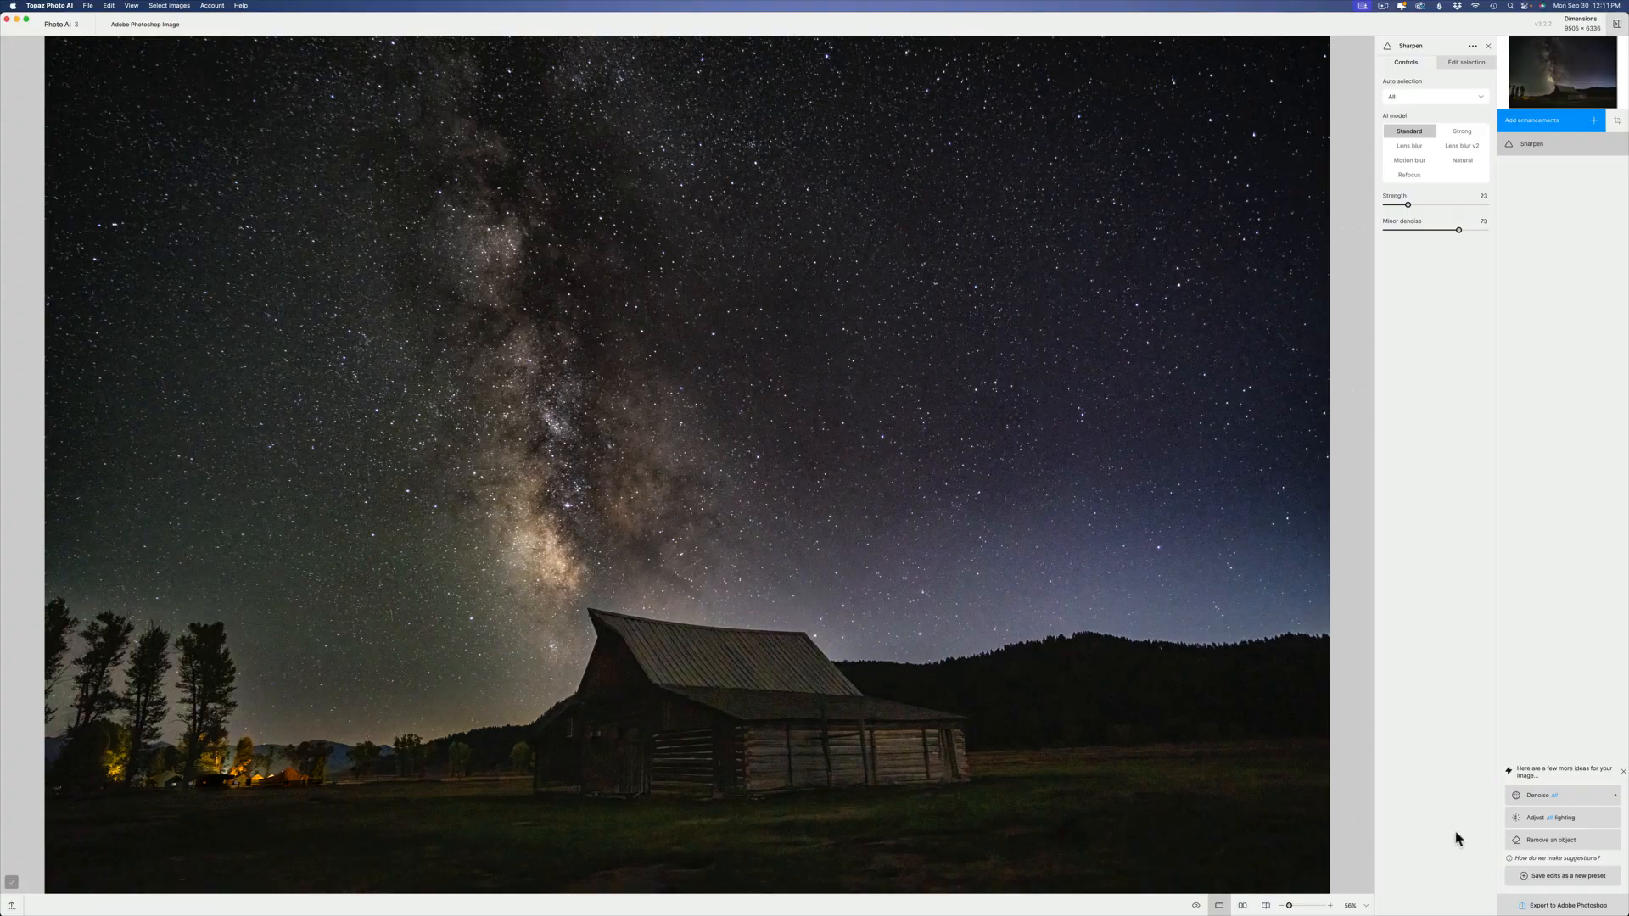
{"action": "left_click", "coordinate": [1555, 906]}
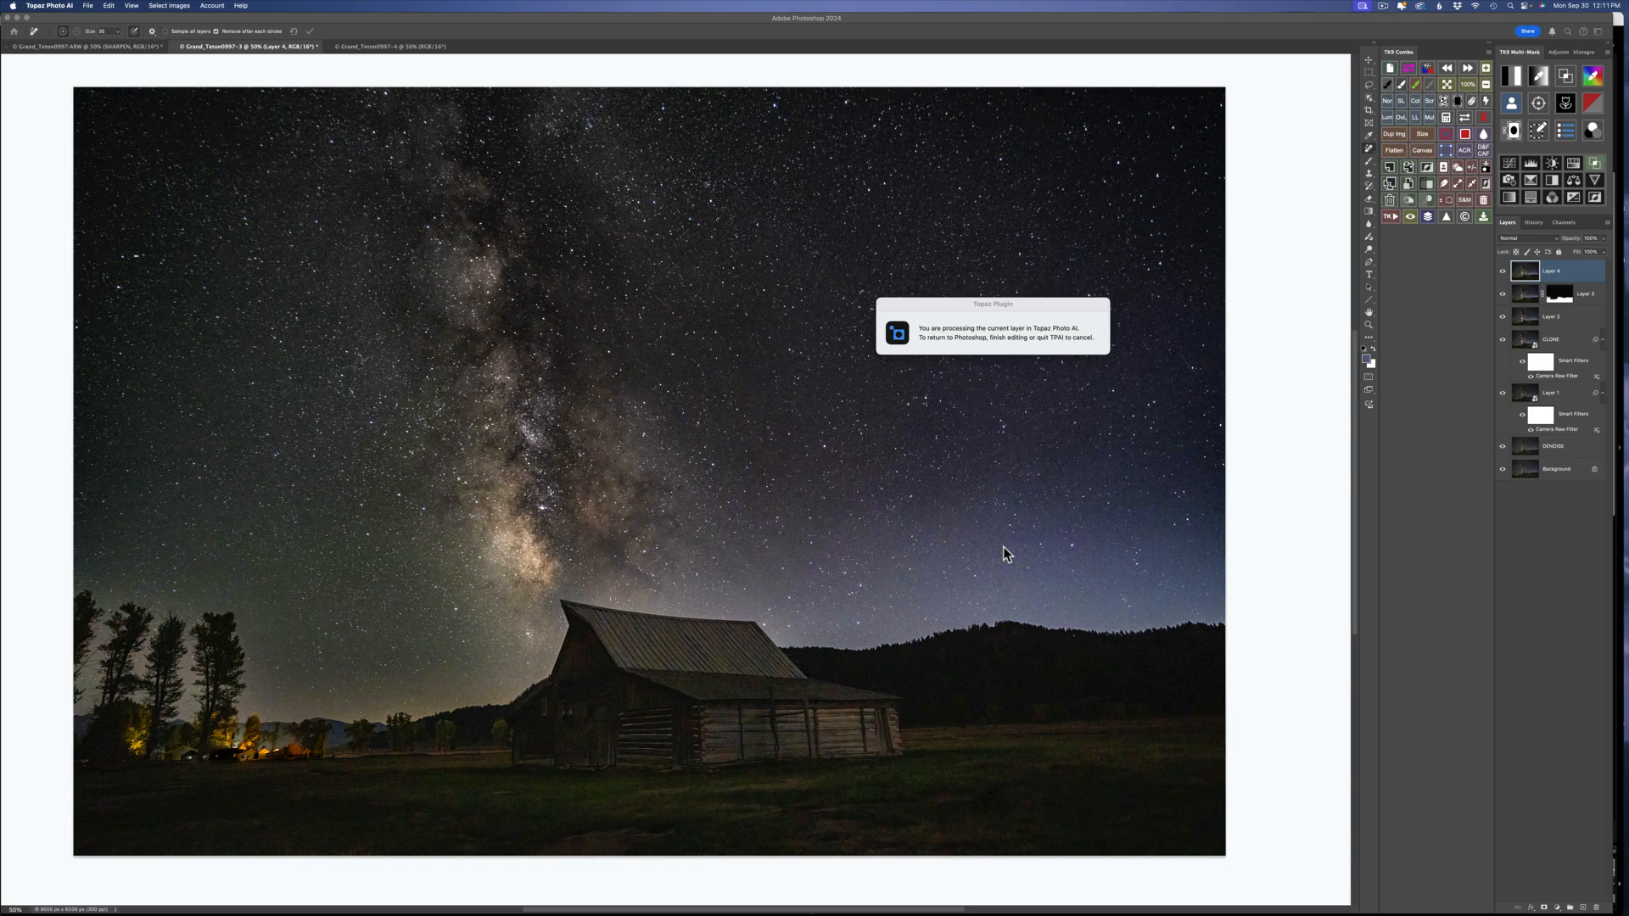
Step: Compare the sharpened layer on and off, and copy the foreground mask from the denoised layer onto it
{"action": "left_click", "coordinate": [1503, 272]}
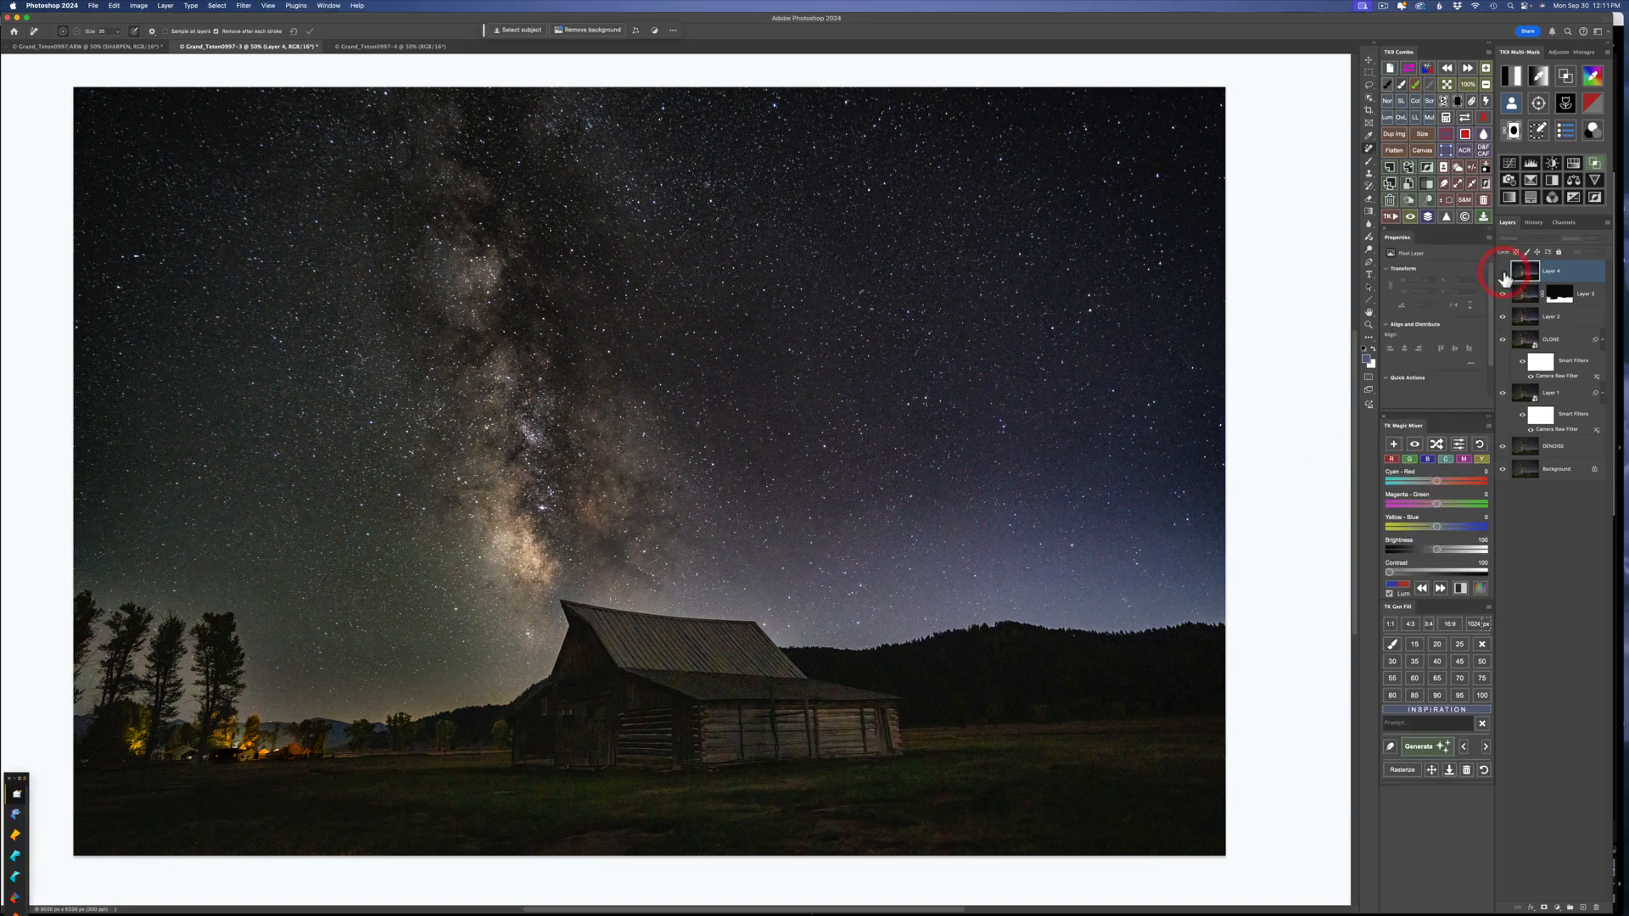
{"action": "left_click", "coordinate": [1503, 272]}
{"action": "left_click", "coordinate": [1503, 272]}
{"action": "left_click", "coordinate": [1503, 272]}
{"action": "left_click_drag", "start_coordinate": [1564, 303], "coordinate": [1560, 272]}
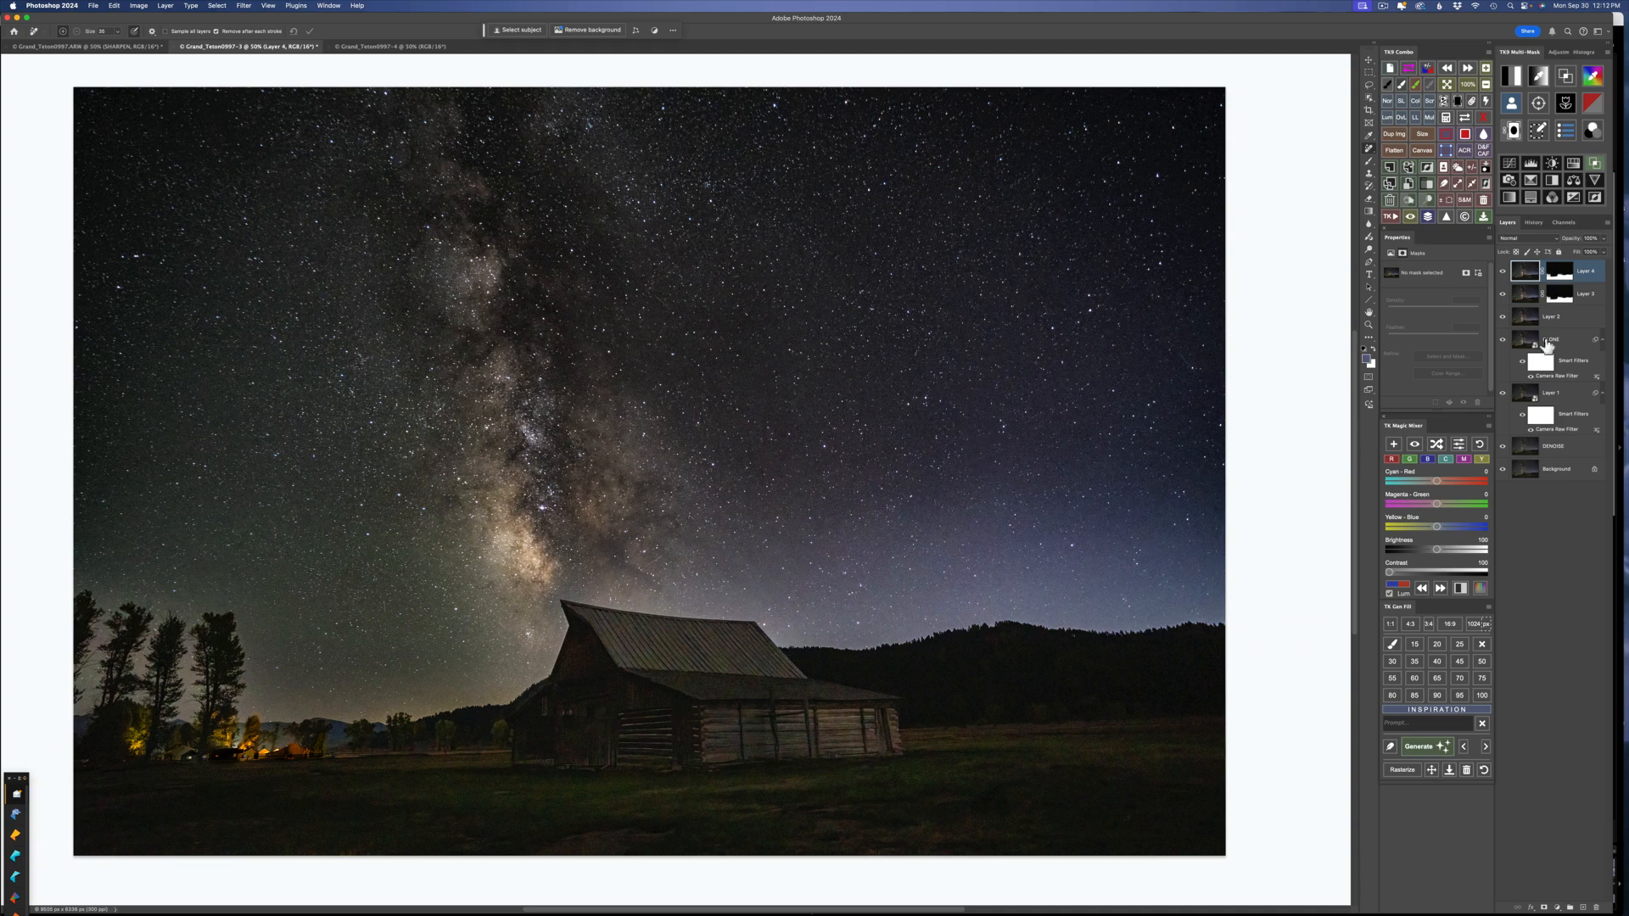
Step: Reduce the opacity of the masked sharpened layer after comparing its effect, and flatten the image
{"action": "left_click", "coordinate": [1505, 272]}
{"action": "left_click", "coordinate": [1504, 272]}
{"action": "mouse_move", "coordinate": [1565, 242]}
{"action": "left_mouse_down"}
{"action": "mouse_move", "coordinate": [1494, 245]}
{"action": "mouse_move", "coordinate": [1537, 251]}
{"action": "left_mouse_up"}
{"action": "left_click_drag", "start_coordinate": [1534, 252], "coordinate": [1528, 253]}
{"action": "left_click", "coordinate": [1395, 150]}
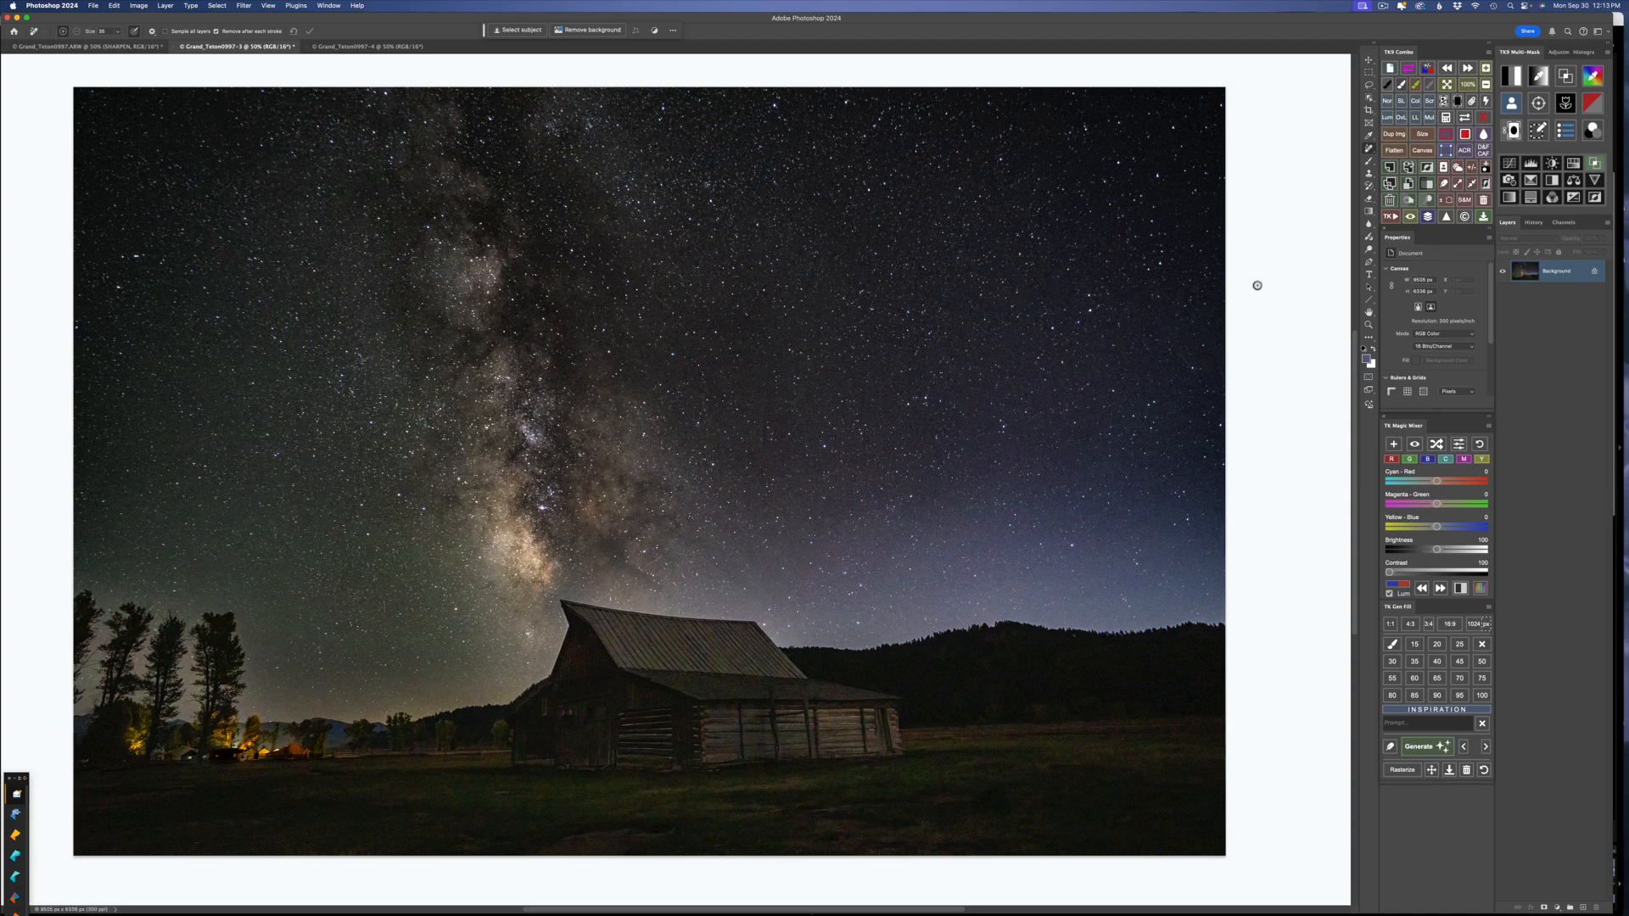
Step: Select the barn by outlining it with the Object Selection tool in Lasso mode
{"action": "left_click", "coordinate": [1369, 97]}
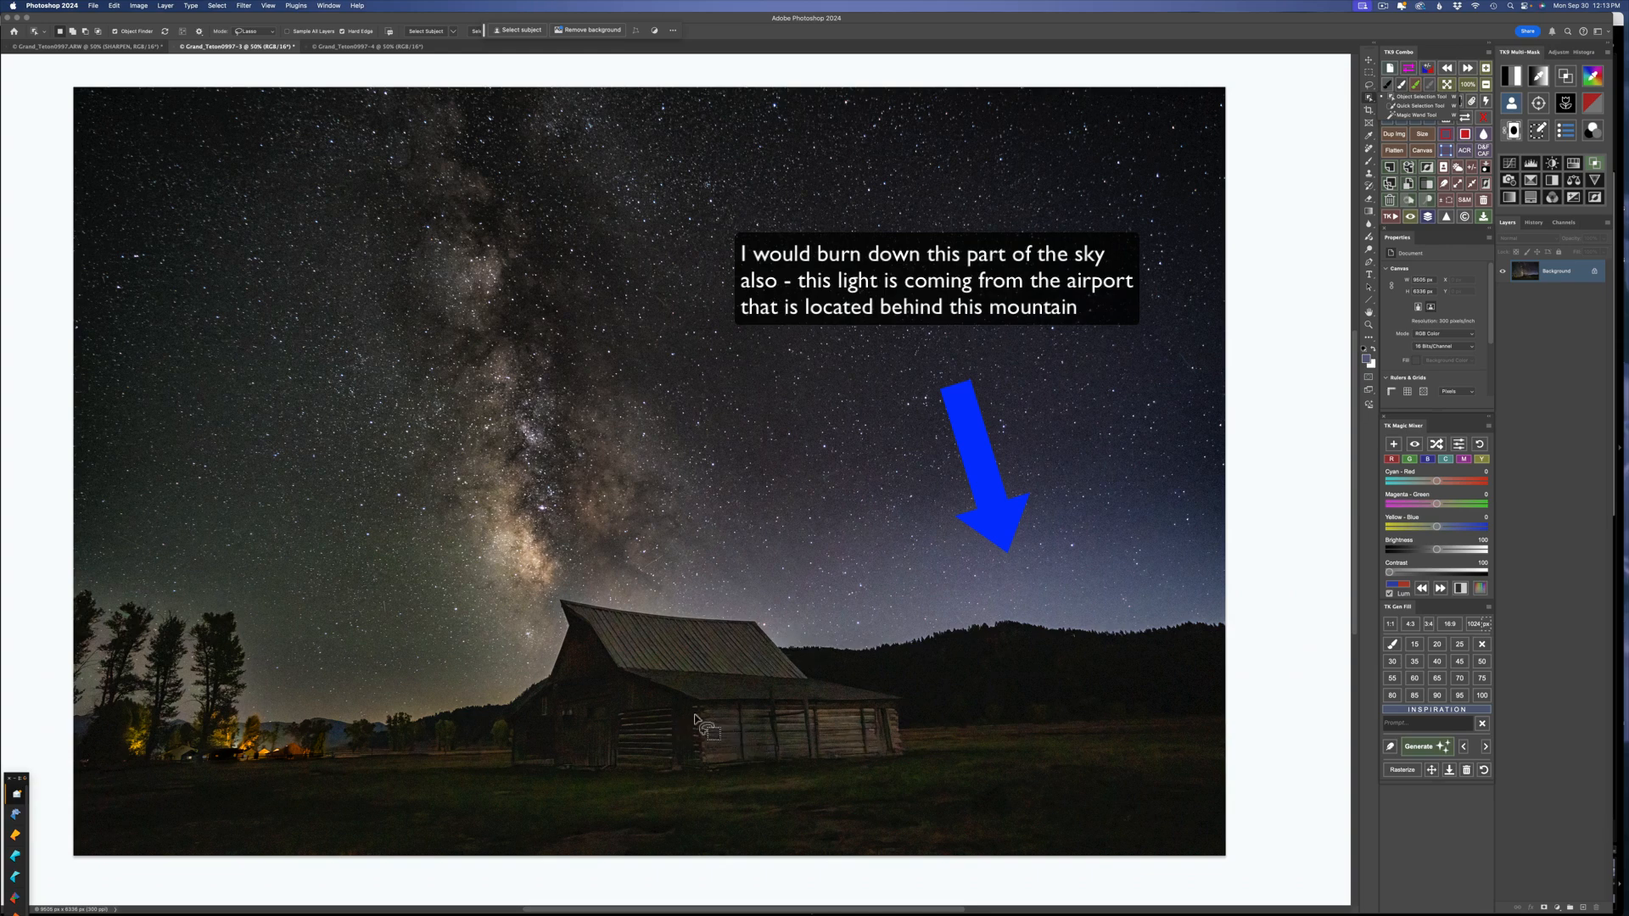
{"action": "left_click", "coordinate": [139, 32]}
{"action": "scroll", "coordinate": [140, 32], "scroll_direction": "down", "scroll_amount": 1}
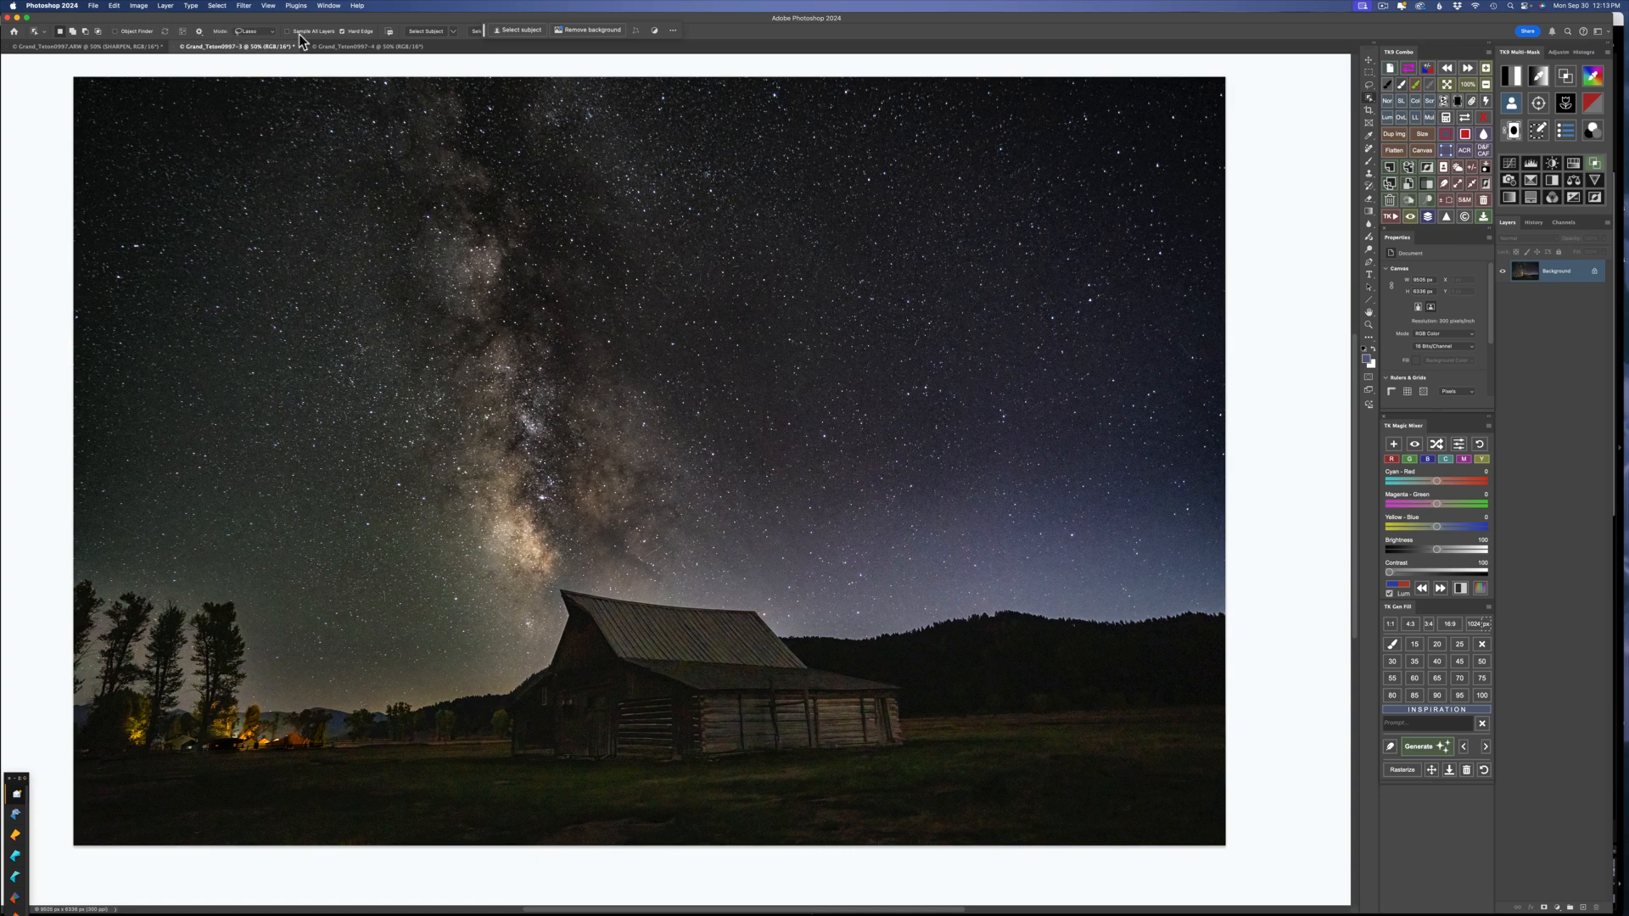
{"action": "left_click", "coordinate": [263, 32]}
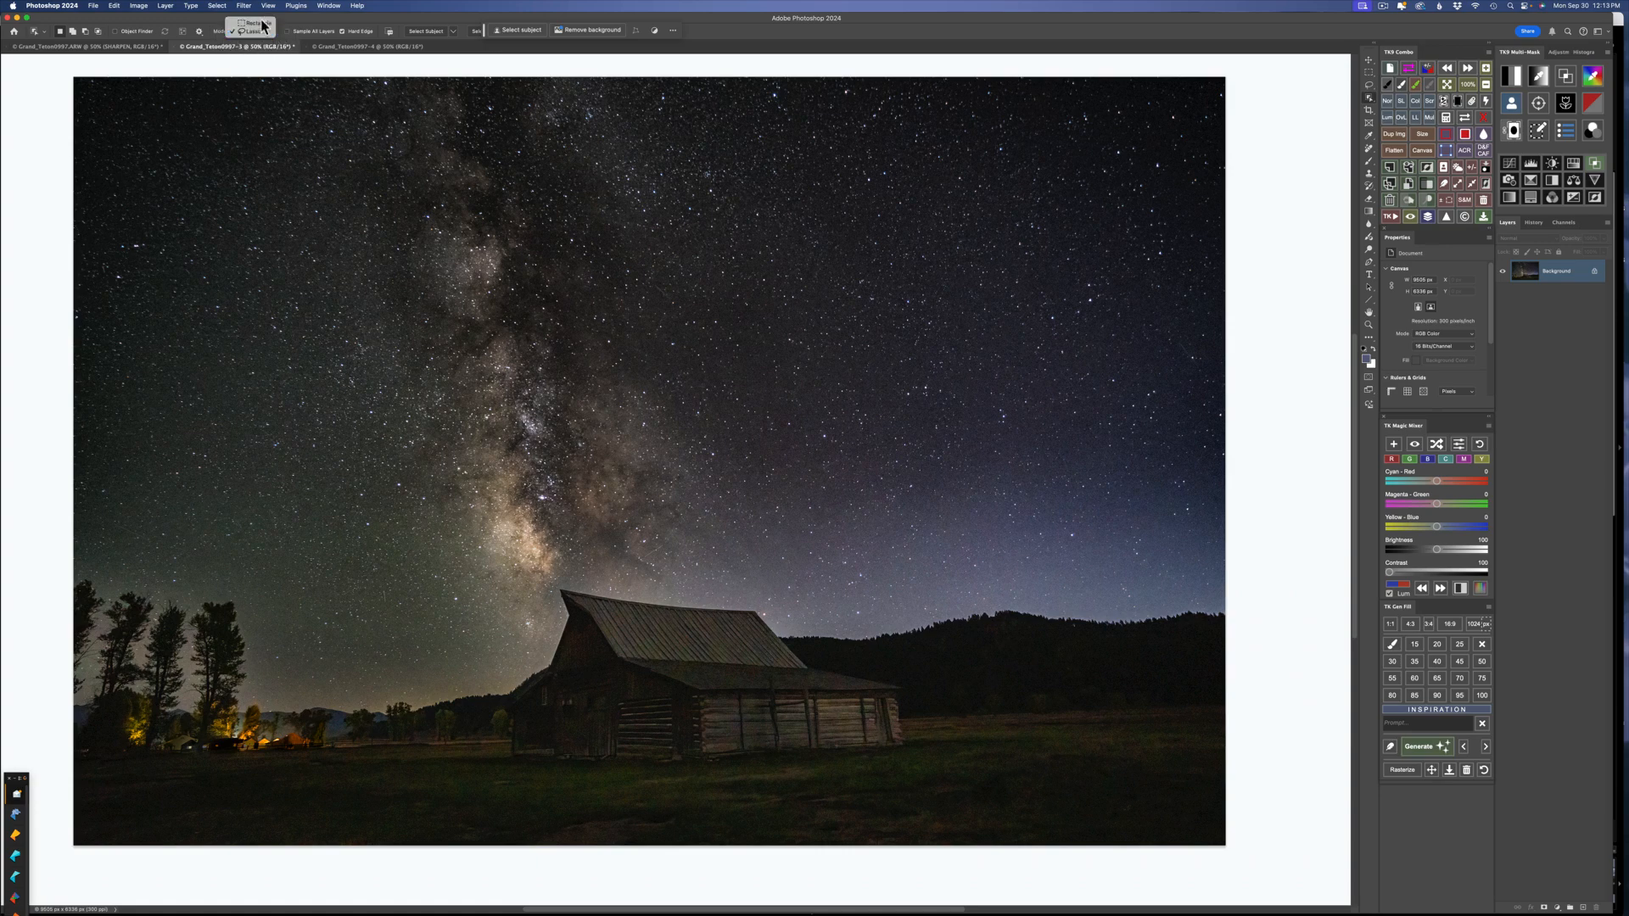
{"action": "left_click", "coordinate": [257, 32]}
{"action": "mouse_move", "coordinate": [521, 691]}
{"action": "left_mouse_down"}
{"action": "mouse_move", "coordinate": [482, 743]}
{"action": "mouse_move", "coordinate": [499, 769]}
{"action": "mouse_move", "coordinate": [935, 760]}
{"action": "mouse_move", "coordinate": [938, 720]}
{"action": "mouse_move", "coordinate": [838, 660]}
{"action": "left_mouse_up"}
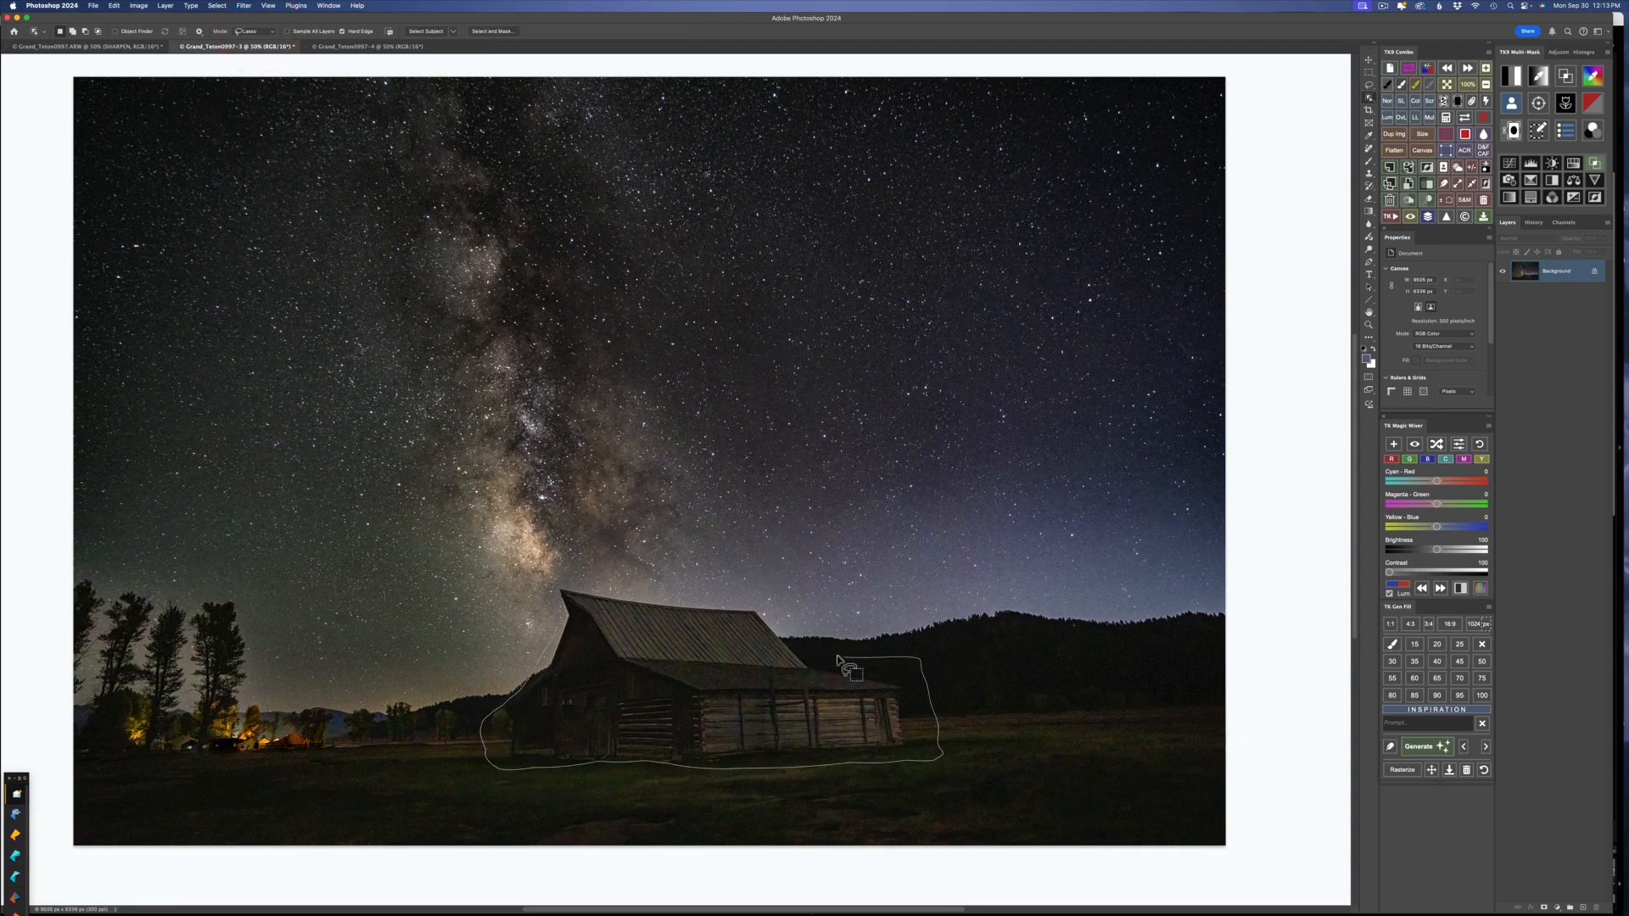
{"action": "mouse_move", "coordinate": [756, 587]}
{"action": "left_mouse_down"}
{"action": "mouse_move", "coordinate": [564, 583]}
{"action": "mouse_move", "coordinate": [547, 609]}
{"action": "mouse_move", "coordinate": [559, 632]}
{"action": "left_mouse_up"}
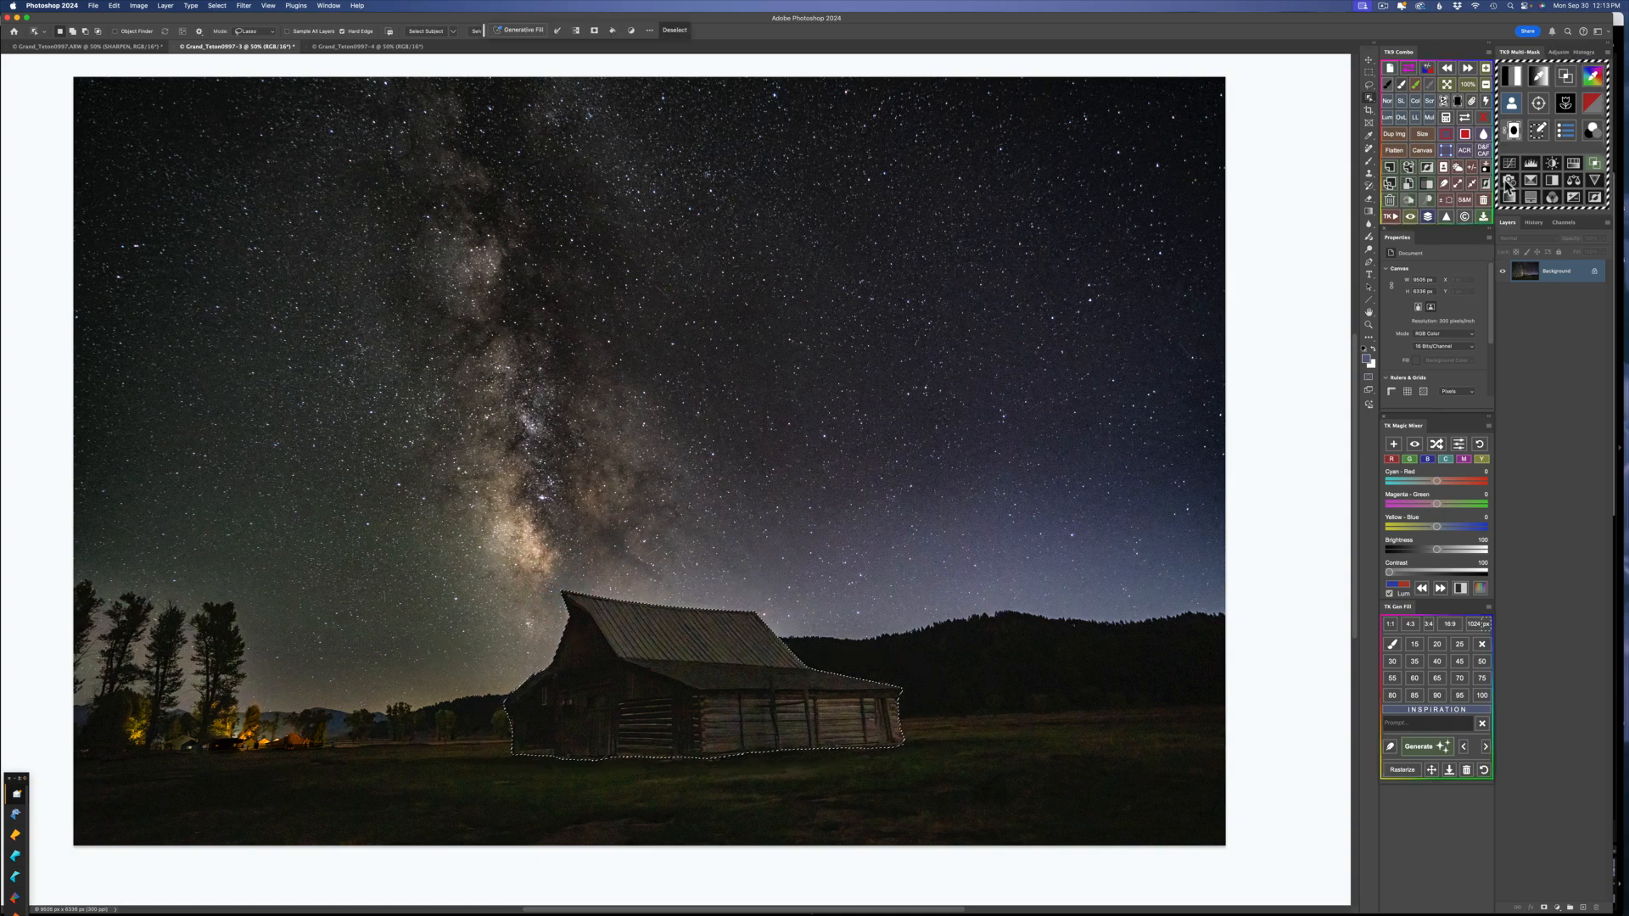
Step: Save the barn selection as a new channel named Barn
{"action": "scroll", "coordinate": [1472, 174], "scroll_direction": "right", "scroll_amount": 1}
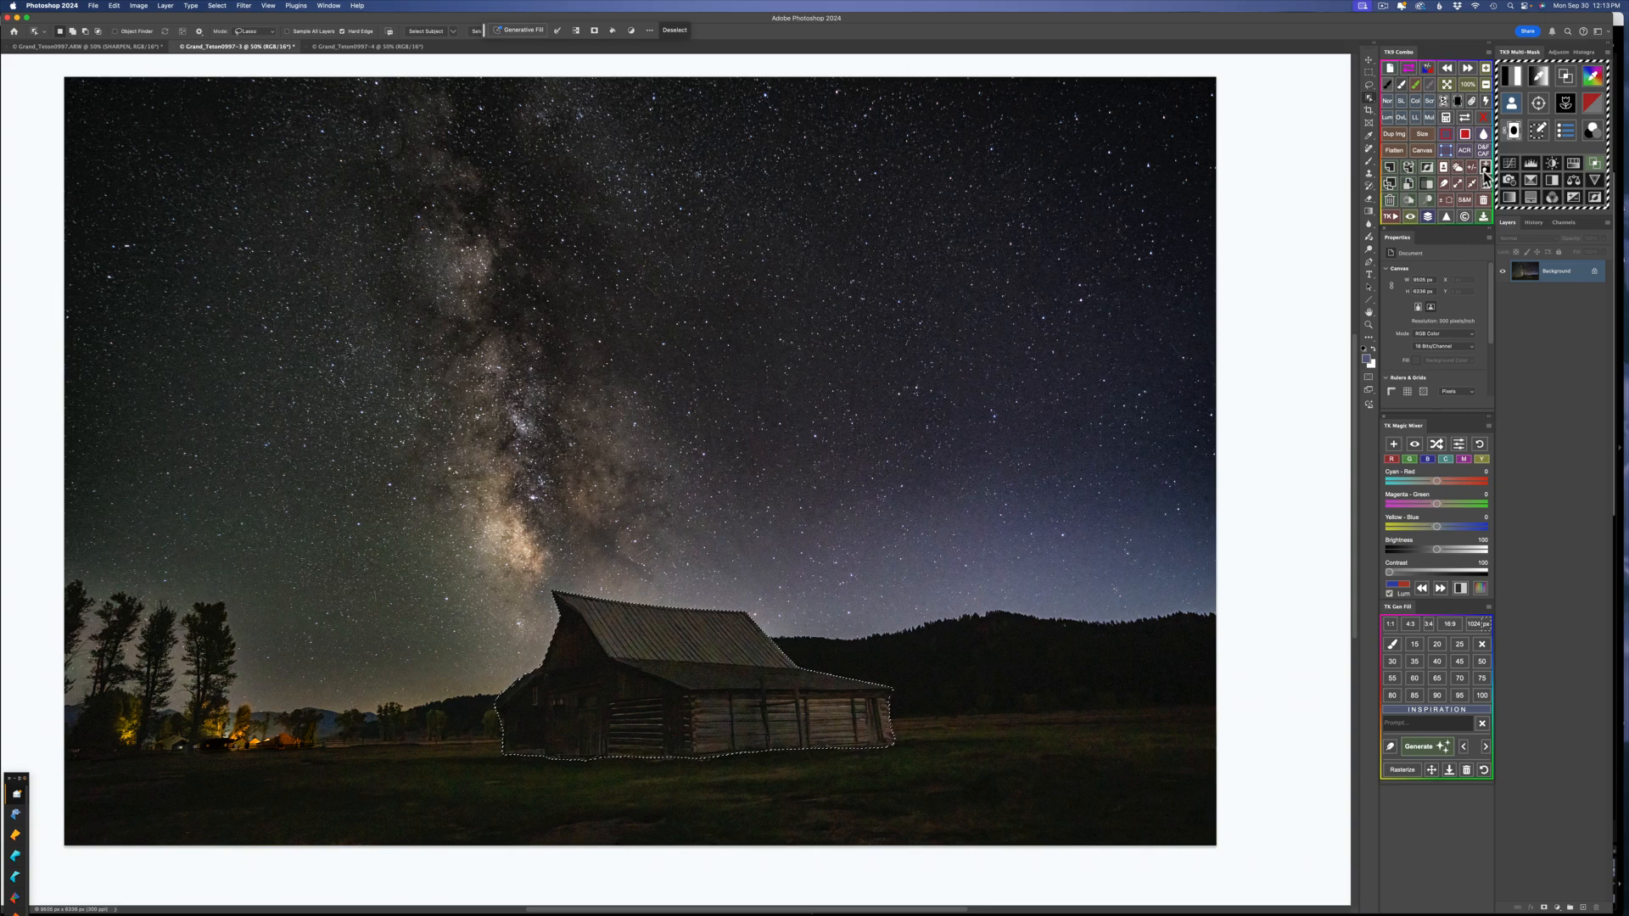
{"action": "left_click", "coordinate": [1486, 173]}
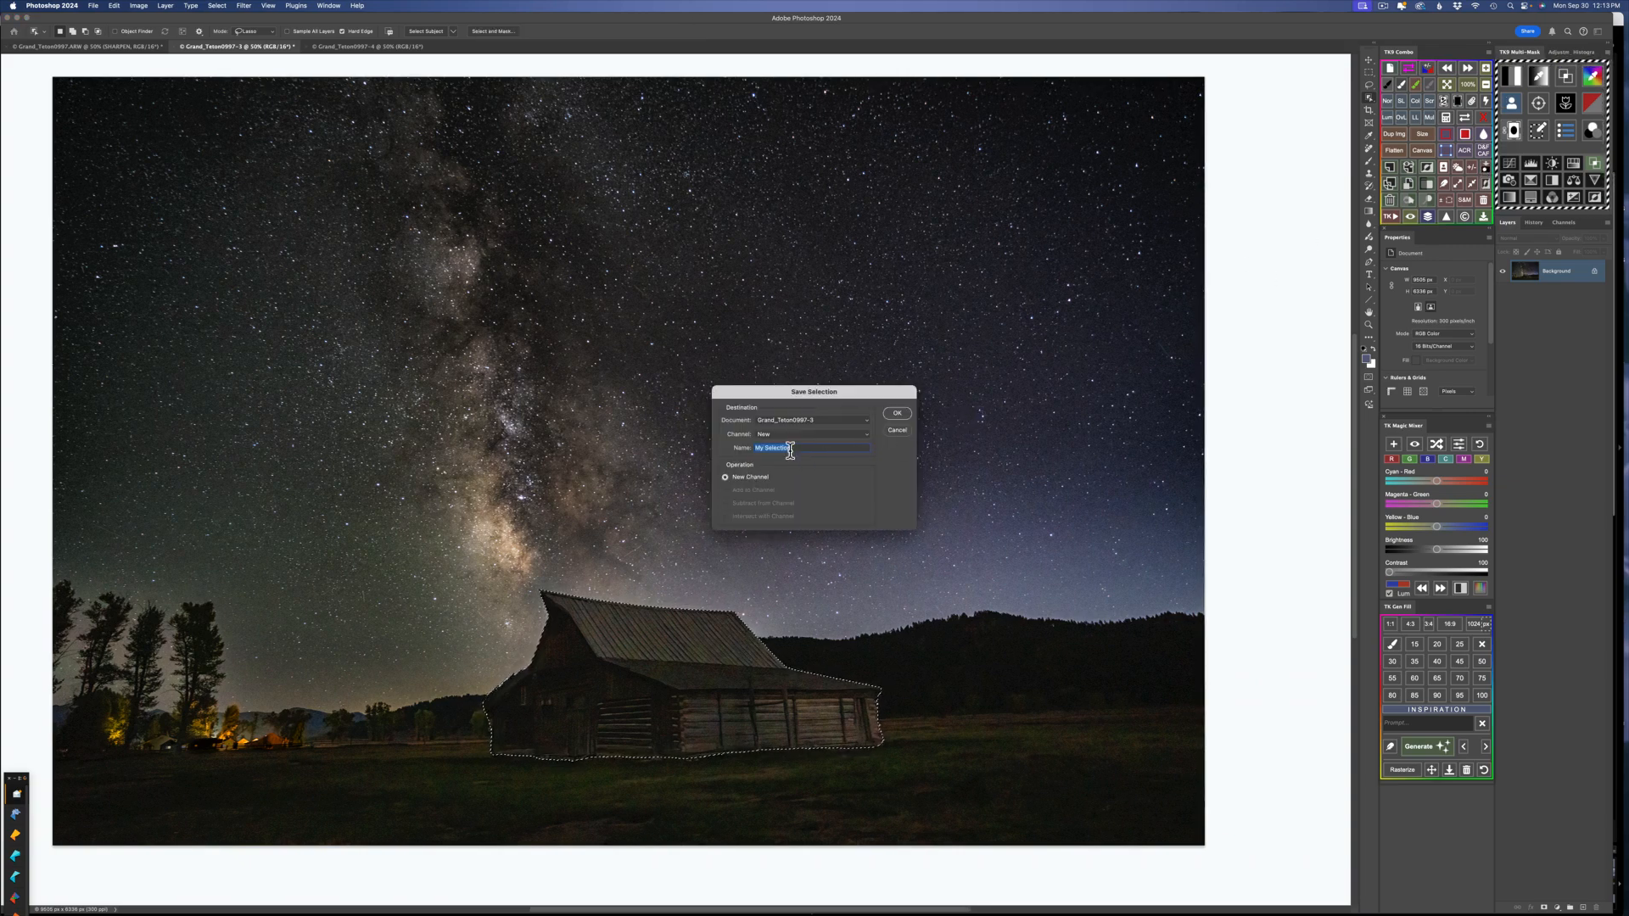
{"action": "type", "text": "Barn"}
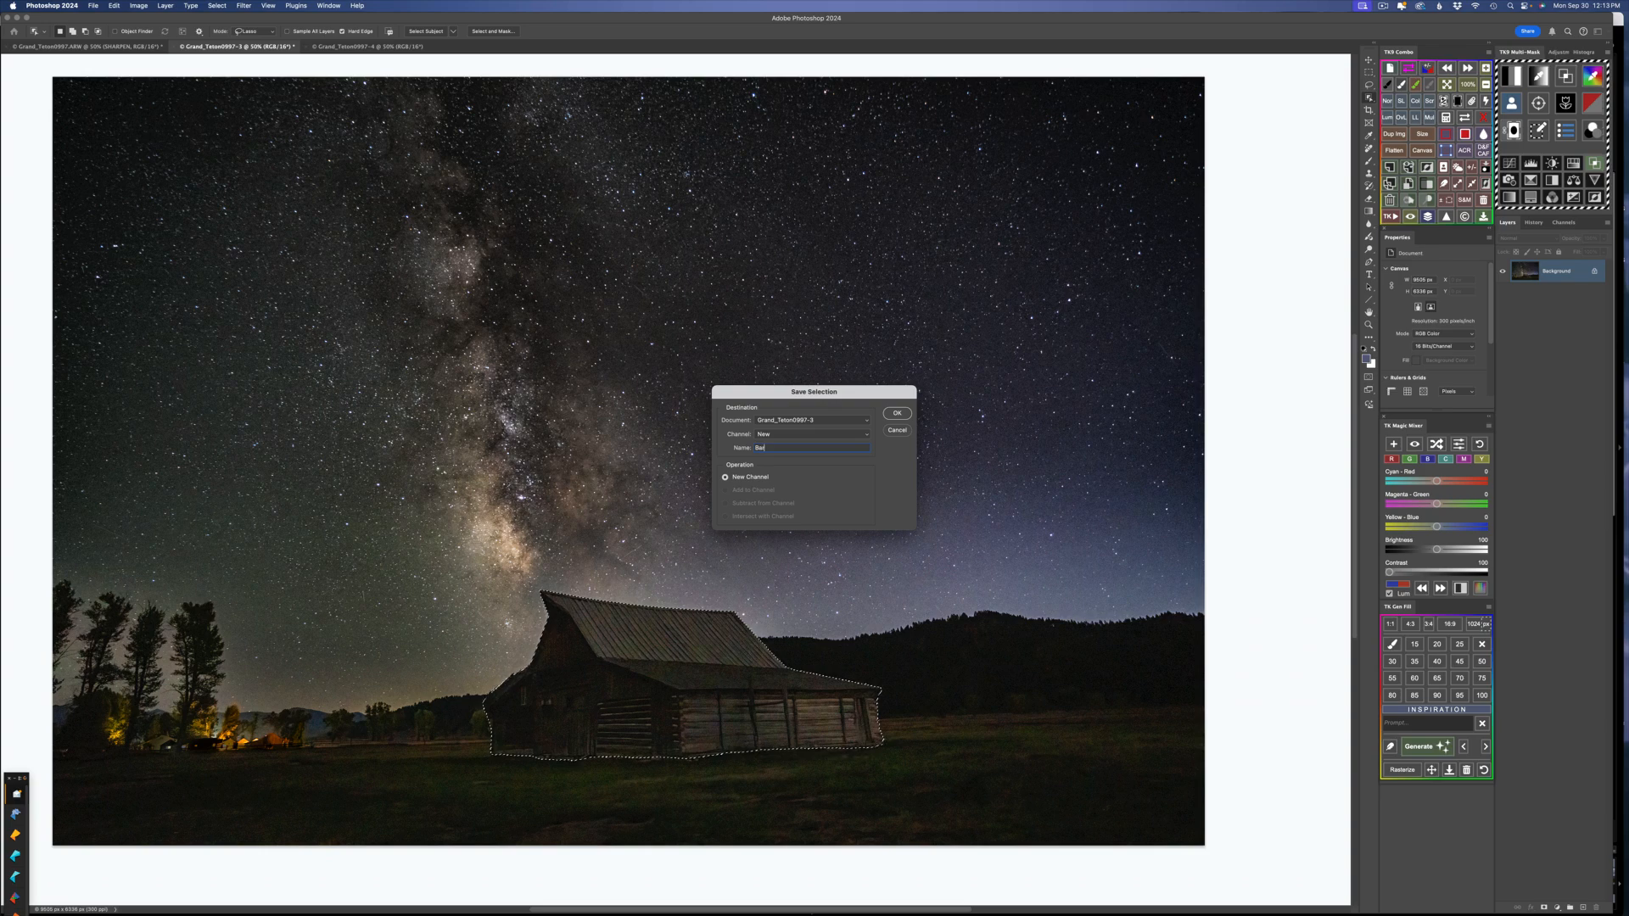
{"action": "left_click", "coordinate": [897, 413]}
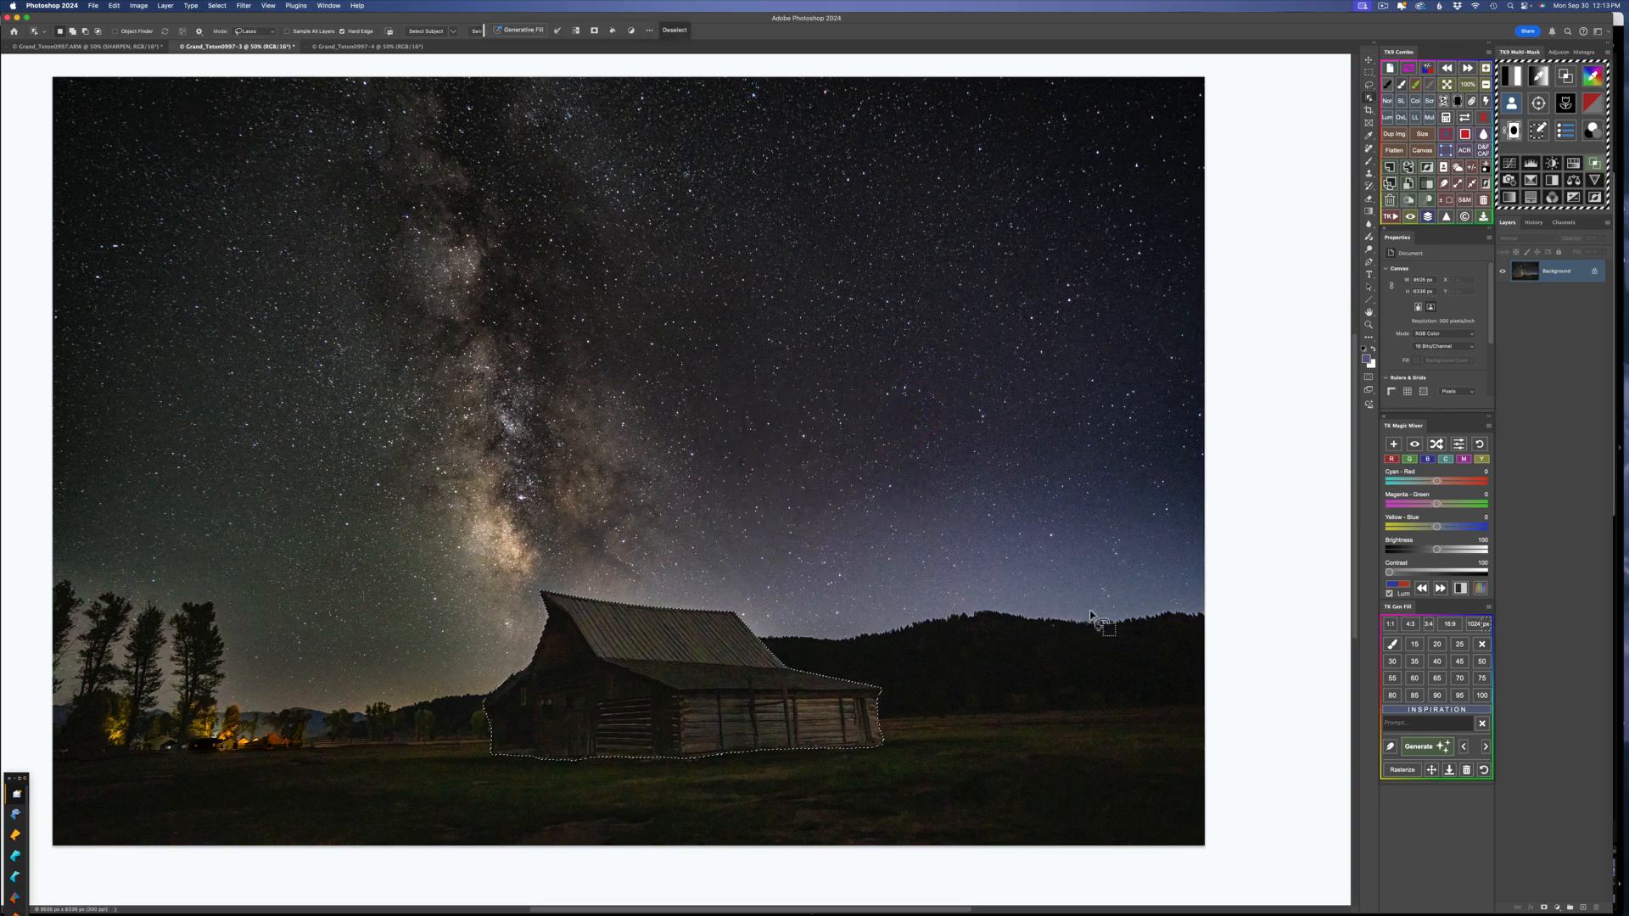
Step: Check the saved Barn channel and preview it as a mask in the TK Multi-Mask, closing the preview when done
{"action": "left_click", "coordinate": [1561, 224]}
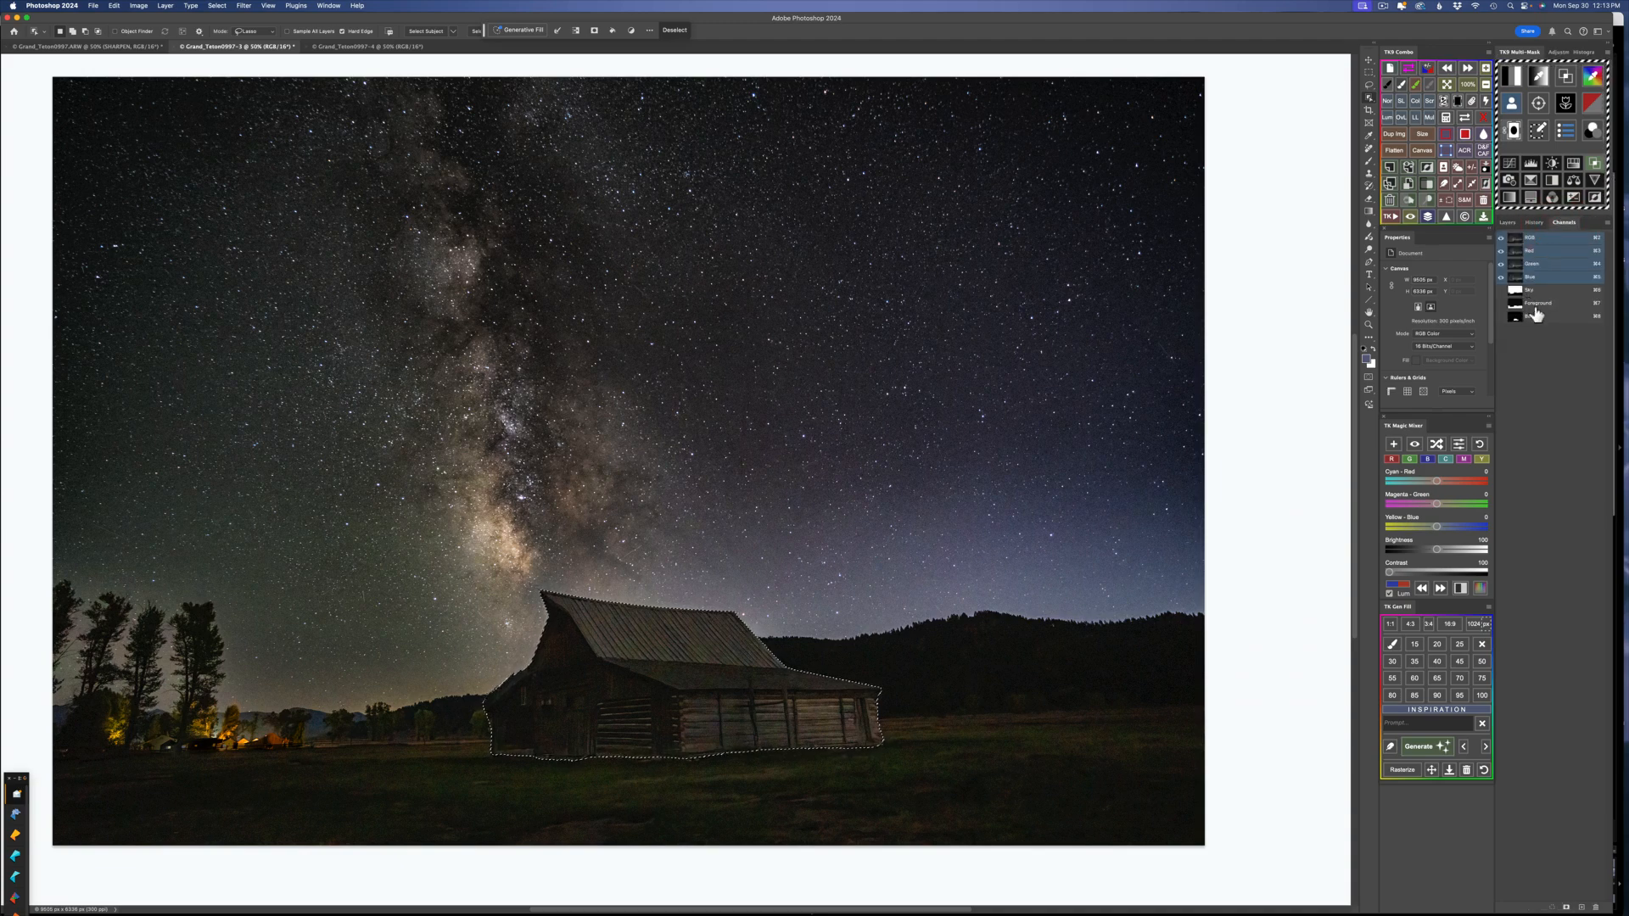
{"action": "left_click", "coordinate": [1511, 105]}
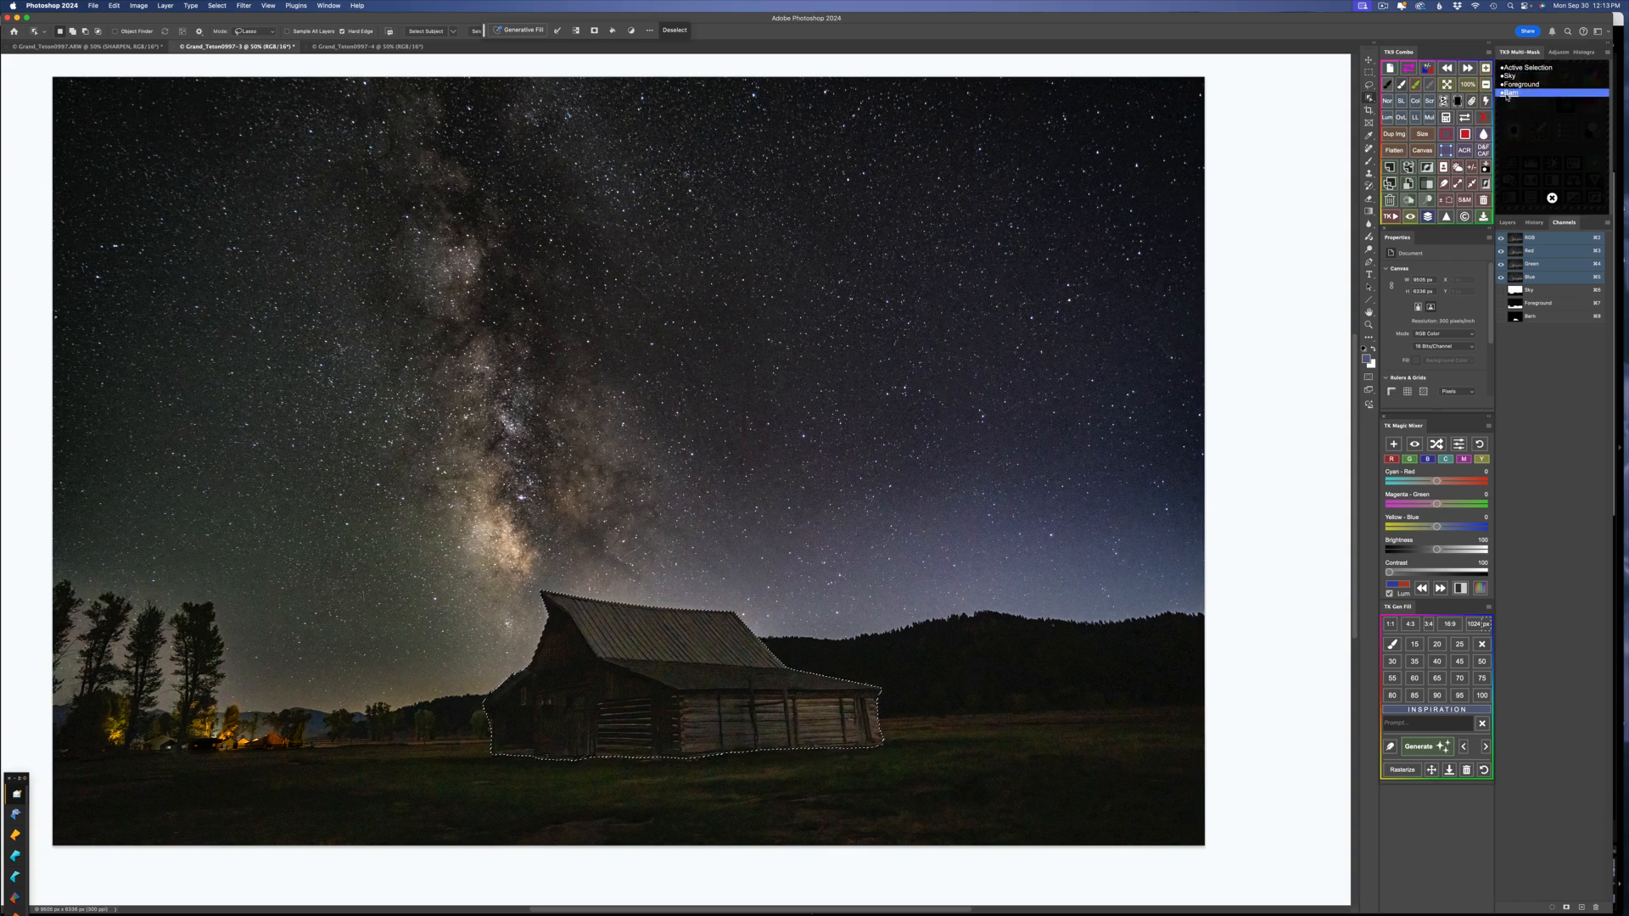
{"action": "left_click", "coordinate": [1508, 99]}
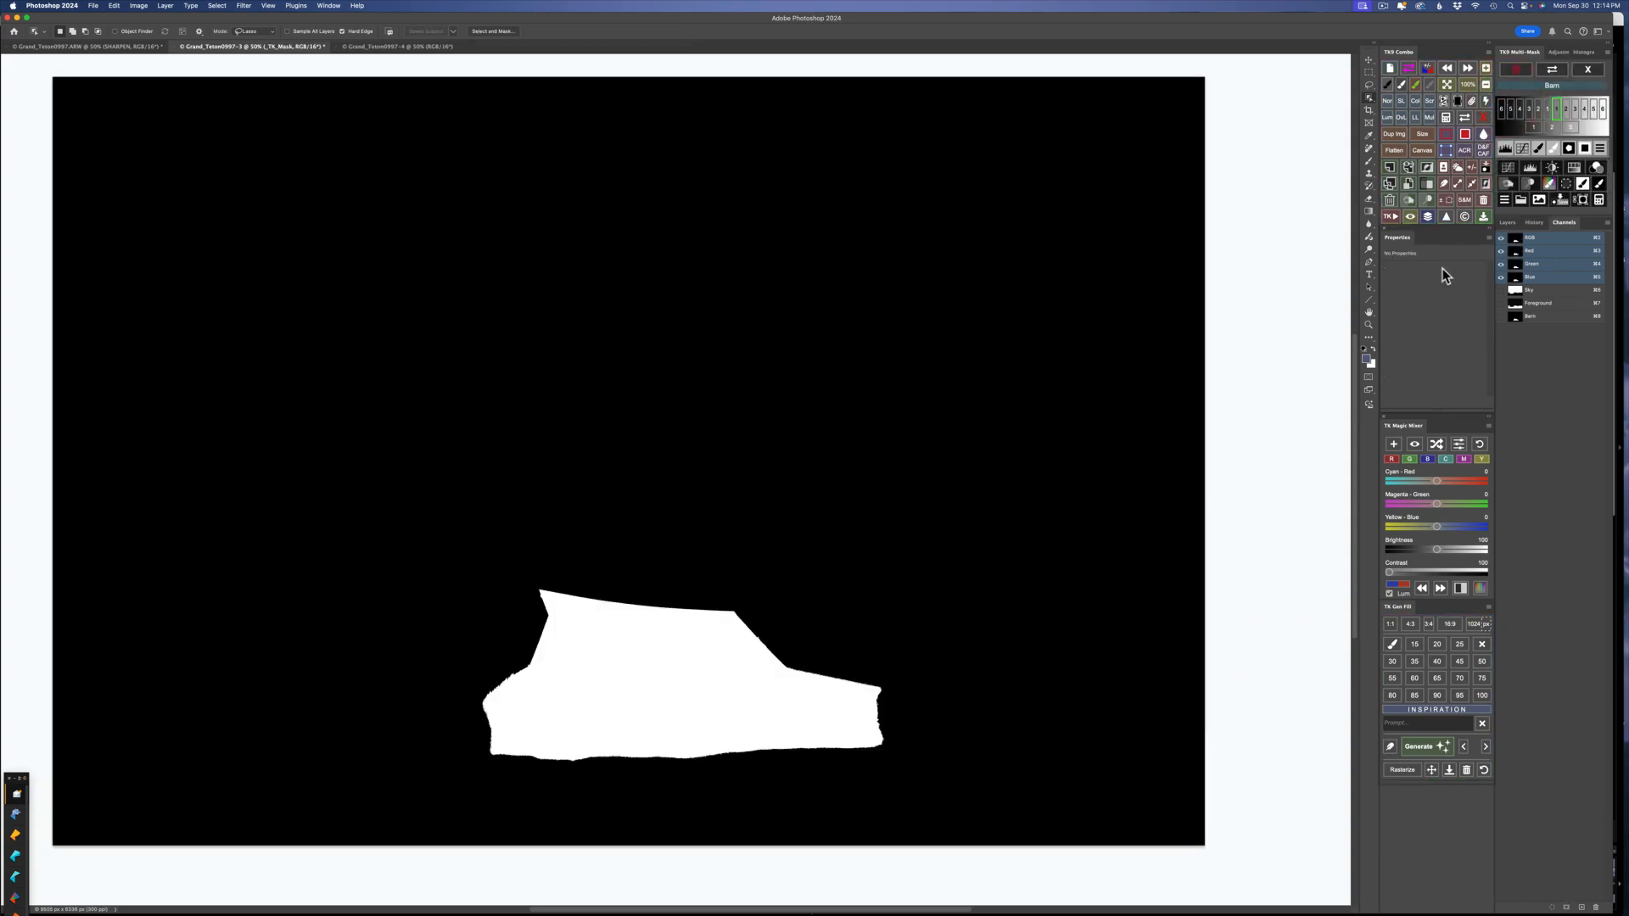
{"action": "left_click", "coordinate": [1587, 70]}
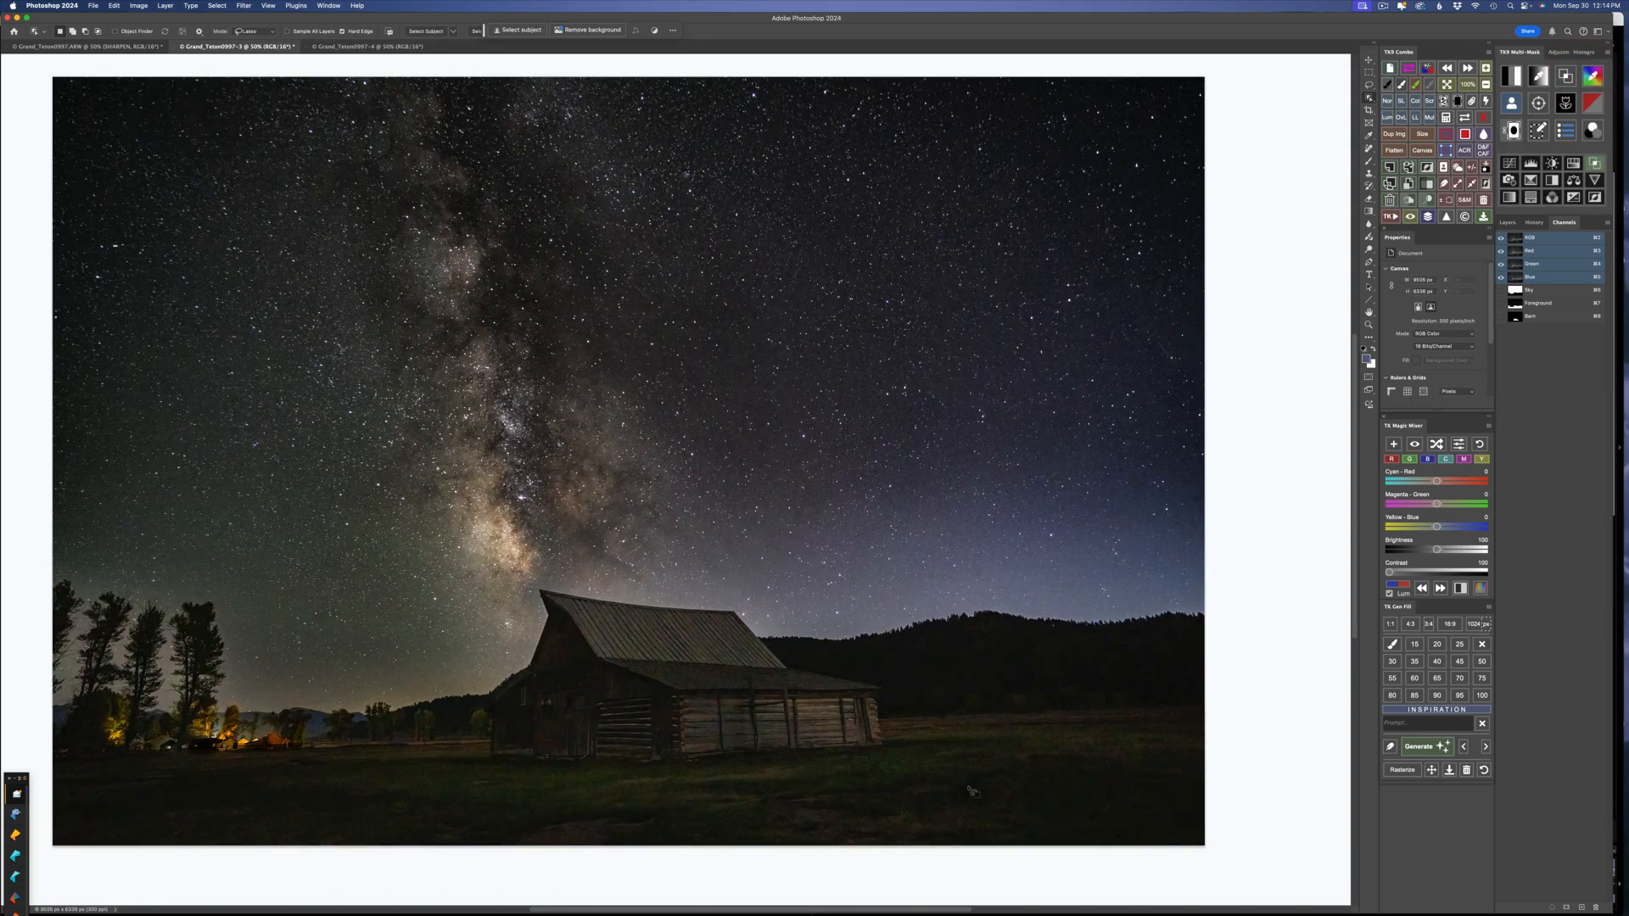